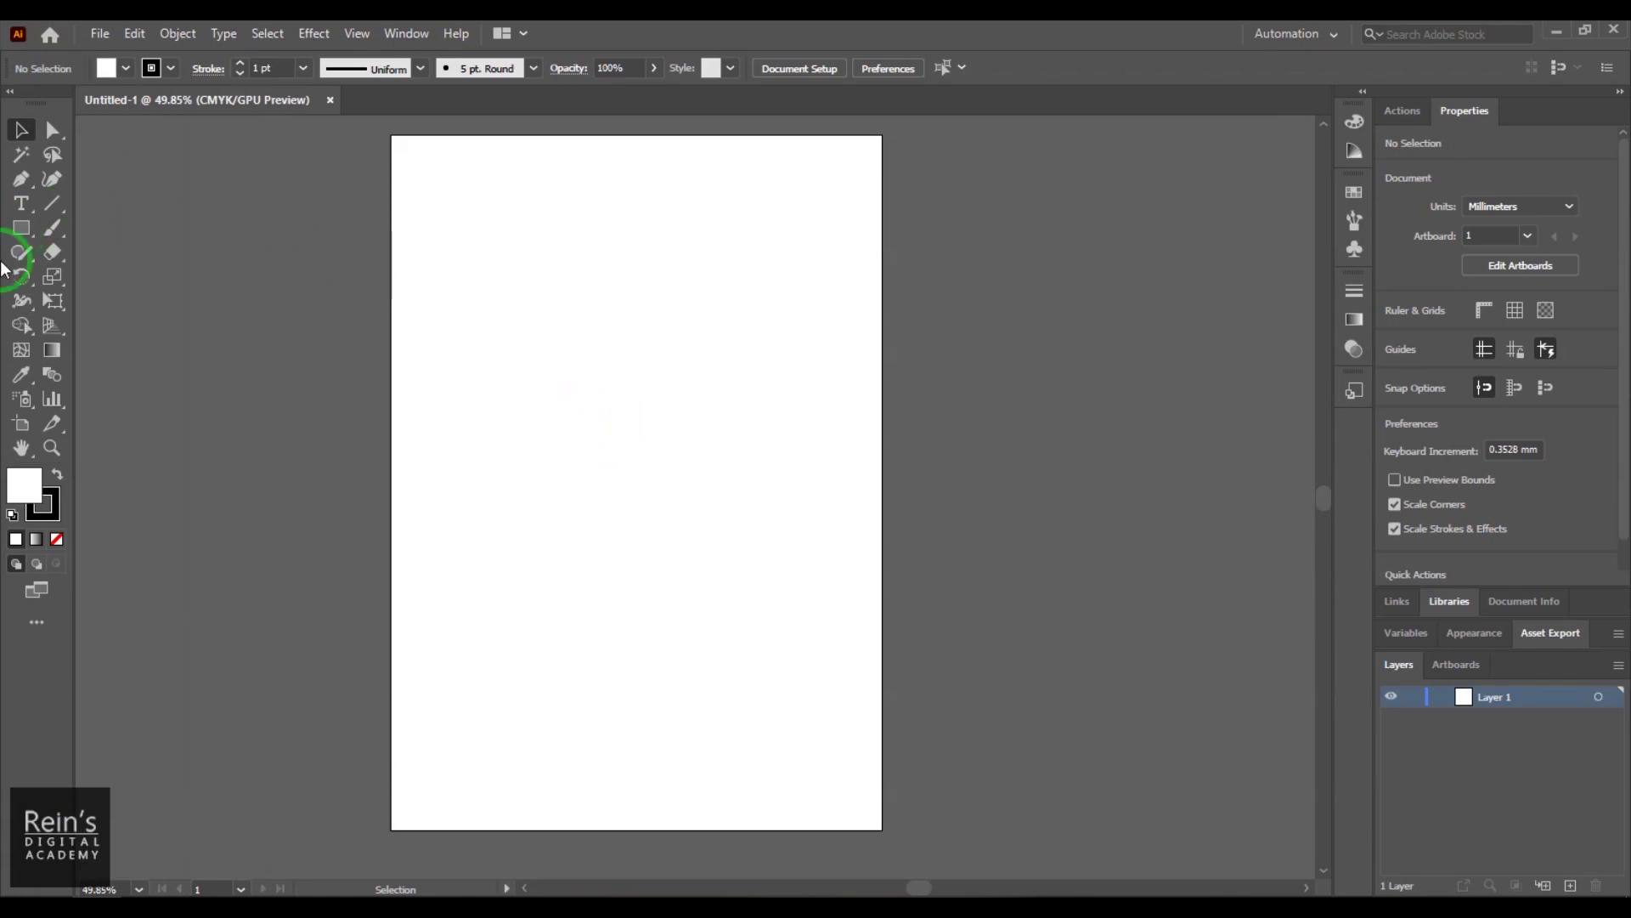
- Draw a circle about 104.5 mm across in the upper middle of the page with the Ellipse Tool
click(23, 229)
drag(28, 238, 119, 283)
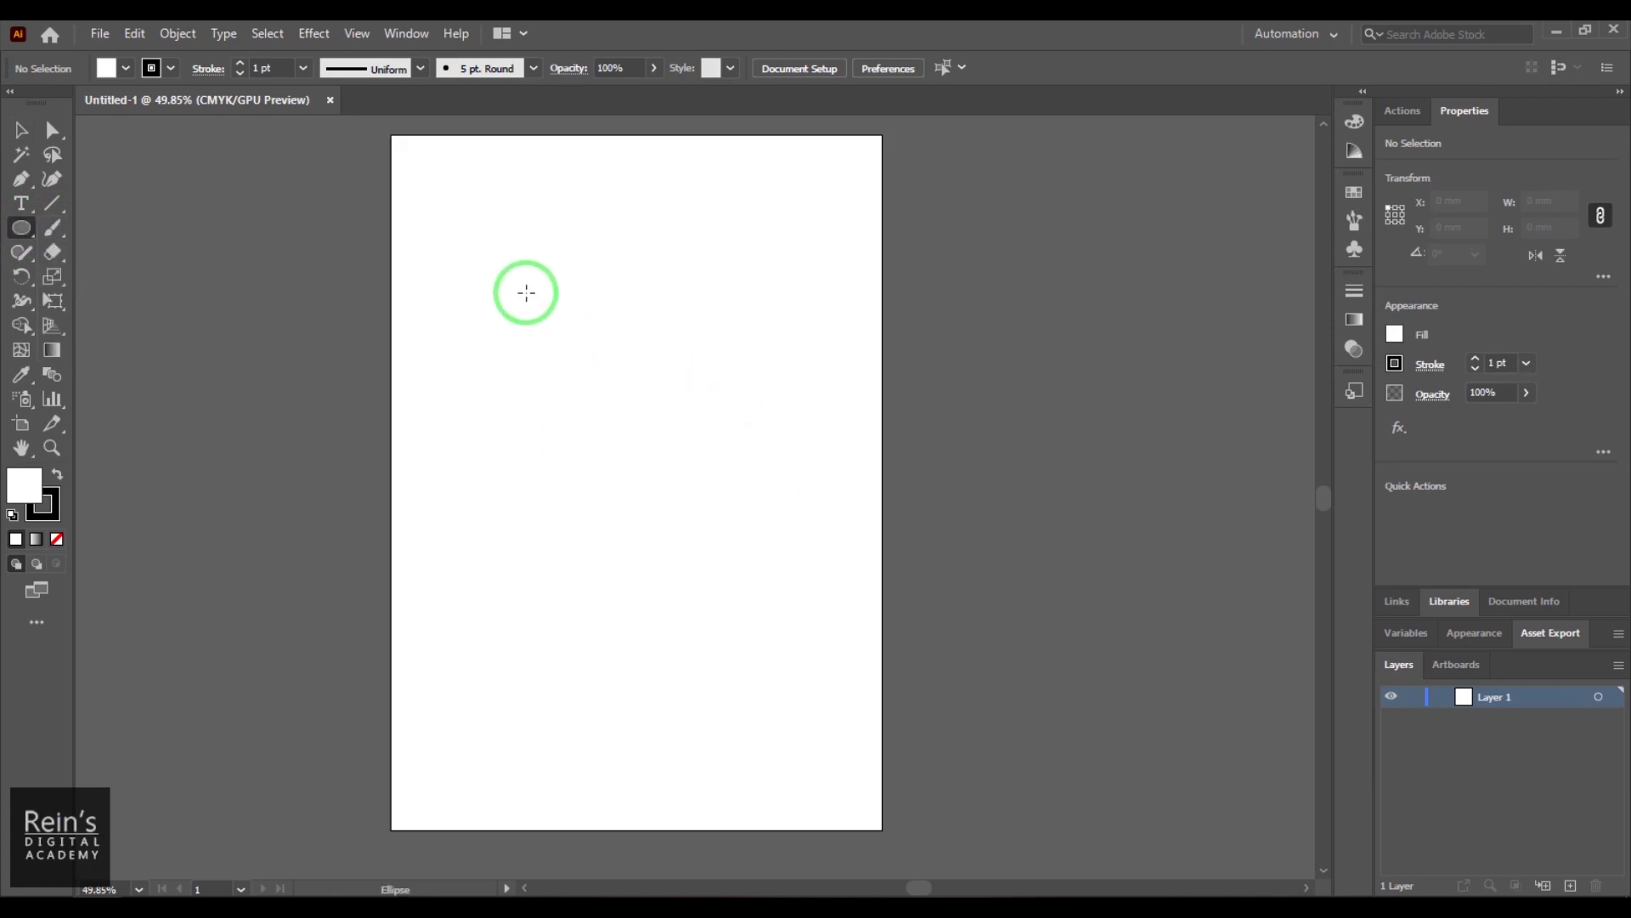
drag(526, 278, 756, 566)
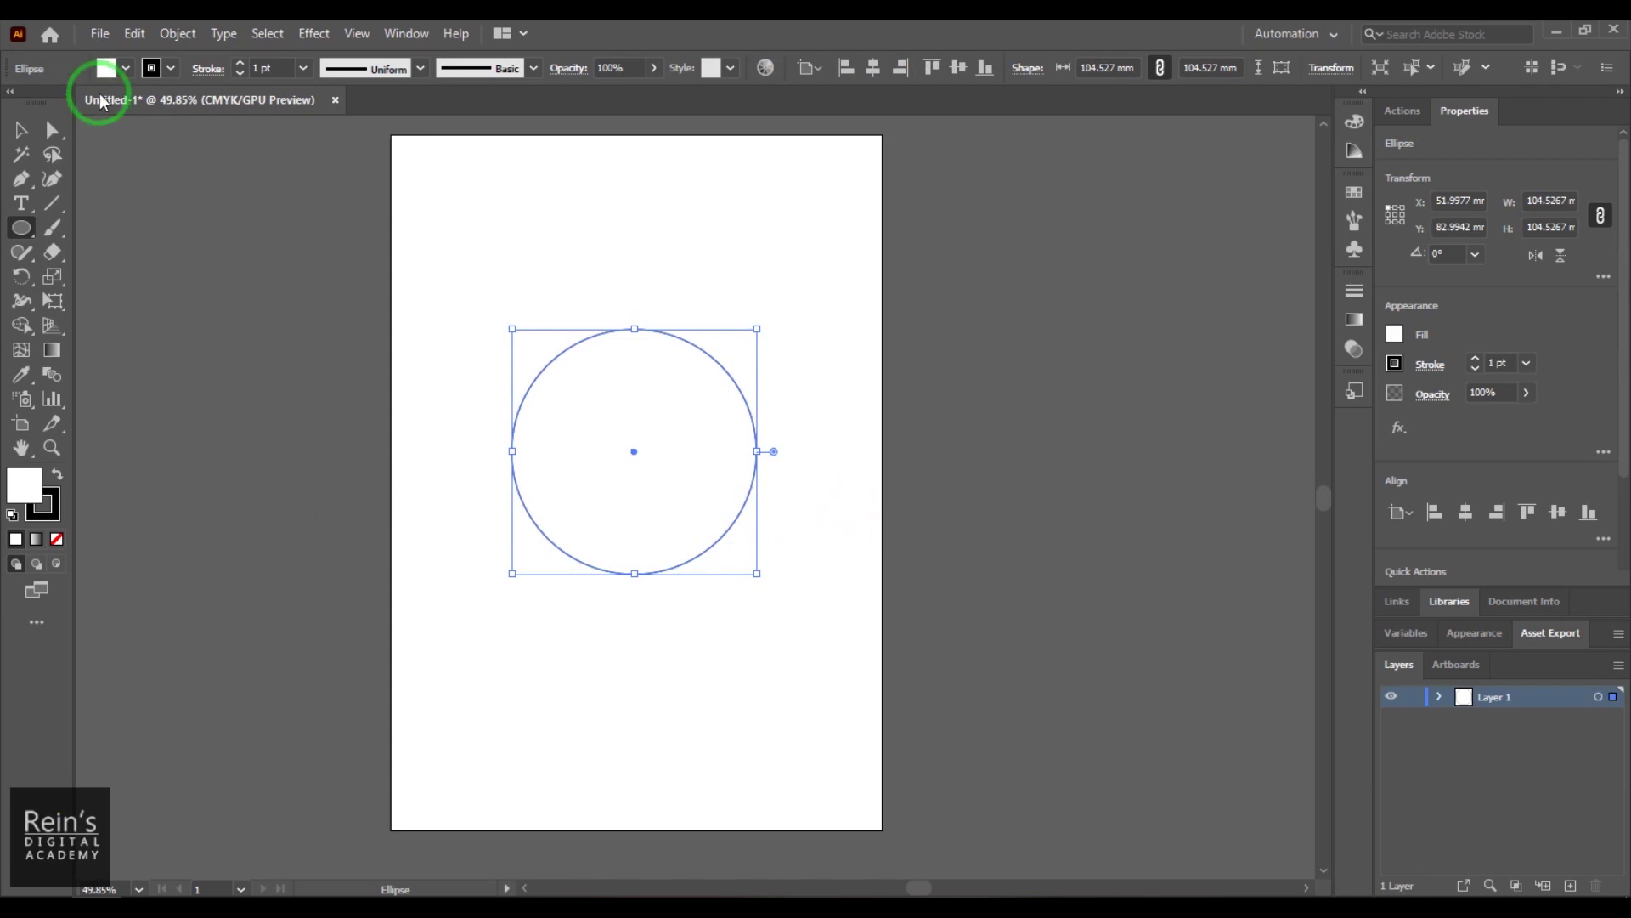
- Fill the circle with orange F49C53
double_click(24, 486)
click(1086, 284)
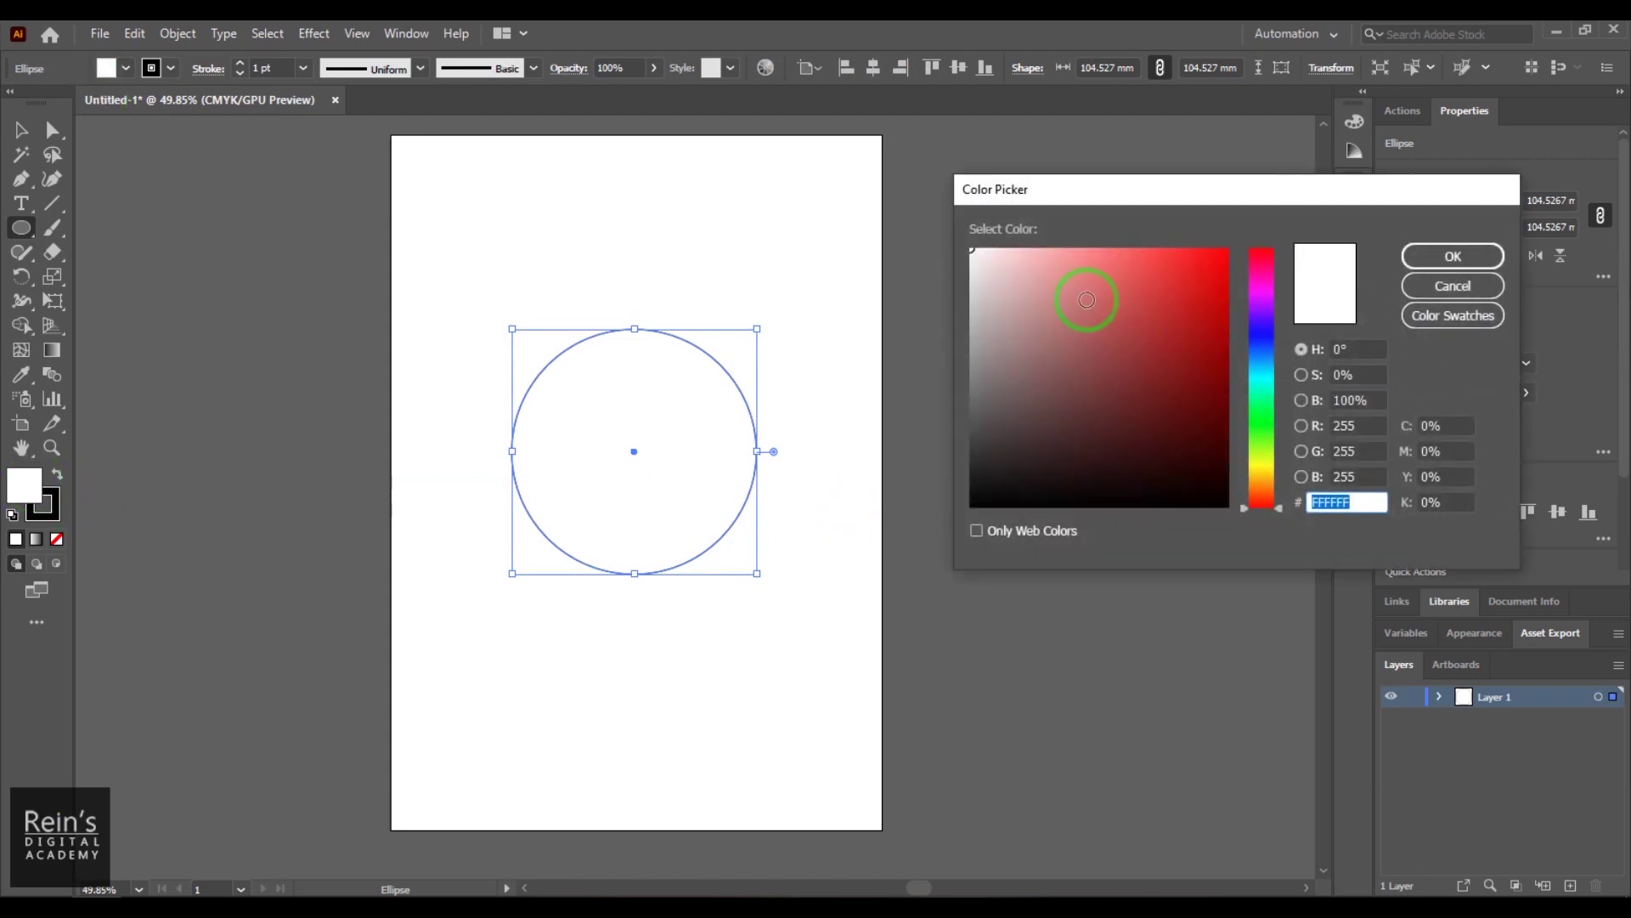
click(1275, 514)
drag(1274, 514, 1273, 482)
mouse_move(1177, 318)
mouse_down()
mouse_move(1170, 253)
mouse_move(1140, 258)
mouse_up()
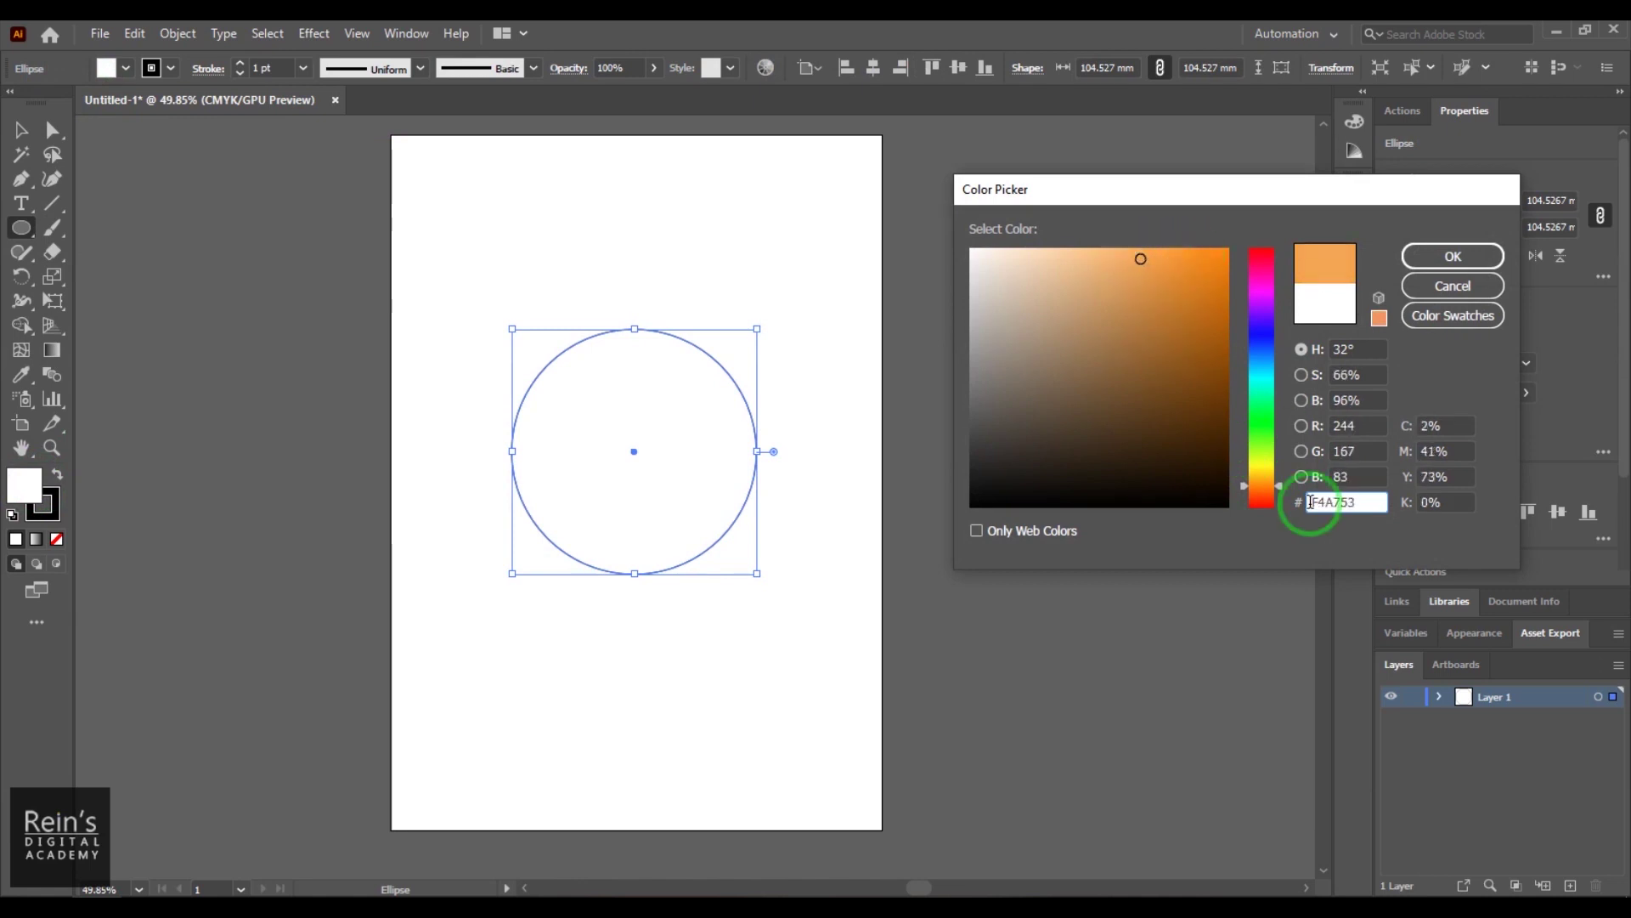
click(1261, 482)
drag(1260, 482, 1262, 493)
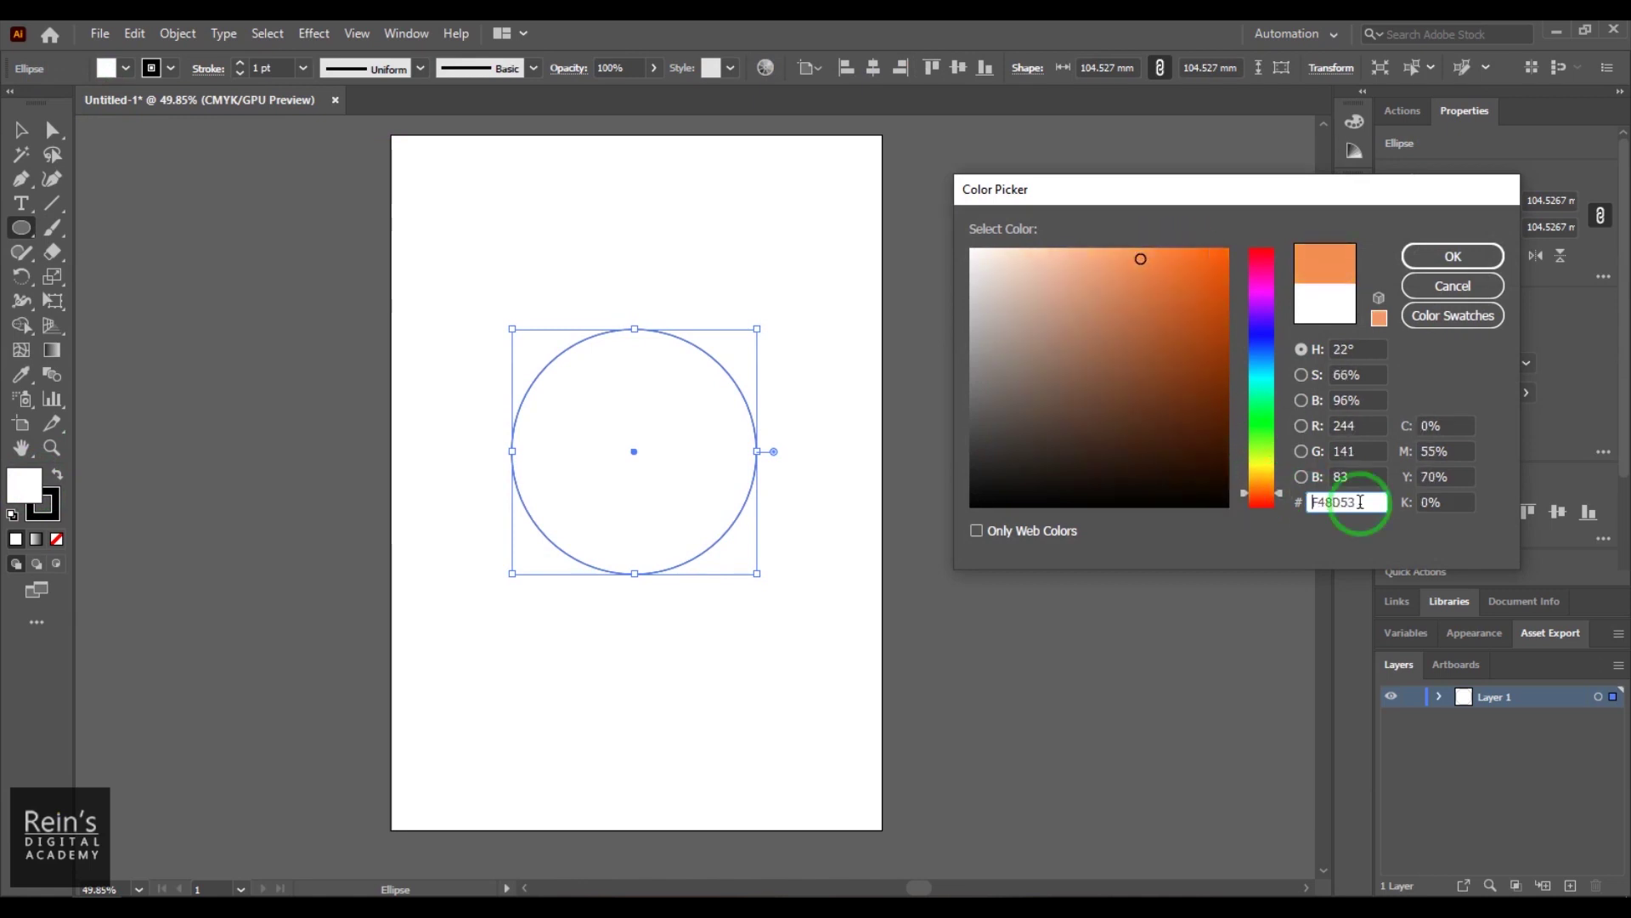
click(1261, 489)
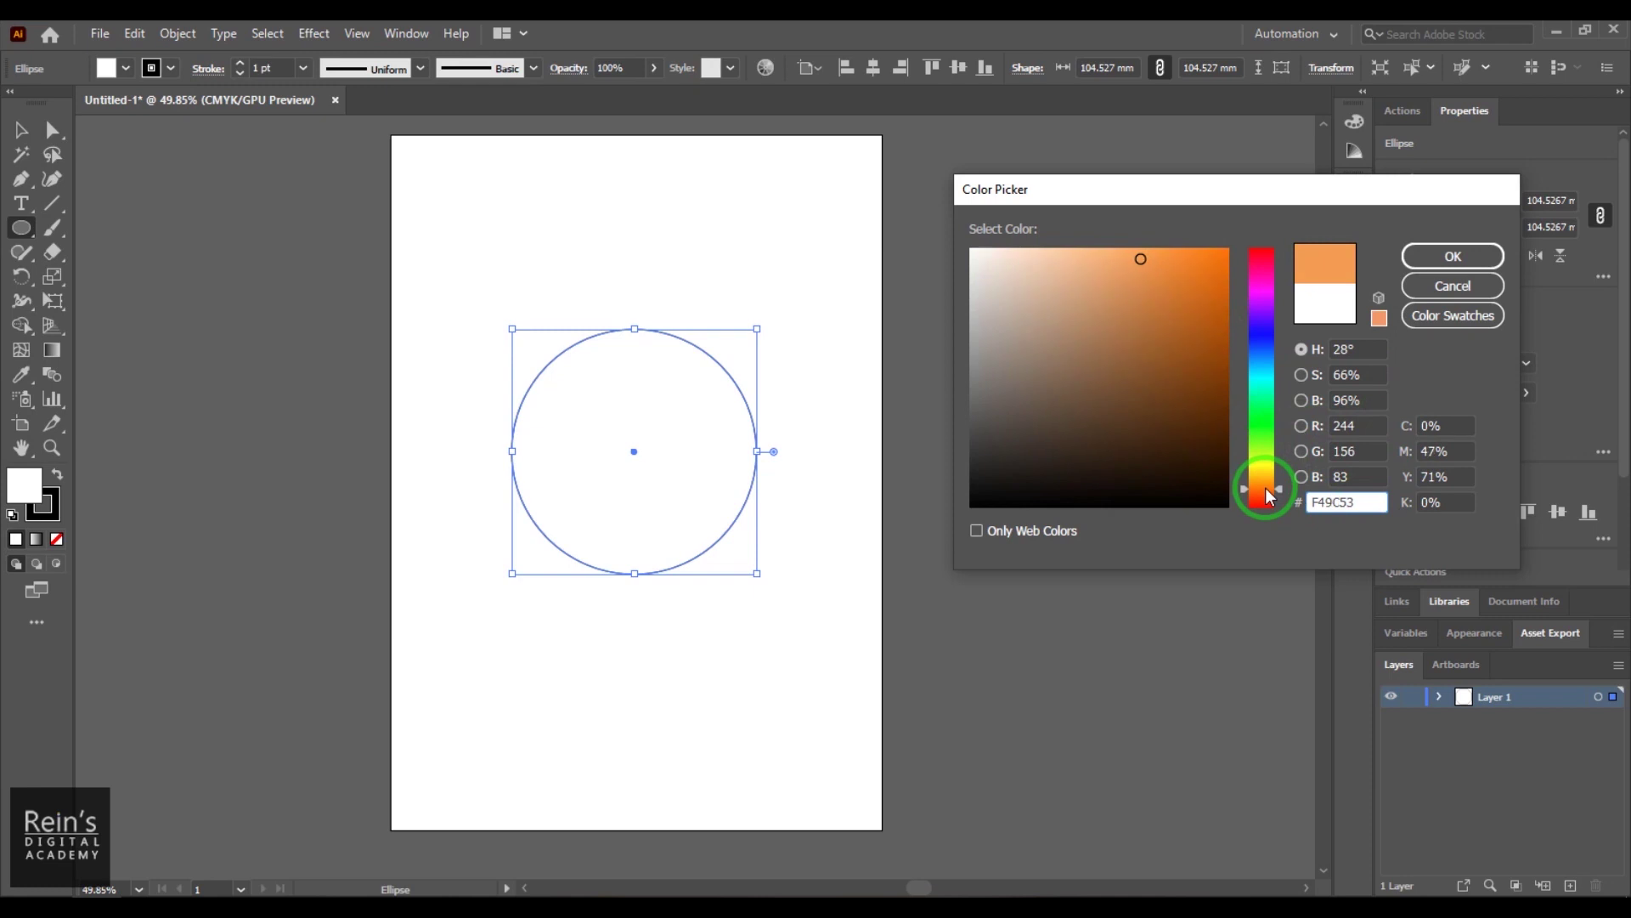
click(1453, 256)
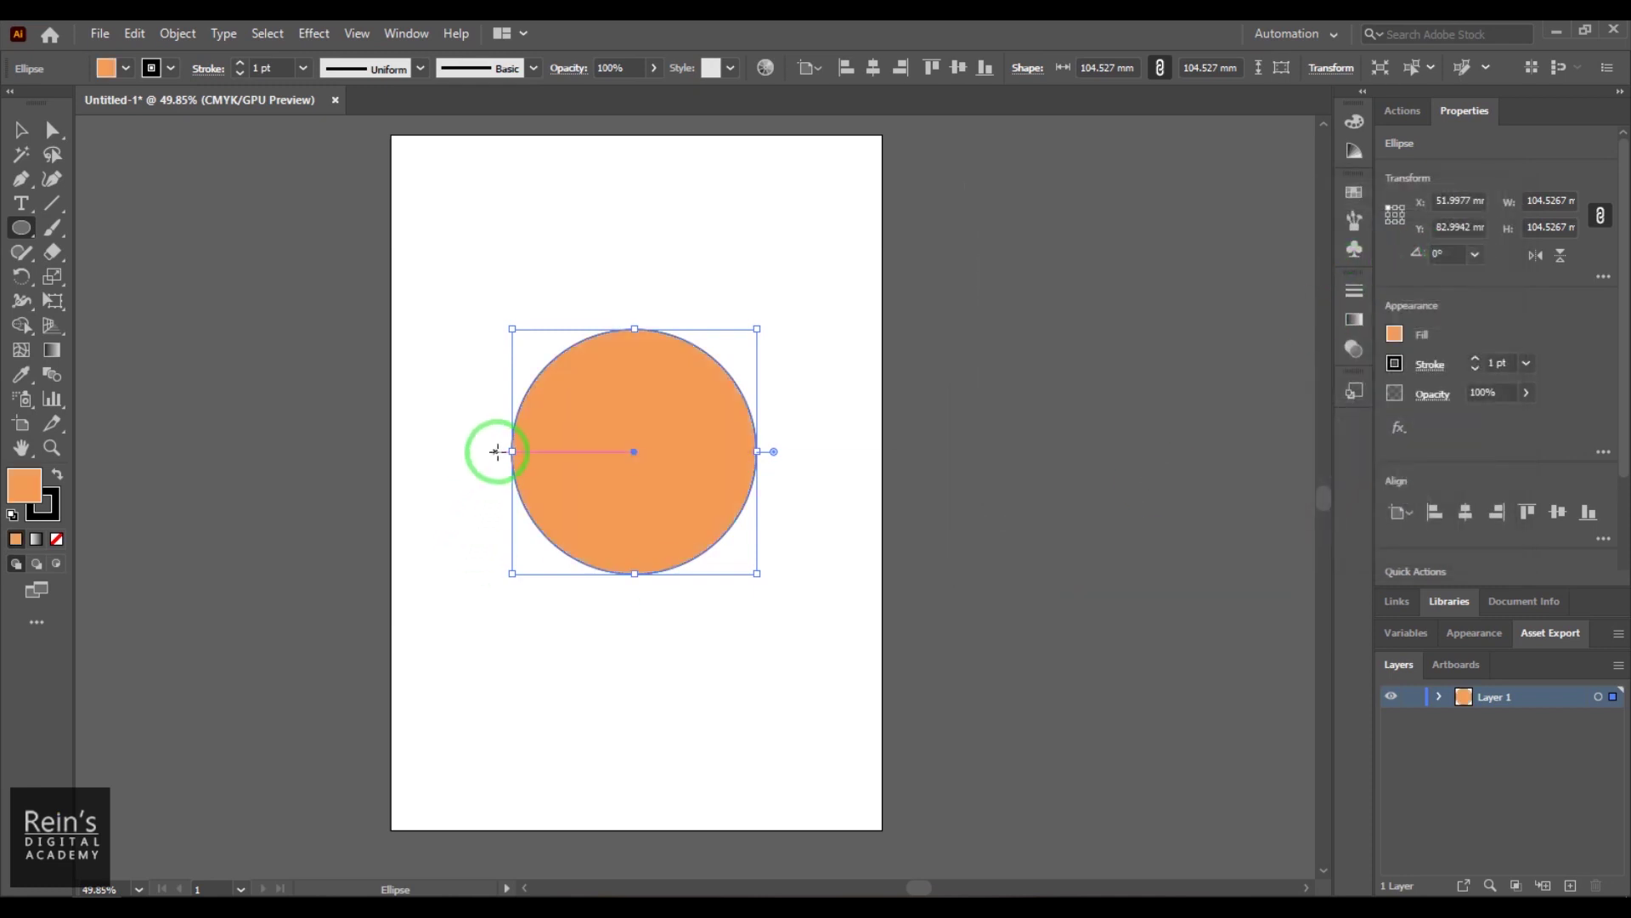
- Reselect the orange circle with the Selection Tool and go to the Object menu
click(20, 132)
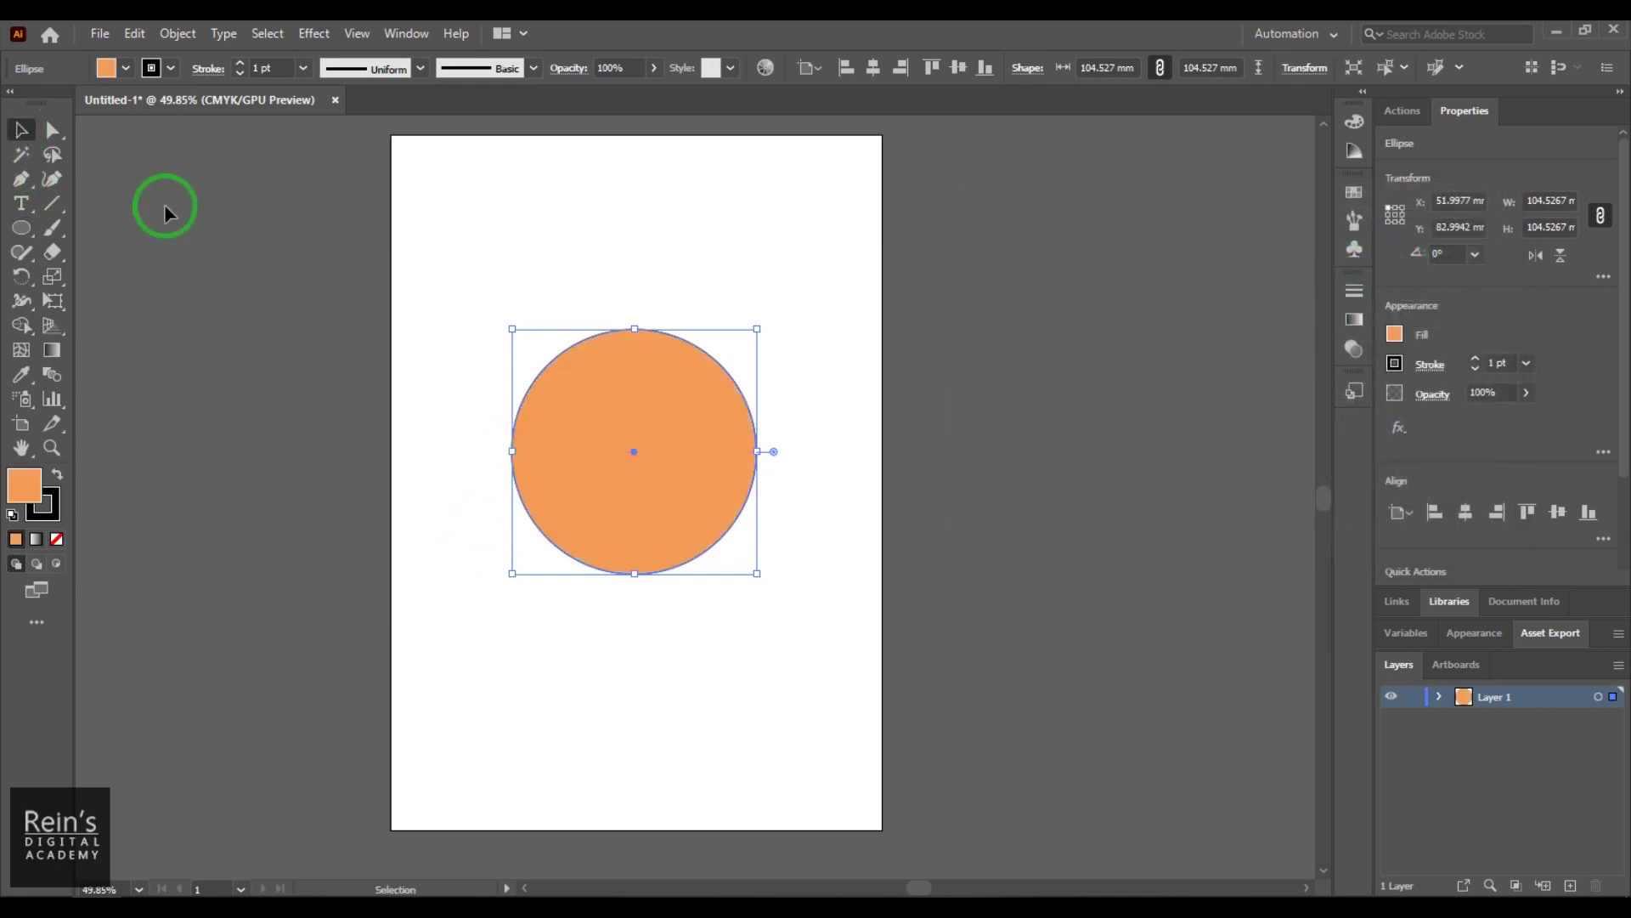
click(625, 697)
click(649, 489)
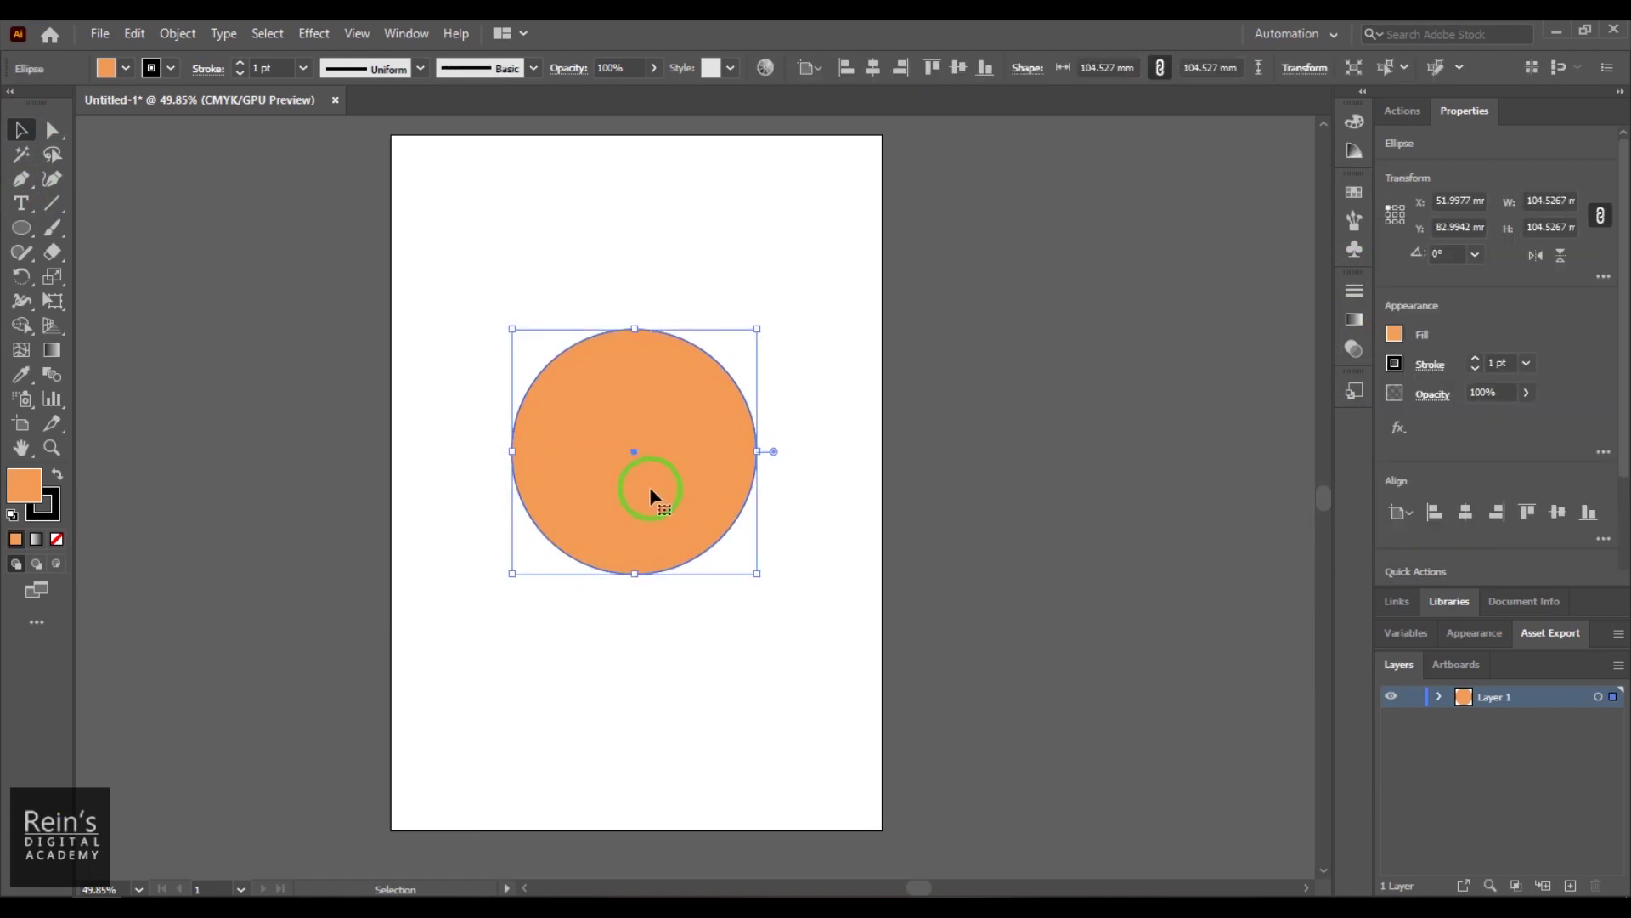
click(20, 230)
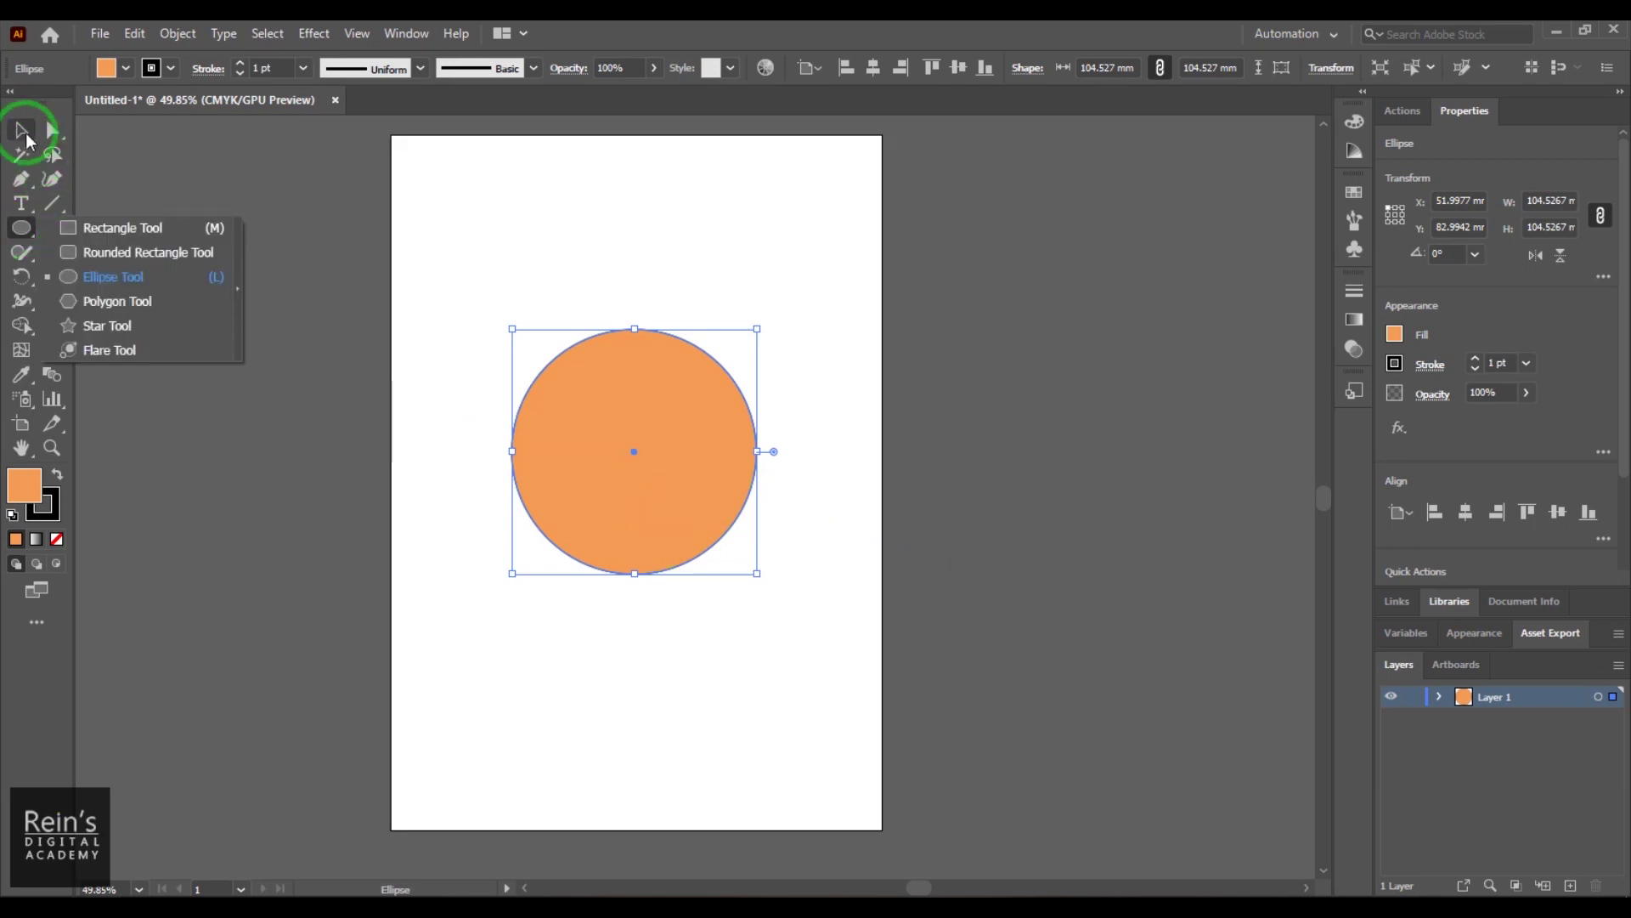
click(23, 132)
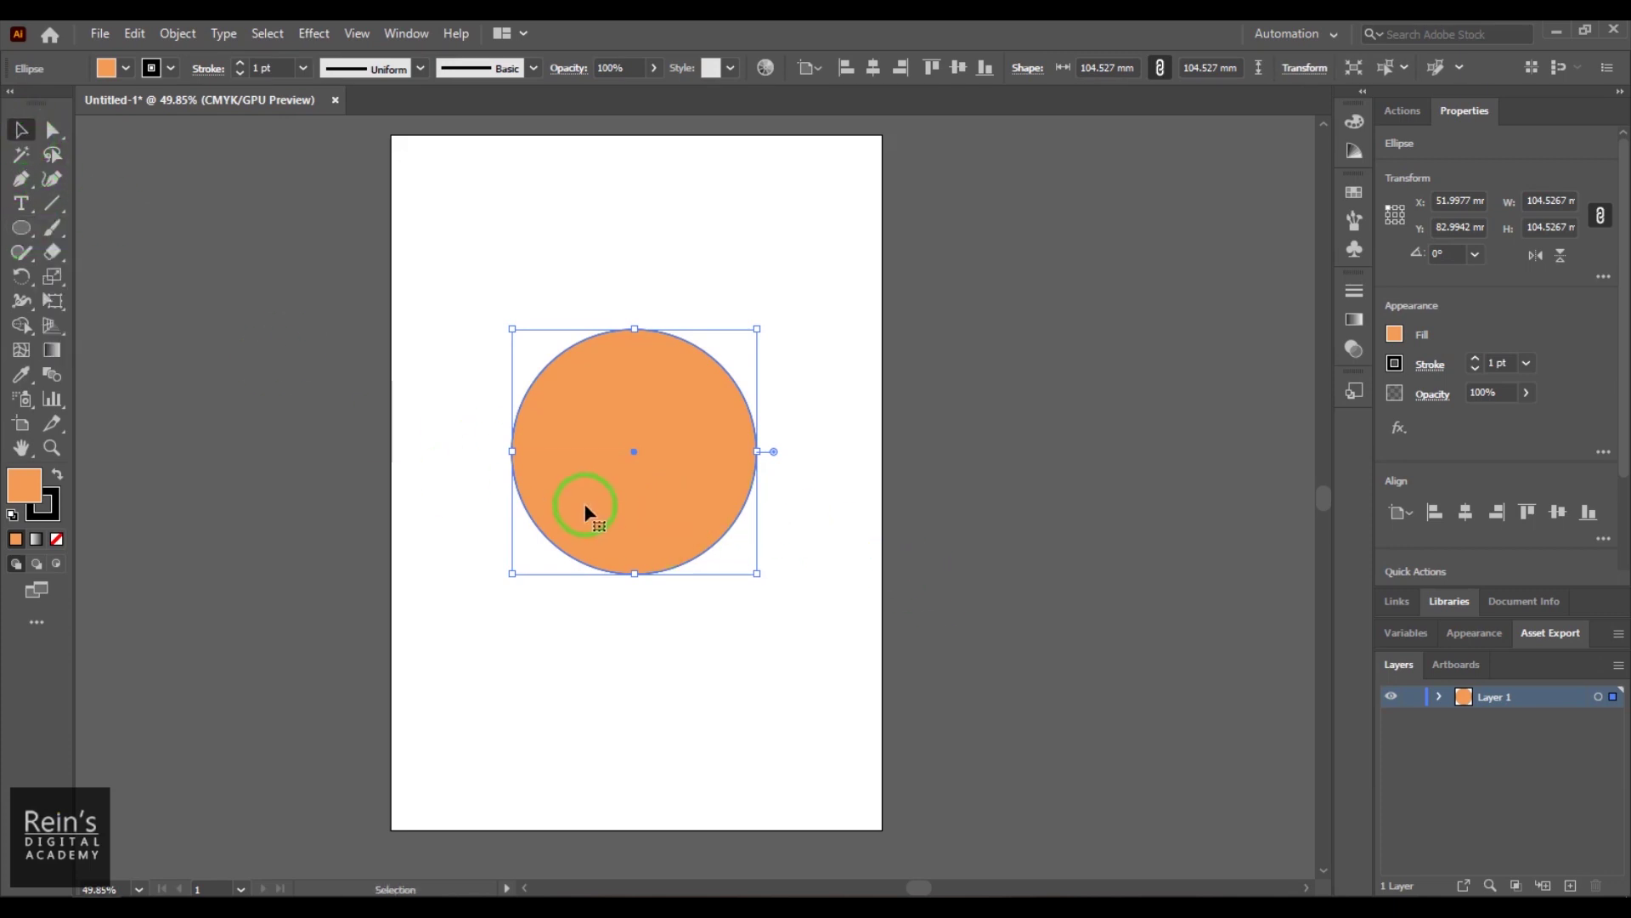
click(191, 38)
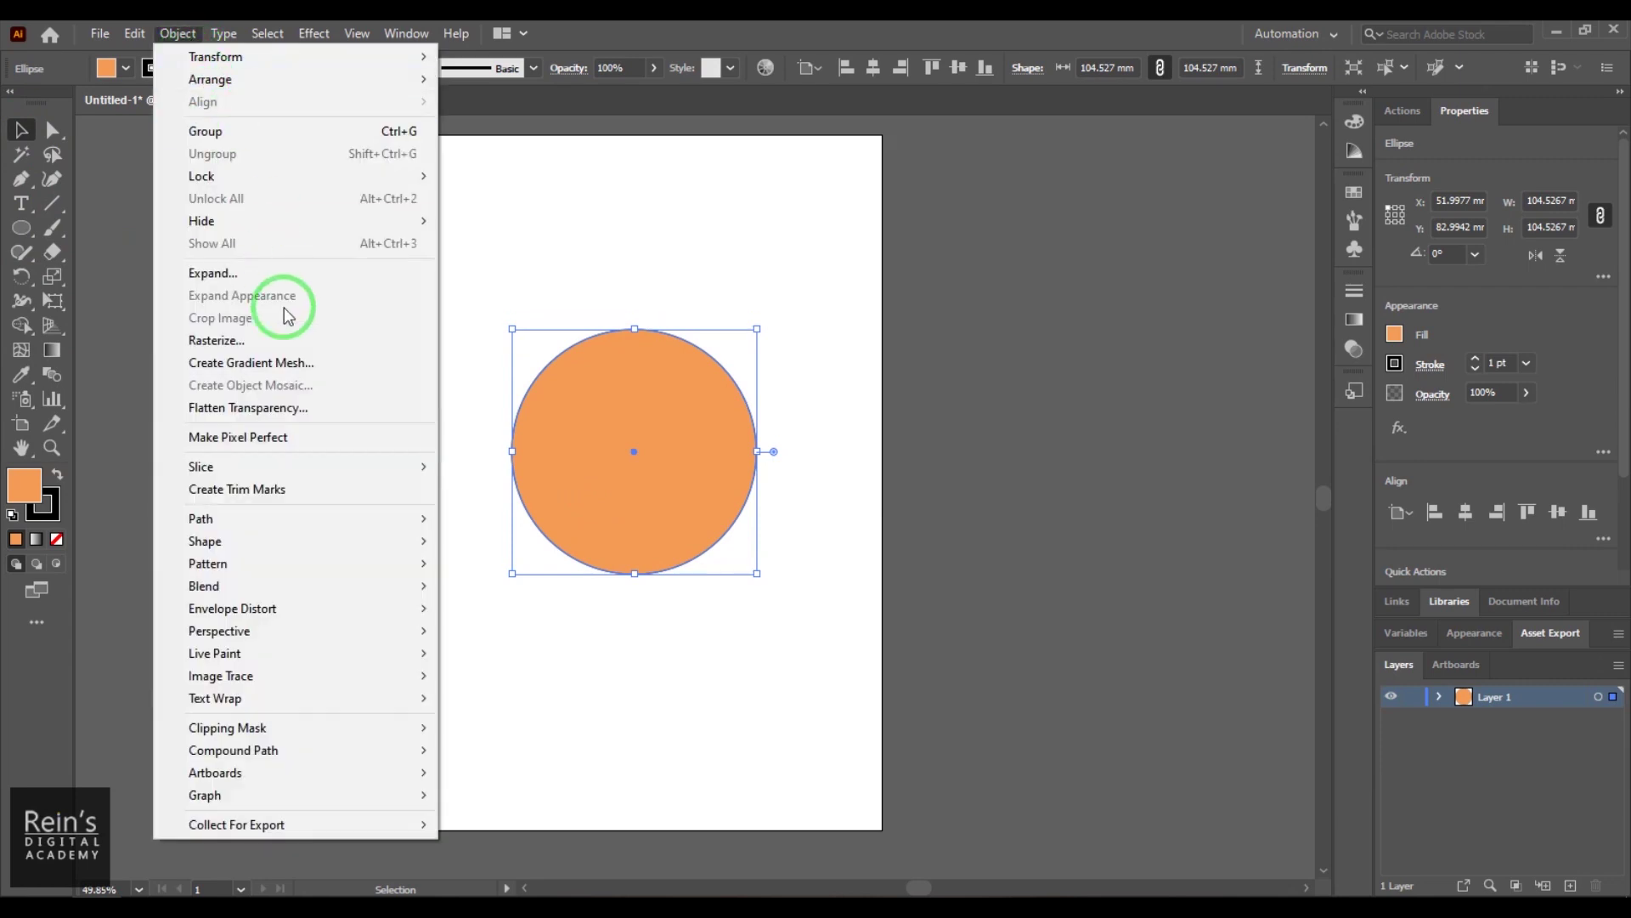
- Open Create Gradient Mesh, move the dialog aside, and enter 5 rows and 5 columns
click(294, 363)
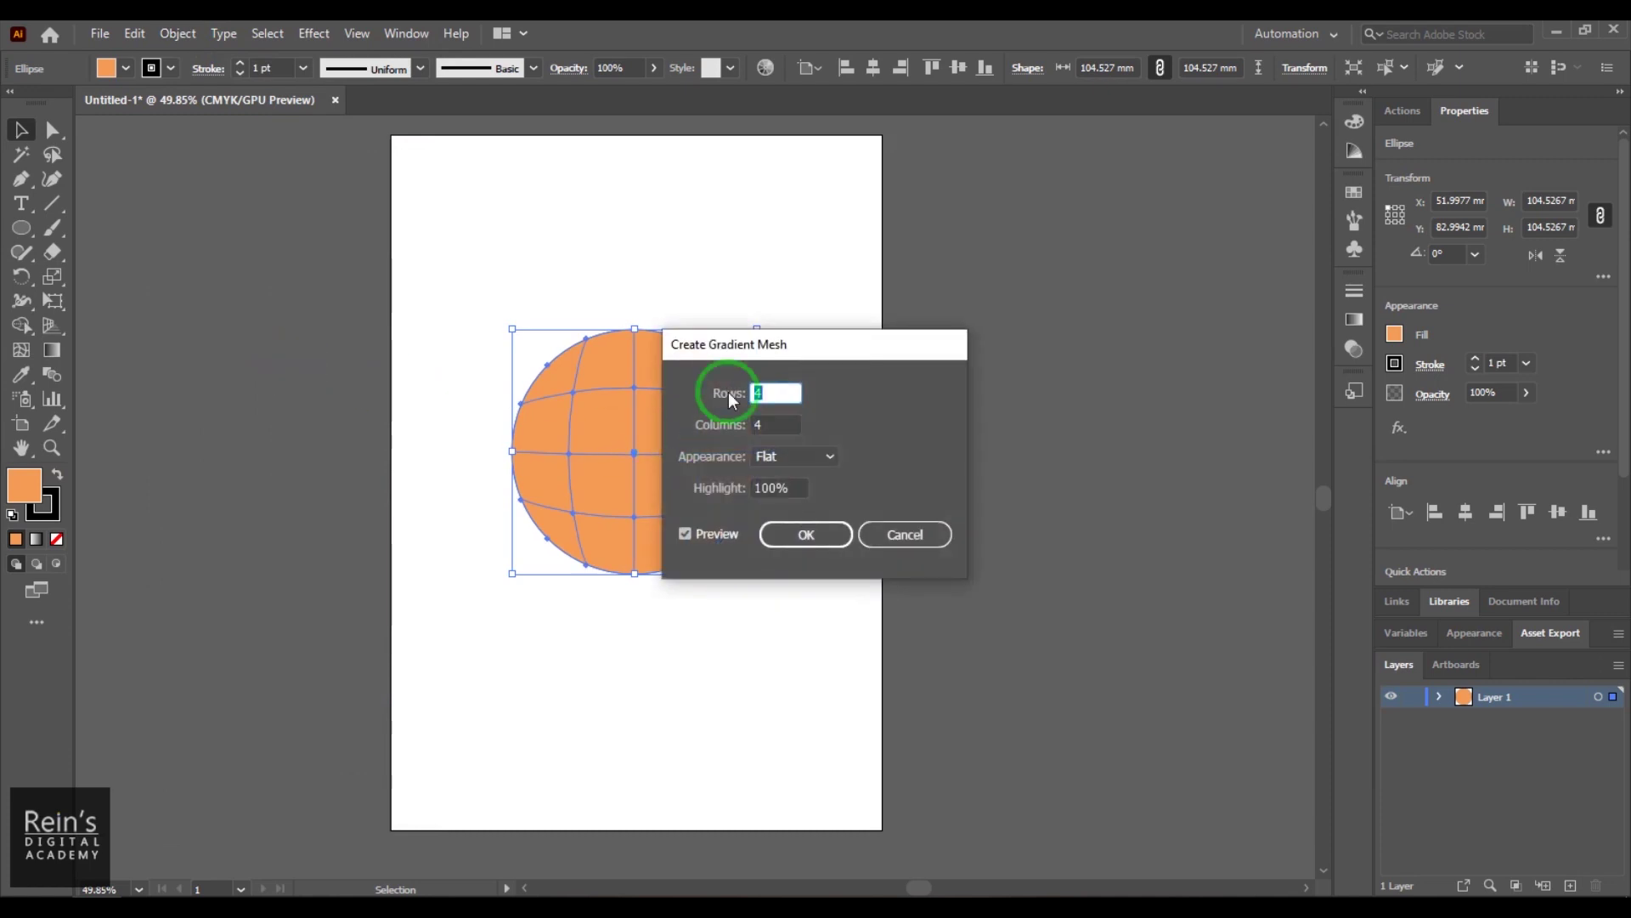
drag(780, 350, 923, 301)
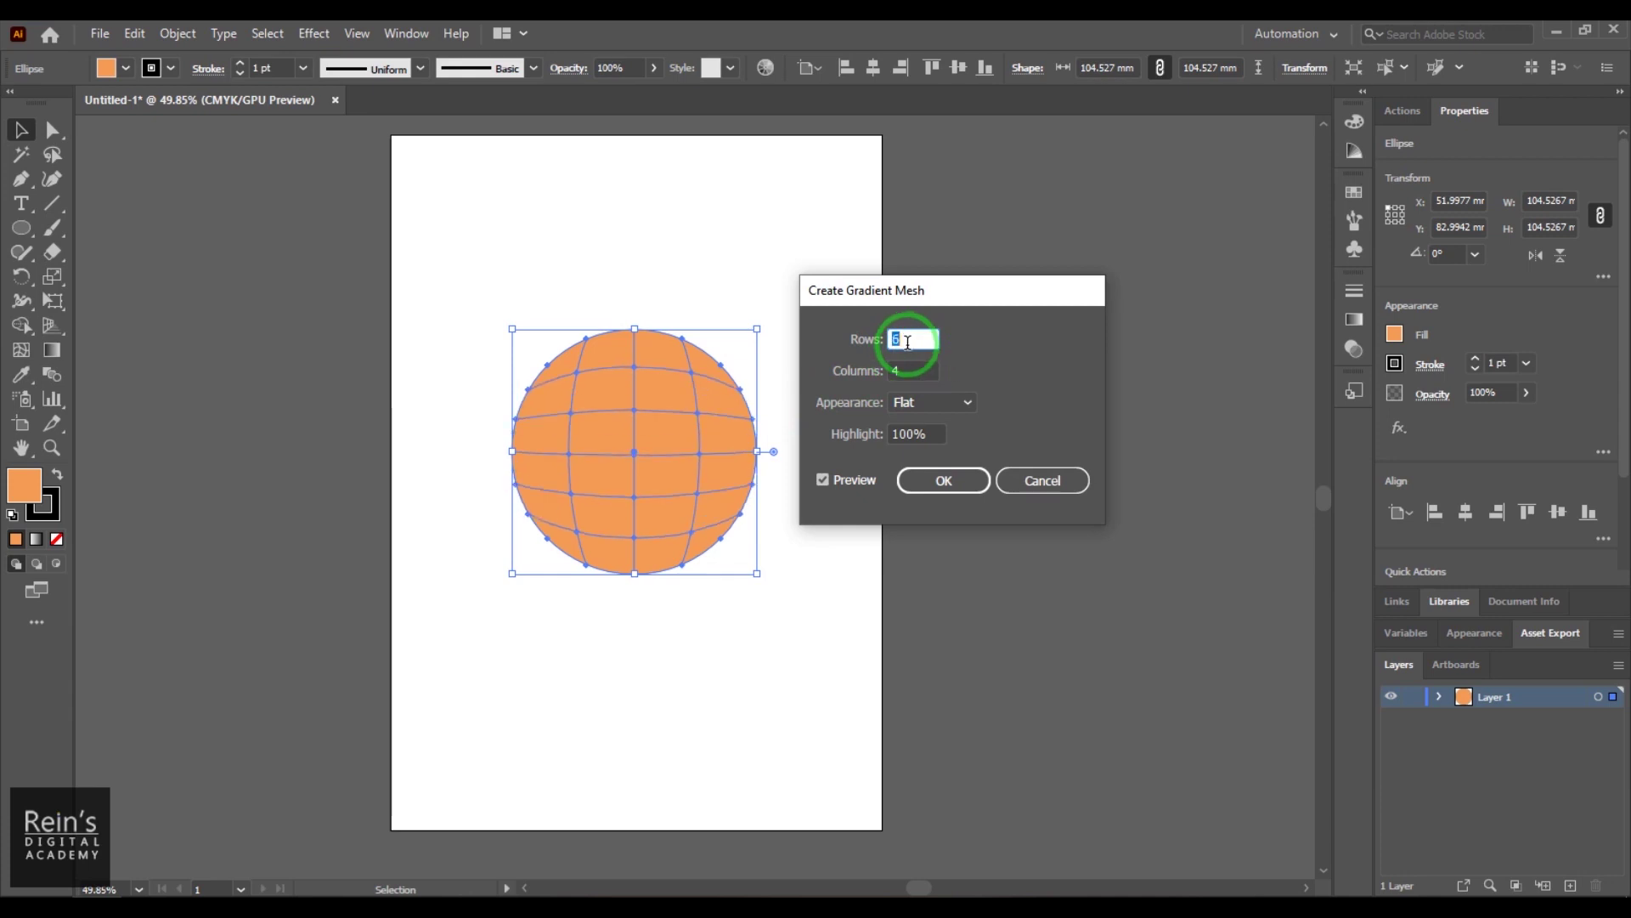
text(3)
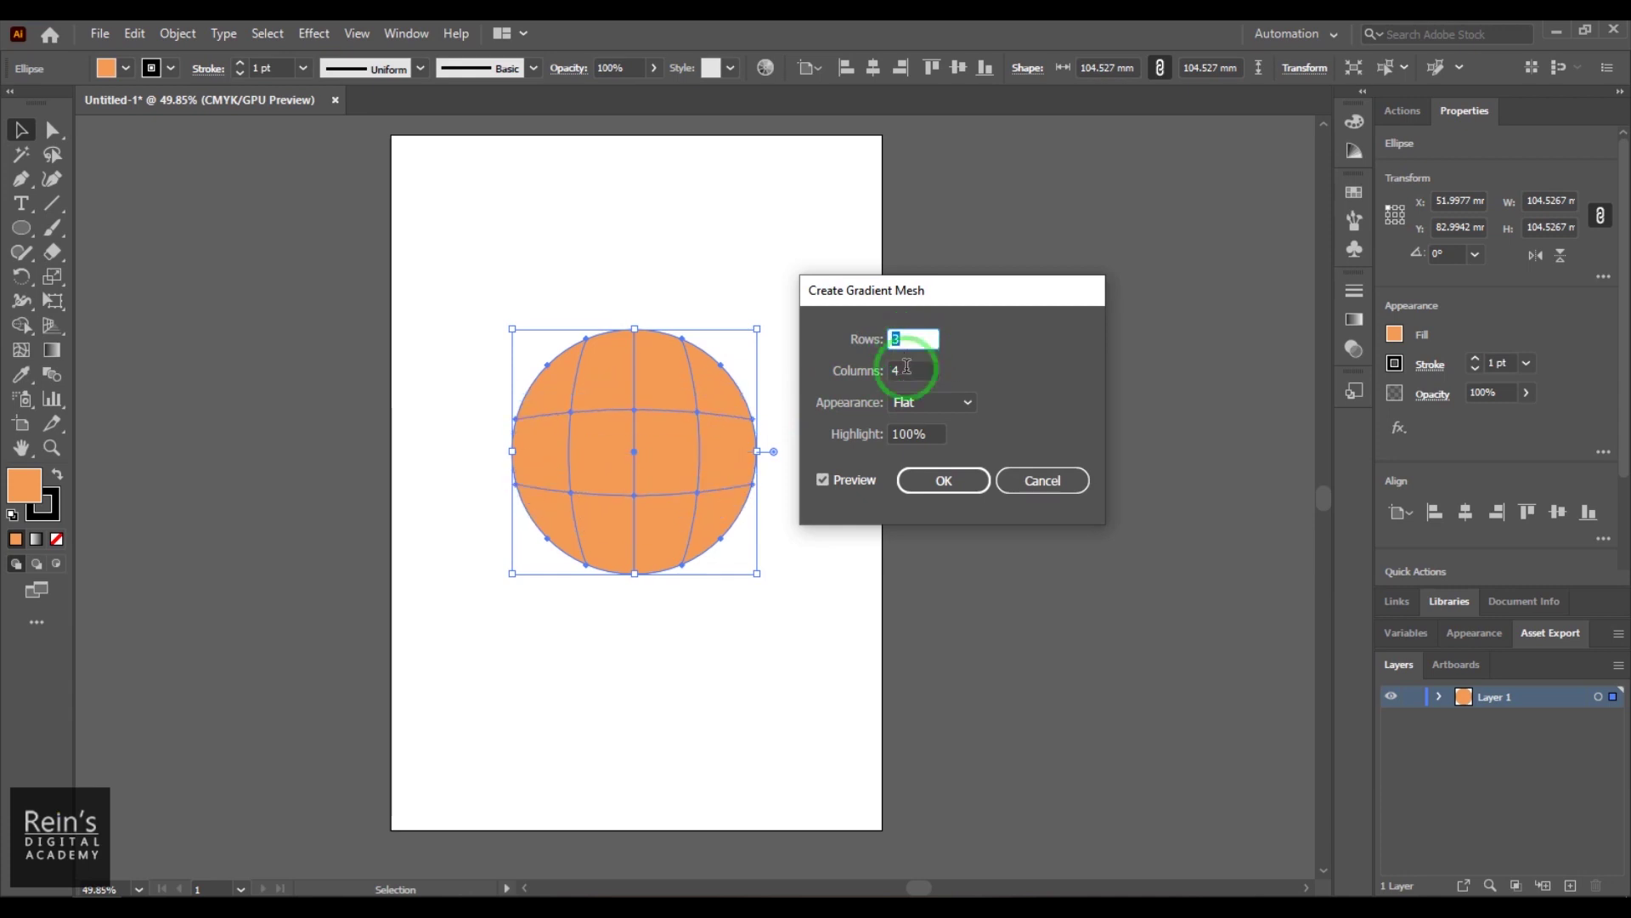
click(912, 368)
text(3)
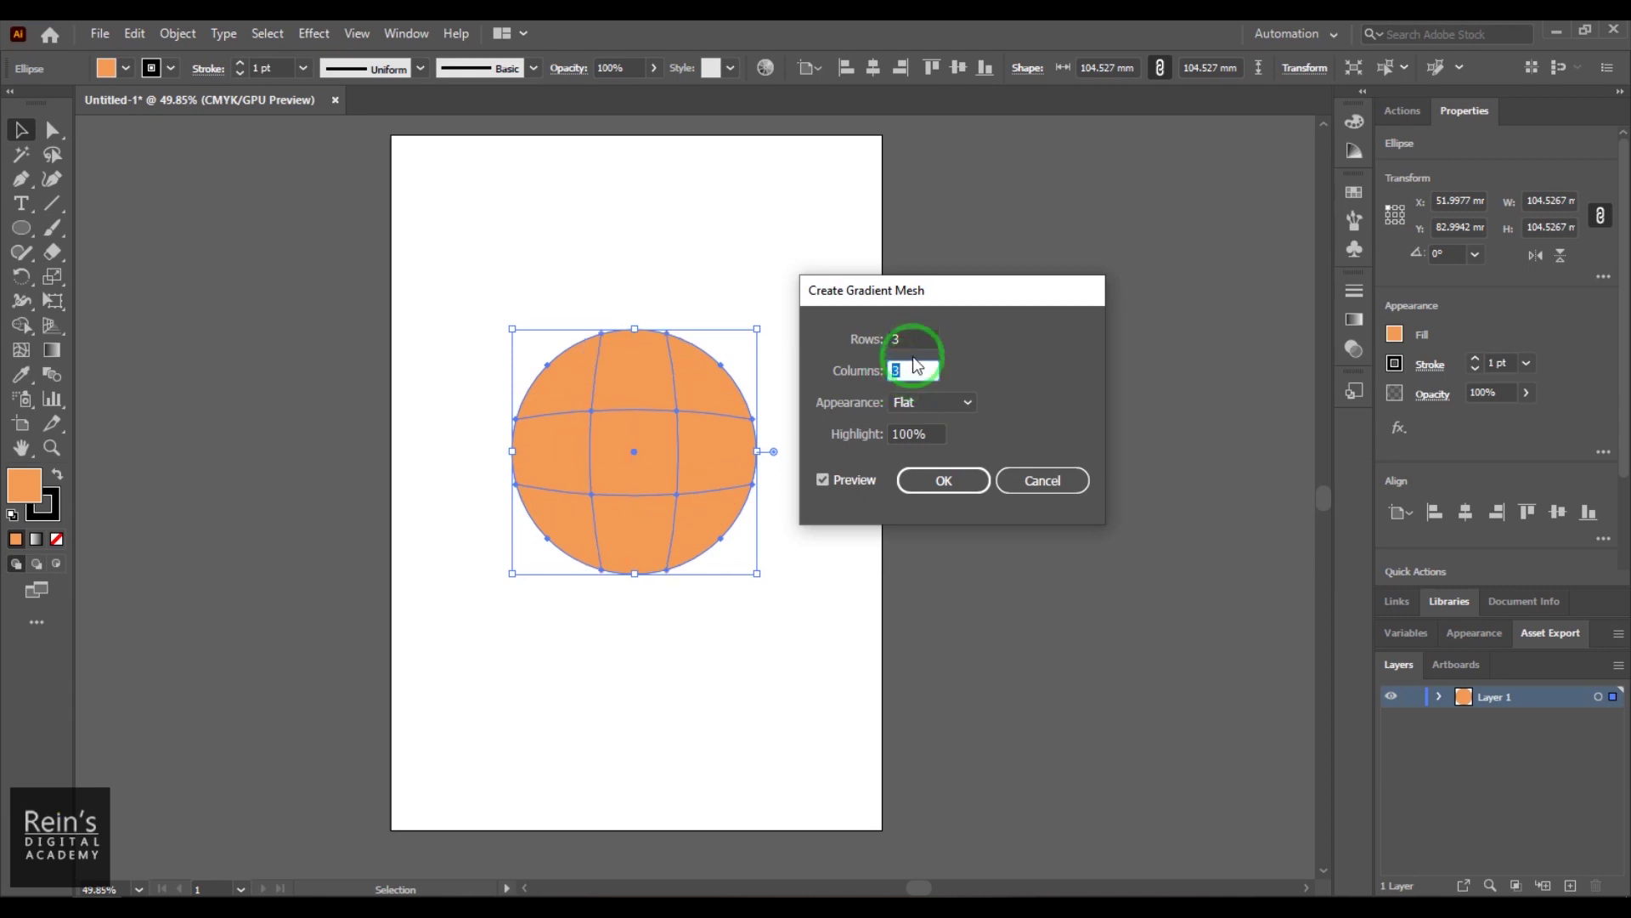
click(914, 340)
text(45)
click(912, 371)
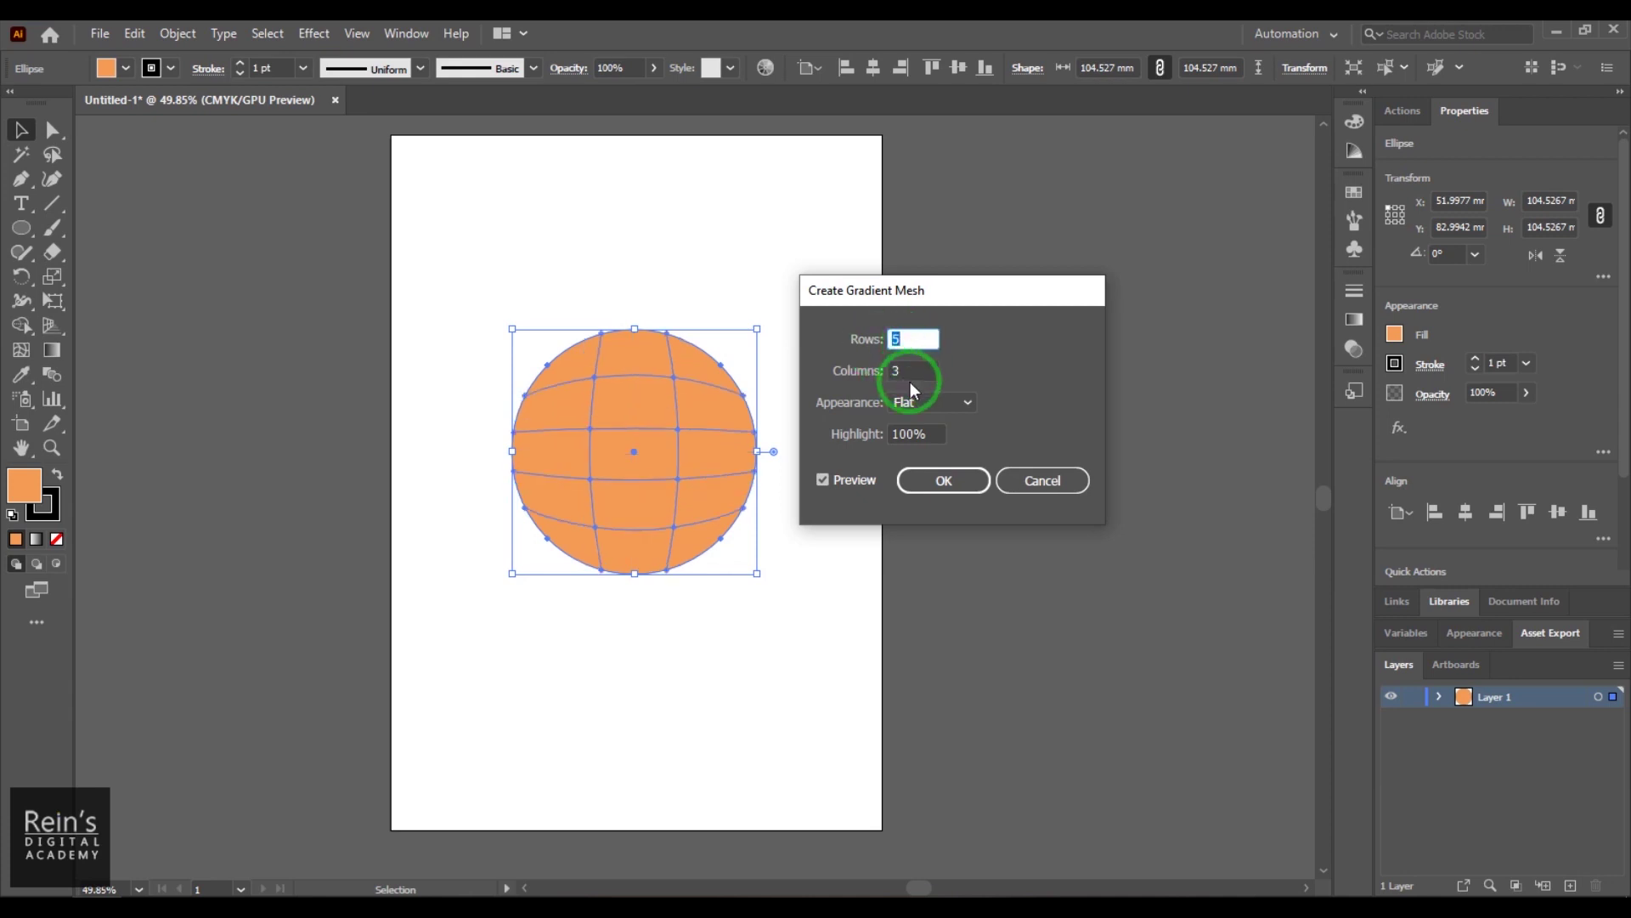
text(4)
key(Up)
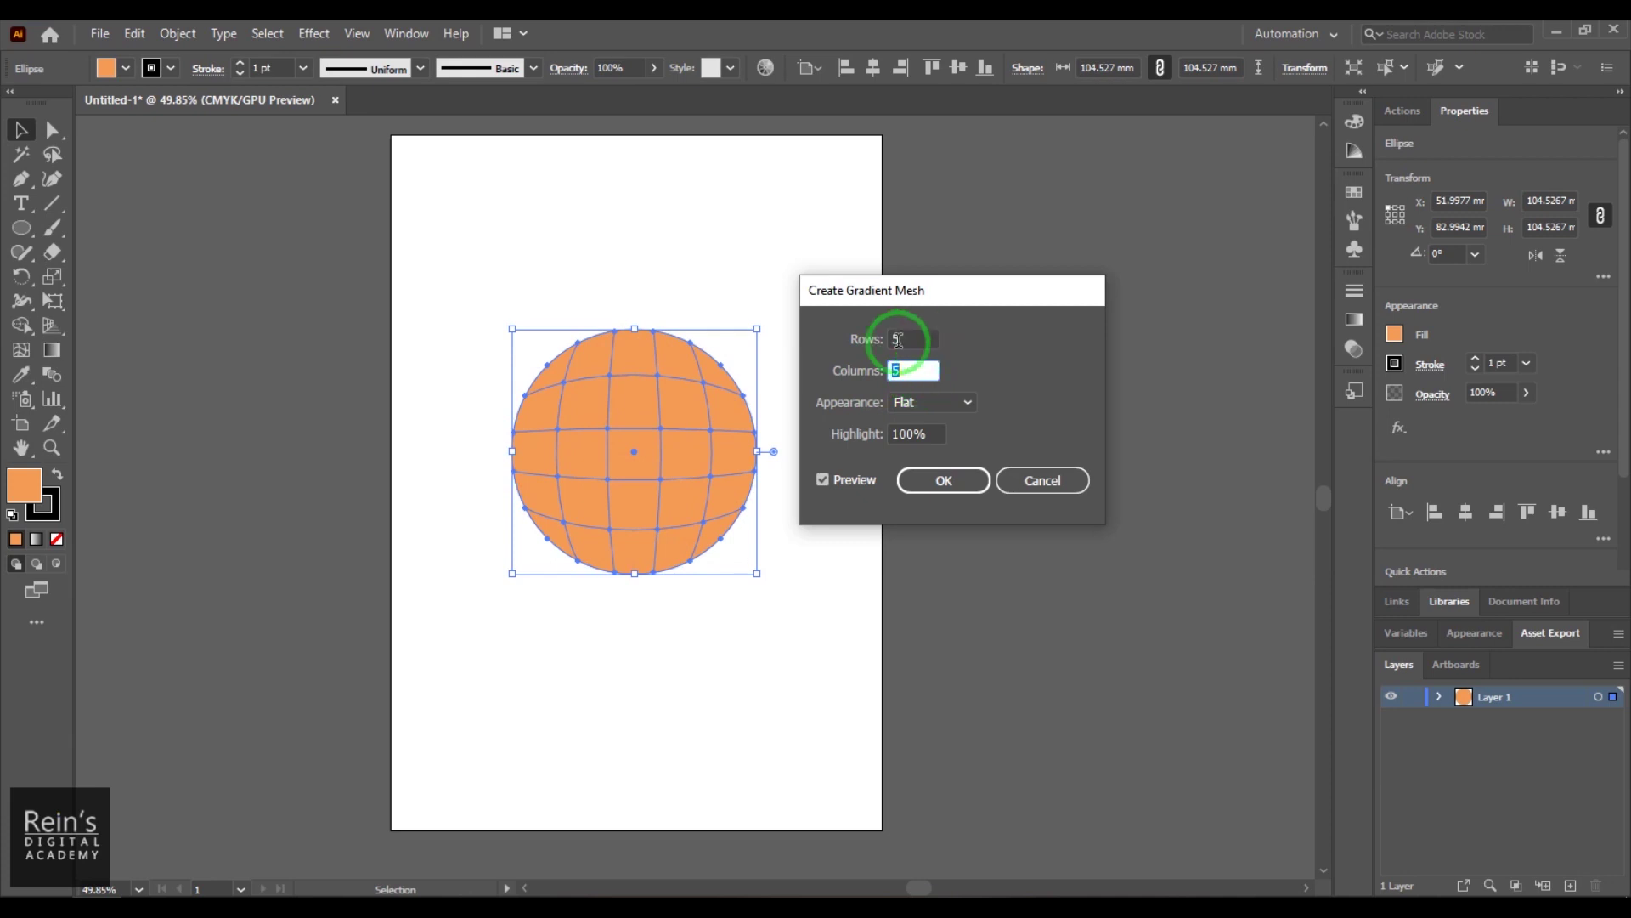
- Try the To Center and To Edge mesh appearance options
click(971, 398)
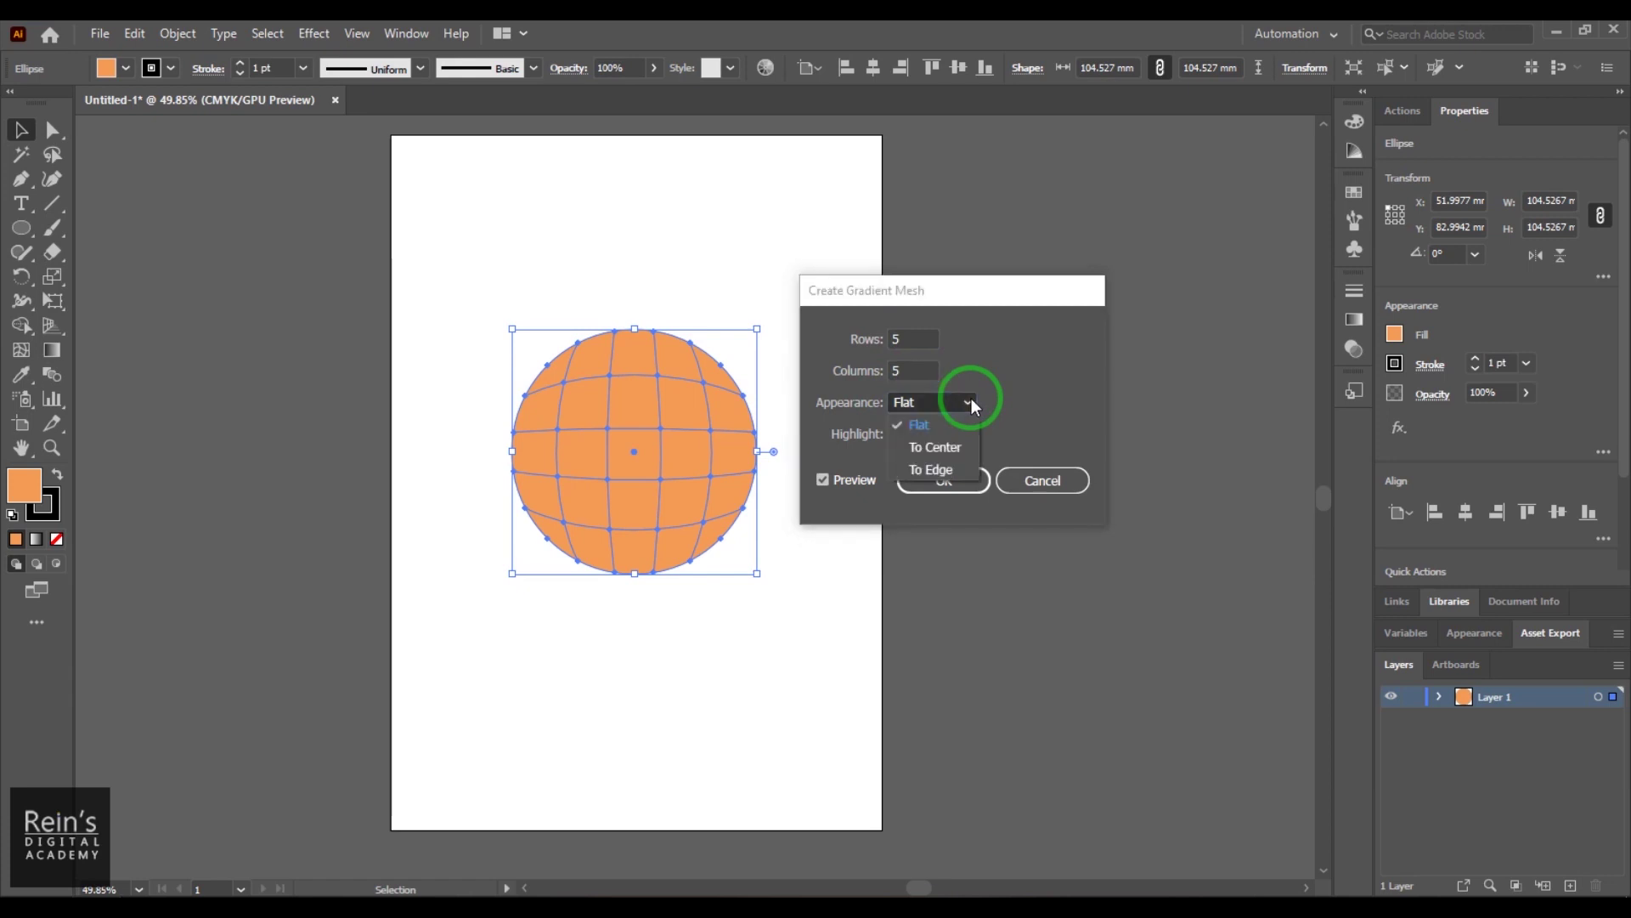
click(970, 443)
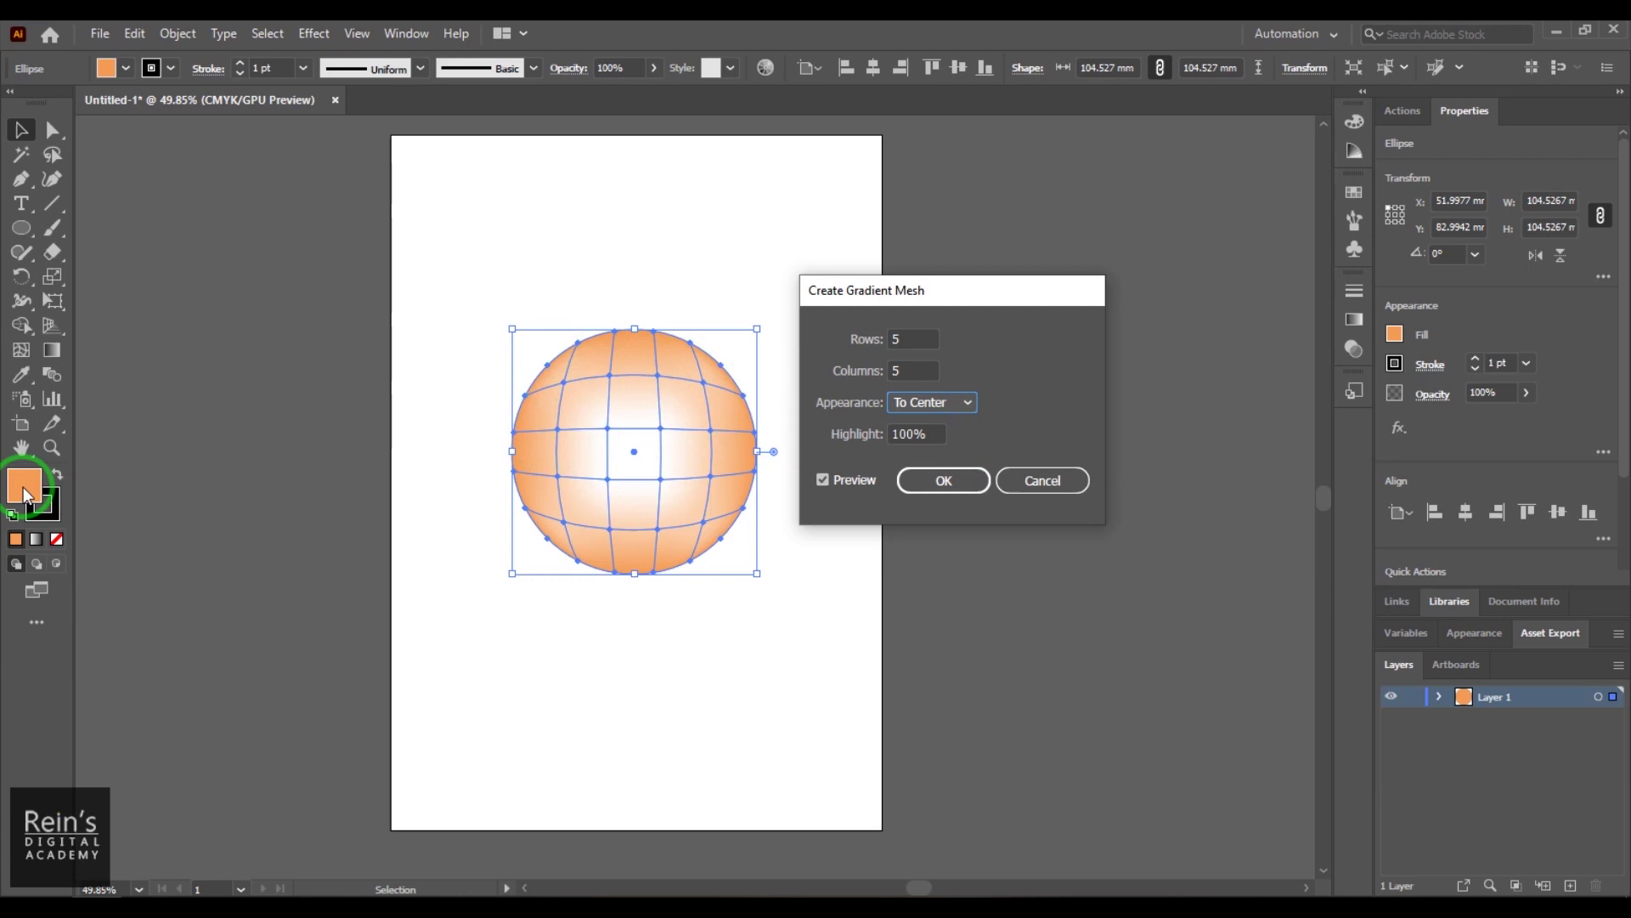
click(957, 405)
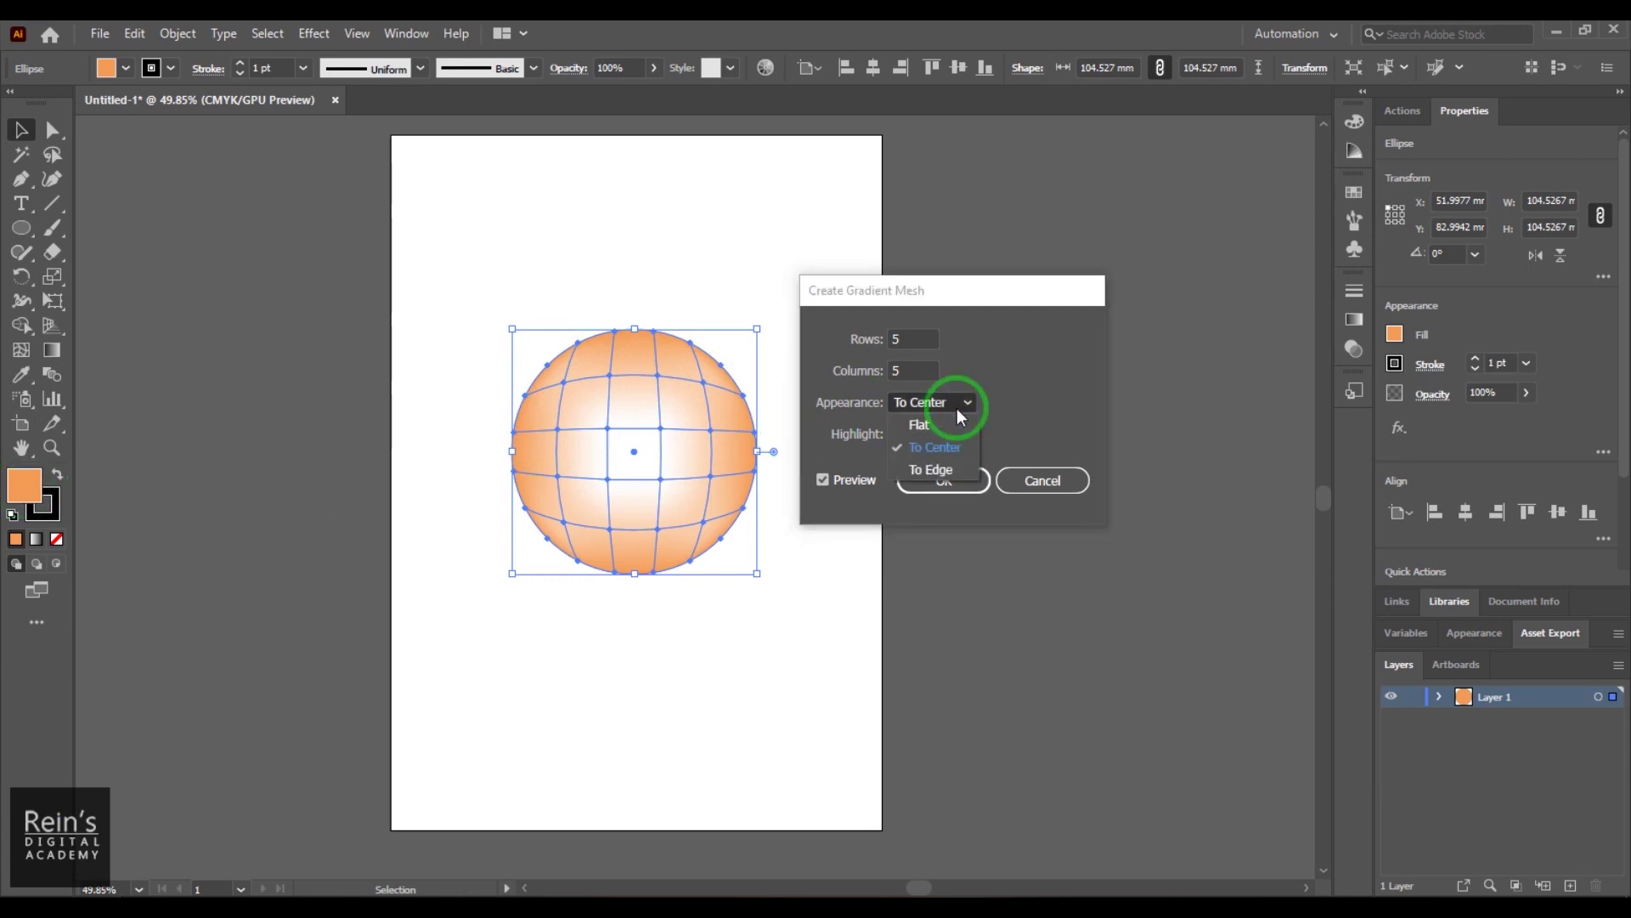
click(953, 463)
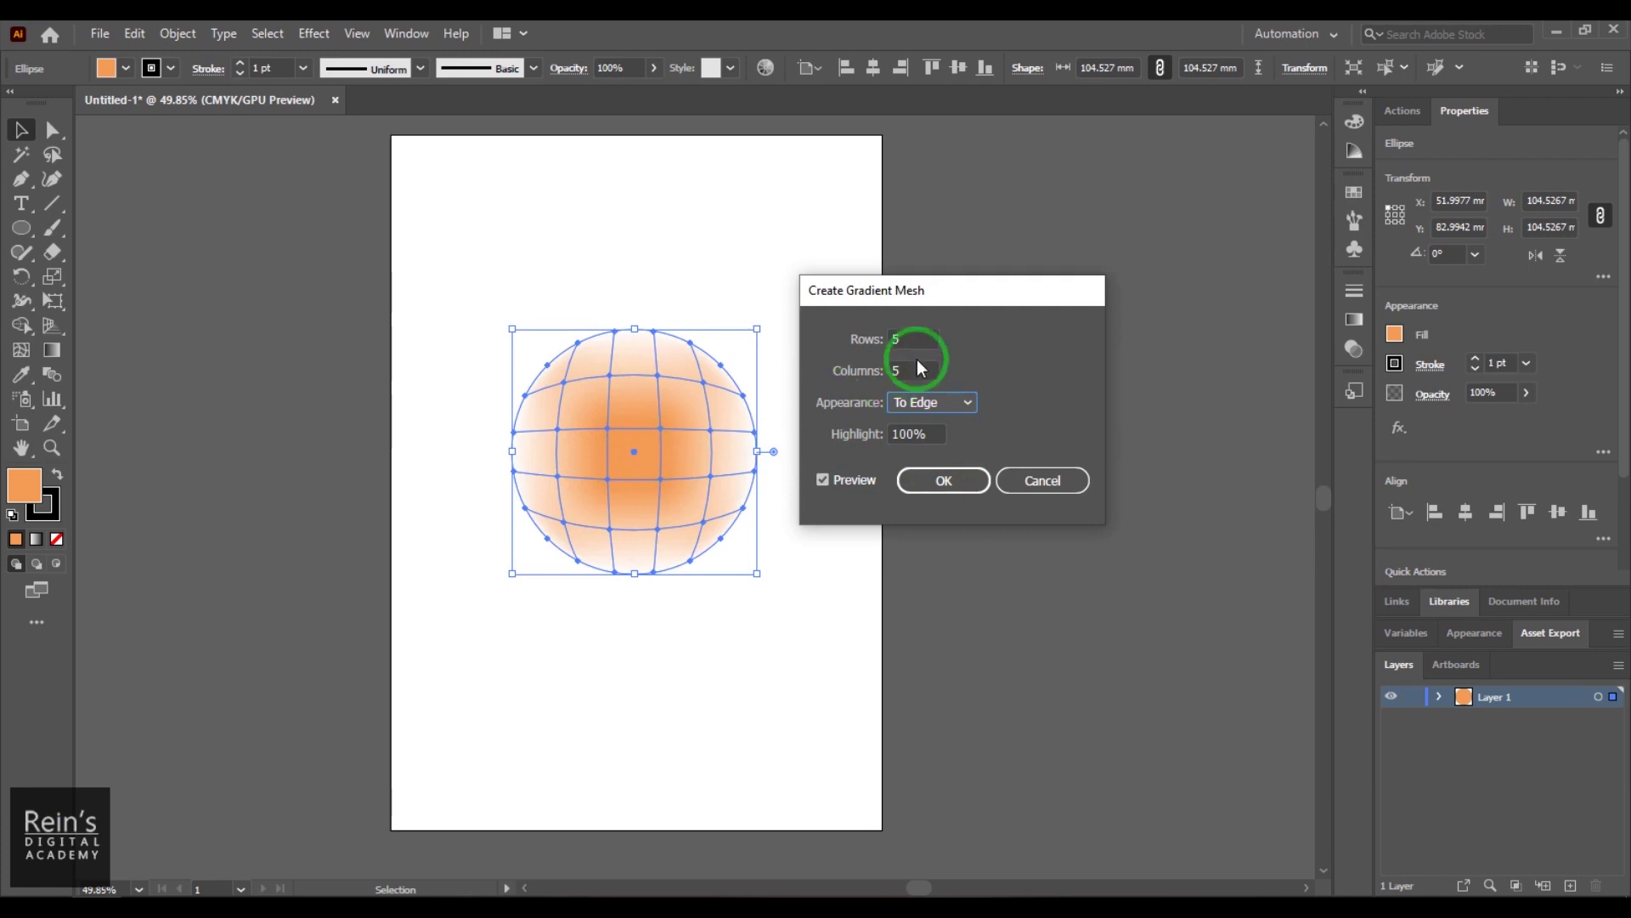
- Set the mesh to 4 rows and 4 columns
click(897, 340)
text(4)
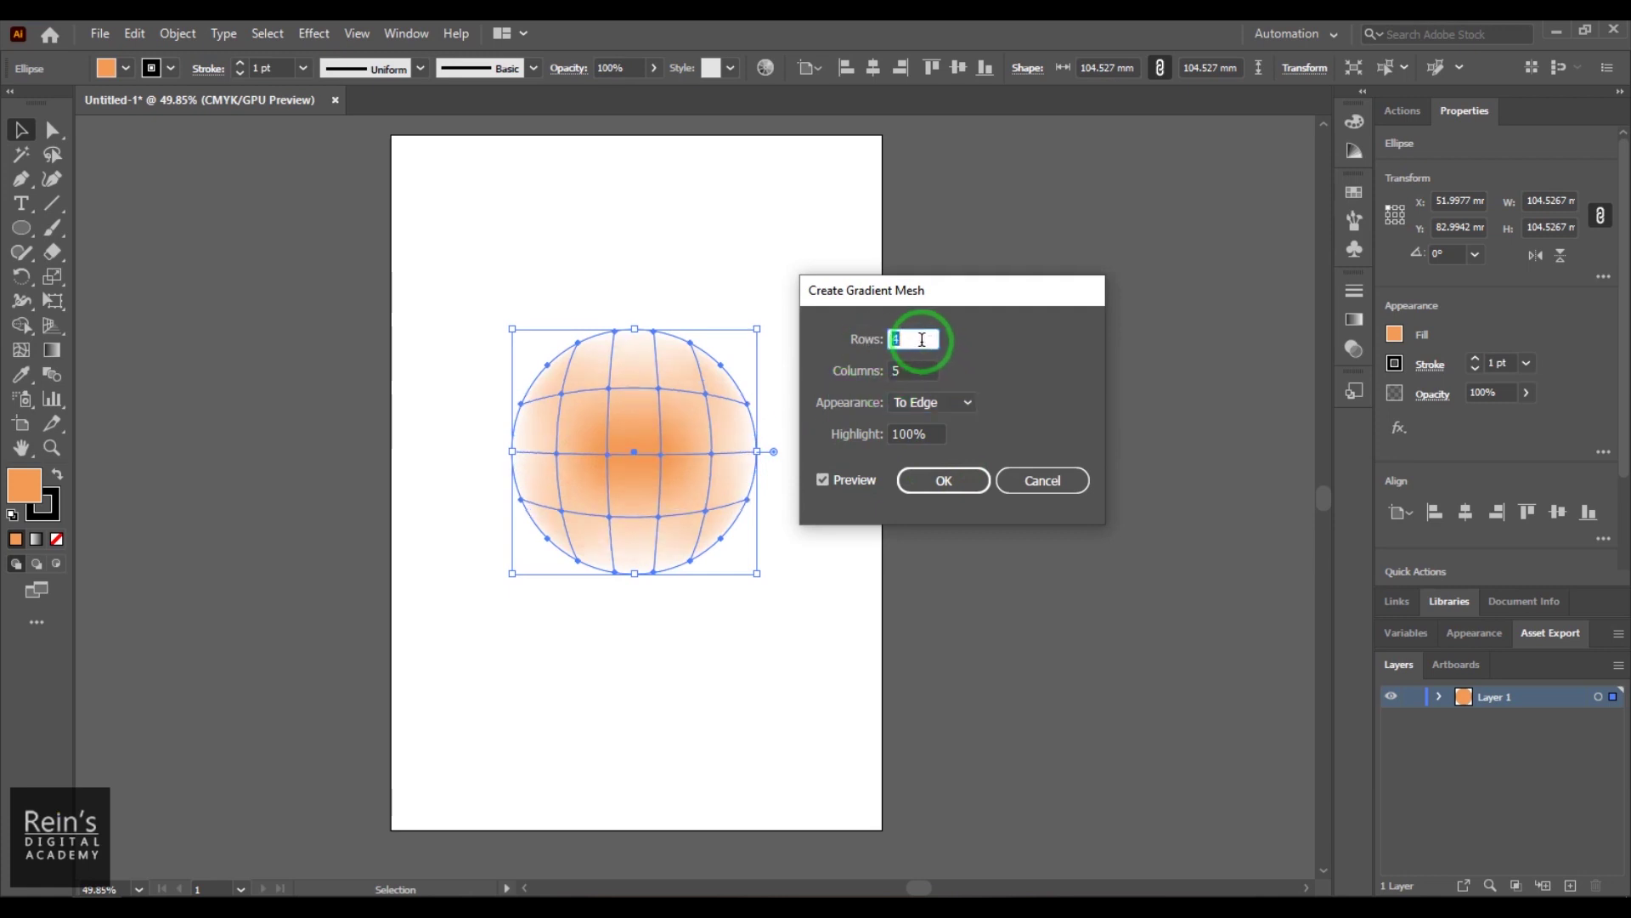
click(902, 372)
double_click(905, 372)
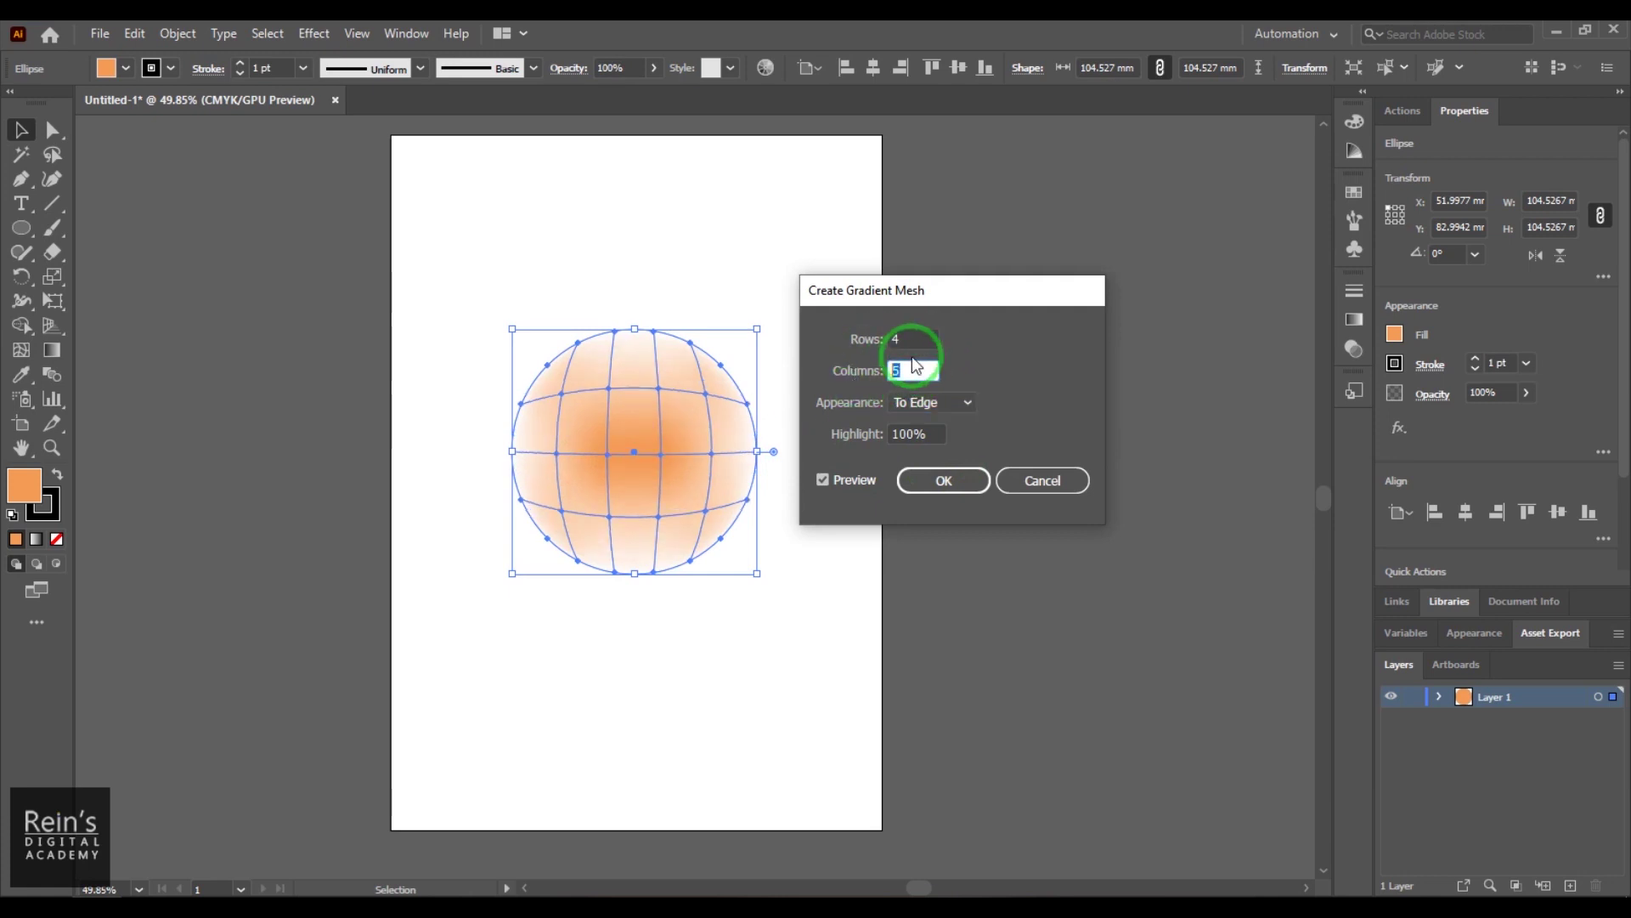
text(4)
double_click(909, 372)
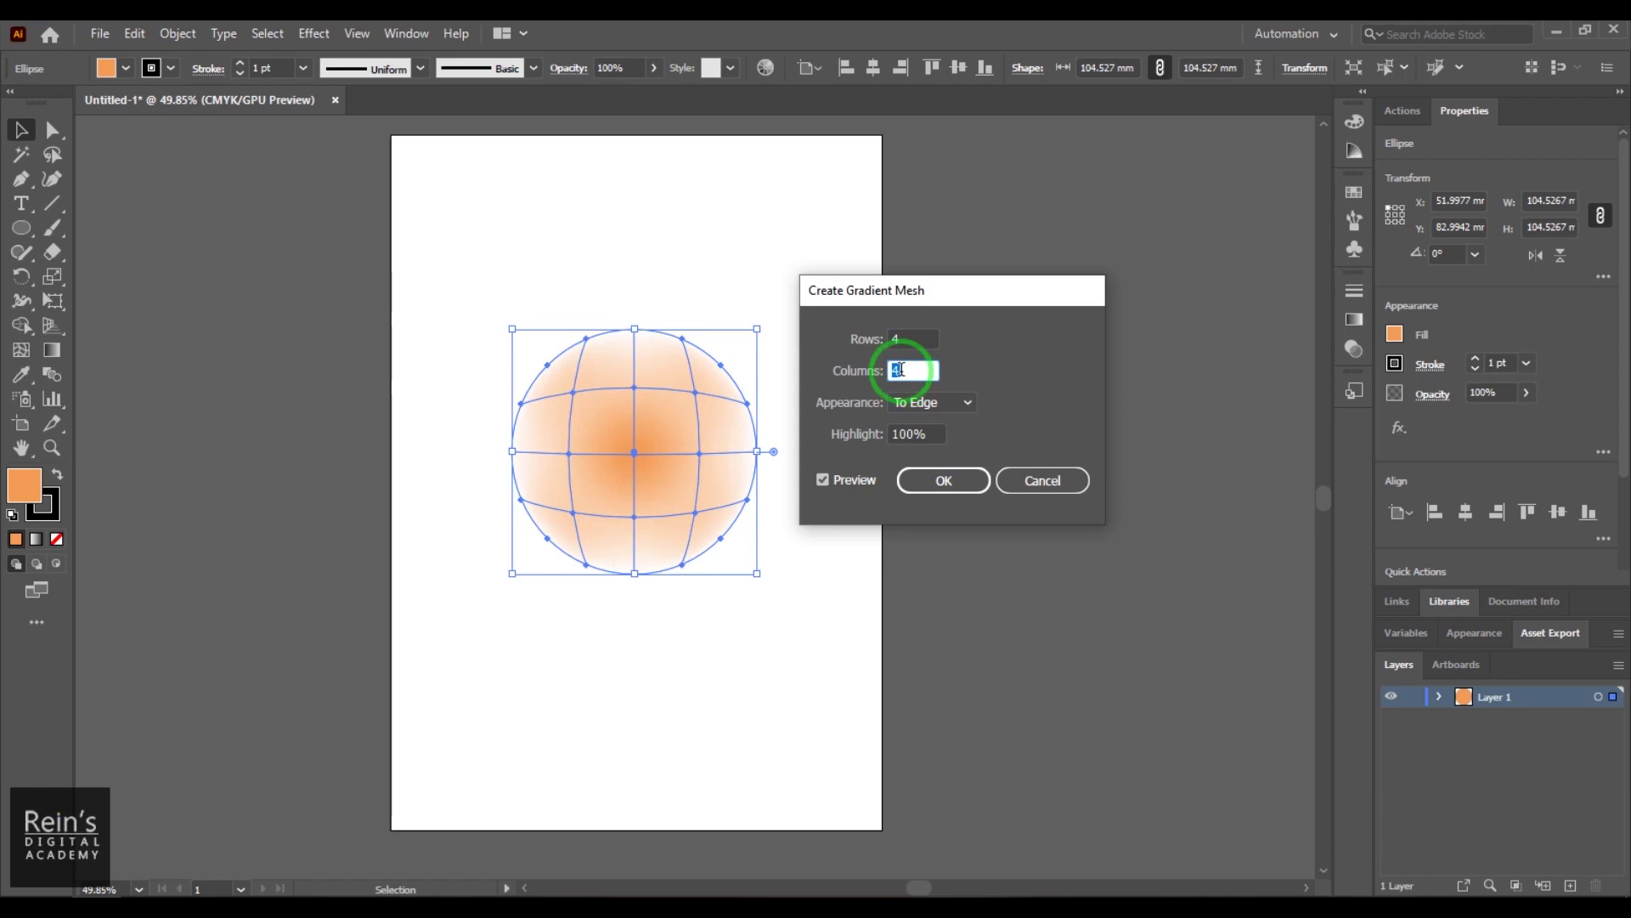
- Set the highlight to 100% with the appearance To Center
double_click(914, 435)
text(10)
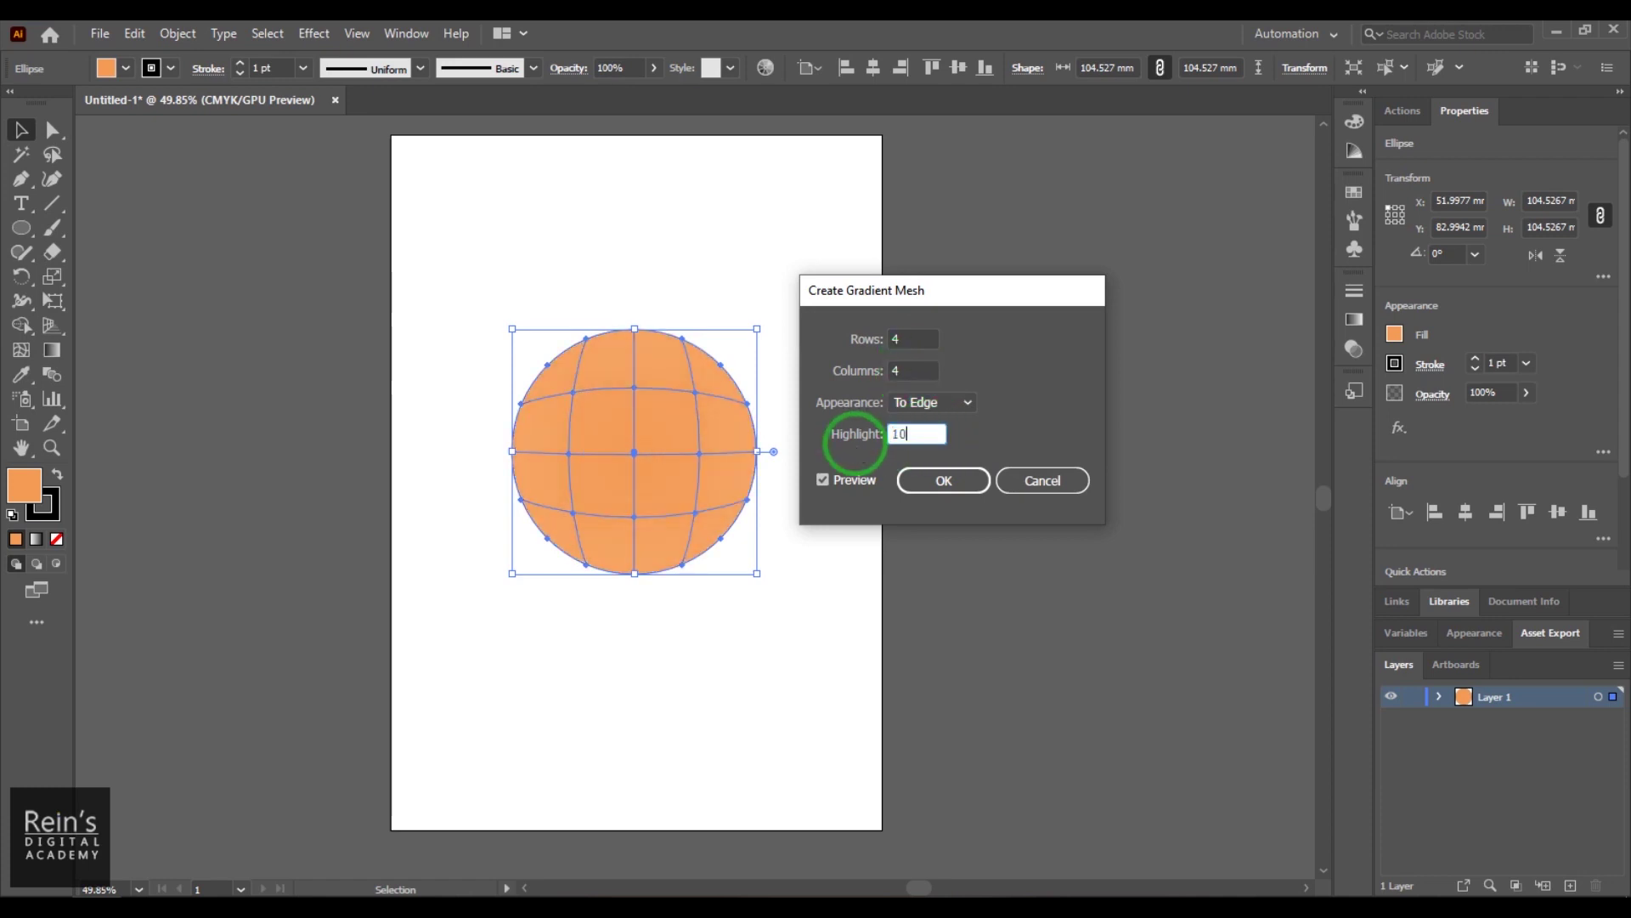
double_click(918, 434)
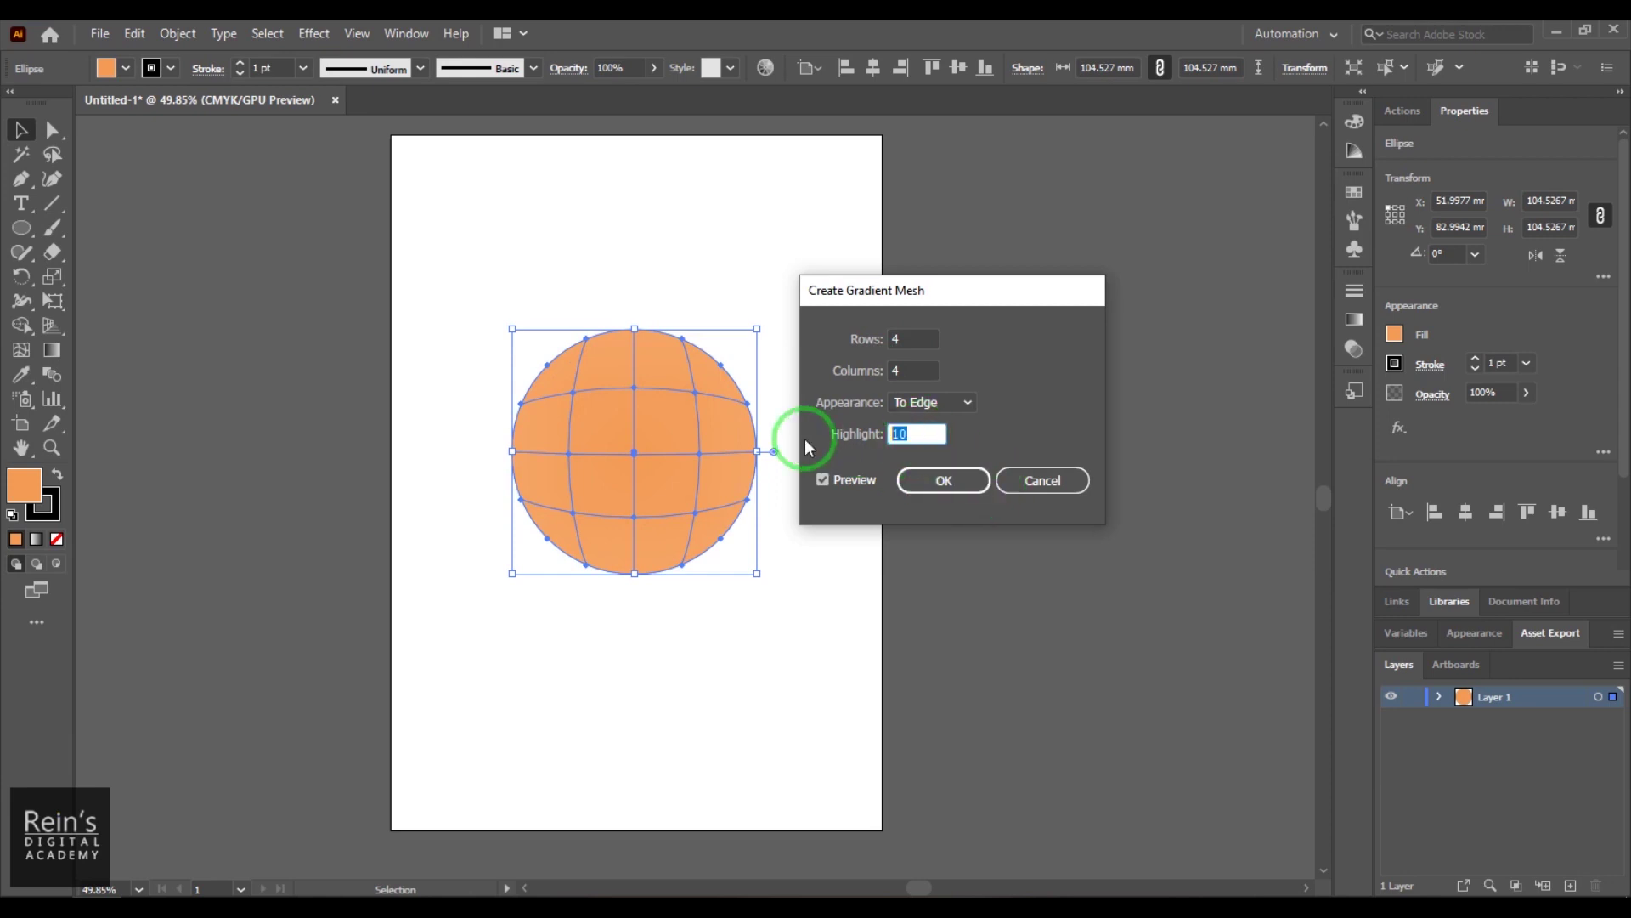
text(50)
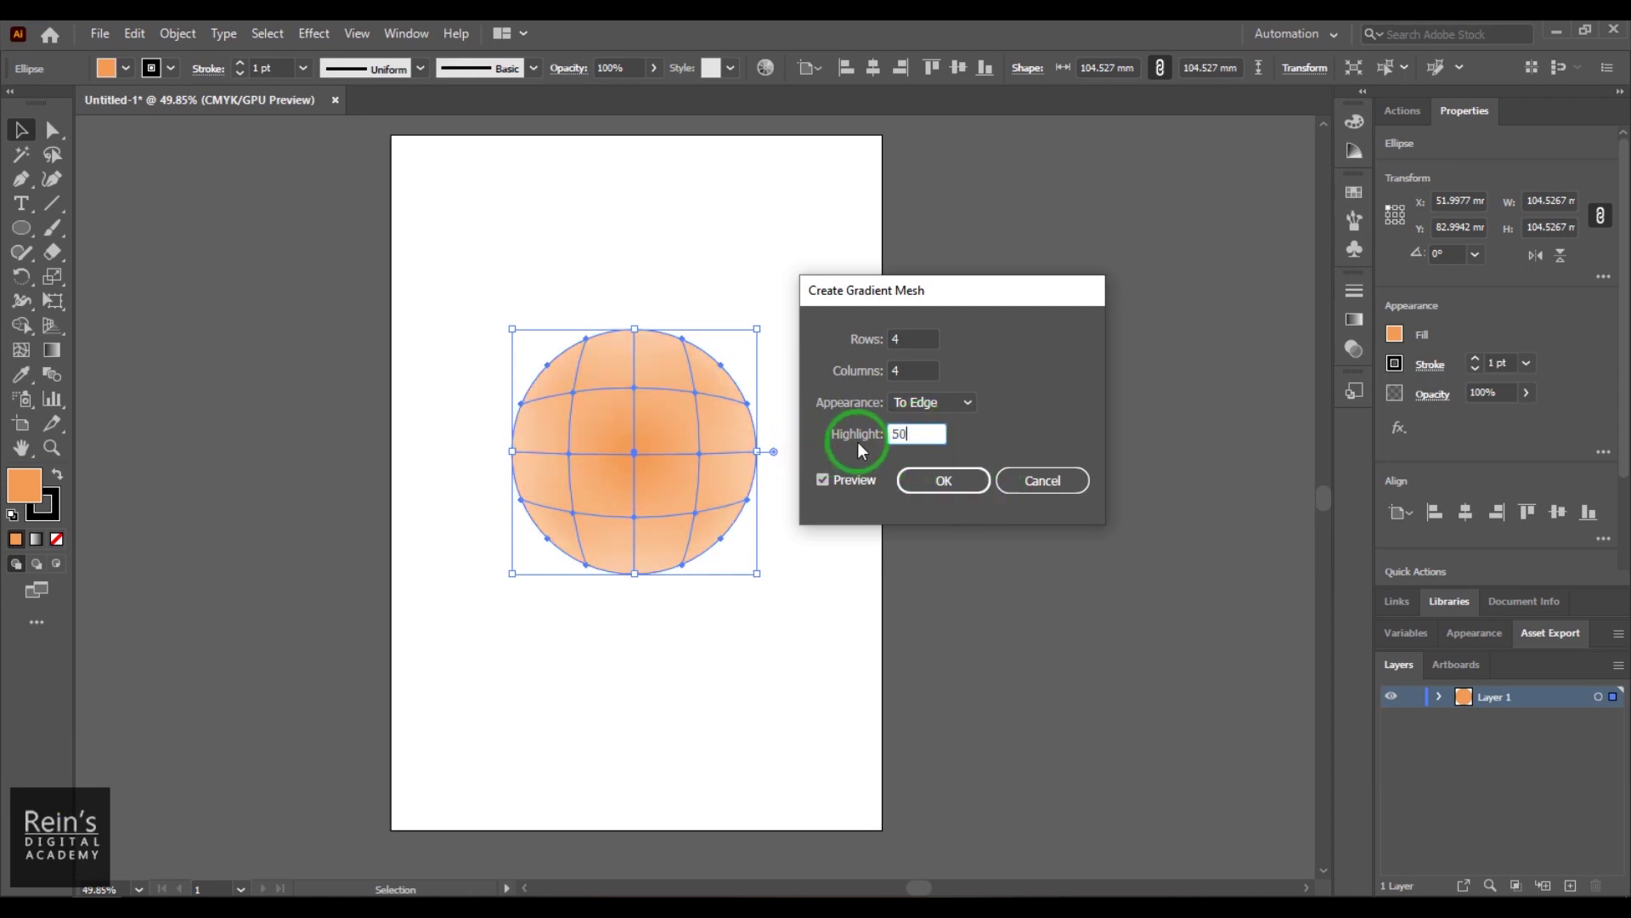
double_click(918, 434)
text(10)
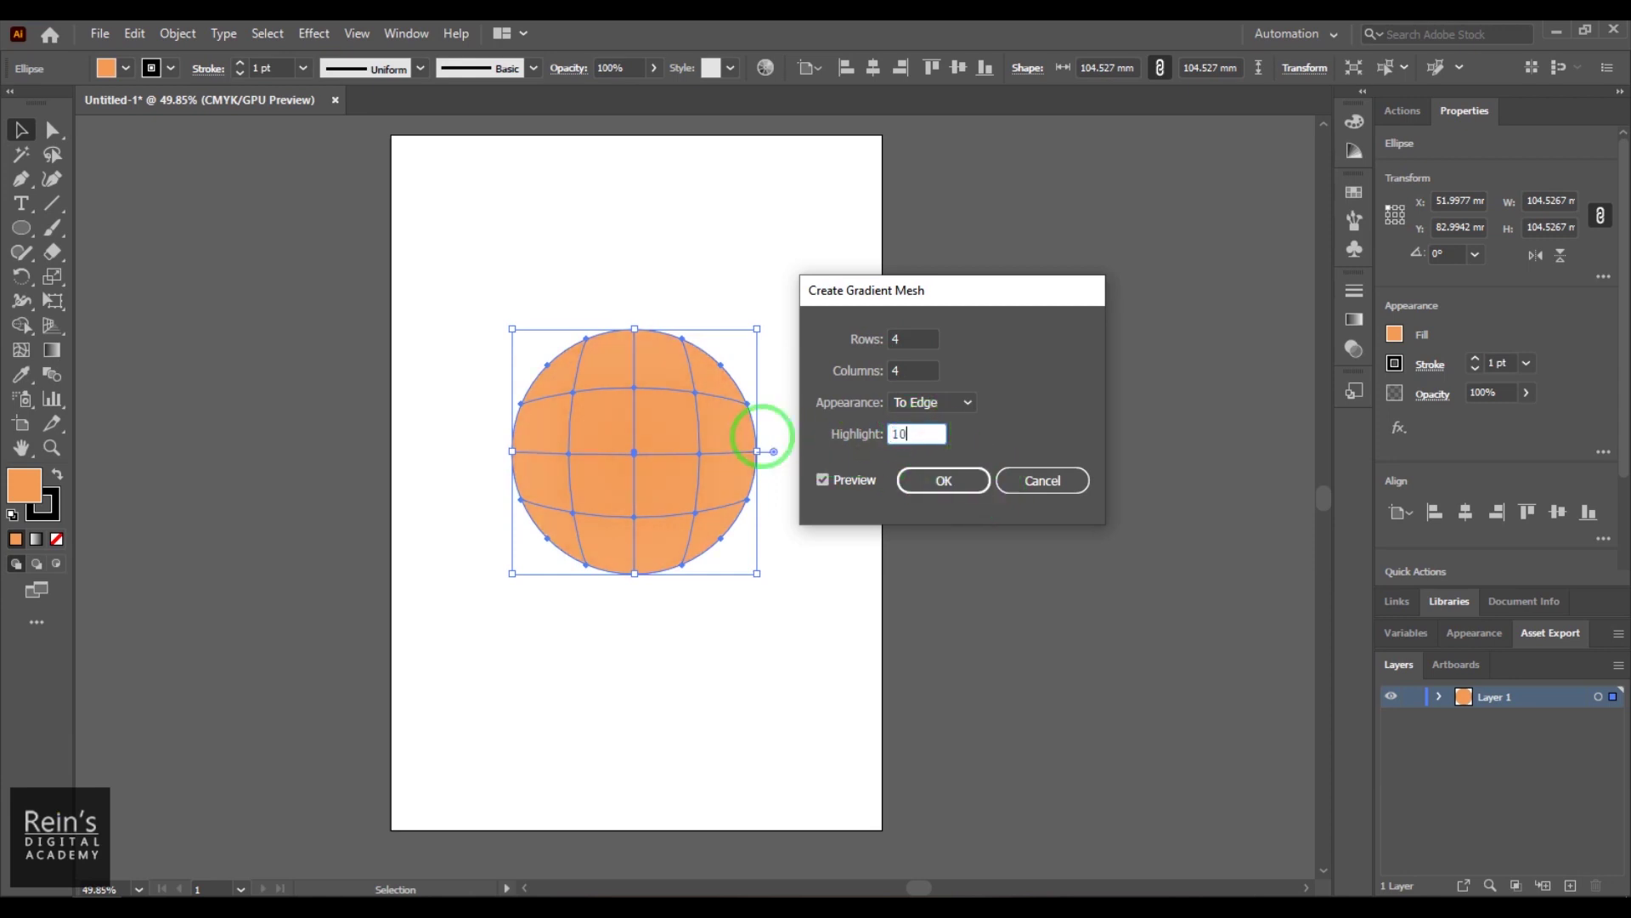
text(0)
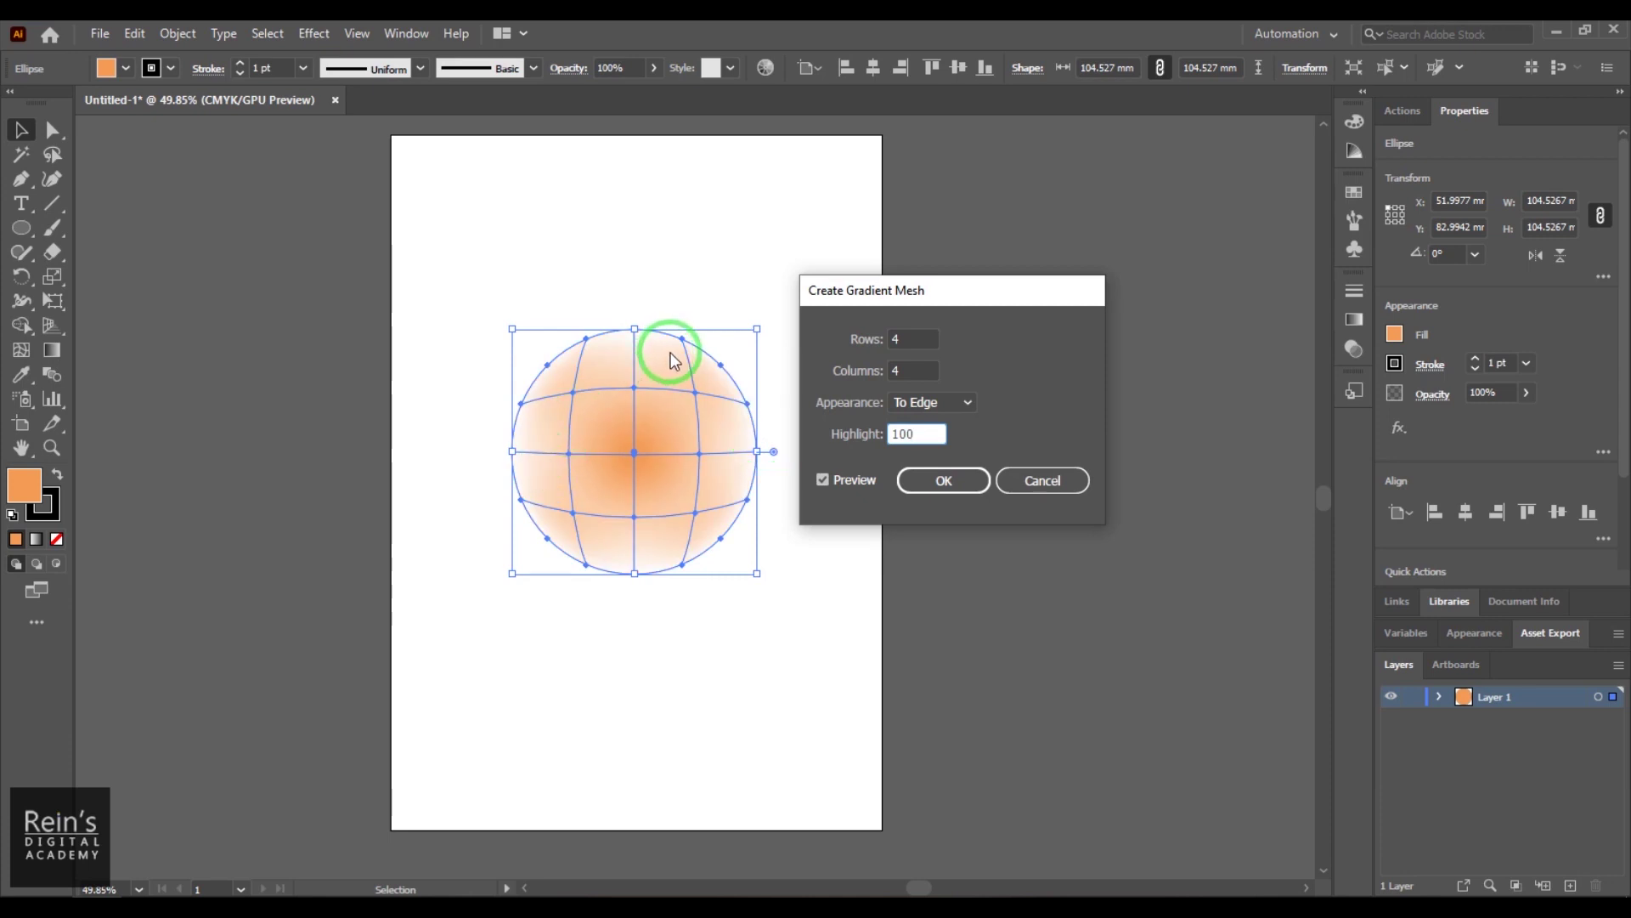
click(924, 403)
click(936, 448)
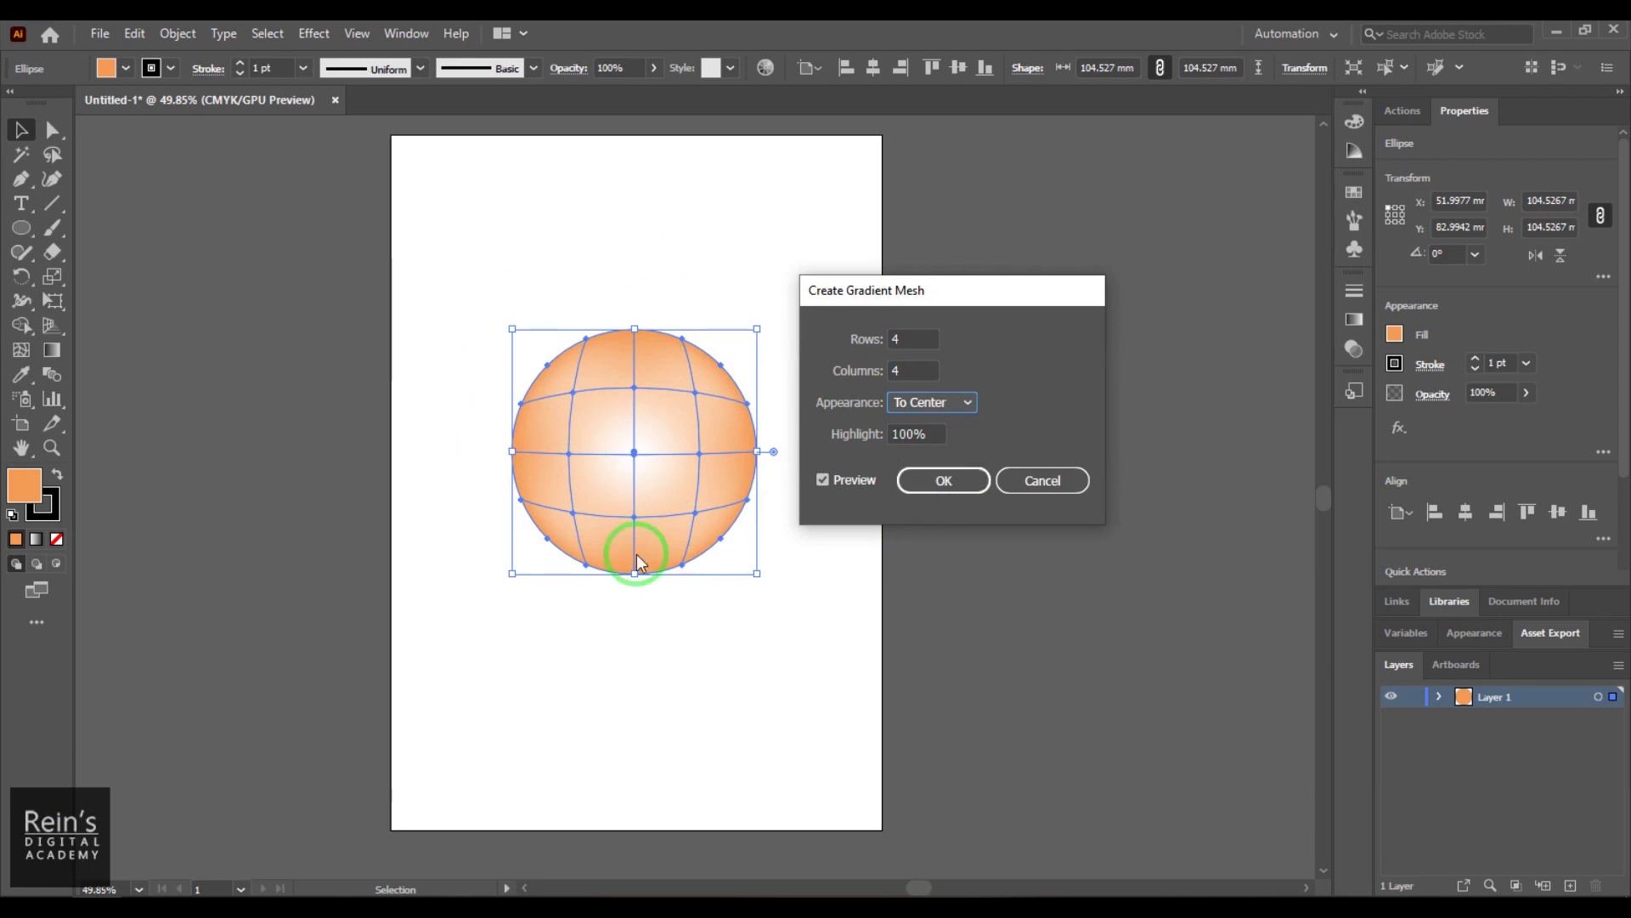
- Apply the 4×4 mesh, reselect the sphere, zoom to 100%, and nudge it slightly down
click(944, 481)
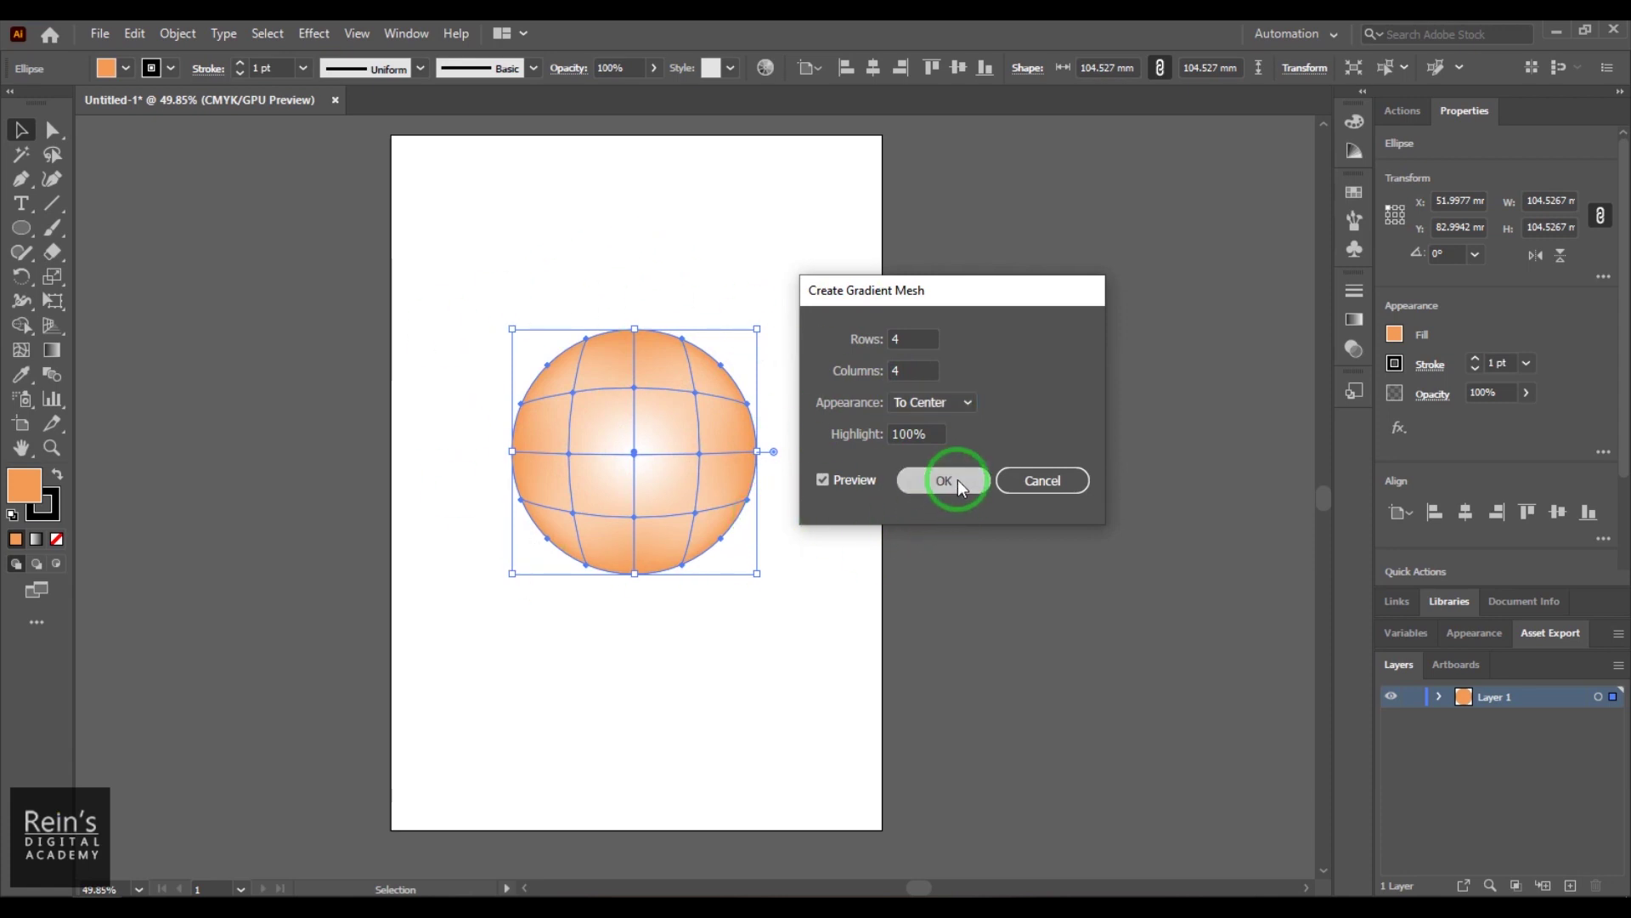
click(788, 595)
click(685, 486)
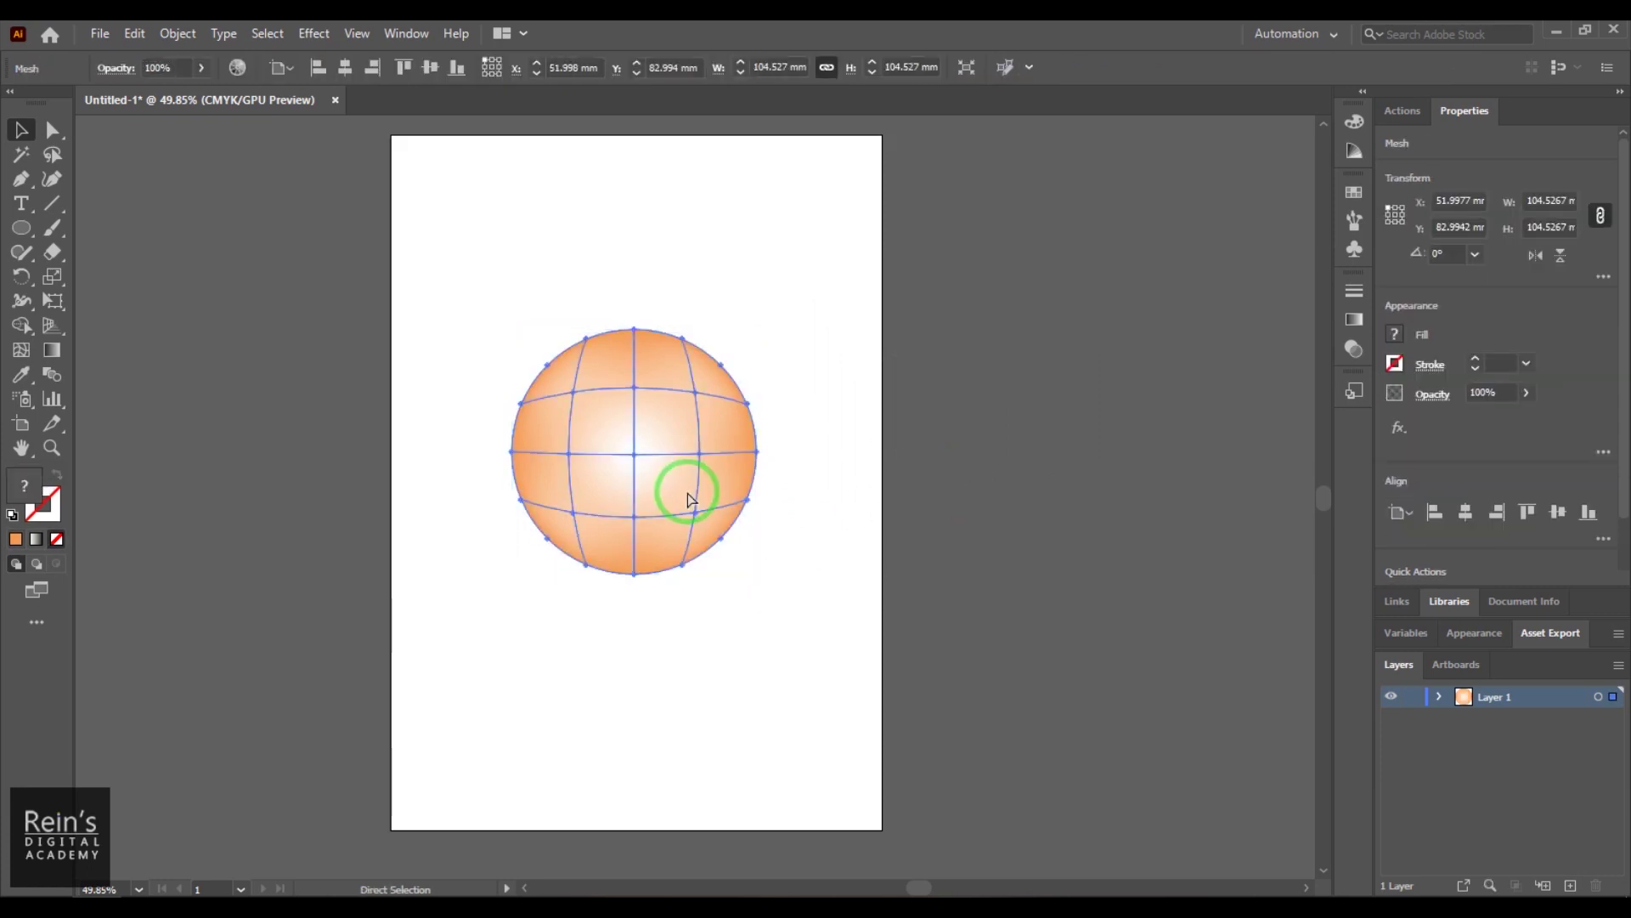
key(ctrl+plus)
key(ctrl+1)
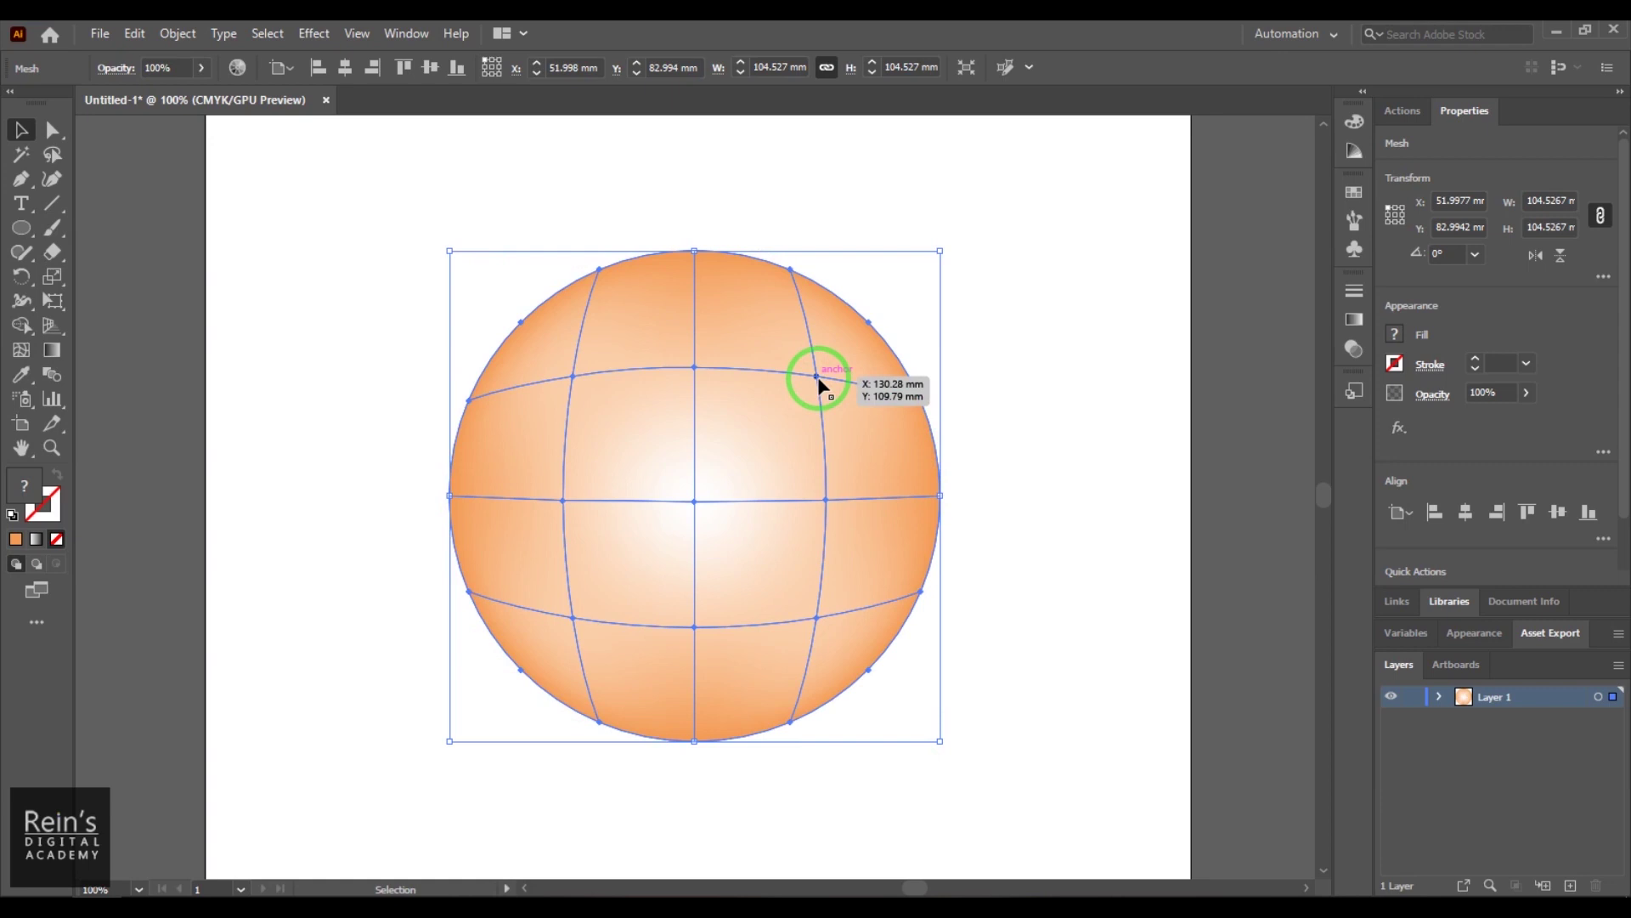
mouse_move(818, 379)
mouse_down()
mouse_move(829, 403)
mouse_move(817, 387)
mouse_up()
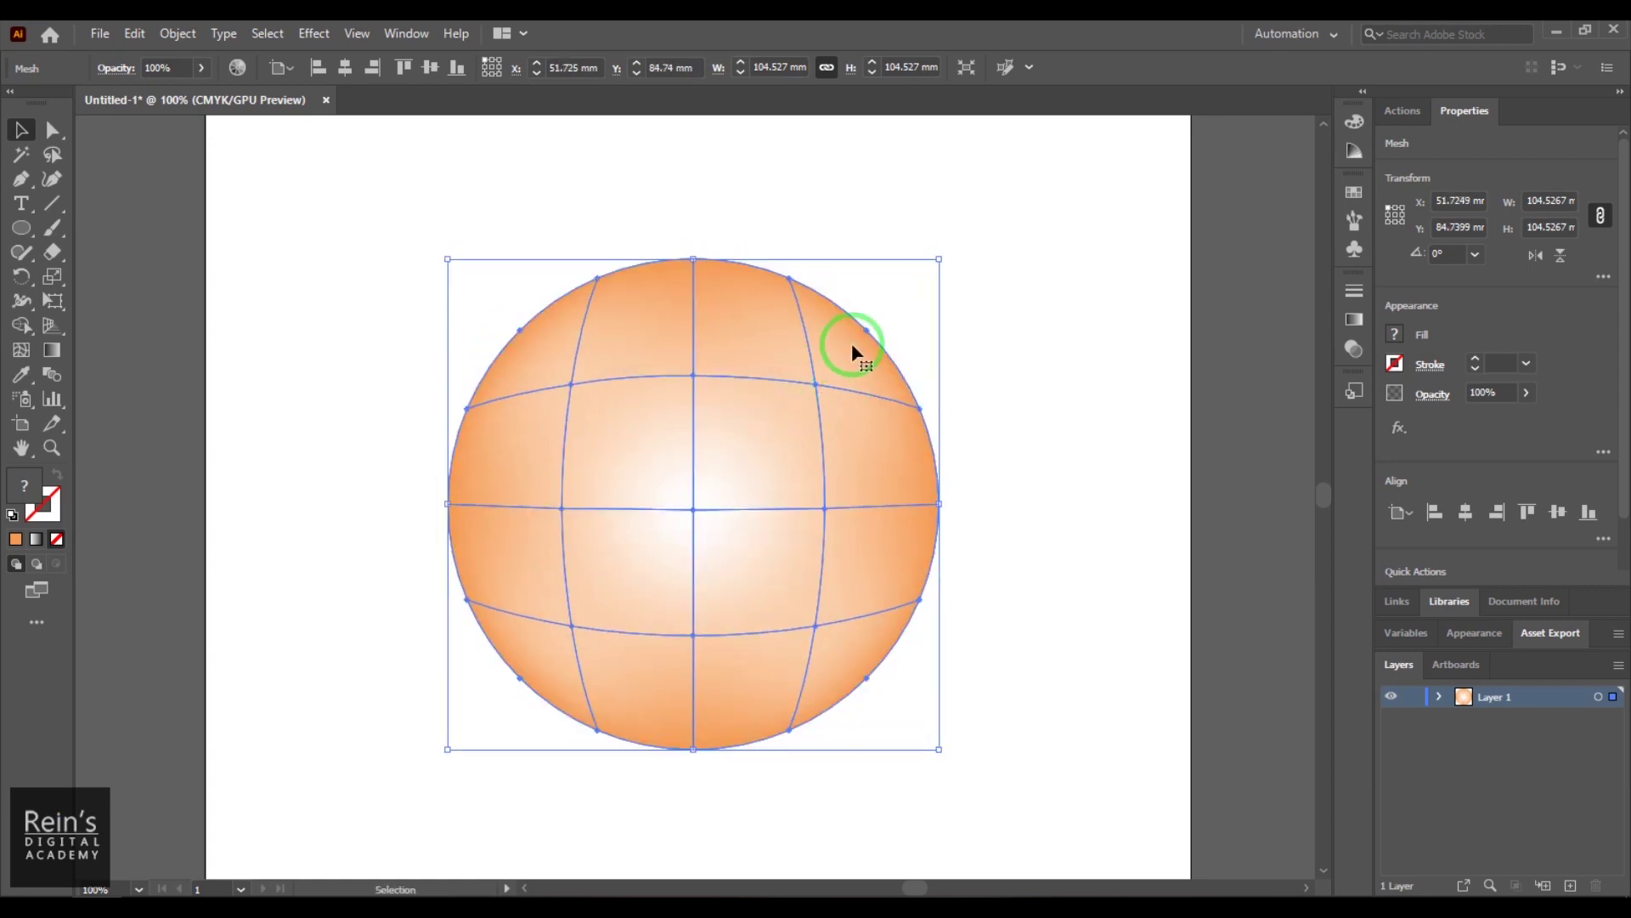
click(19, 356)
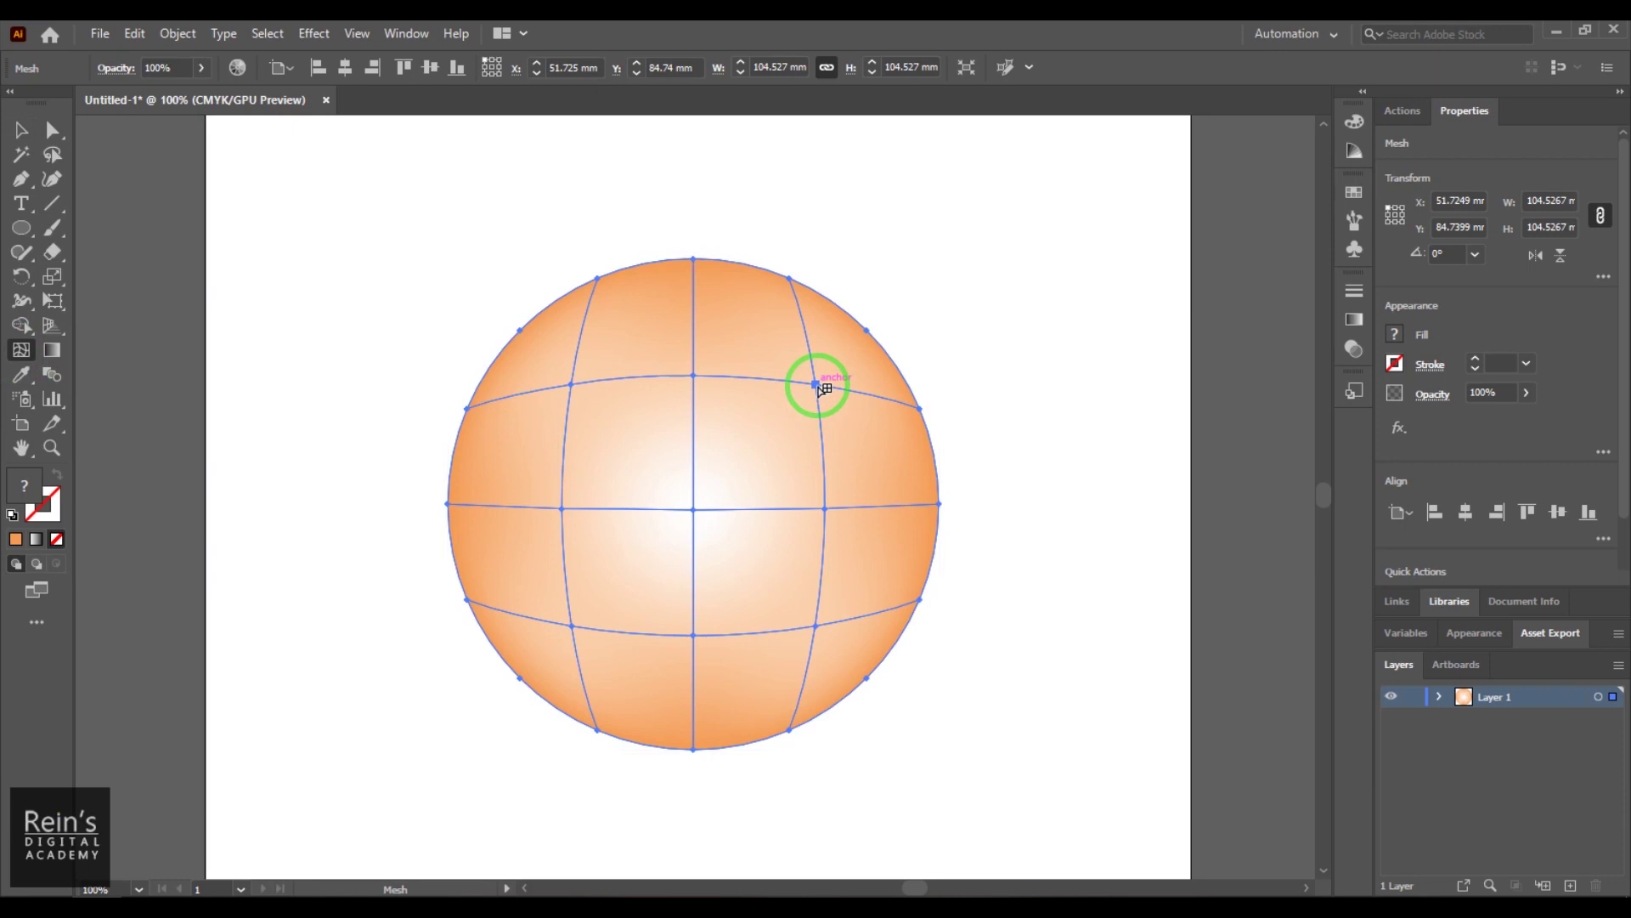
drag(816, 385, 780, 438)
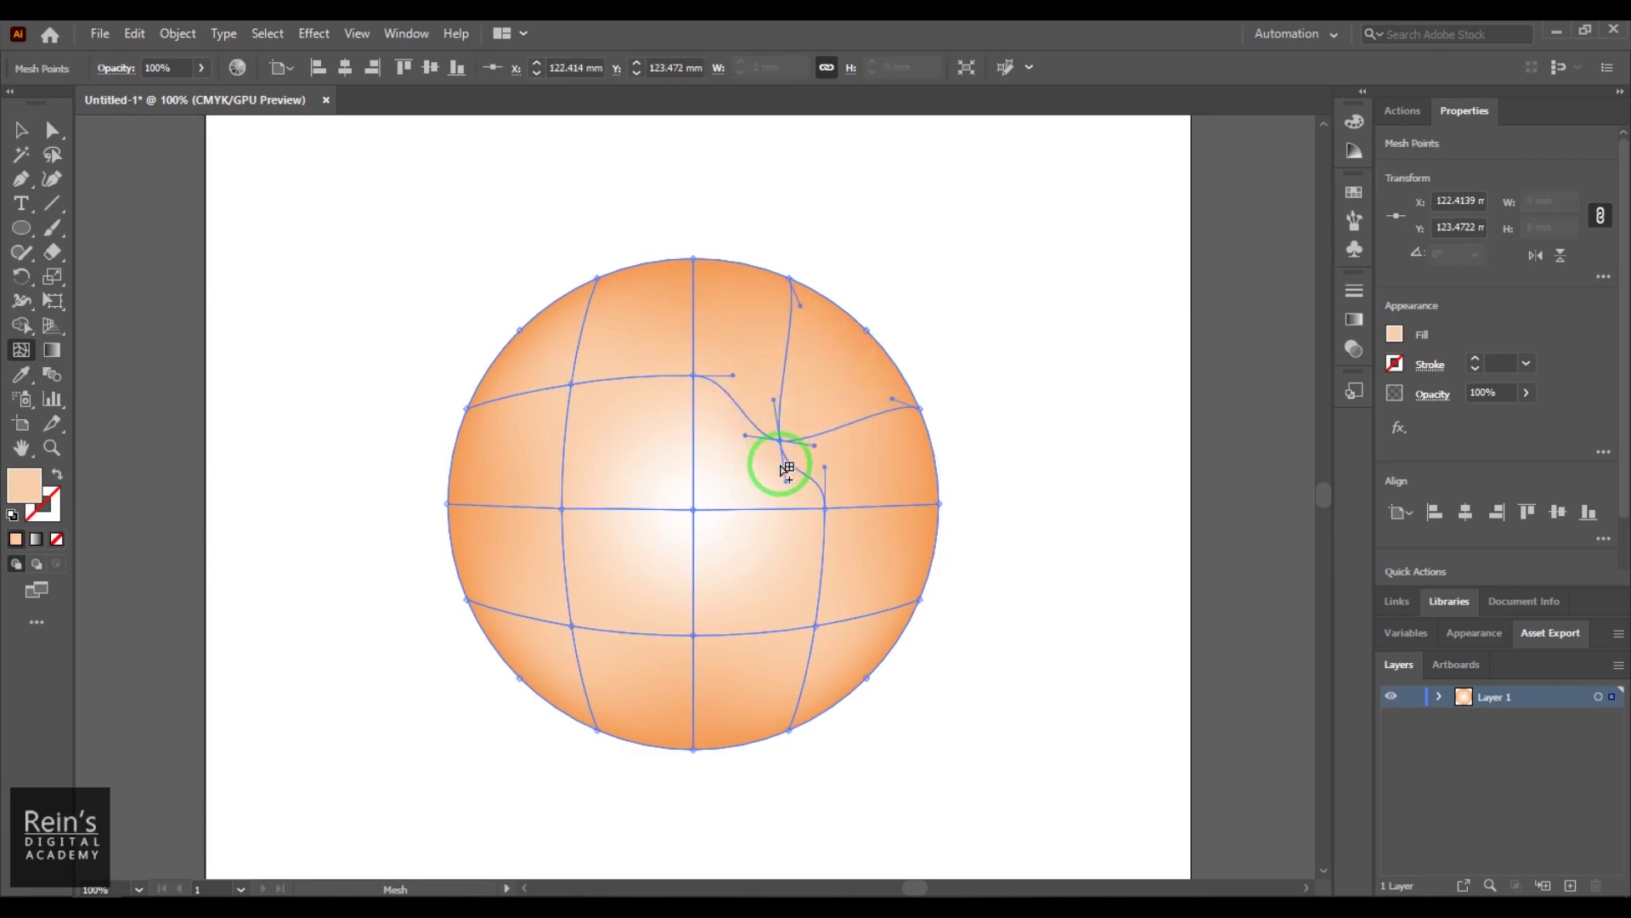
key(v)
key(ctrl+z)
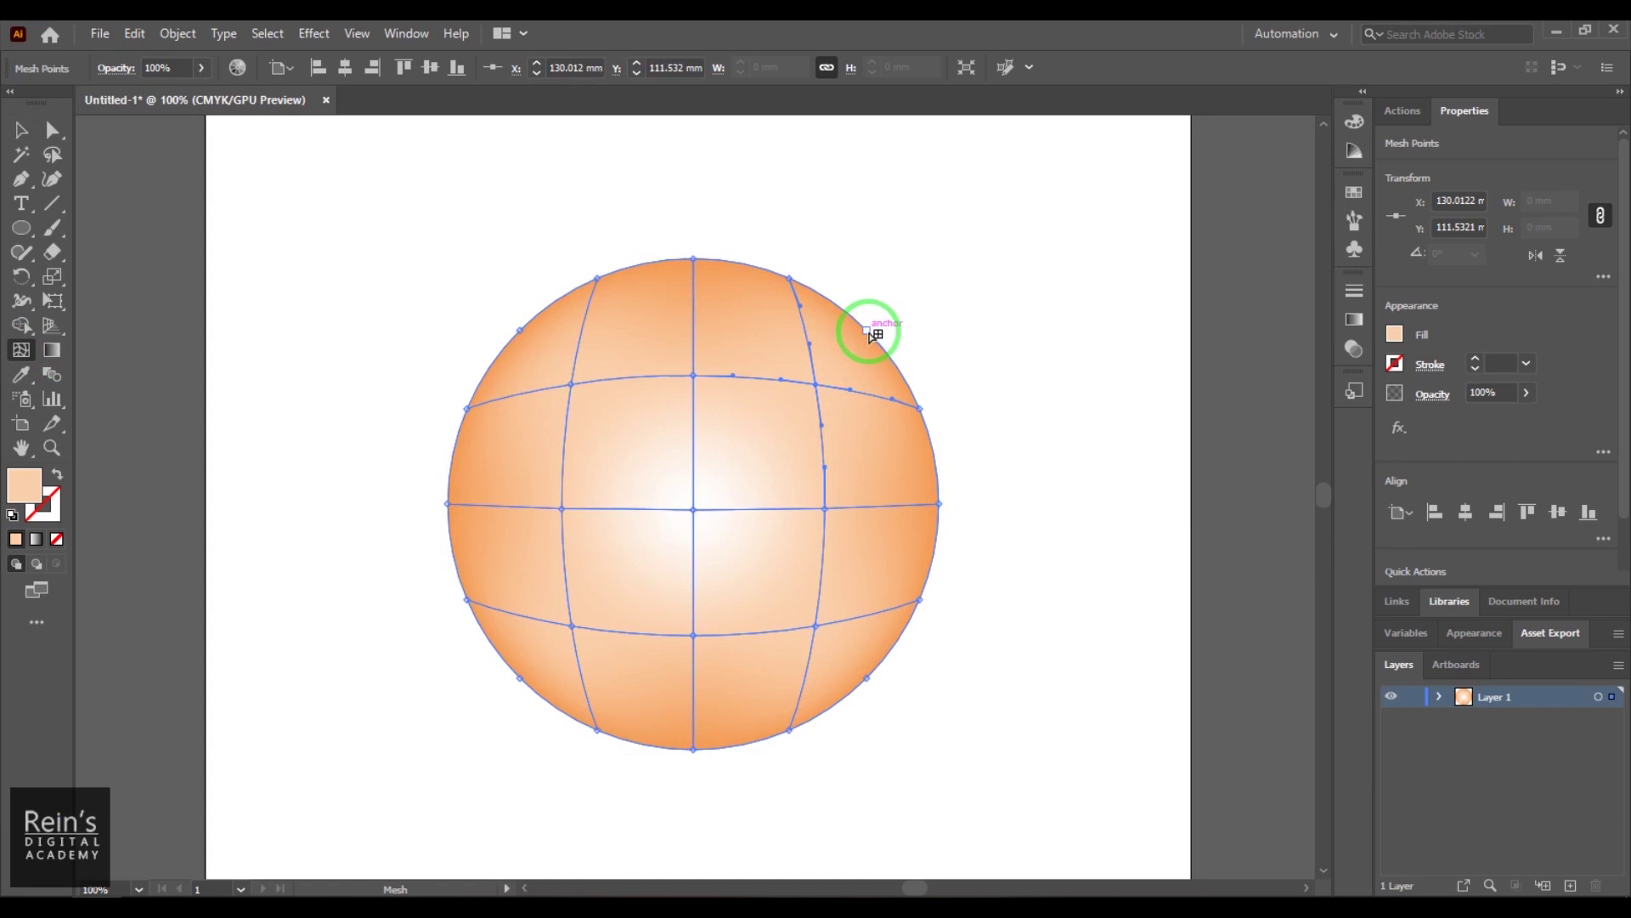
drag(869, 332, 929, 274)
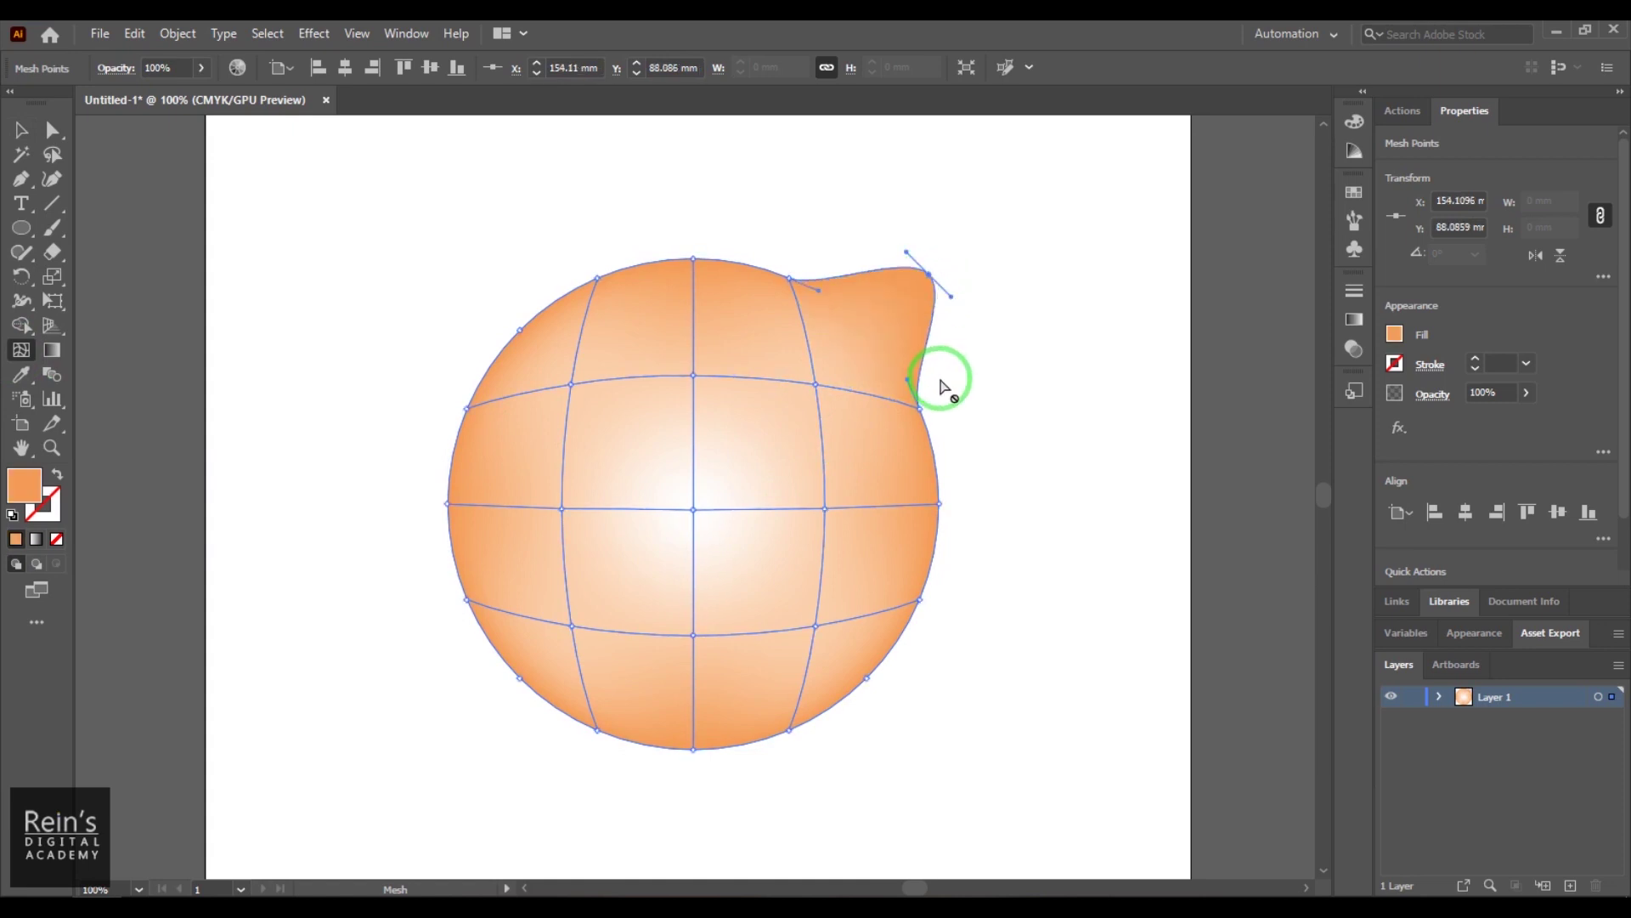
key(ctrl+z)
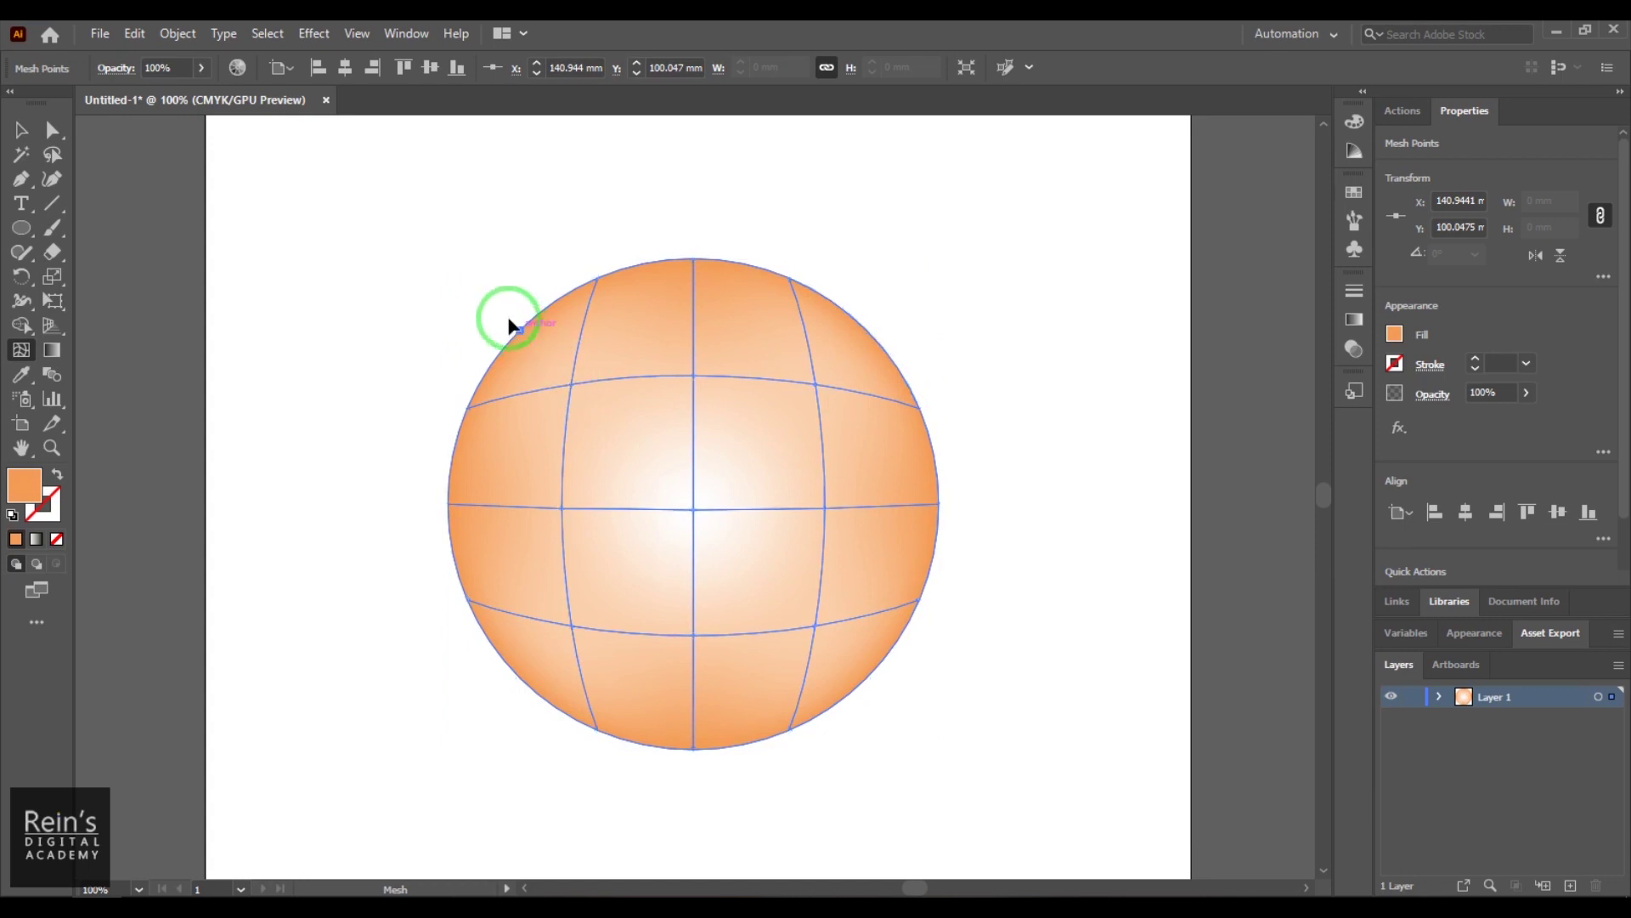
drag(519, 328, 484, 273)
key(ctrl+z)
drag(576, 376, 606, 340)
key(ctrl+z)
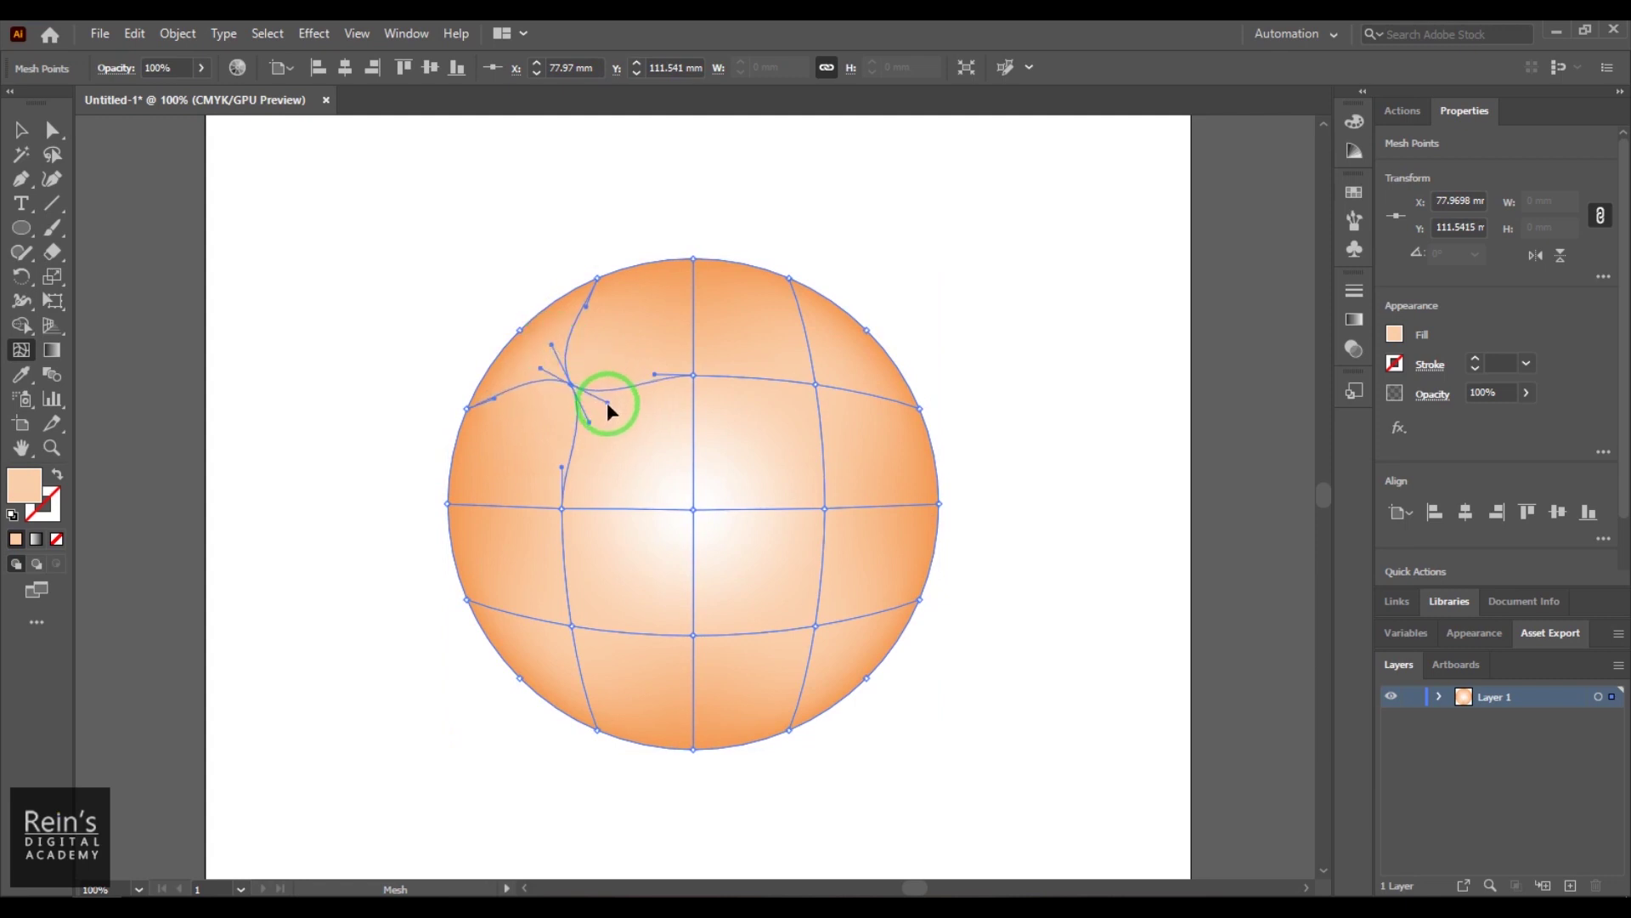
key(ctrl)
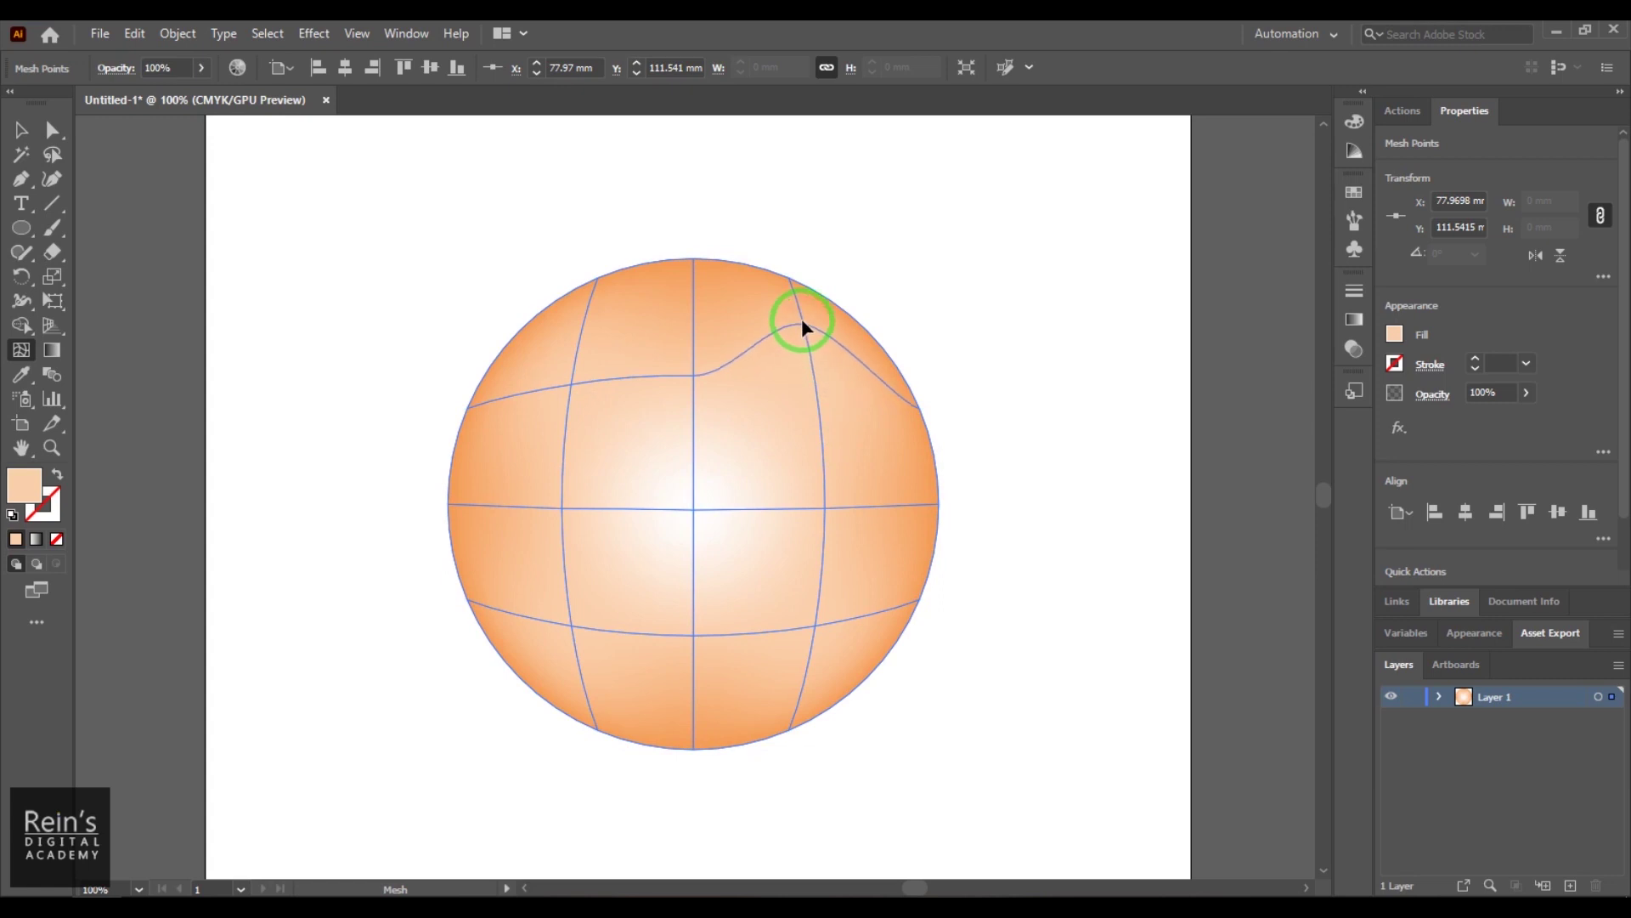
drag(802, 321, 824, 467)
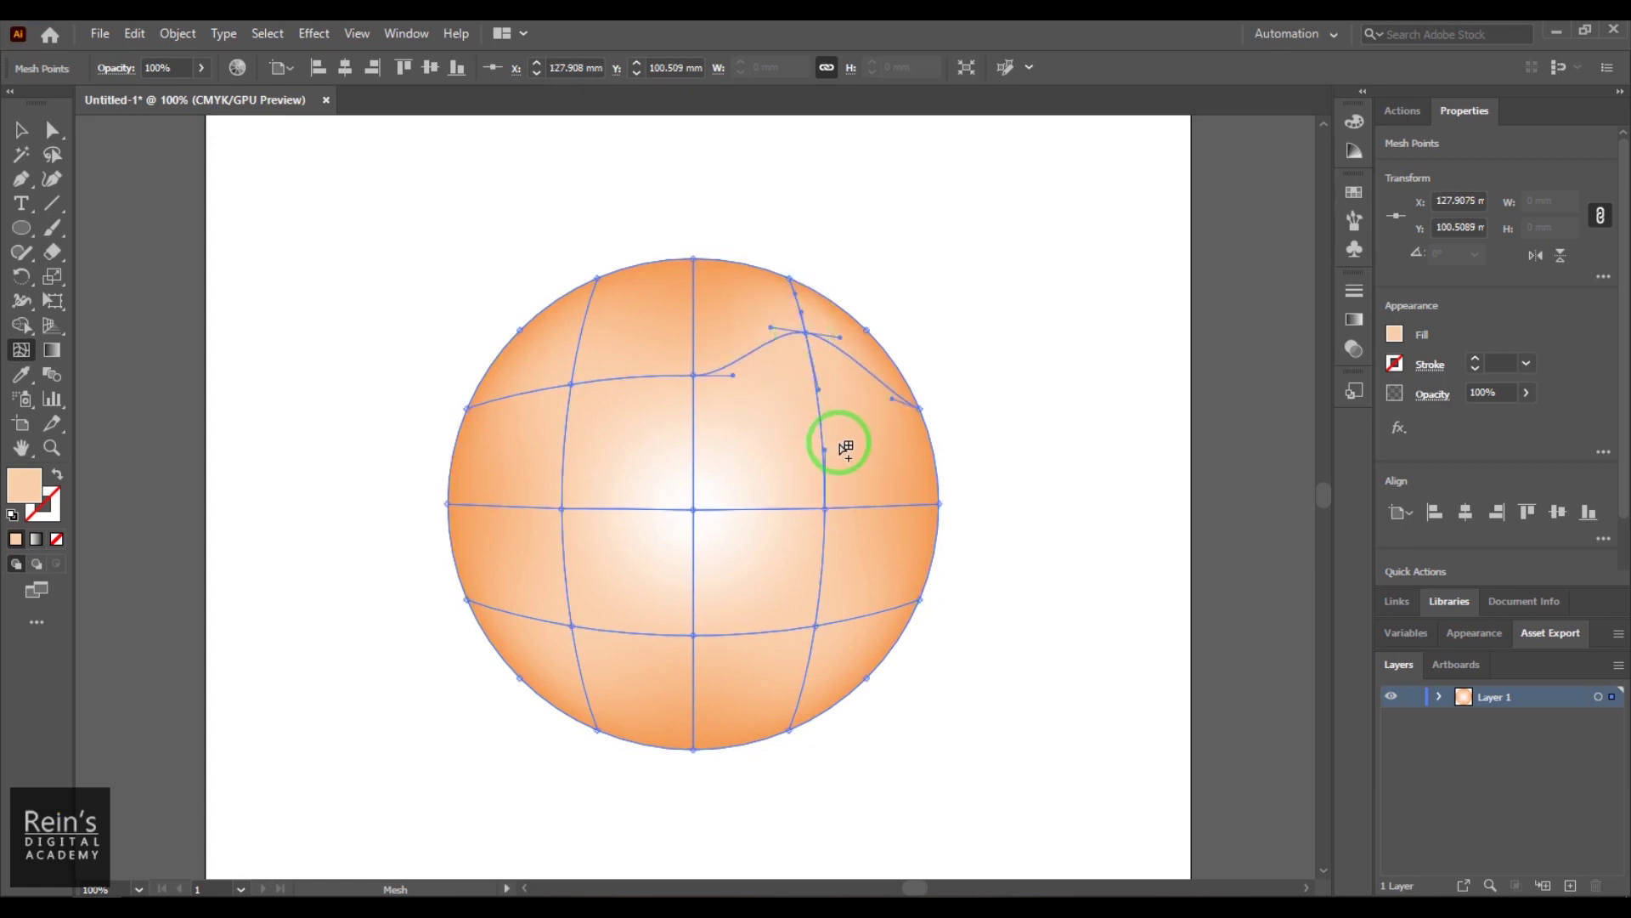
key(ctrl+z)
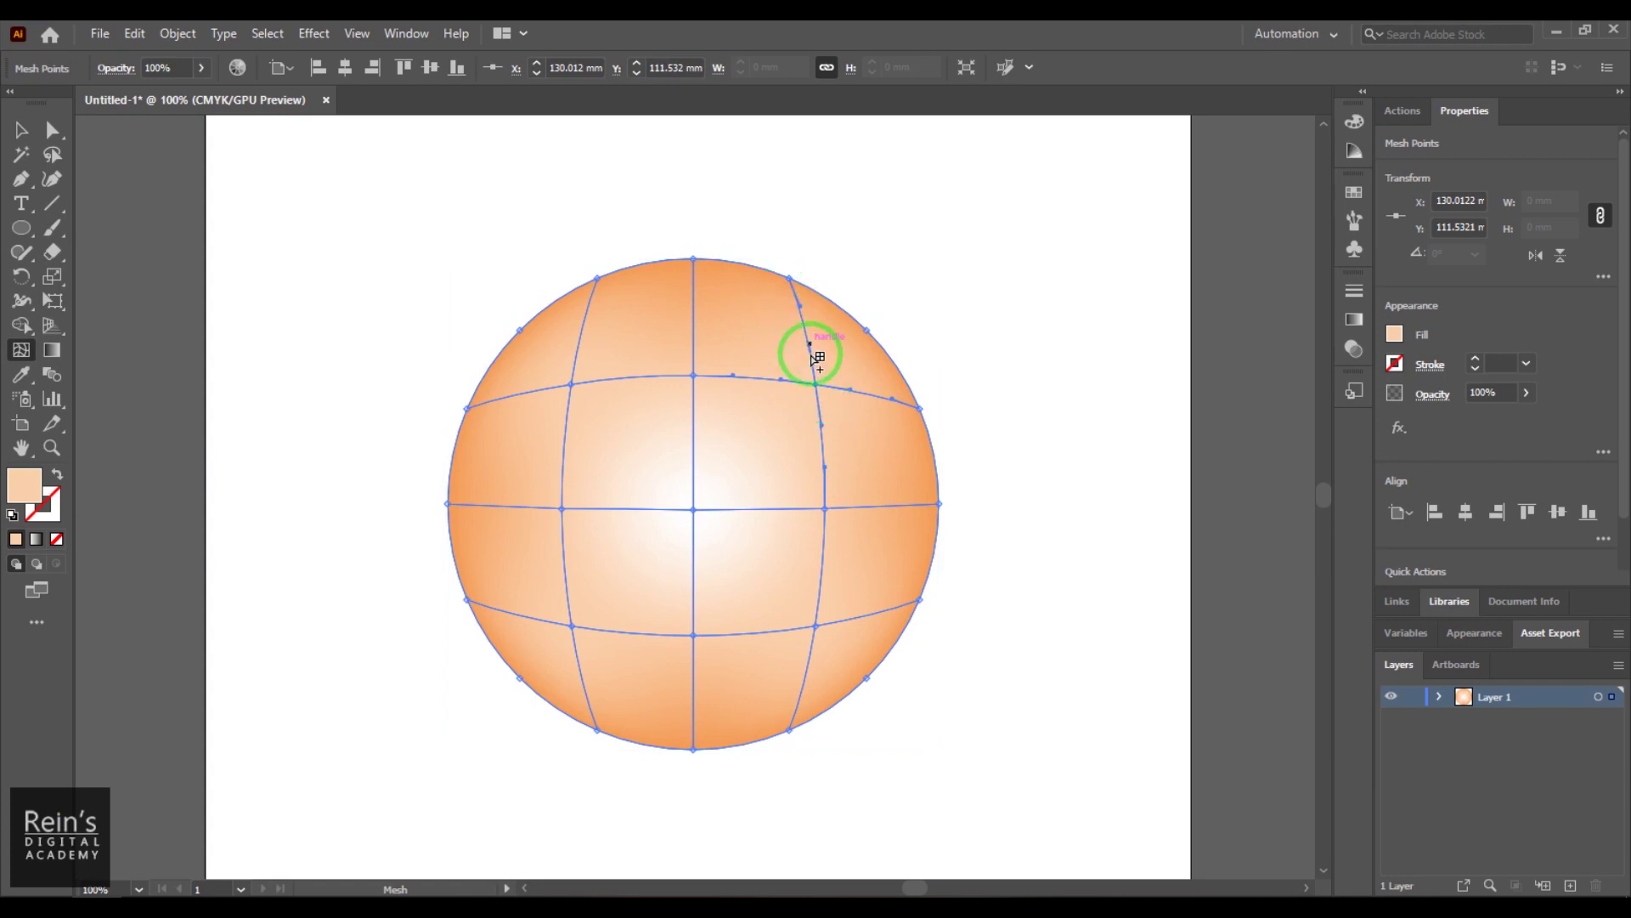
drag(818, 386, 802, 340)
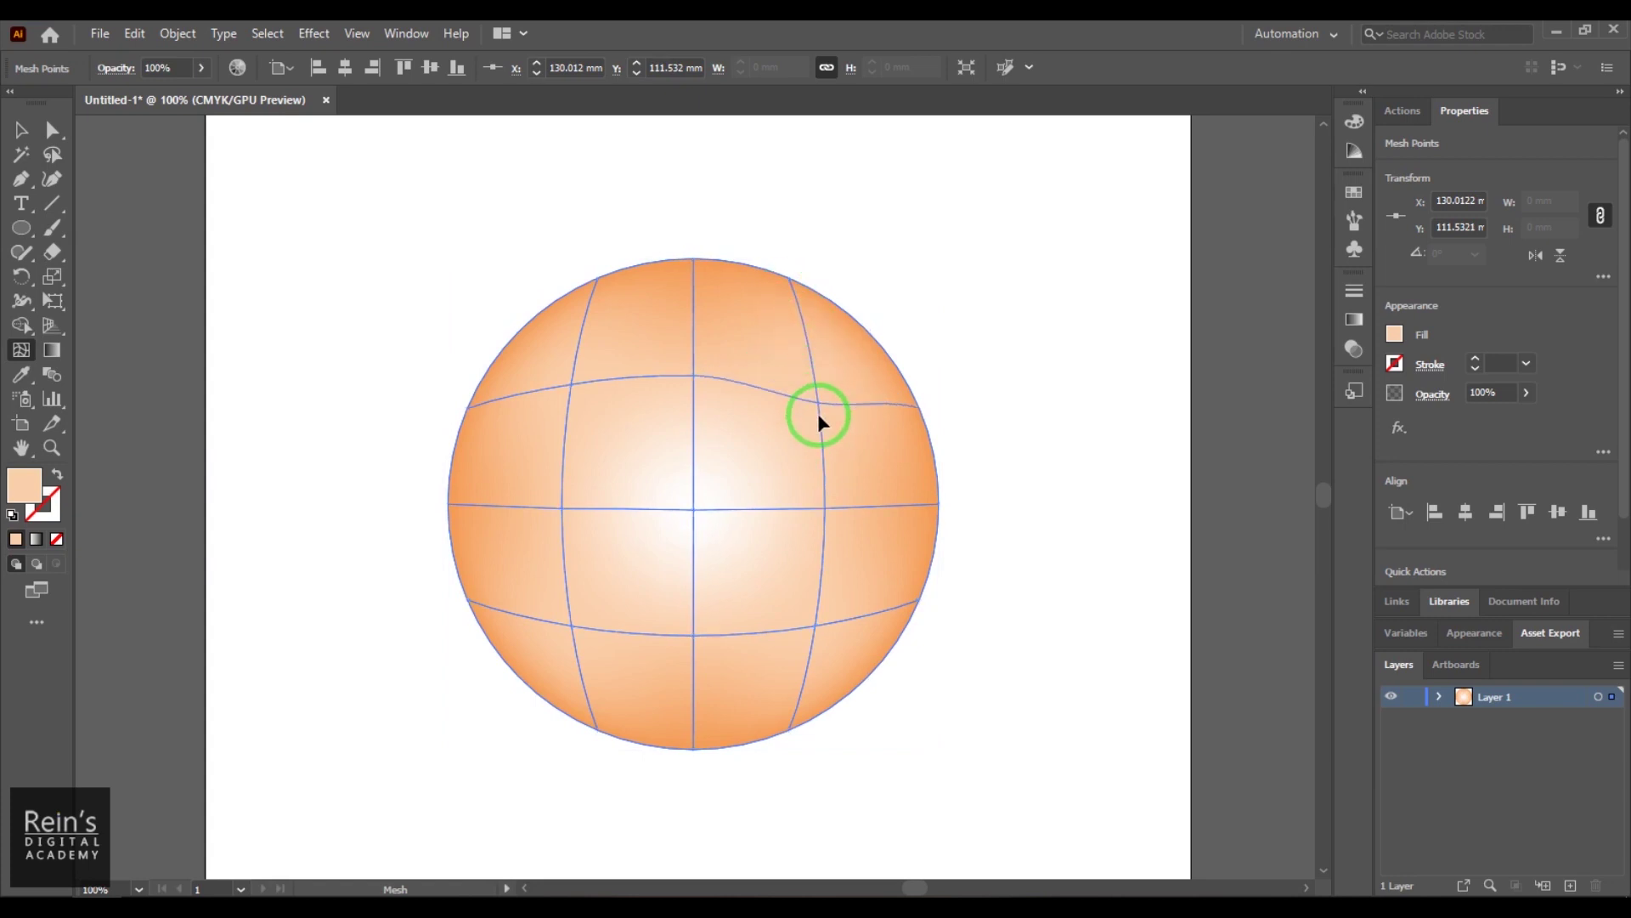
drag(819, 414, 821, 449)
key(ctrl+z)
key(ctrl+z)
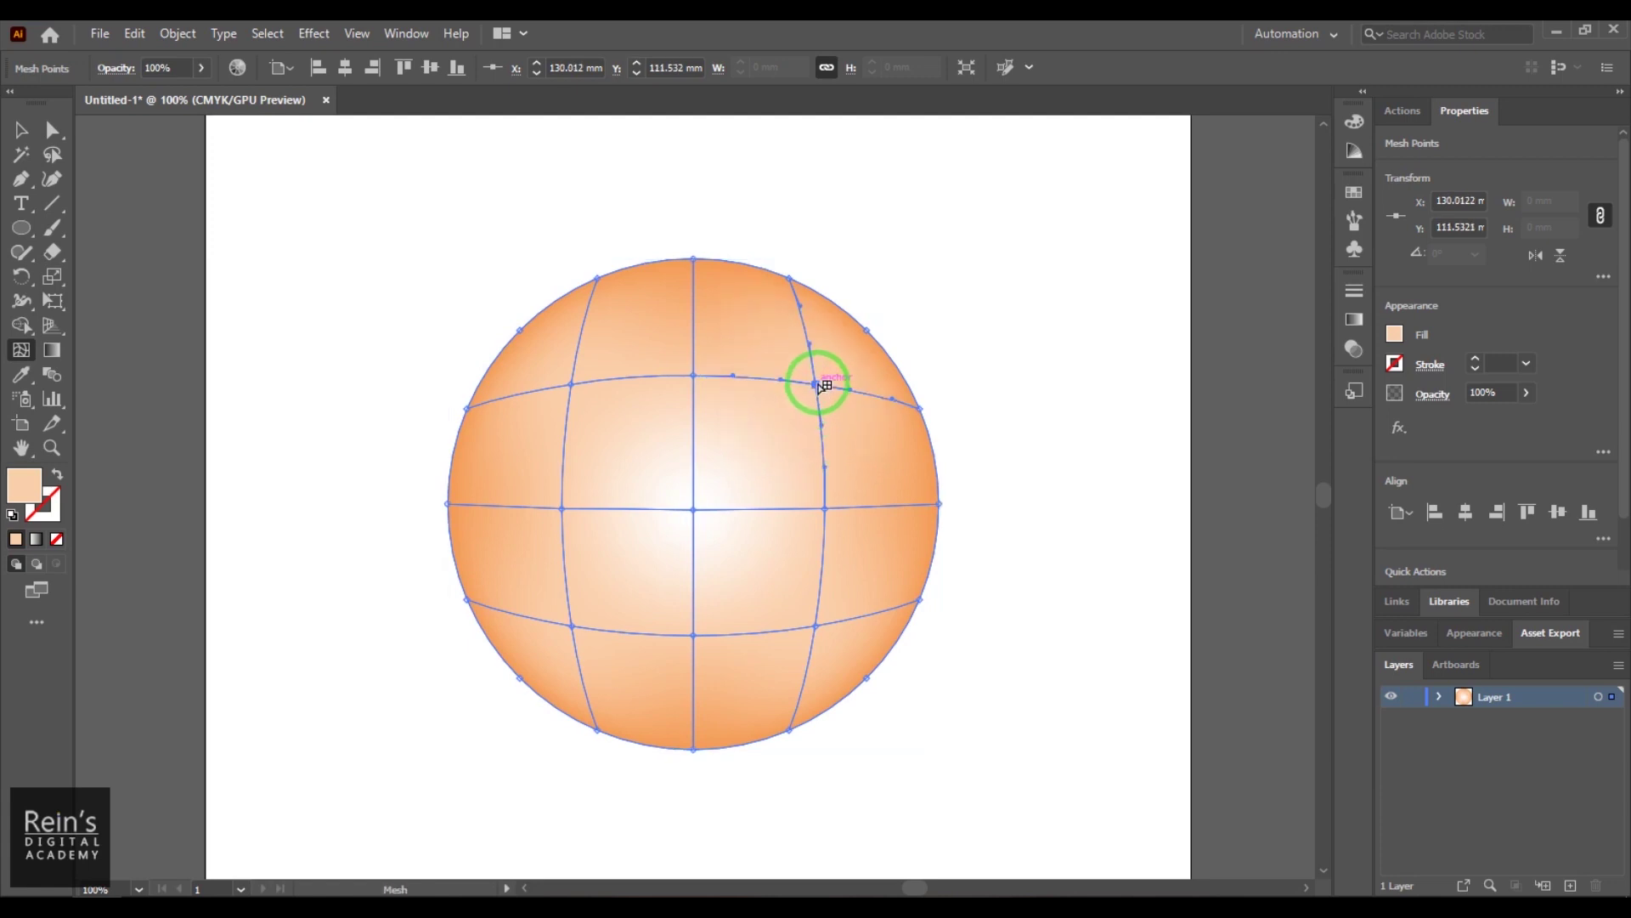
drag(828, 387, 769, 401)
key(ctrl+z)
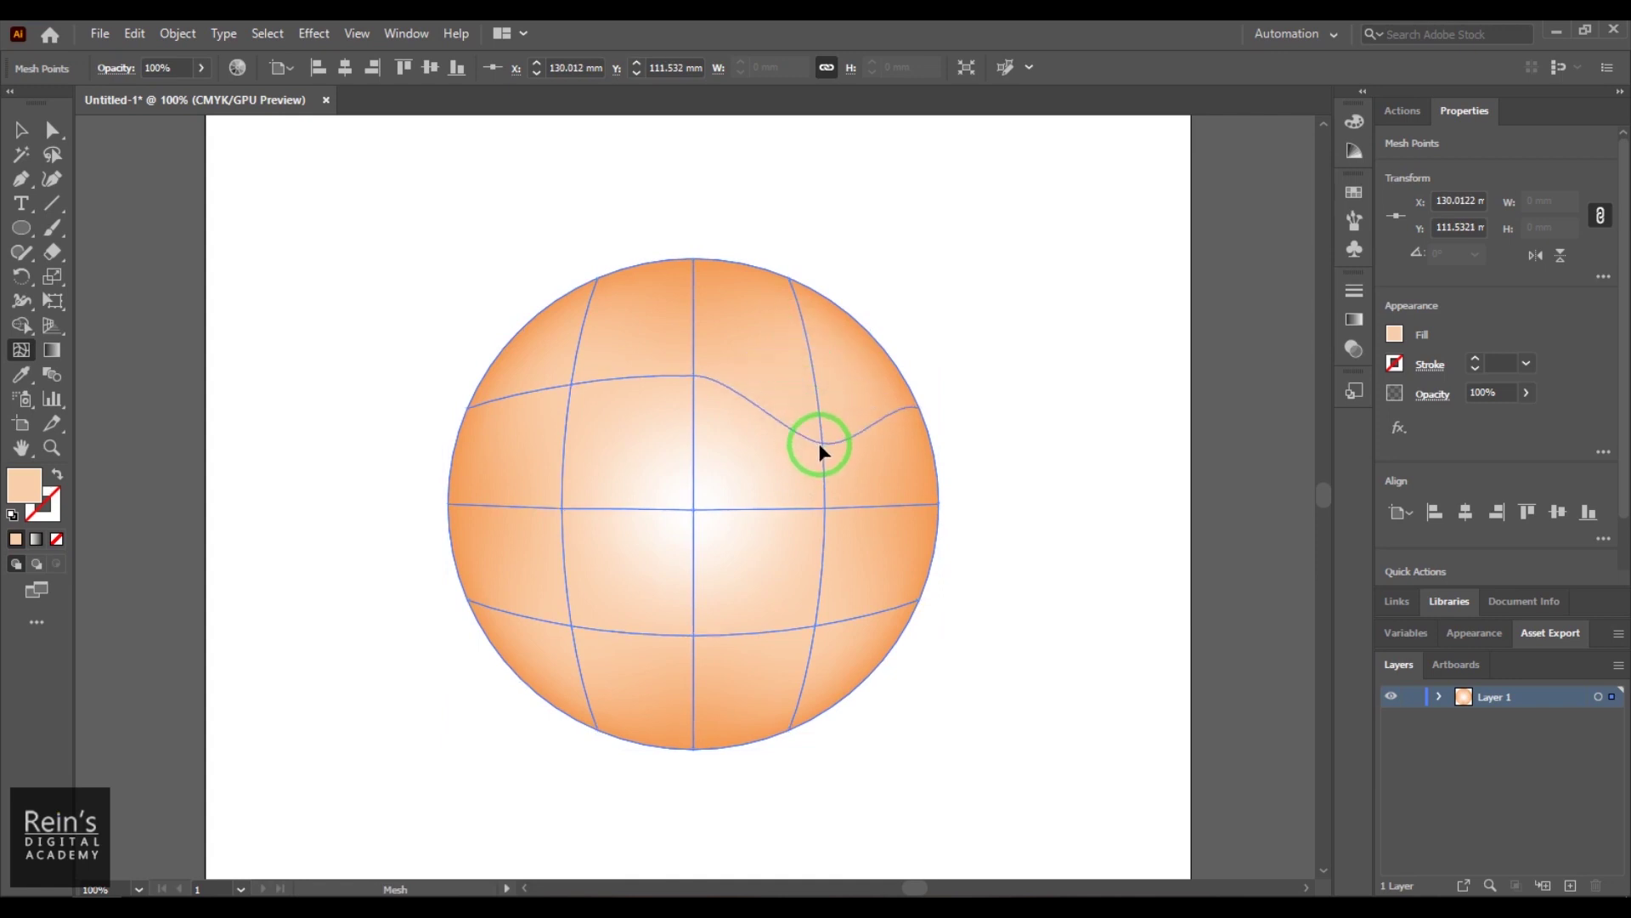
drag(808, 361, 844, 477)
key(ctrl+z)
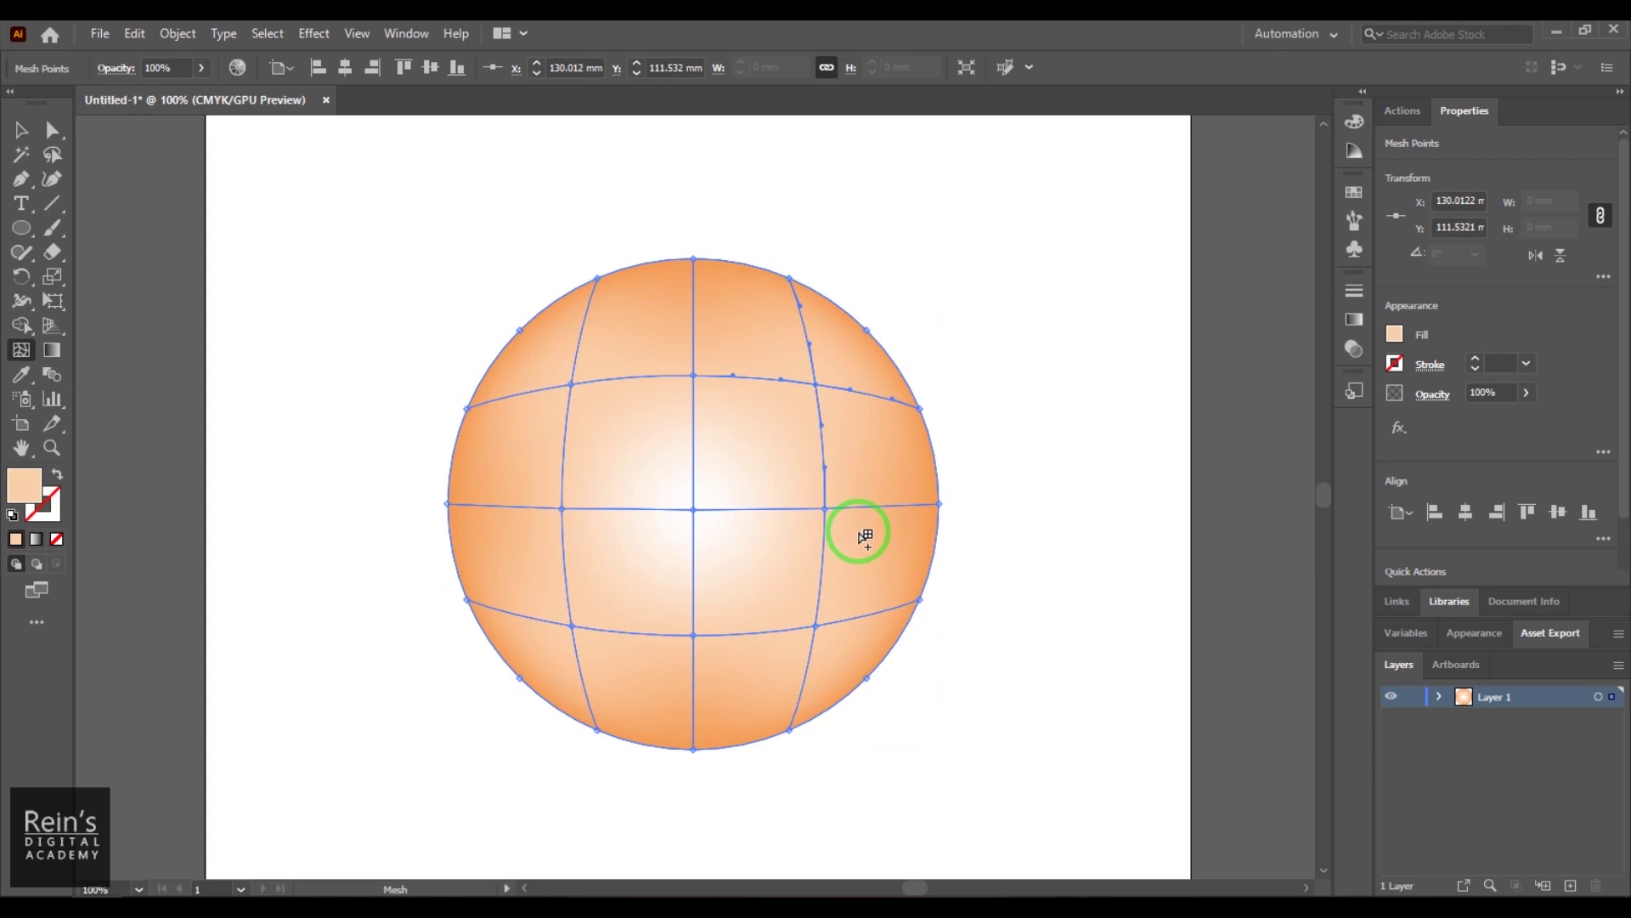
alt+click(825, 510)
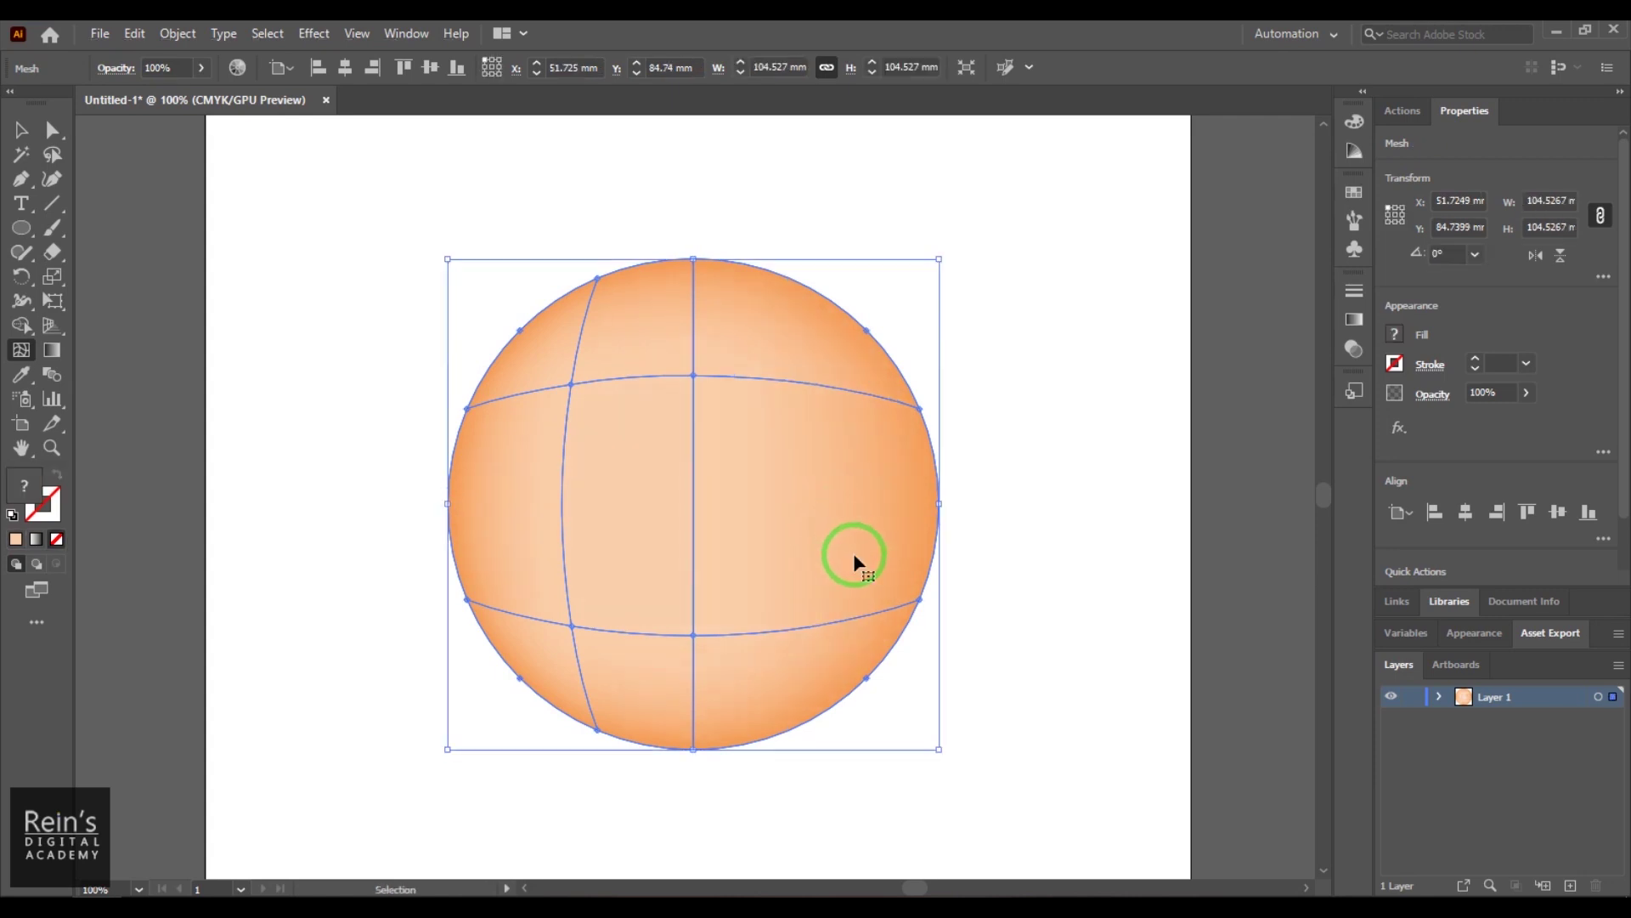
key(ctrl+z)
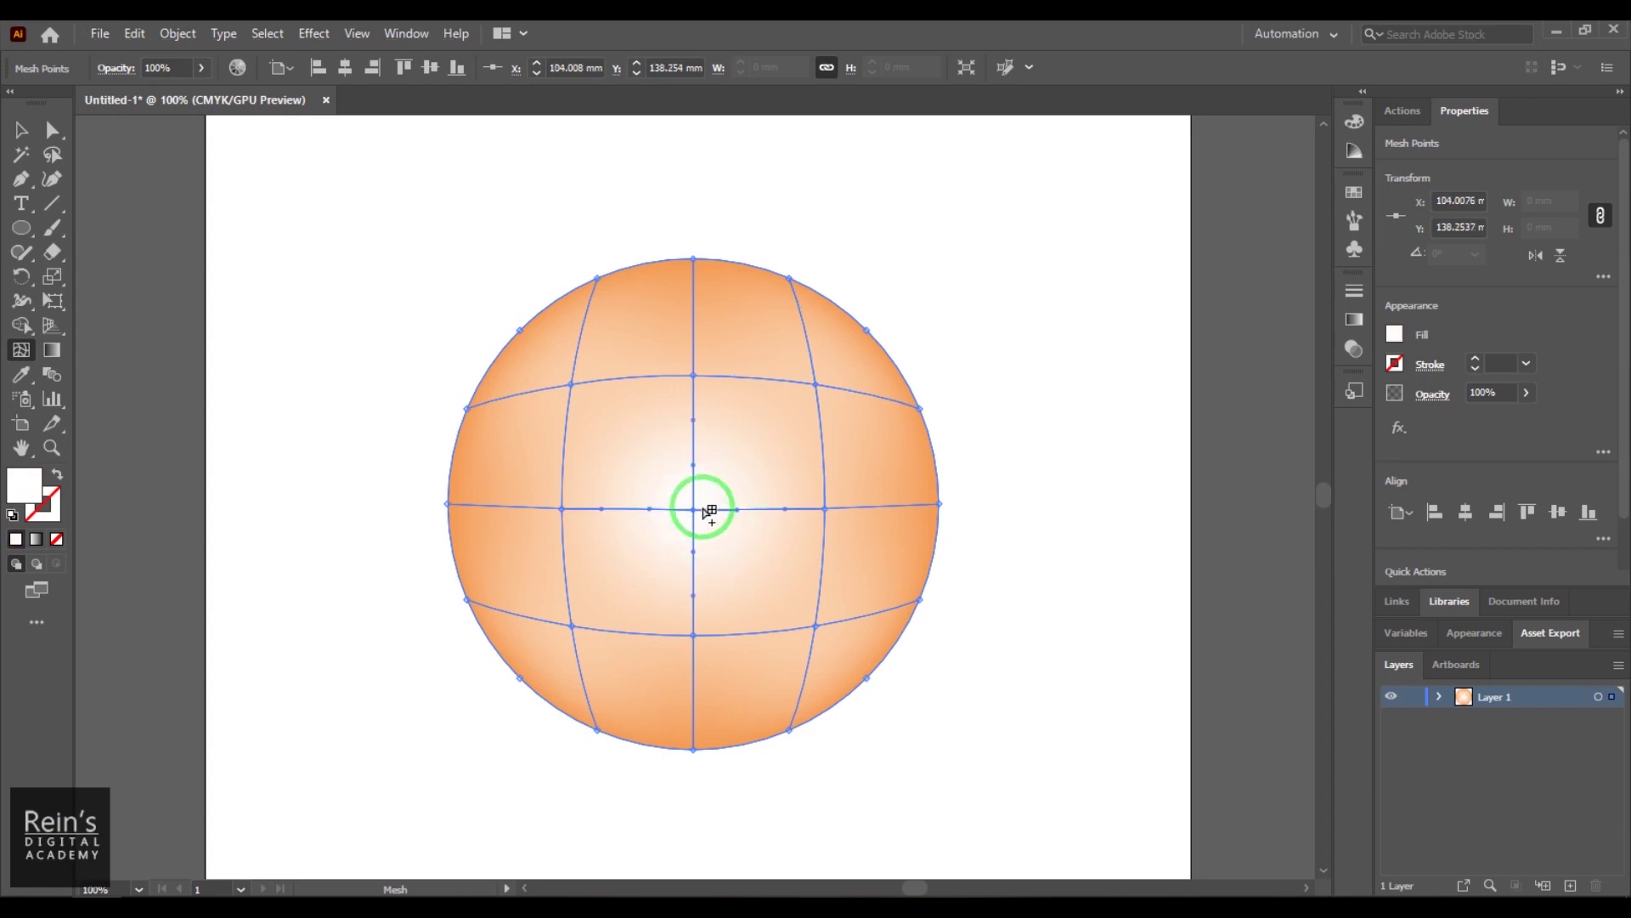
- Colour the upper-left mesh point white FFFFFF
click(578, 385)
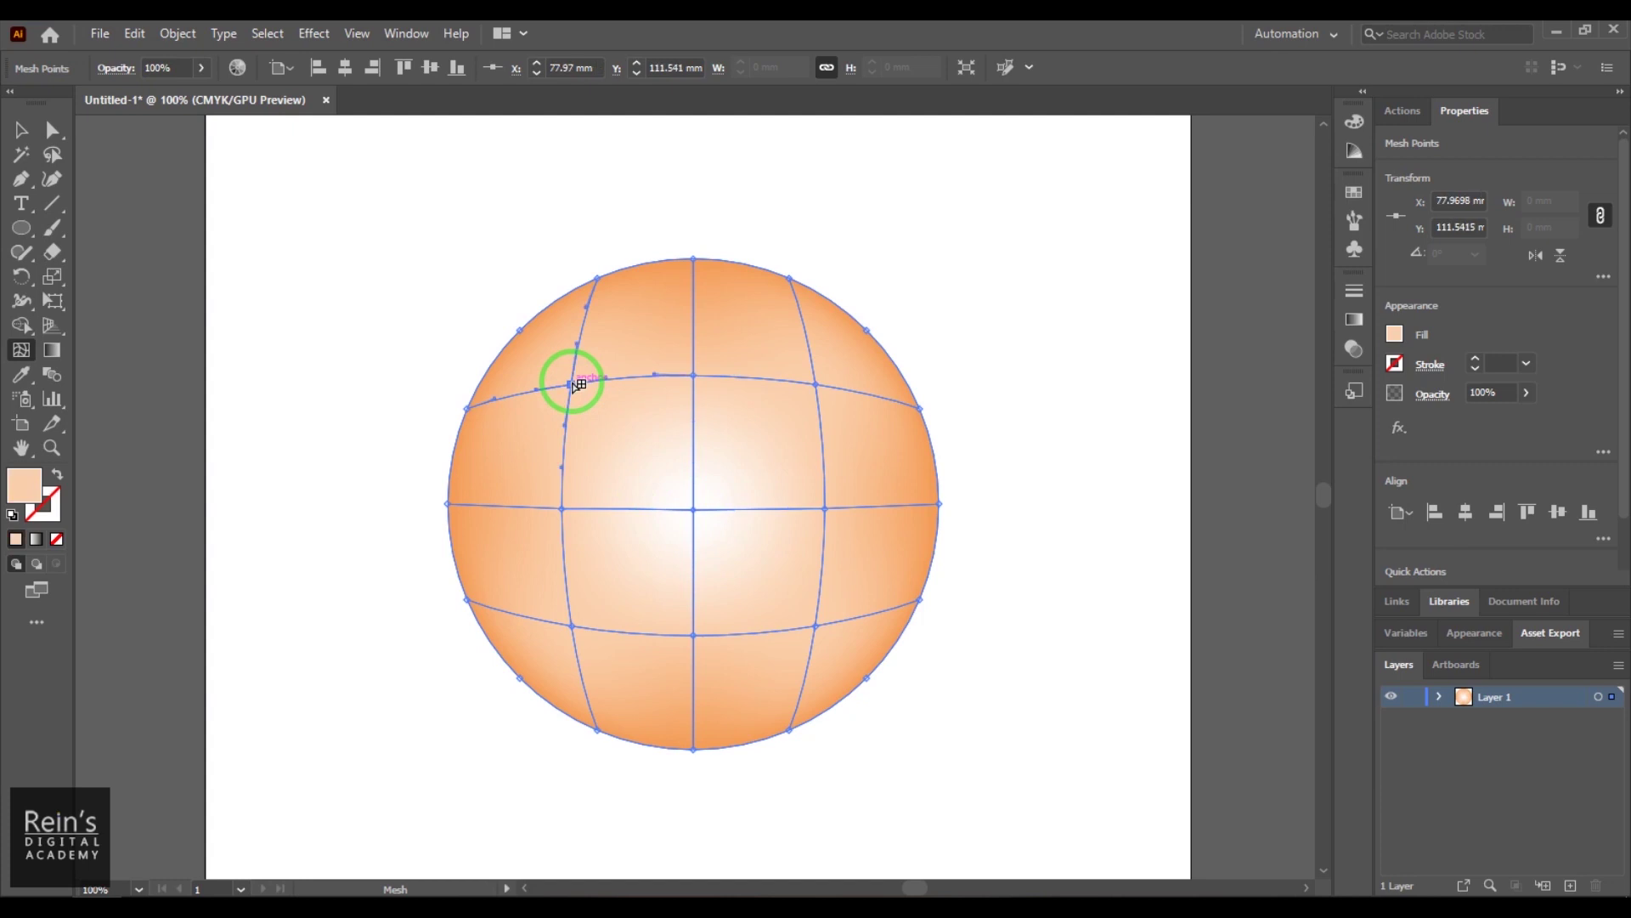
double_click(18, 493)
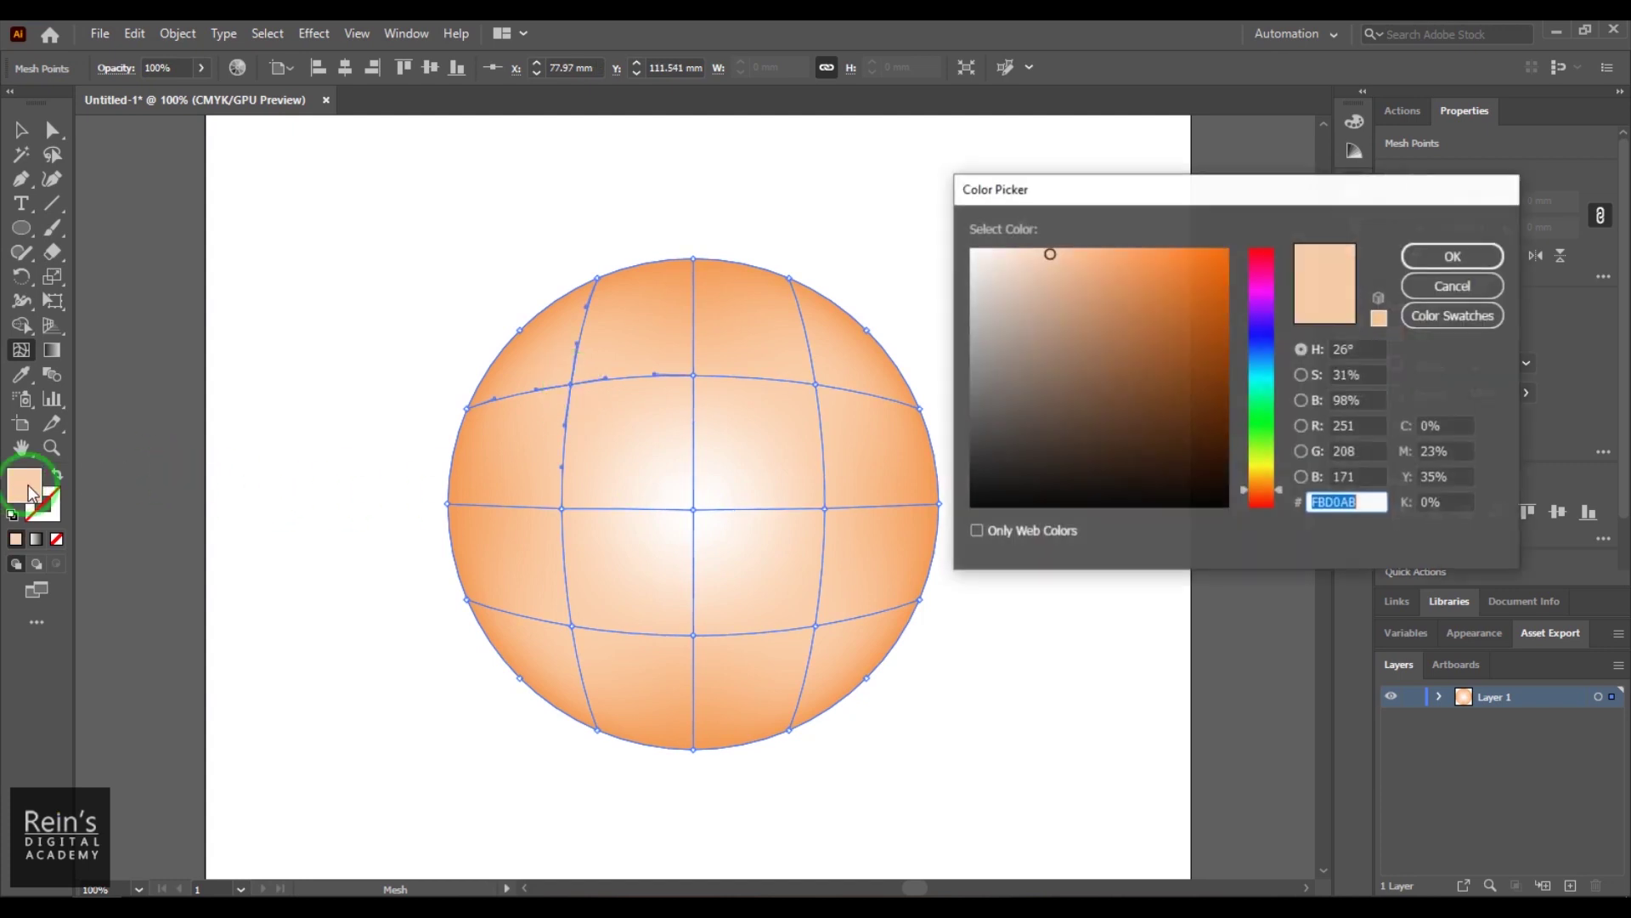
click(971, 248)
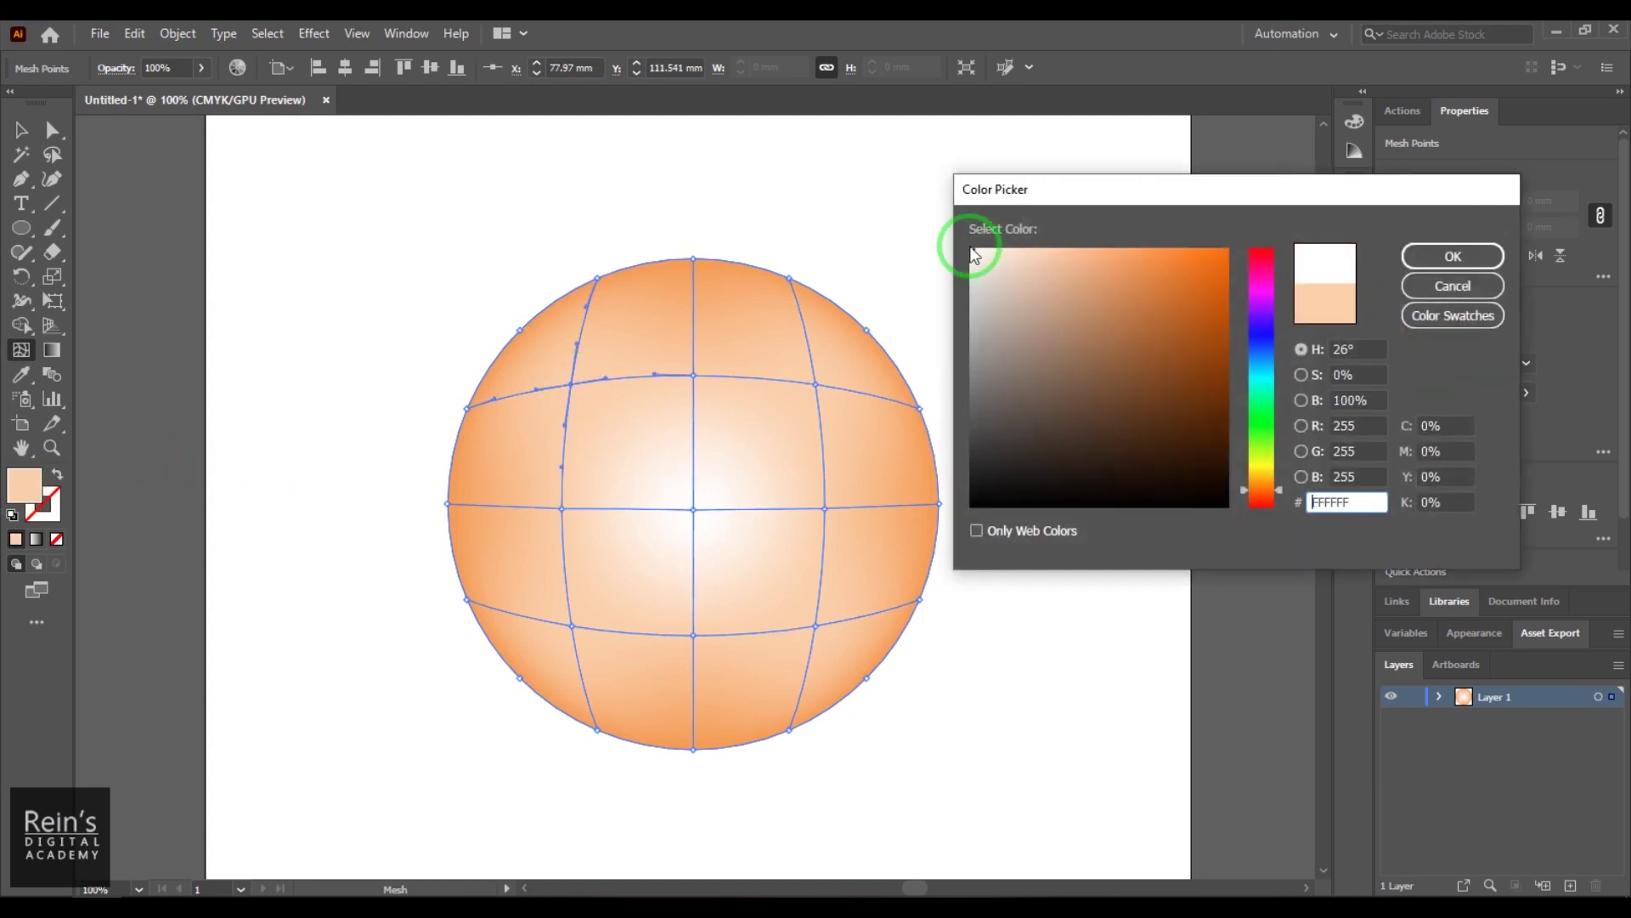
click(1453, 256)
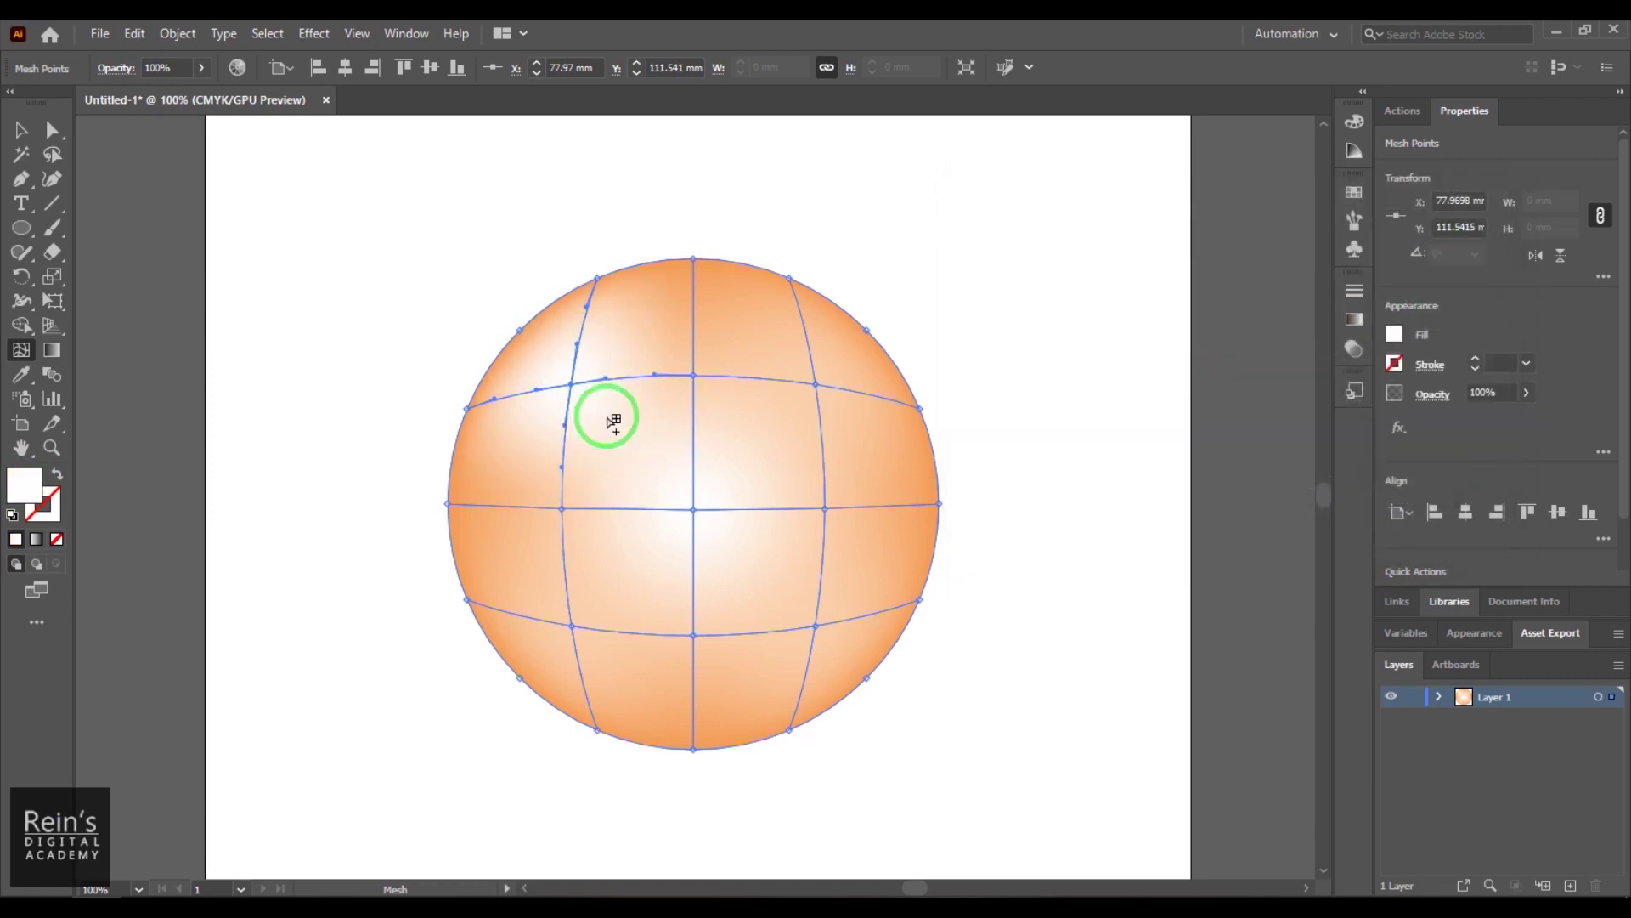
- Try green on the lower-right mesh point, then undo it
click(816, 627)
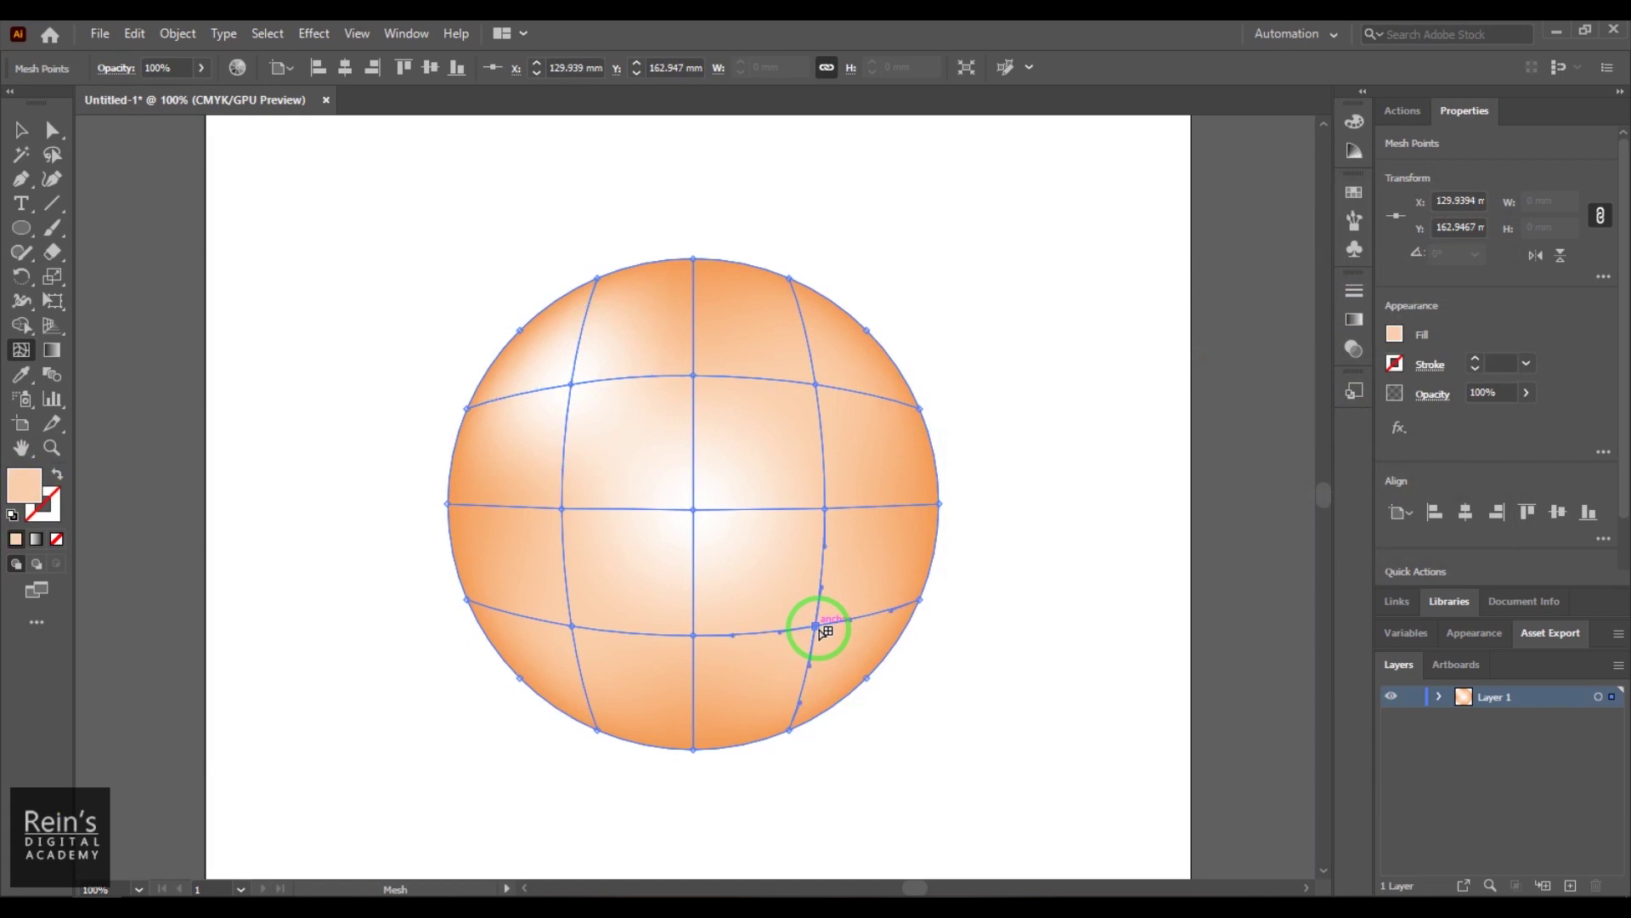
double_click(27, 501)
click(1262, 425)
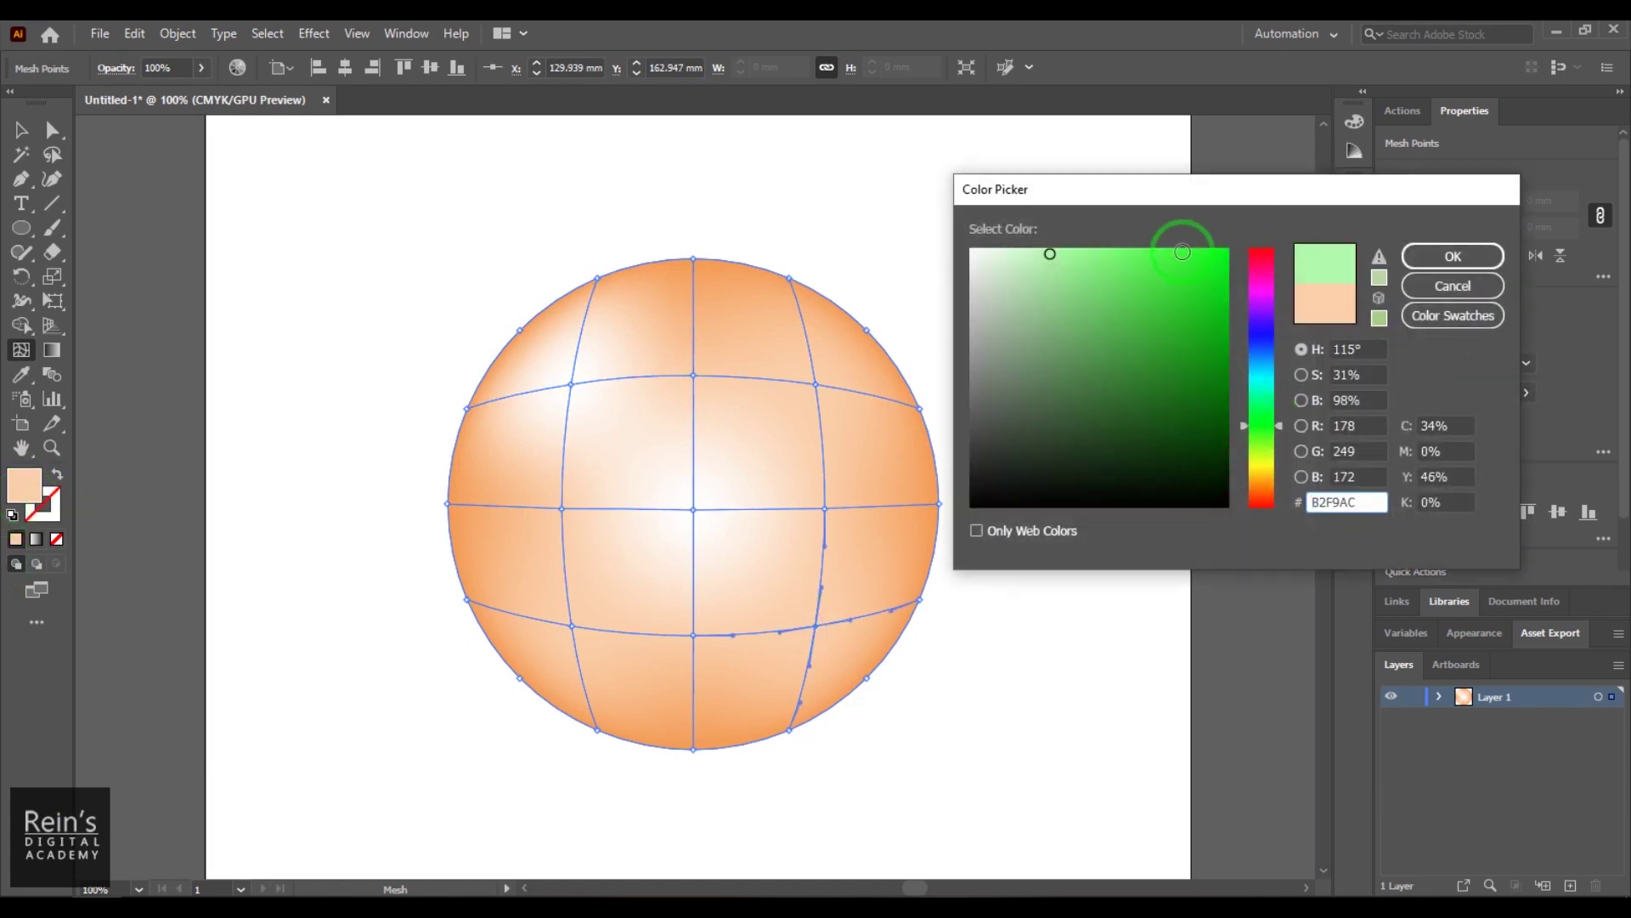
click(1182, 253)
click(1441, 262)
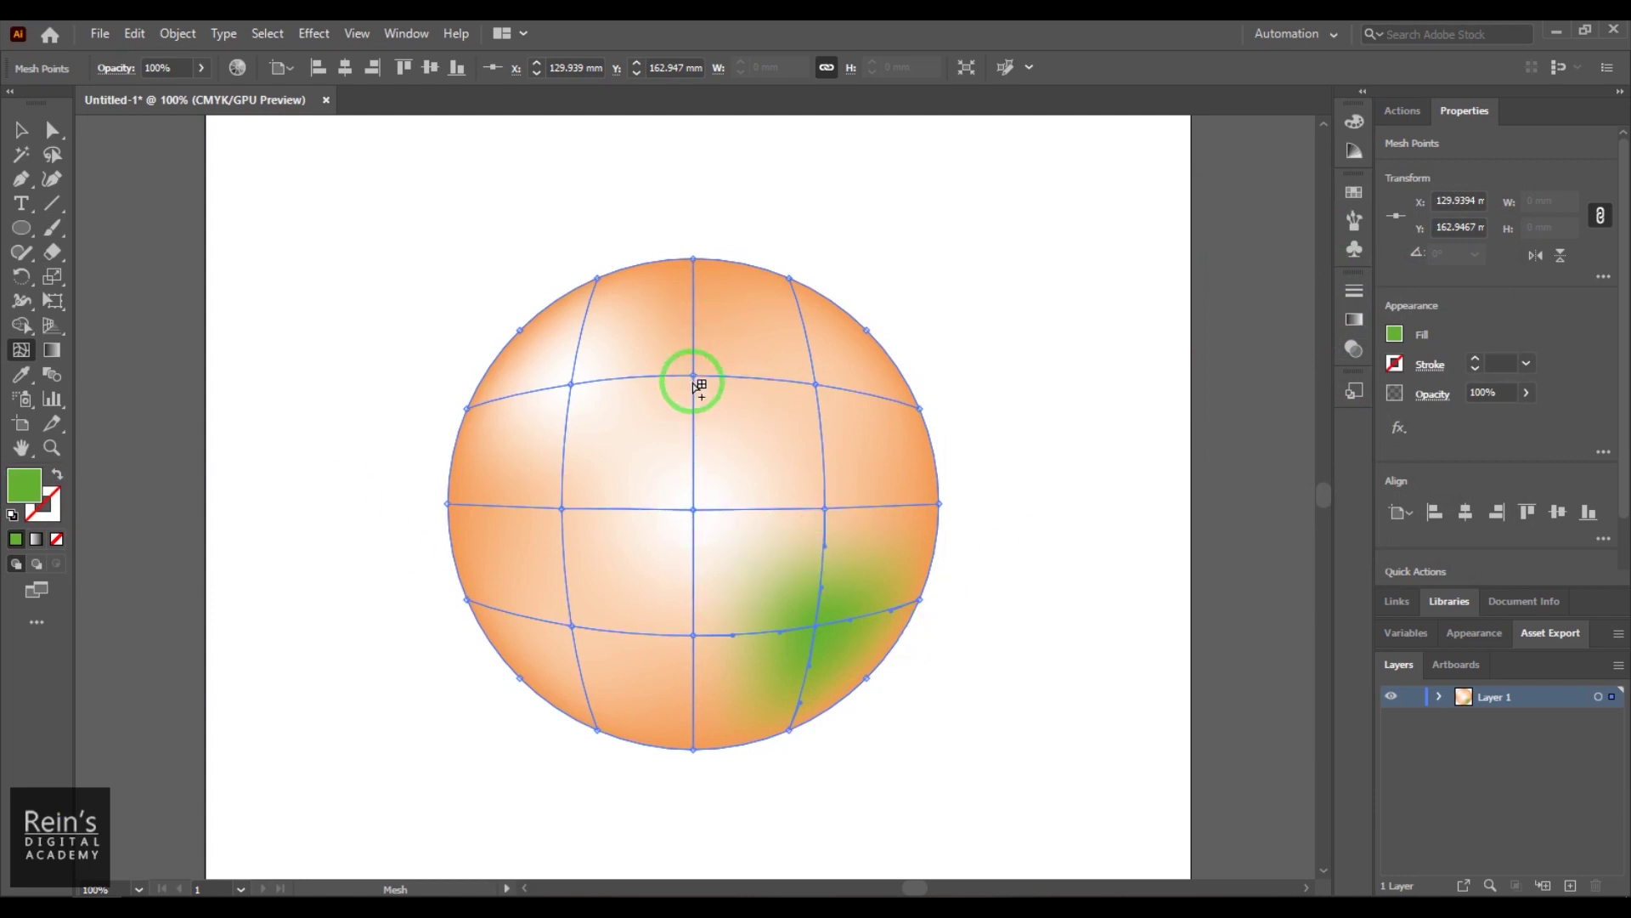
key(ctrl)
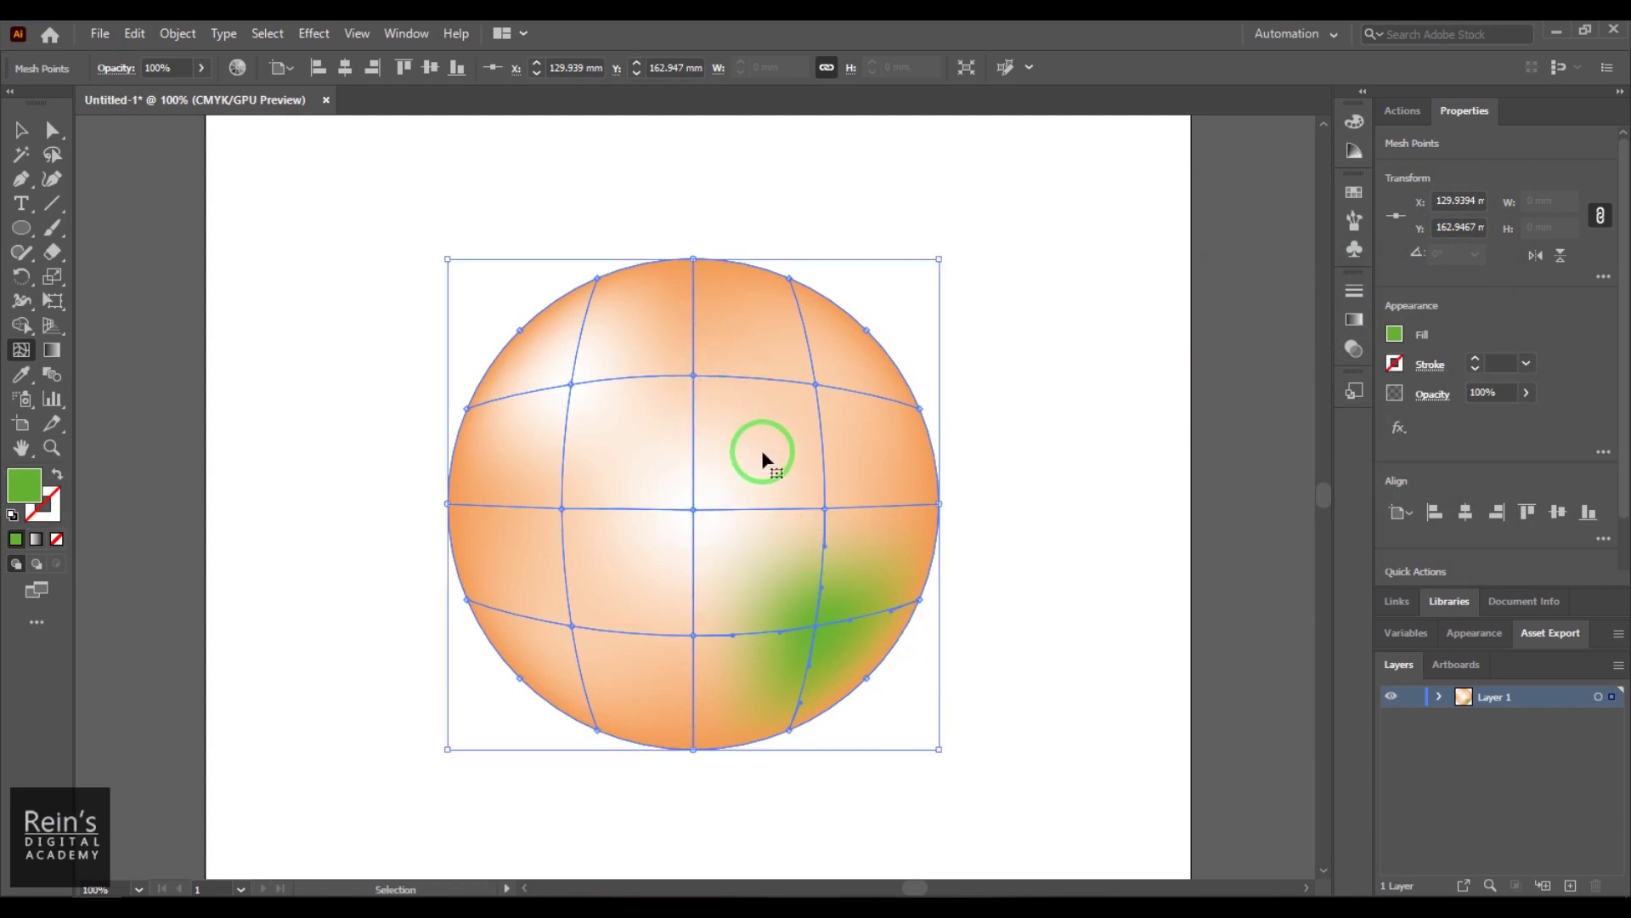
key(ctrl+z)
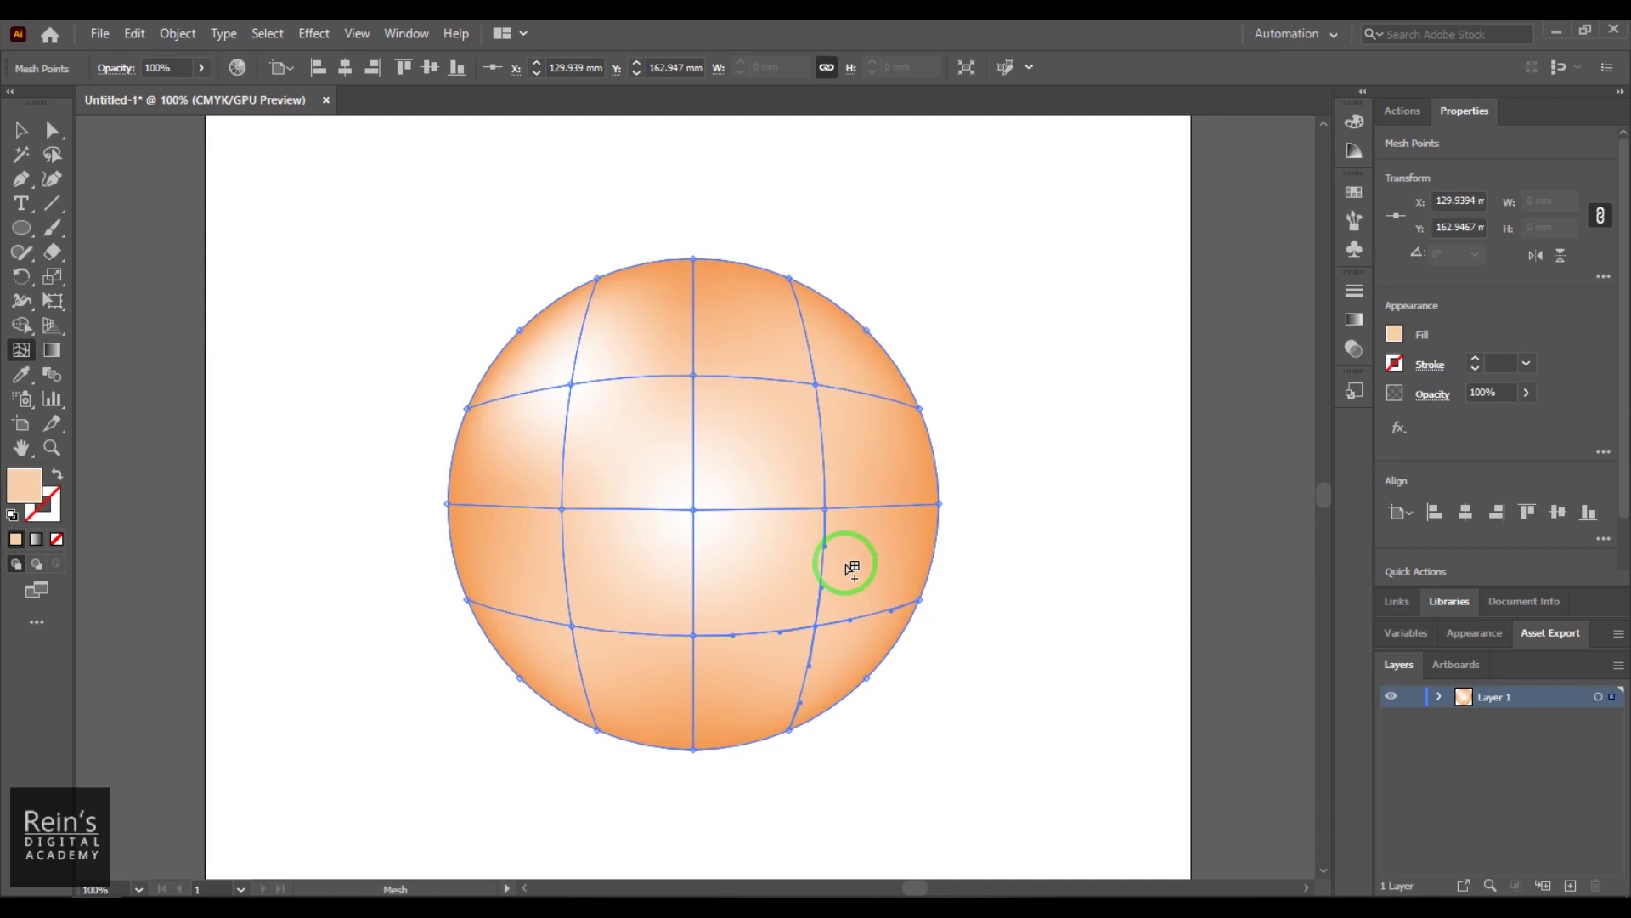
- Lasso the sphere's edge mesh points and fill them dark orange
click(53, 155)
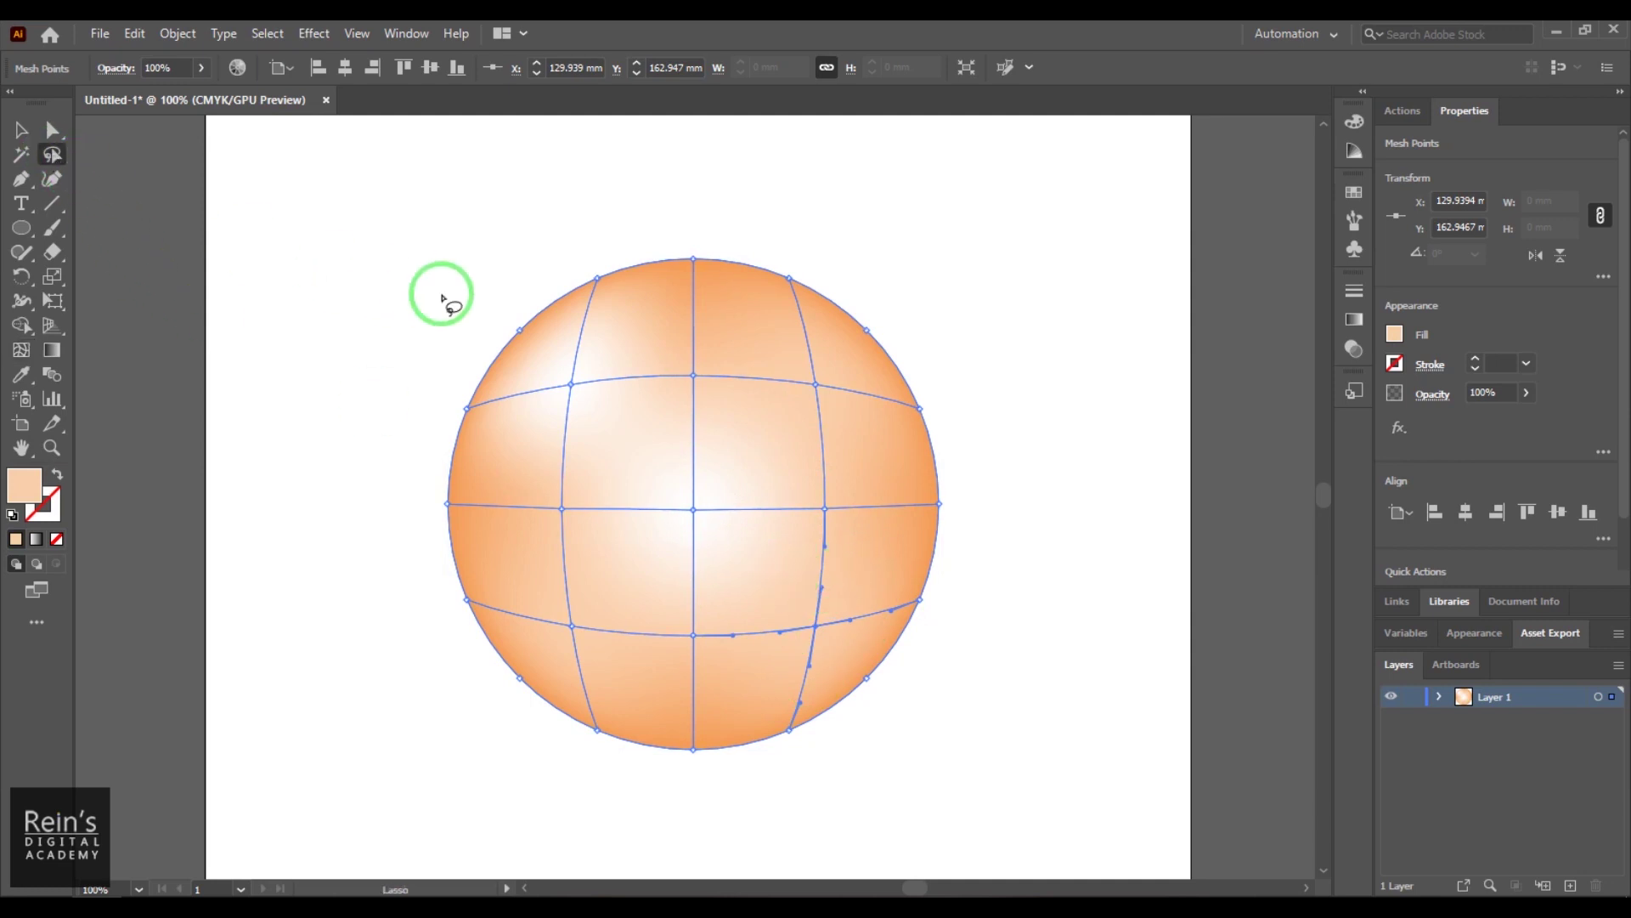
mouse_move(488, 292)
mouse_down()
mouse_move(521, 349)
mouse_move(492, 291)
mouse_up()
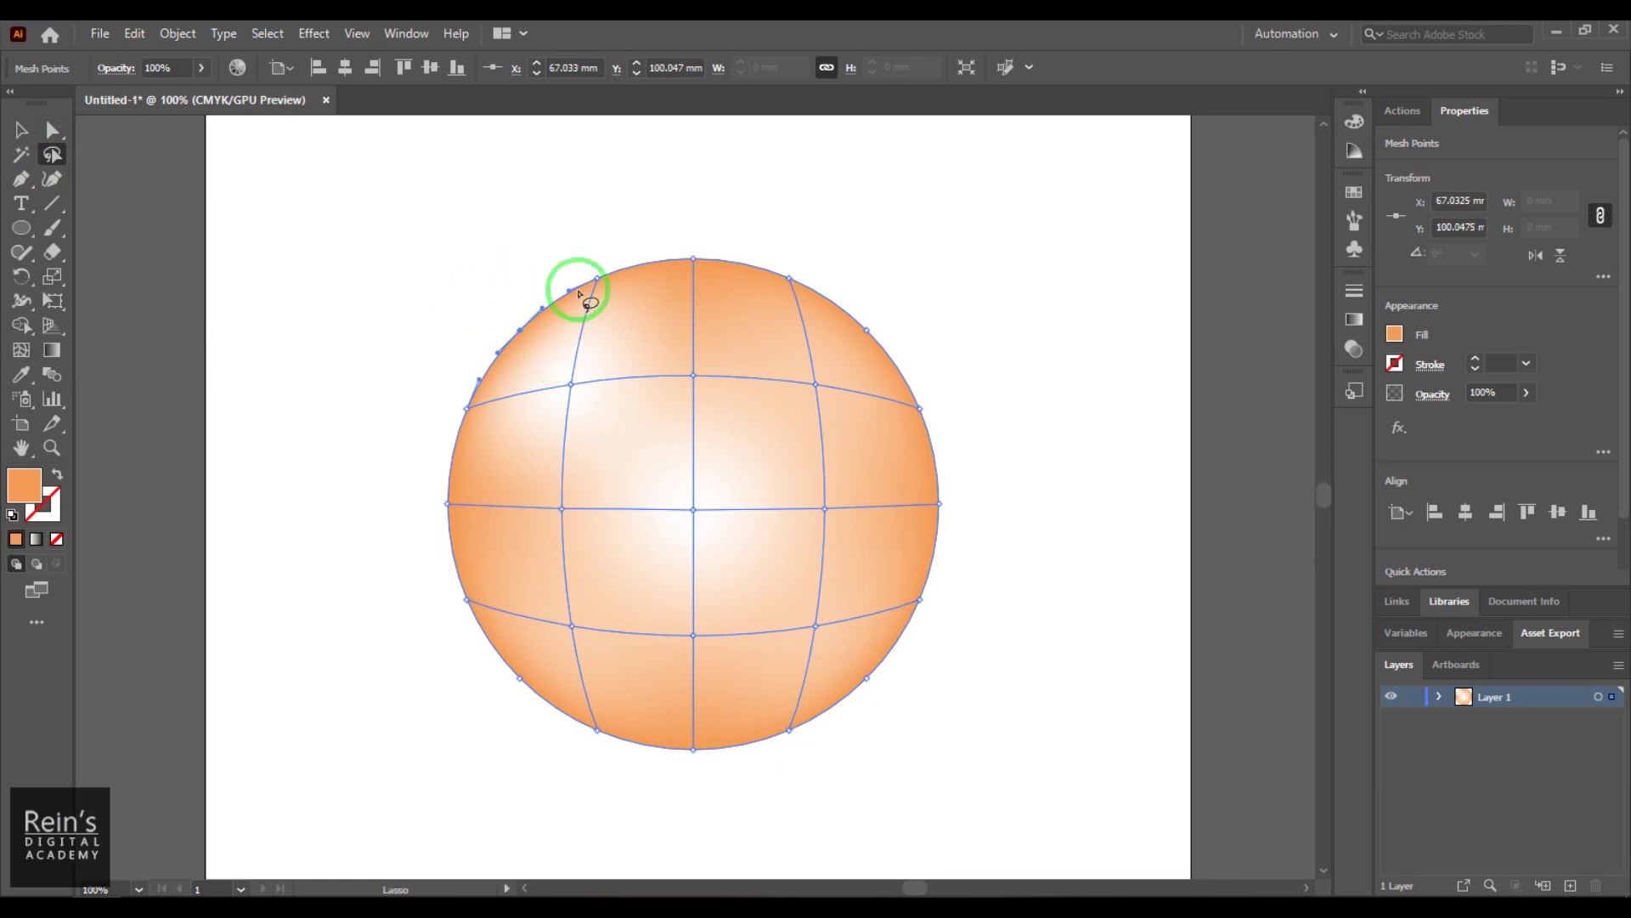
mouse_move(663, 219)
mouse_down()
mouse_move(675, 246)
mouse_move(808, 320)
mouse_move(906, 430)
mouse_move(1004, 423)
mouse_move(776, 219)
mouse_up()
mouse_move(914, 572)
mouse_down()
mouse_move(714, 732)
mouse_move(553, 685)
mouse_move(699, 798)
mouse_move(976, 575)
mouse_move(852, 616)
mouse_up()
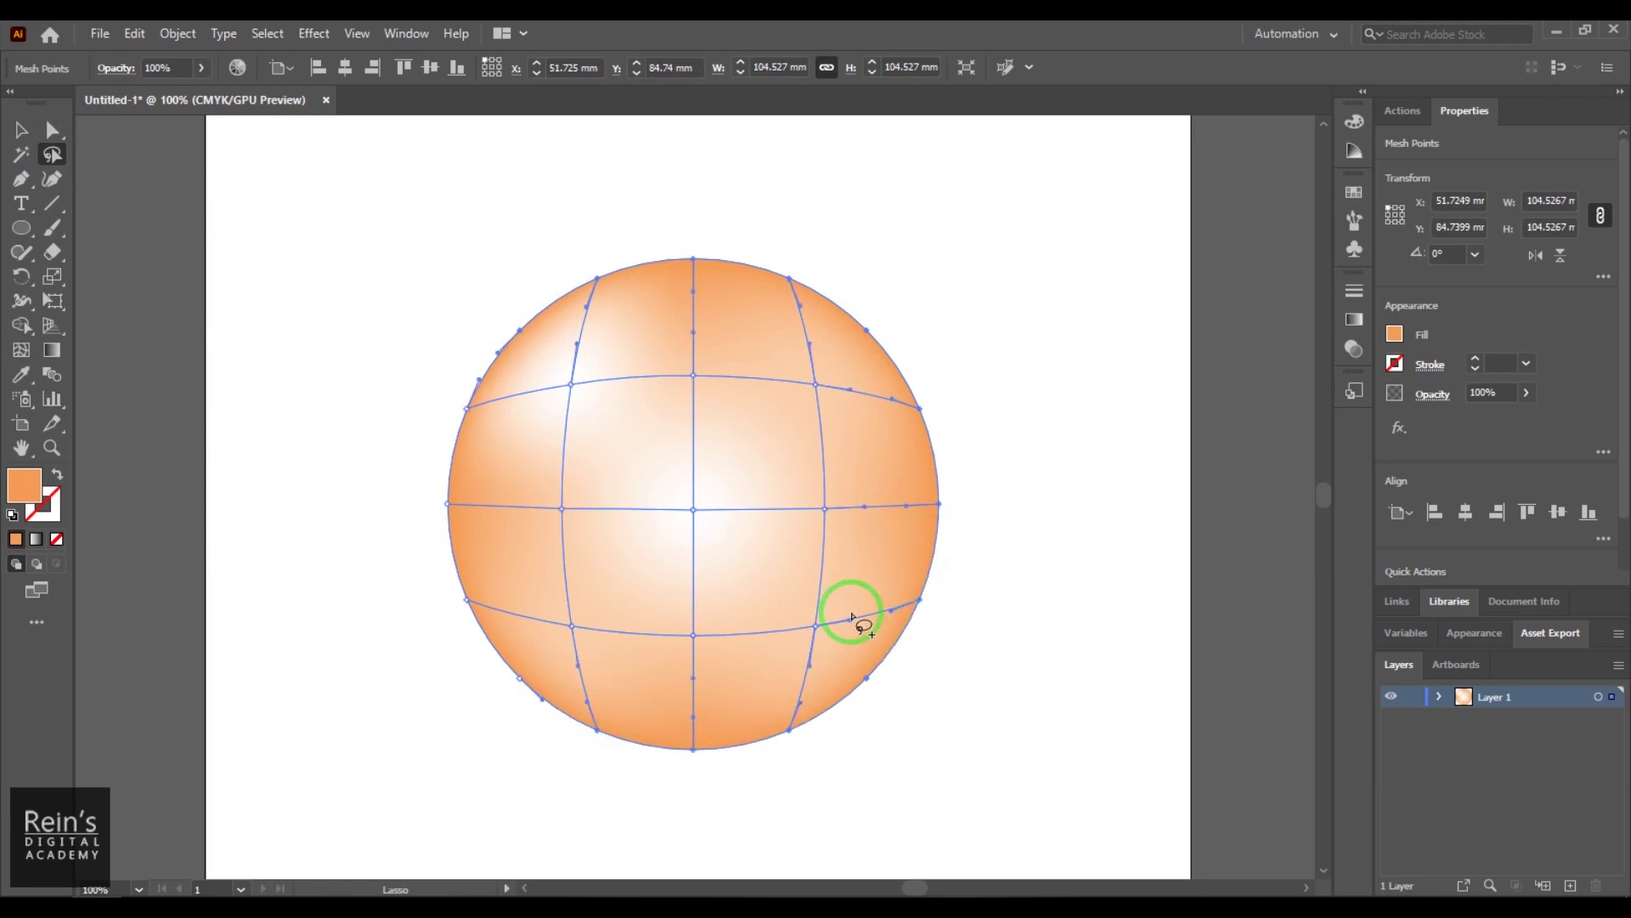
mouse_move(535, 737)
mouse_down()
mouse_move(521, 408)
mouse_move(382, 574)
mouse_move(534, 736)
mouse_up()
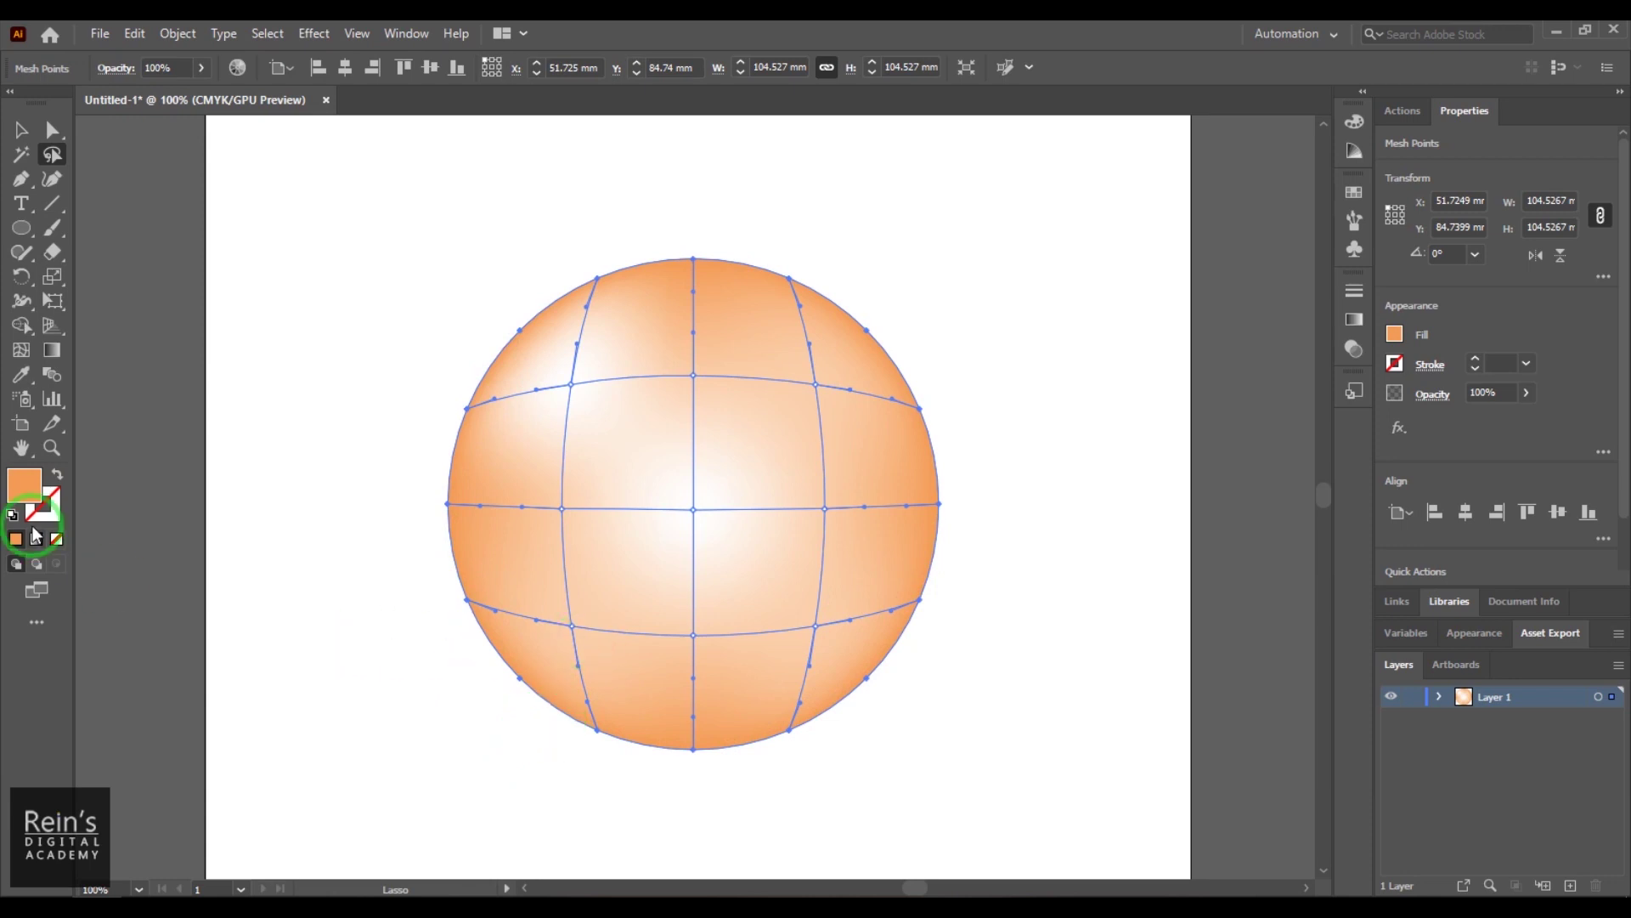
double_click(29, 491)
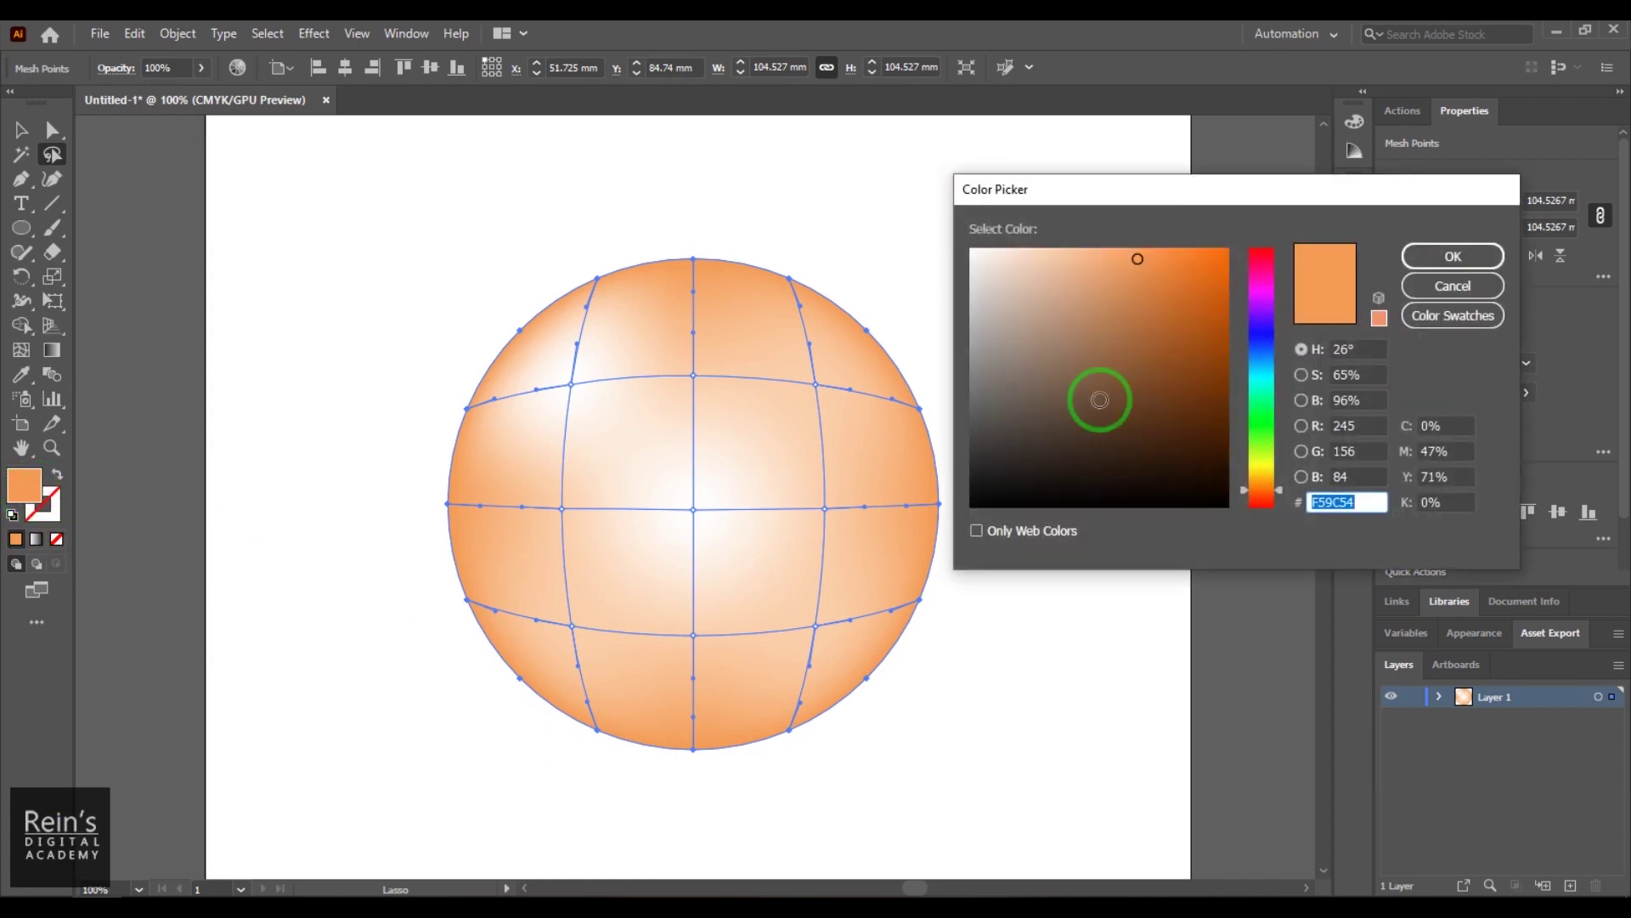
click(1218, 339)
click(1483, 255)
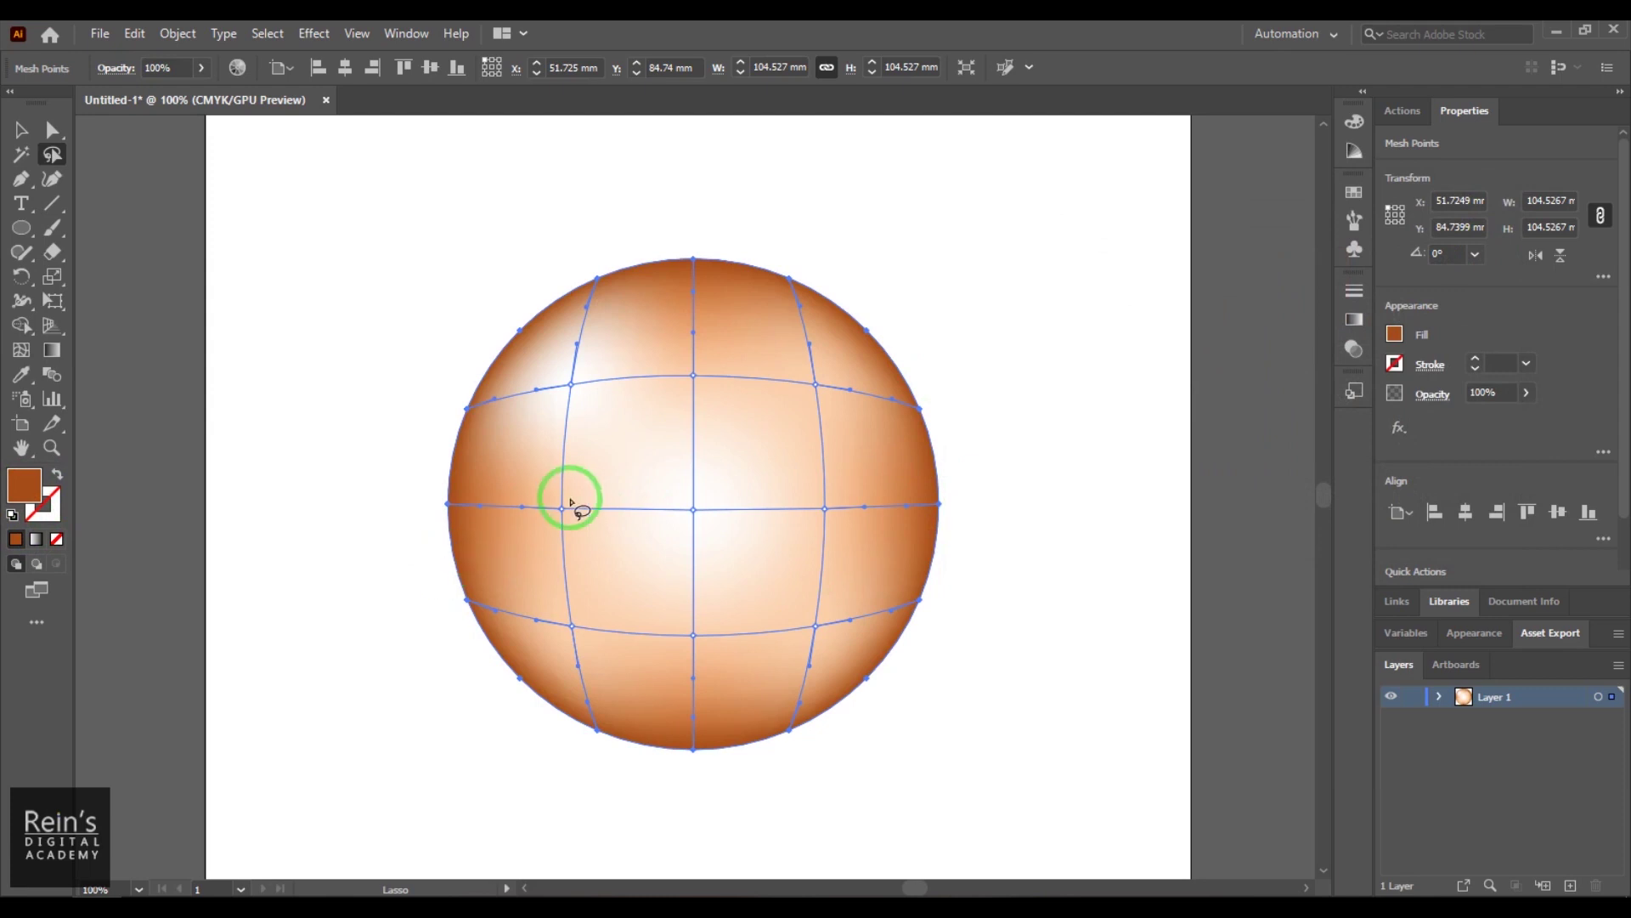
- Fill the inner mesh points with bright orange F7AB31, then select a lower-left point
mouse_move(532, 486)
mouse_down()
mouse_move(533, 552)
mouse_move(593, 641)
mouse_move(769, 674)
mouse_move(857, 620)
mouse_move(869, 456)
mouse_move(792, 344)
mouse_move(683, 353)
mouse_move(655, 456)
mouse_move(536, 497)
mouse_up()
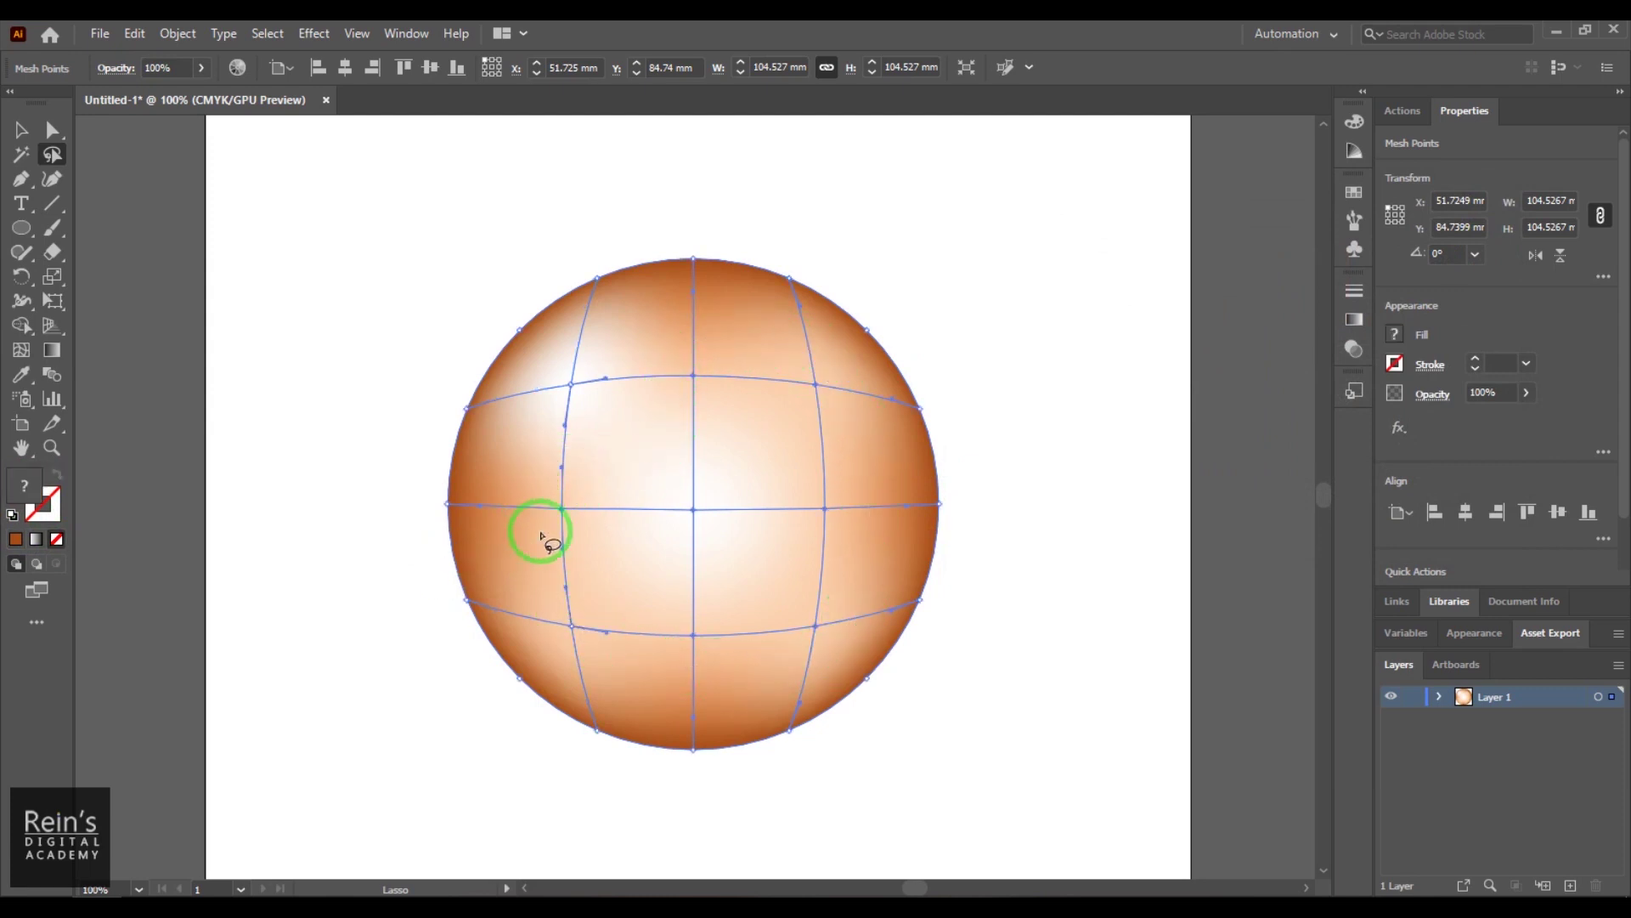
double_click(27, 486)
drag(1265, 490, 1264, 481)
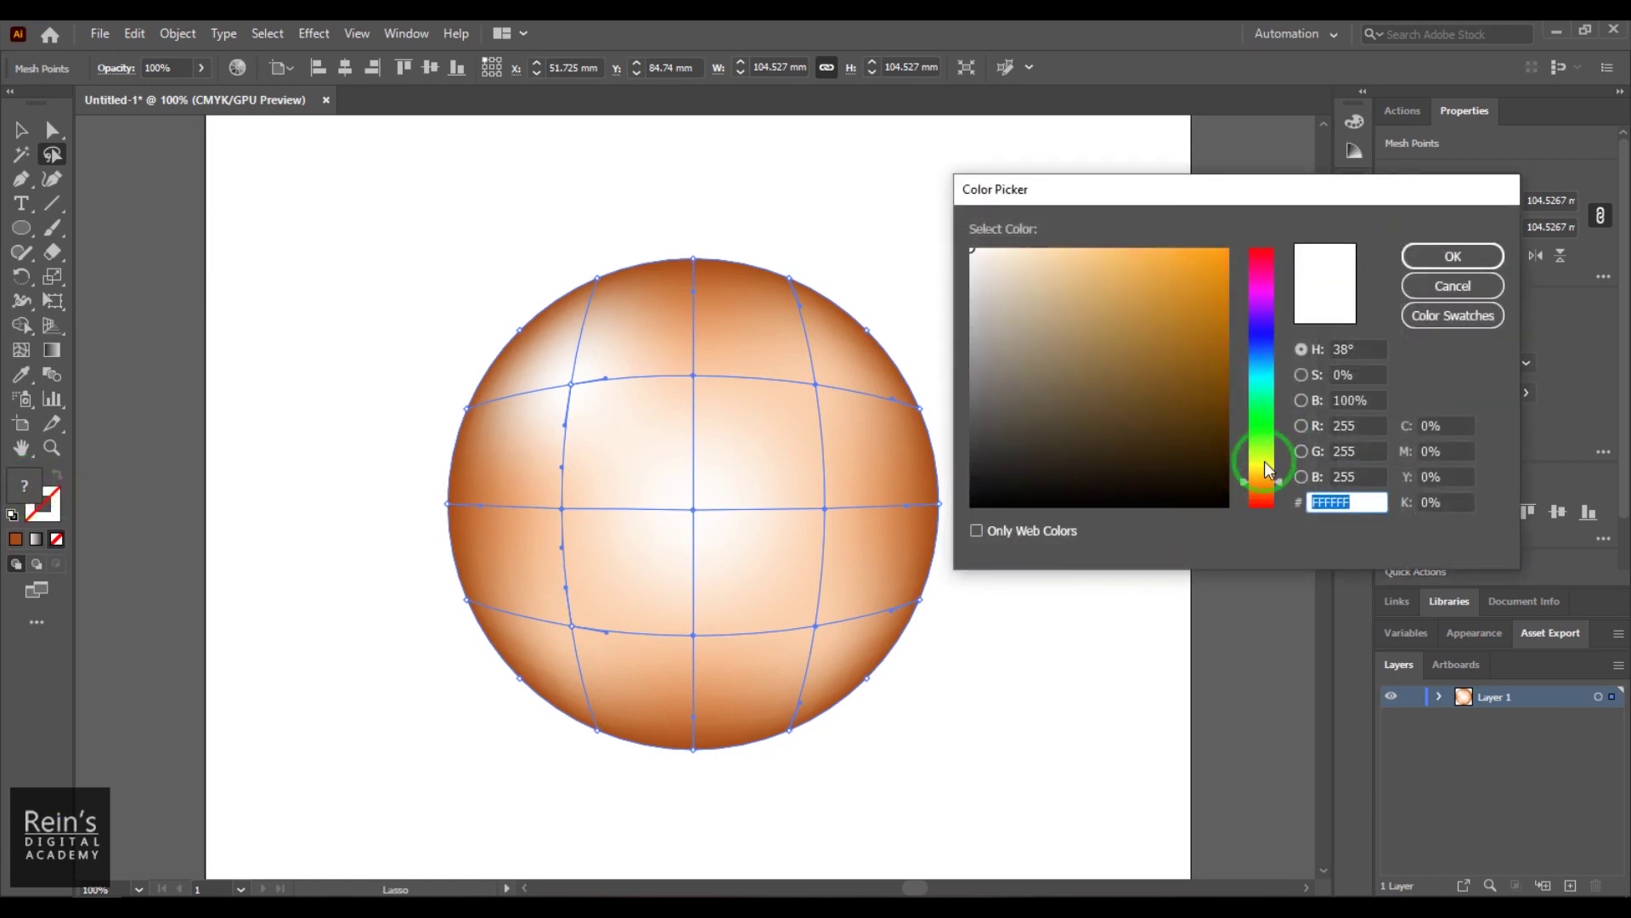
drag(1144, 270, 1177, 256)
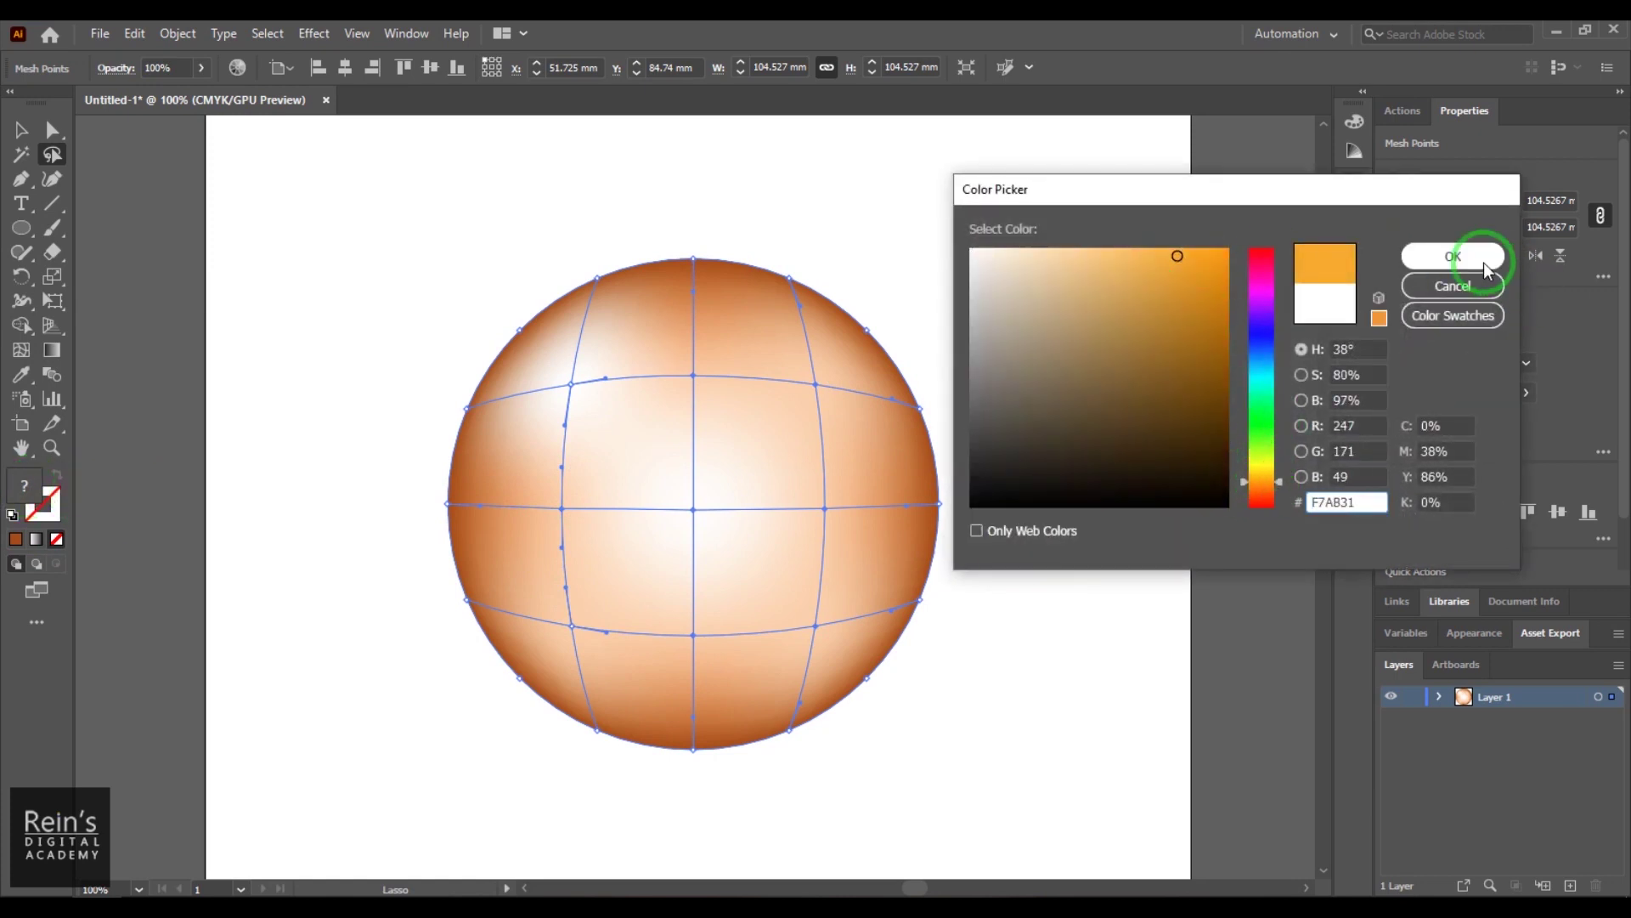
click(1453, 257)
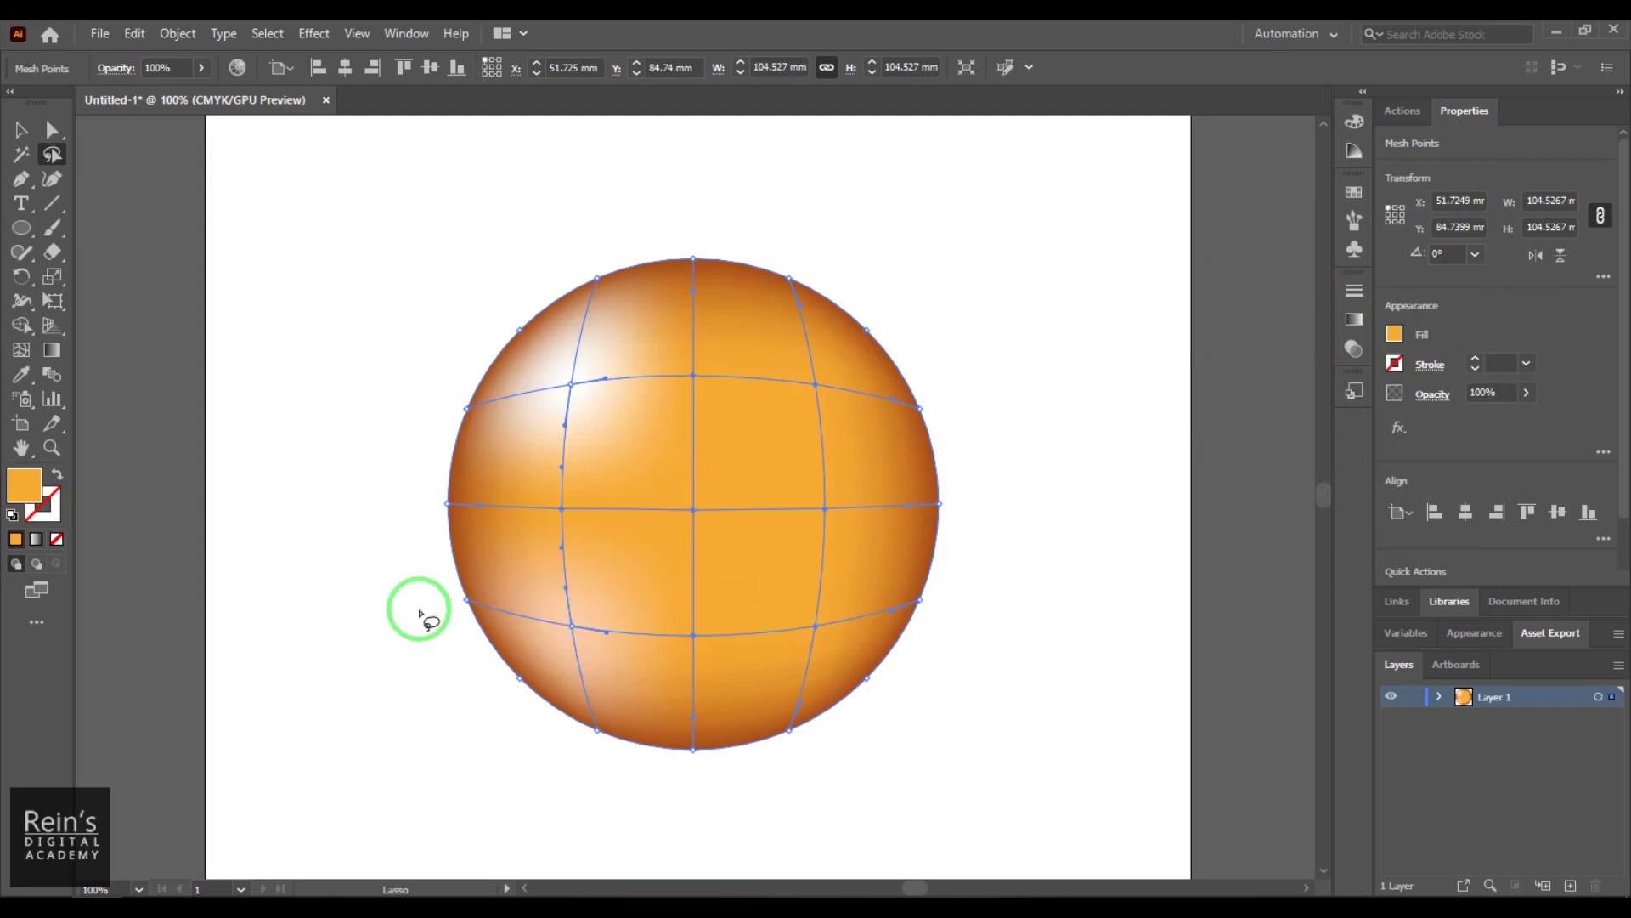
mouse_move(554, 648)
mouse_down()
mouse_move(564, 638)
mouse_move(548, 644)
mouse_up()
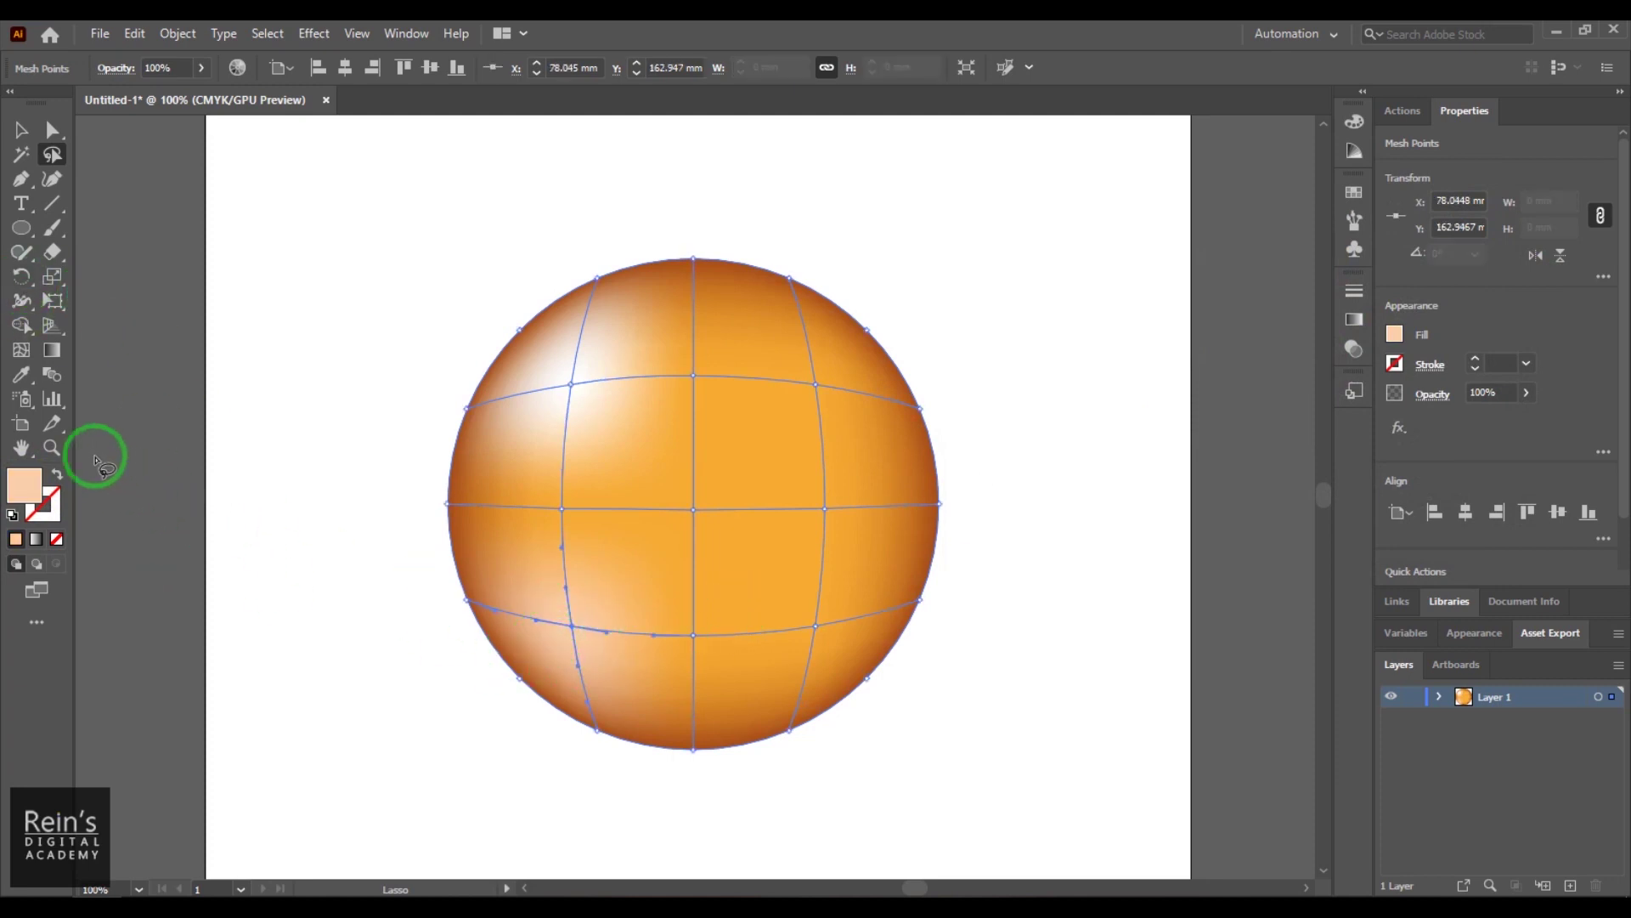
- Give the lower-left mesh point the body orange with the Eyedropper
click(23, 376)
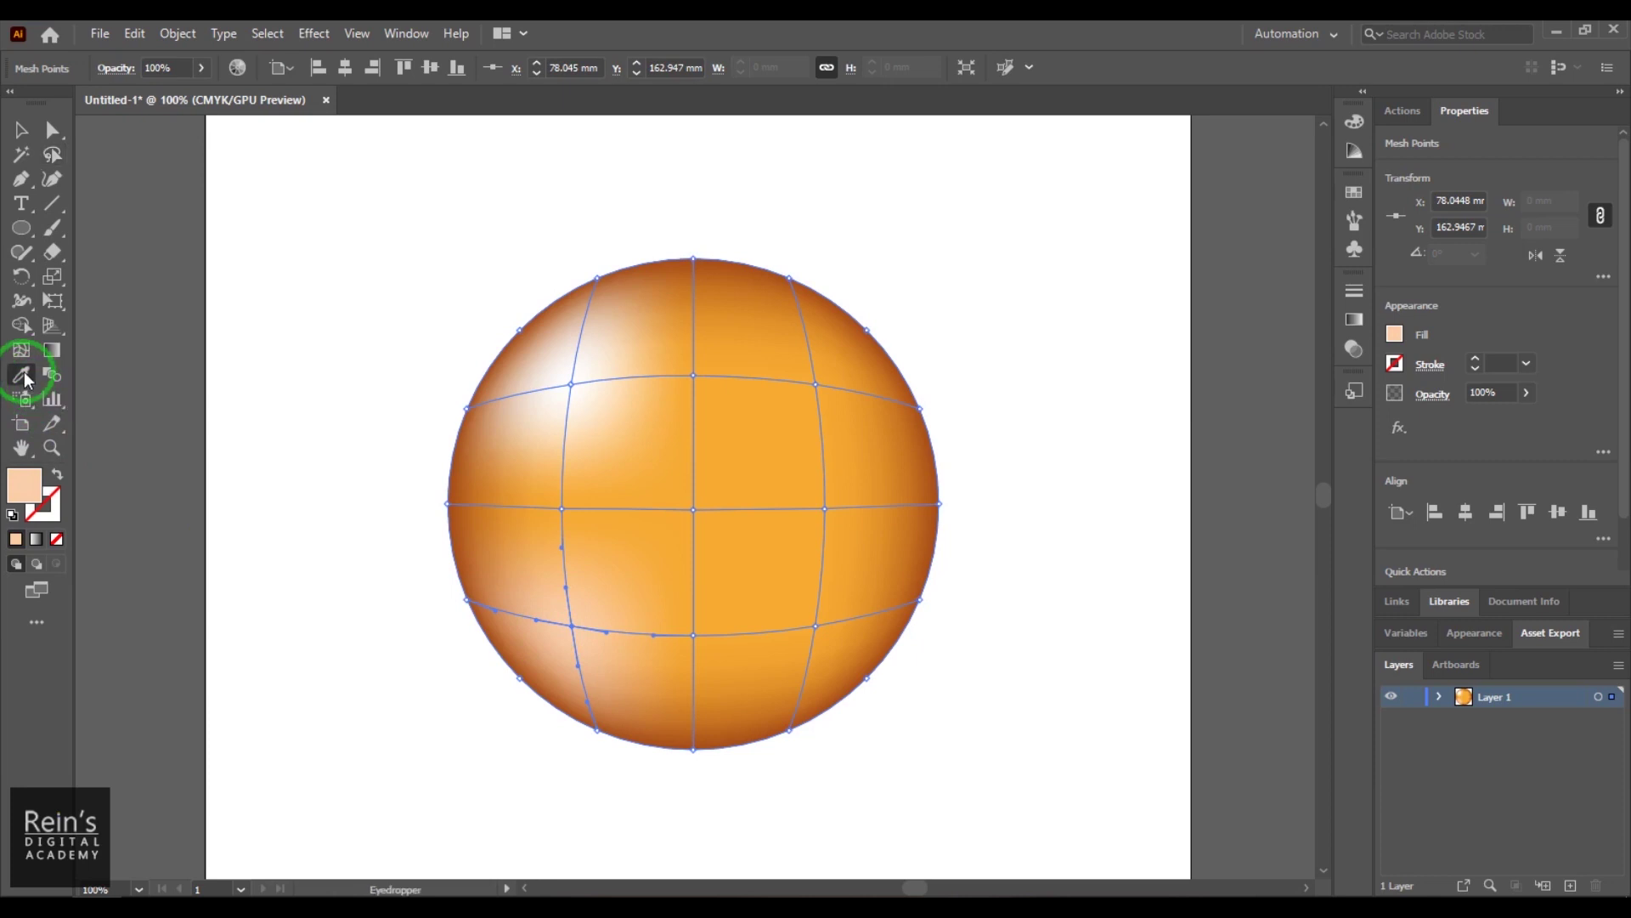
click(820, 379)
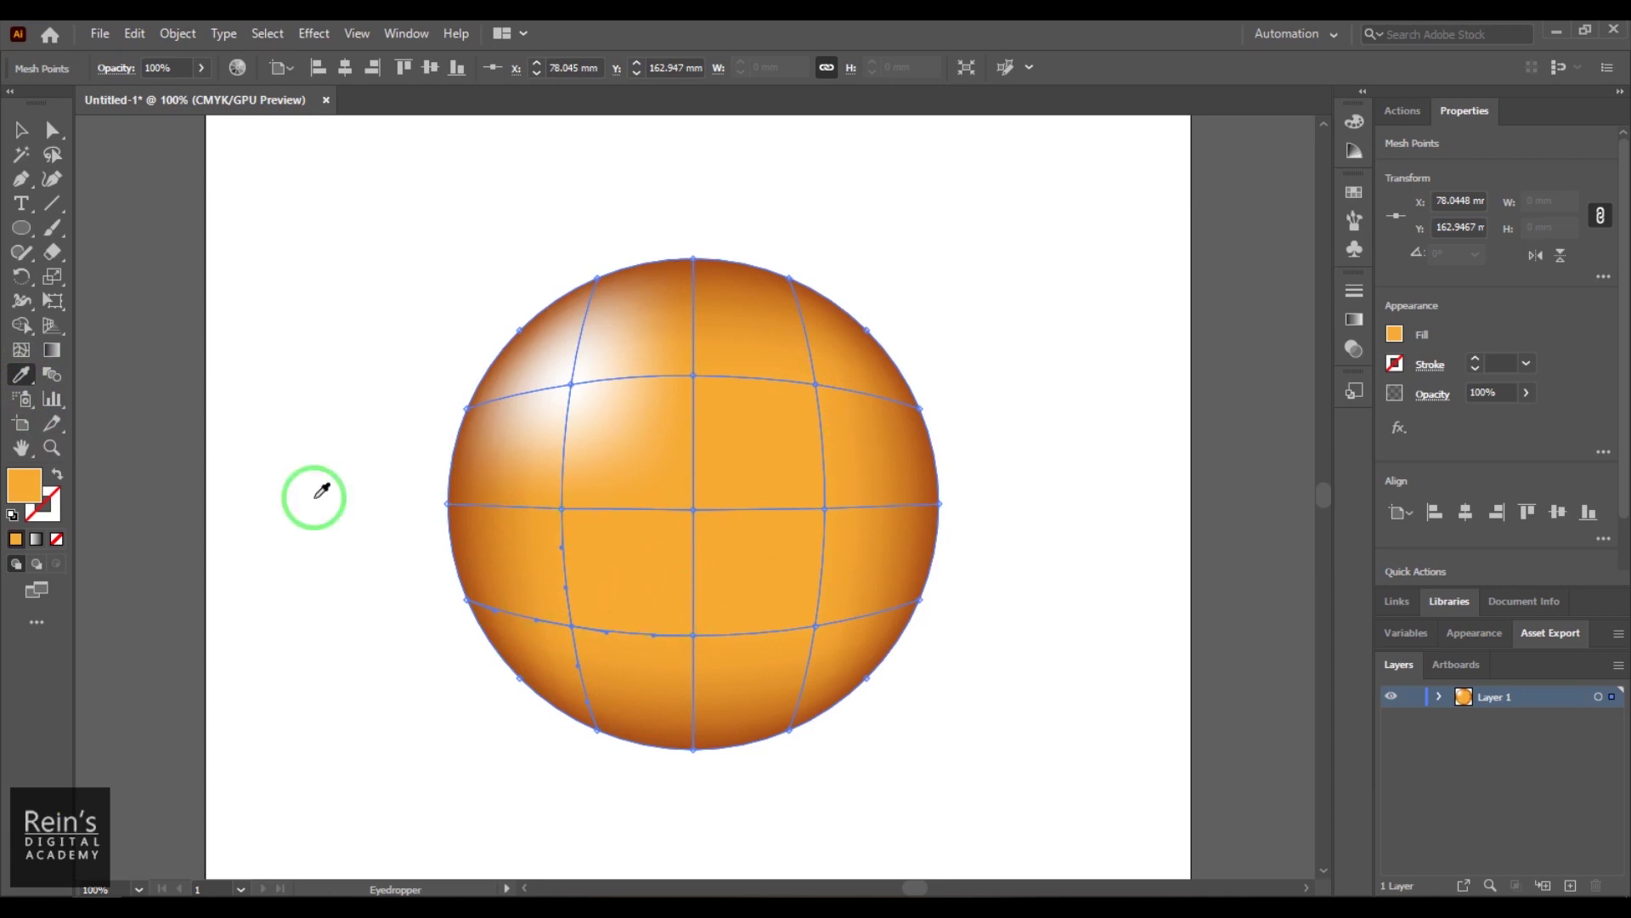
click(23, 352)
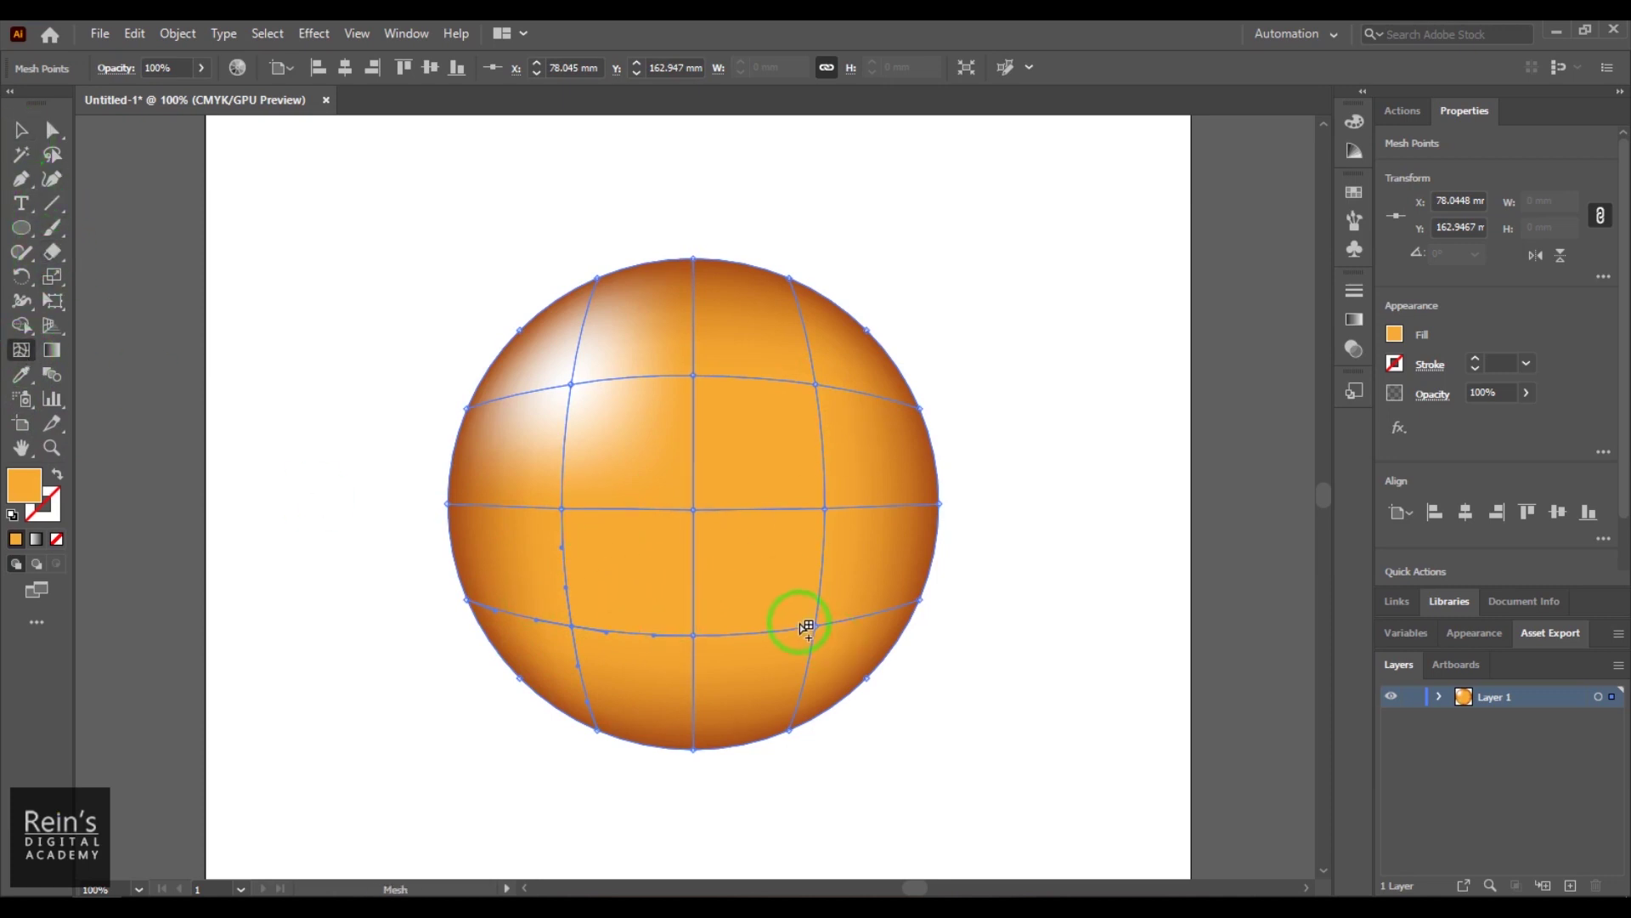
- Lasso the lower-right mesh points and fill them with darker orange E5771C
click(52, 154)
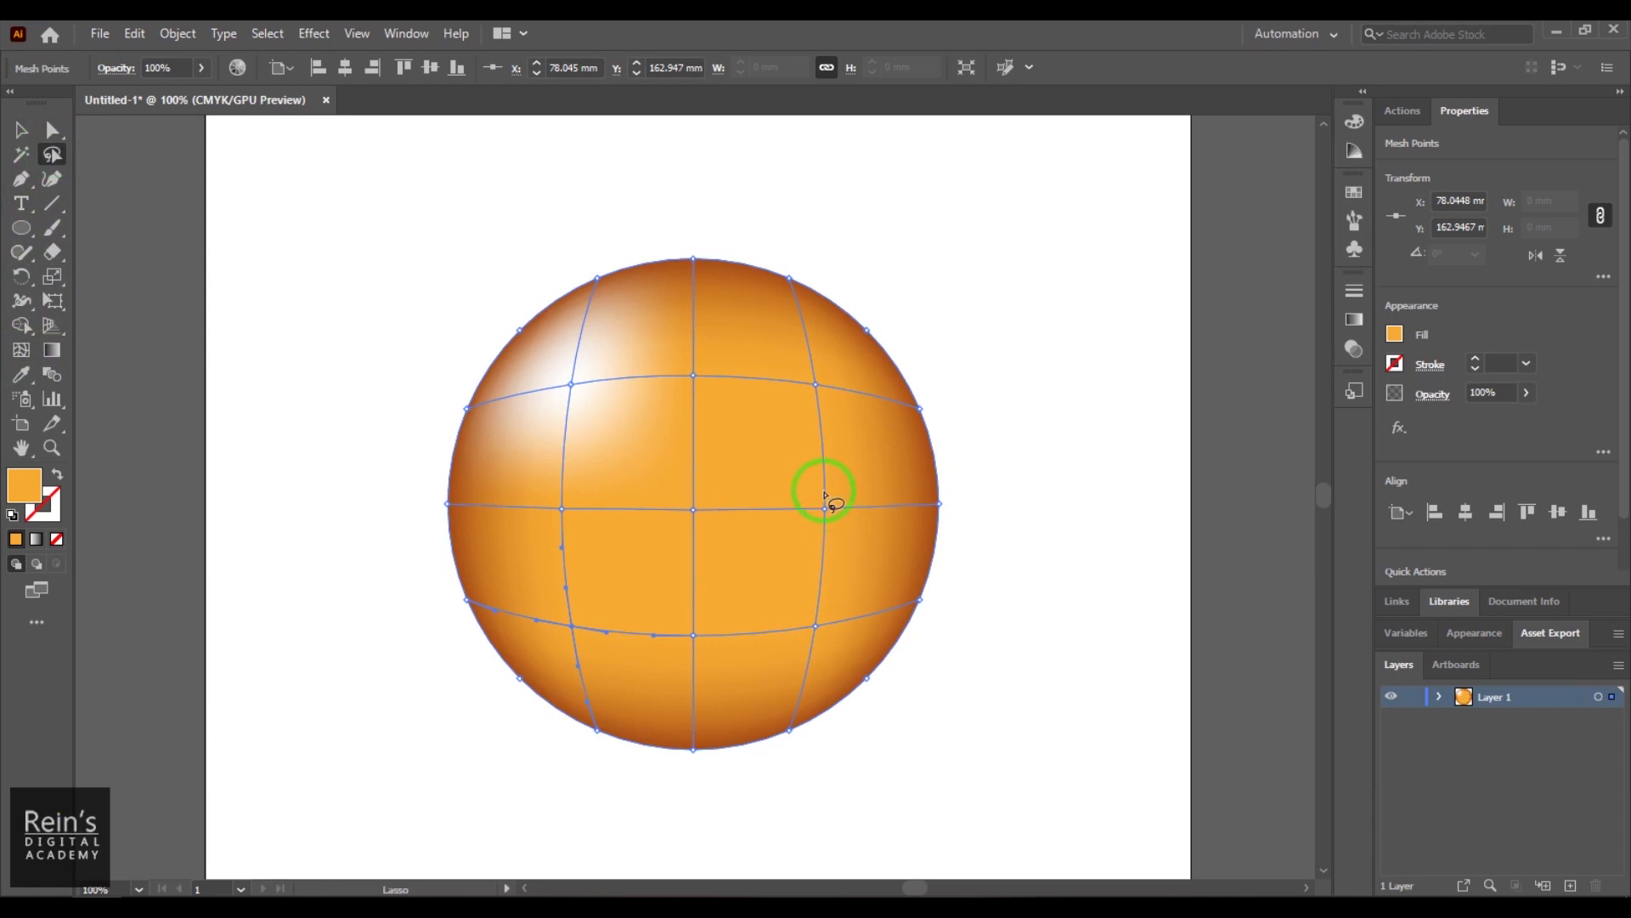
drag(781, 459, 668, 602)
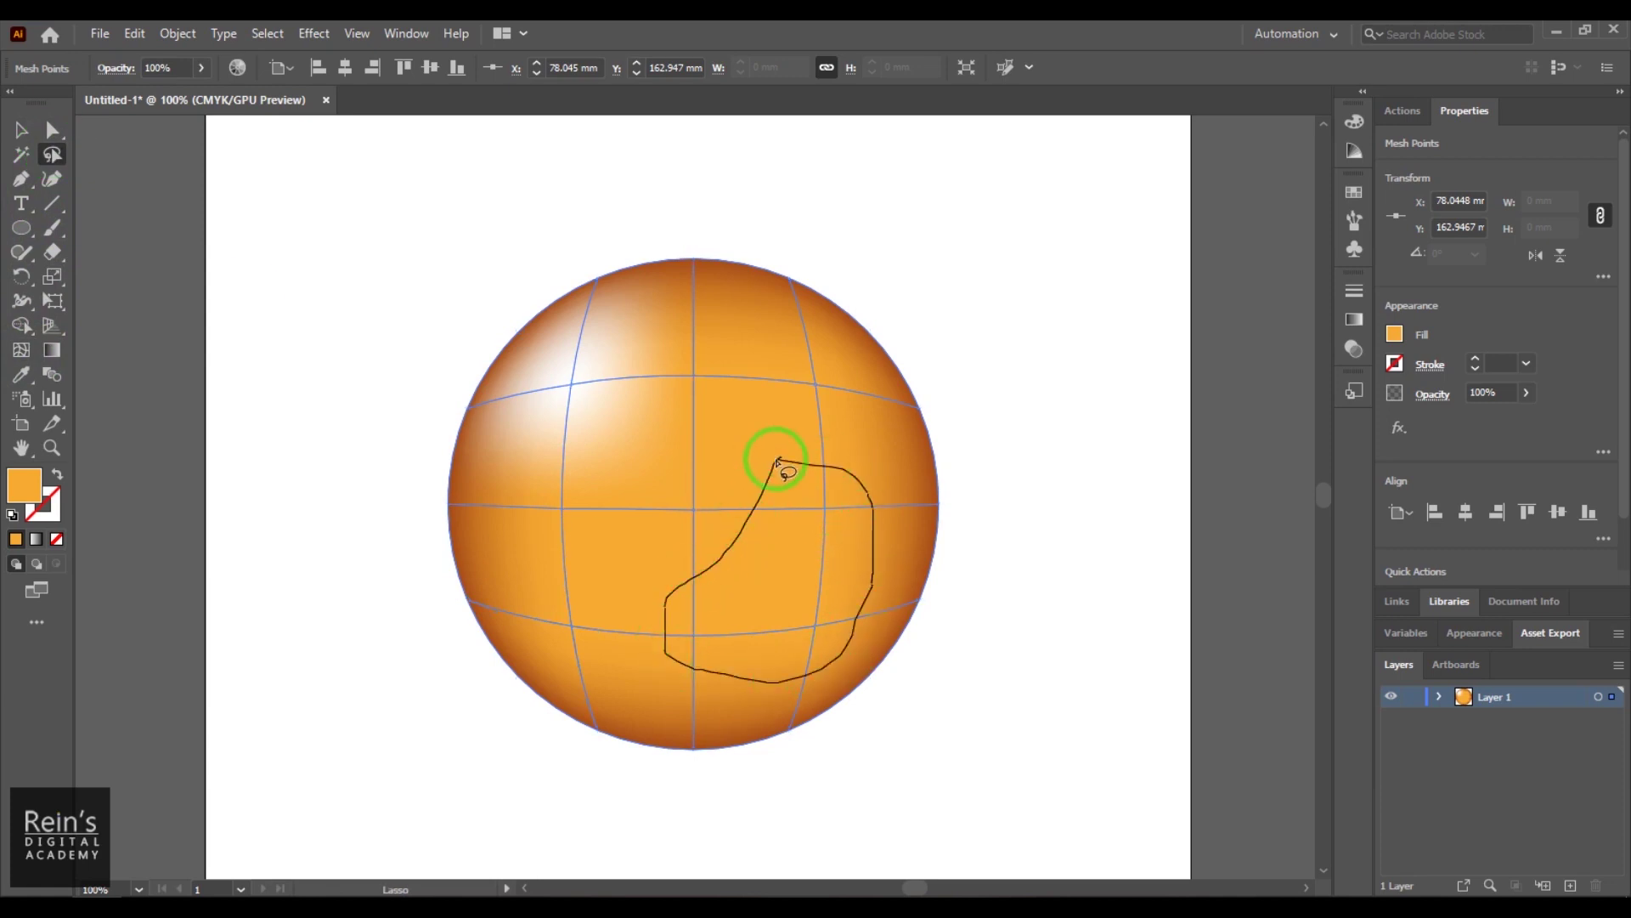
drag(778, 463, 780, 465)
double_click(24, 485)
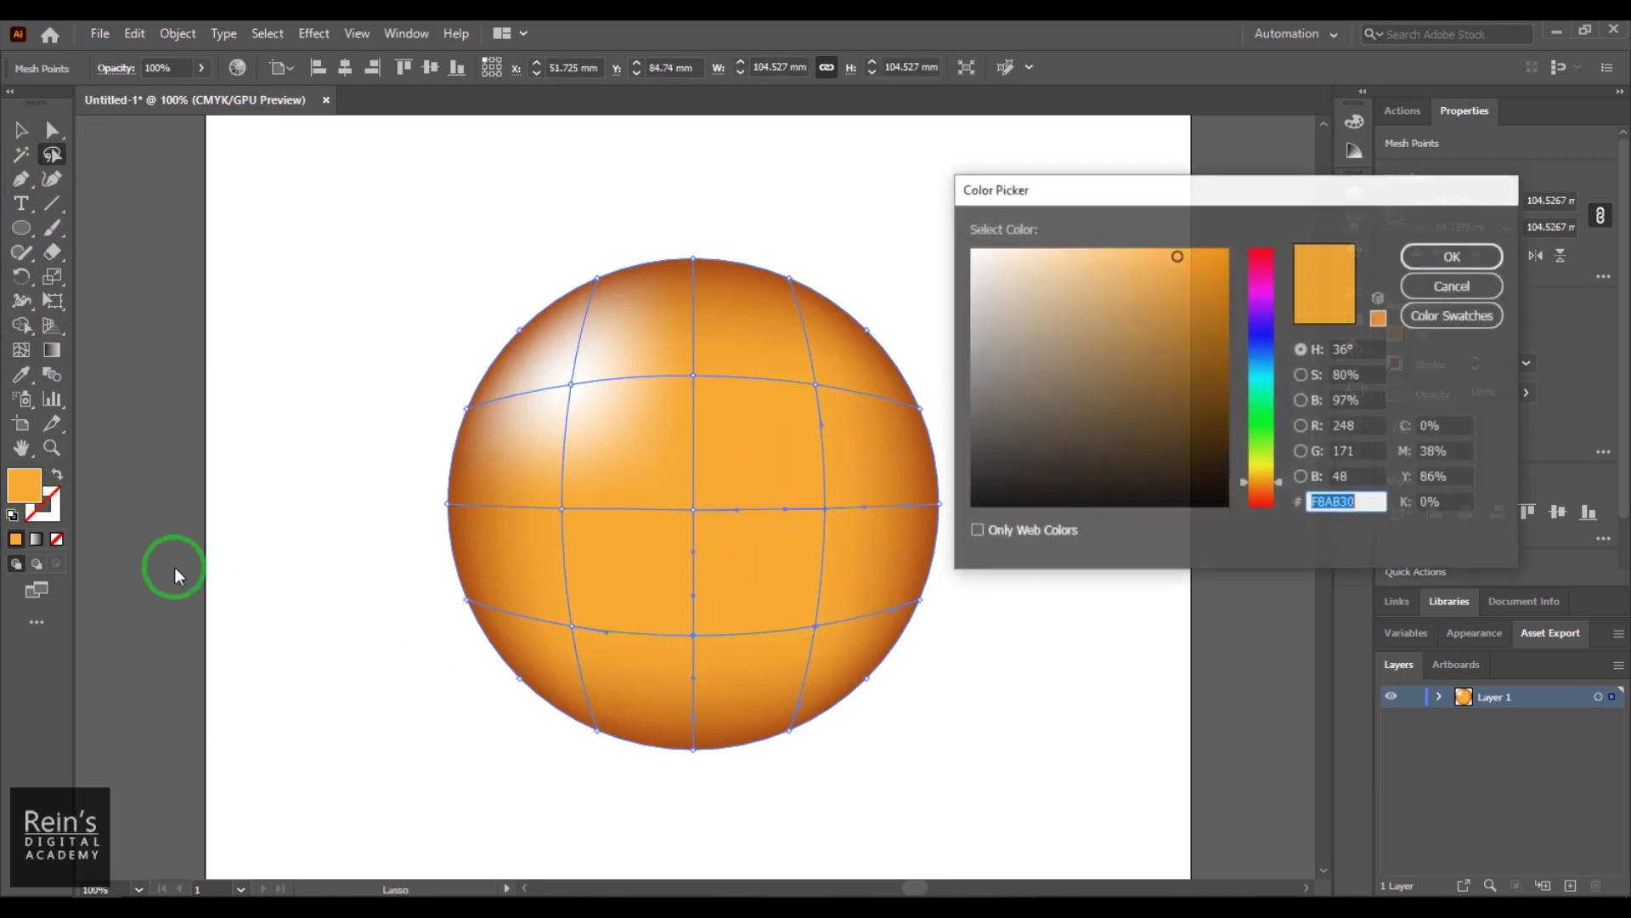
drag(1263, 480, 1266, 489)
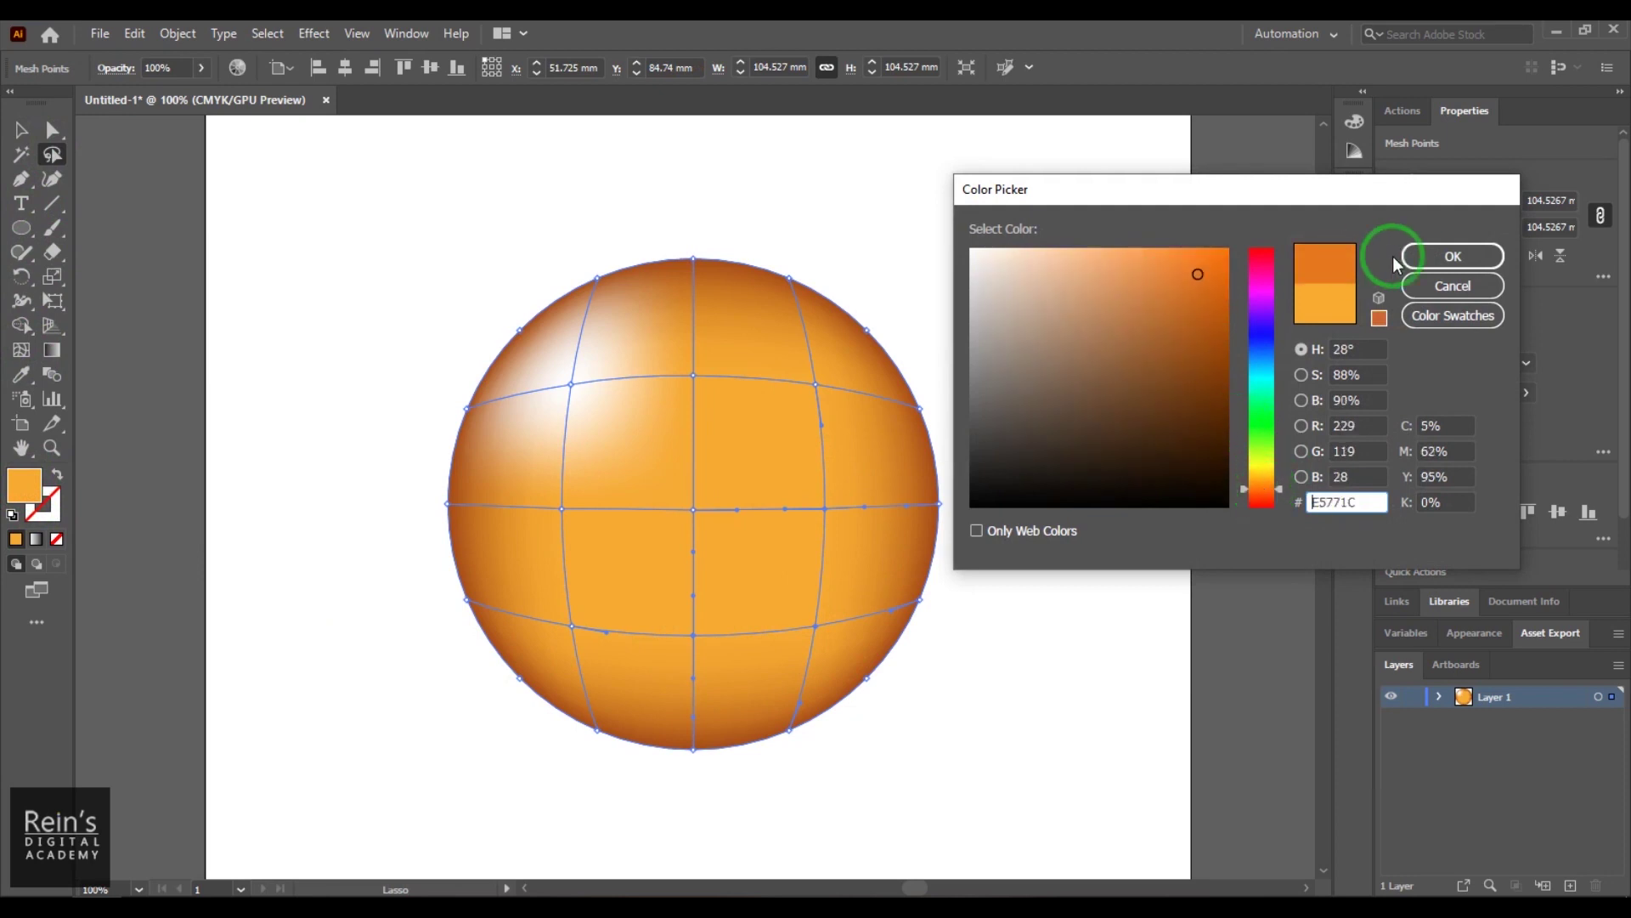
click(1431, 257)
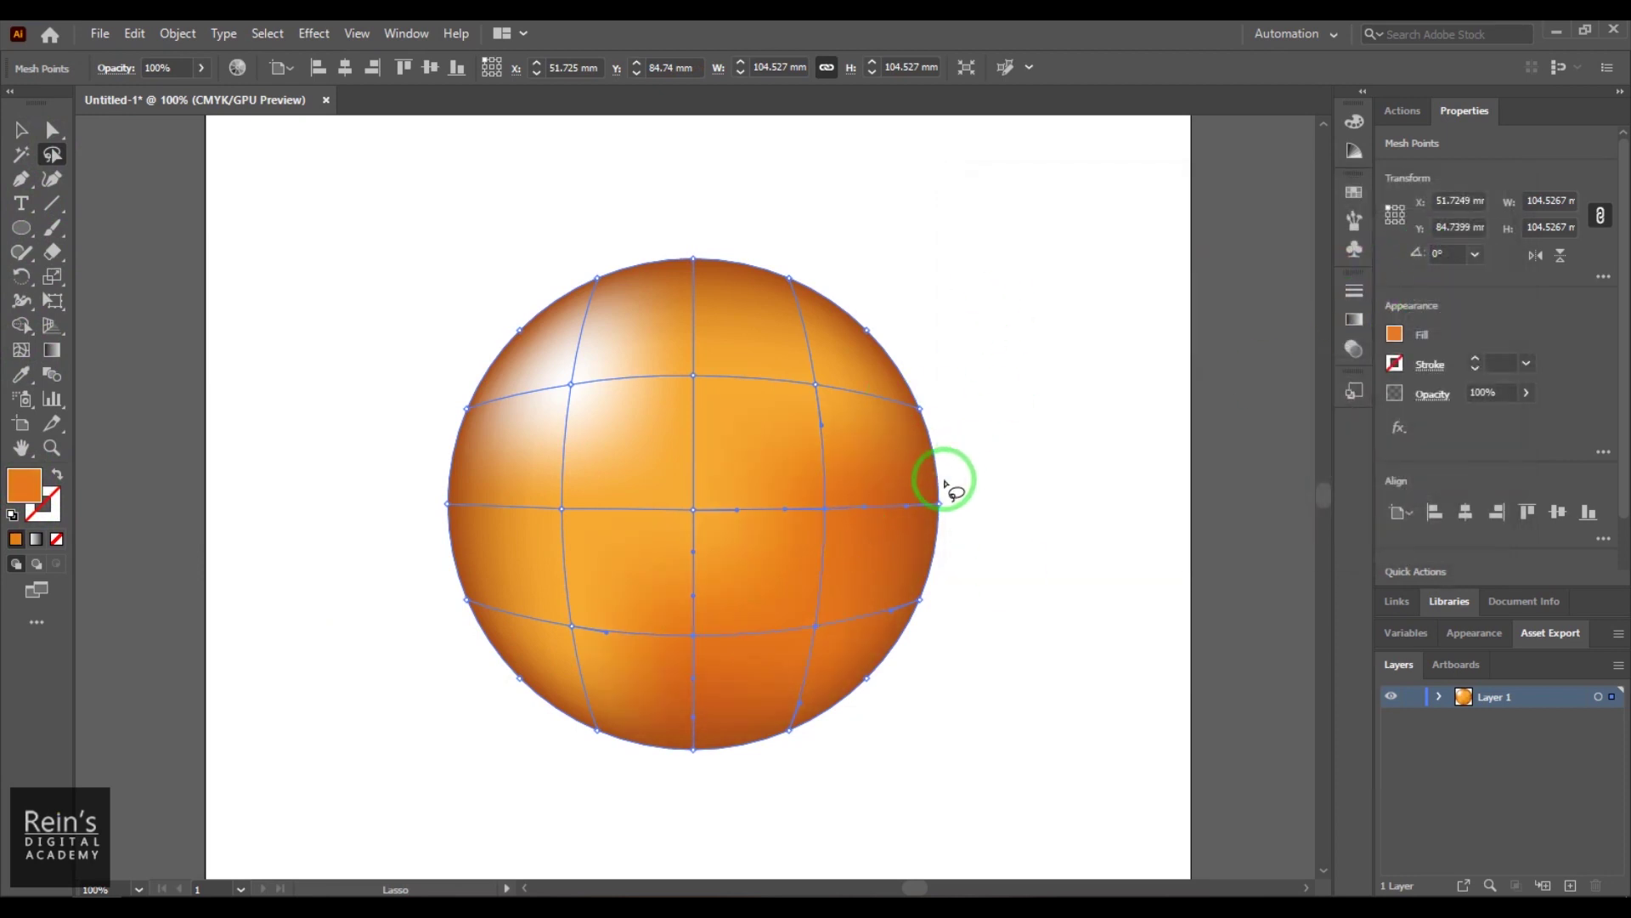
- Zoom out and move the sphere up-left toward the top of the page
click(22, 129)
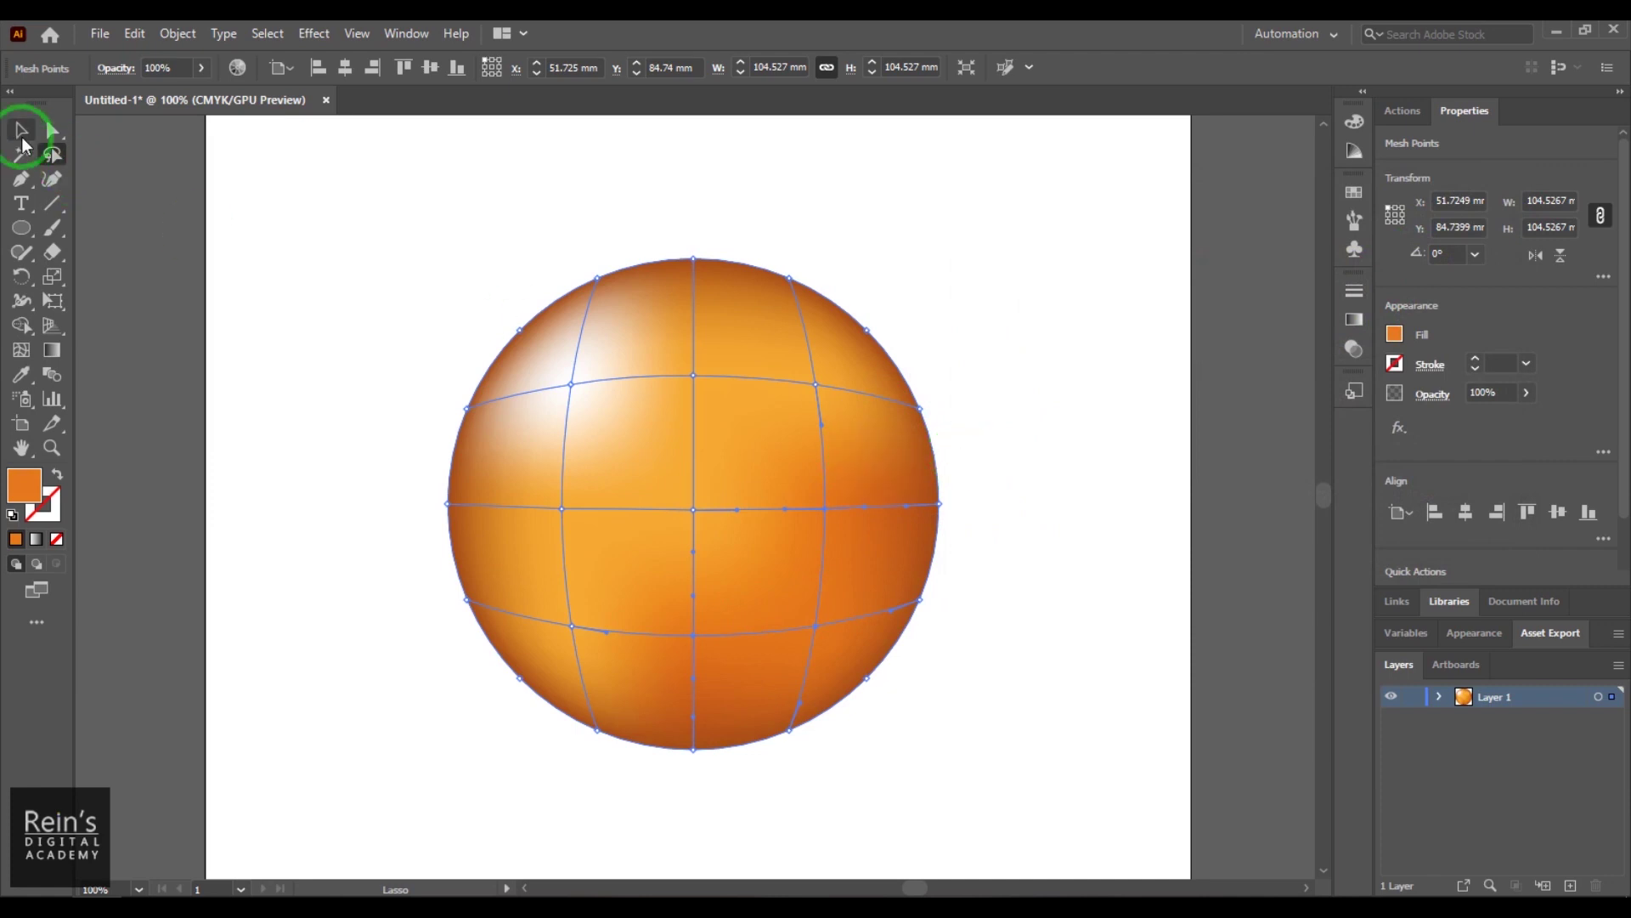
click(1037, 625)
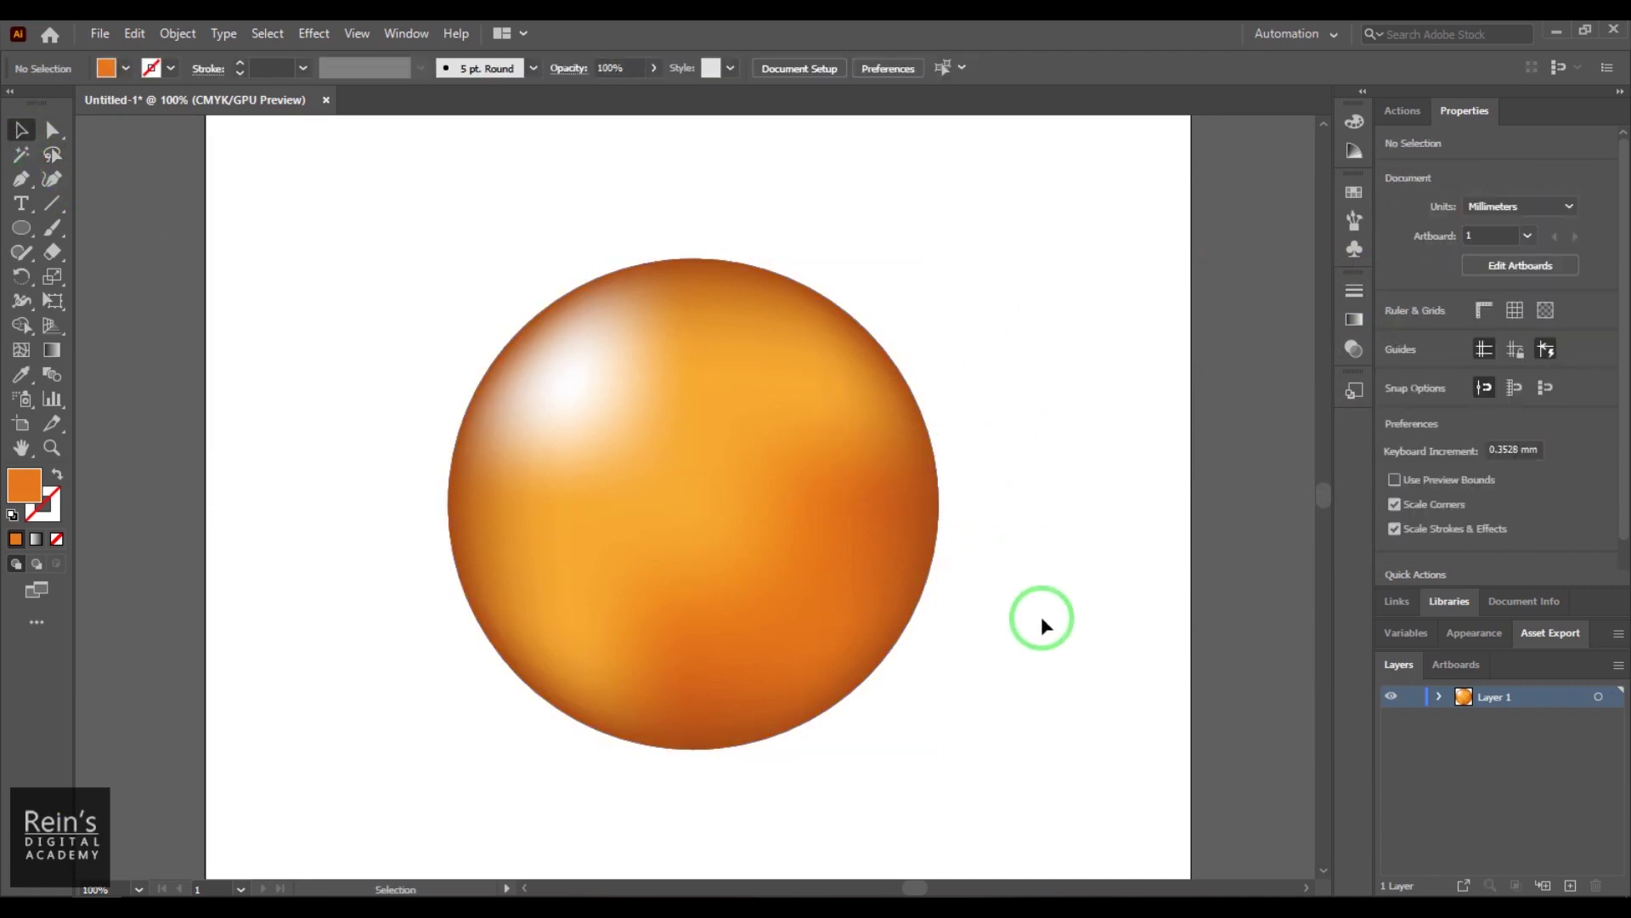
key(ctrl+minus)
key(ctrl+minus)
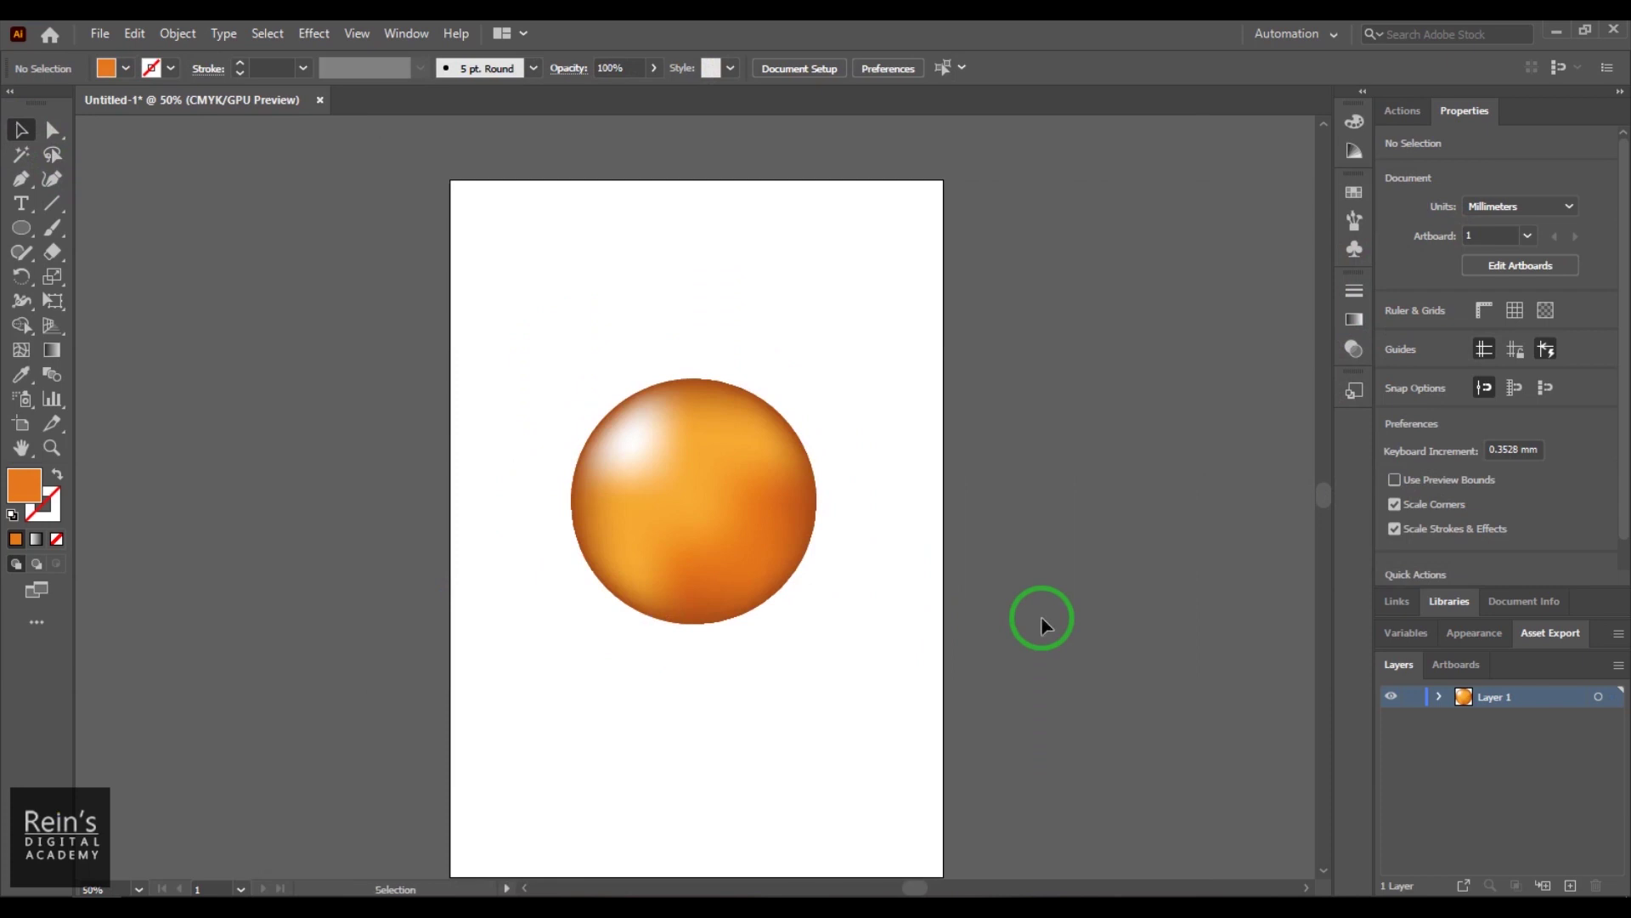
drag(688, 570, 668, 461)
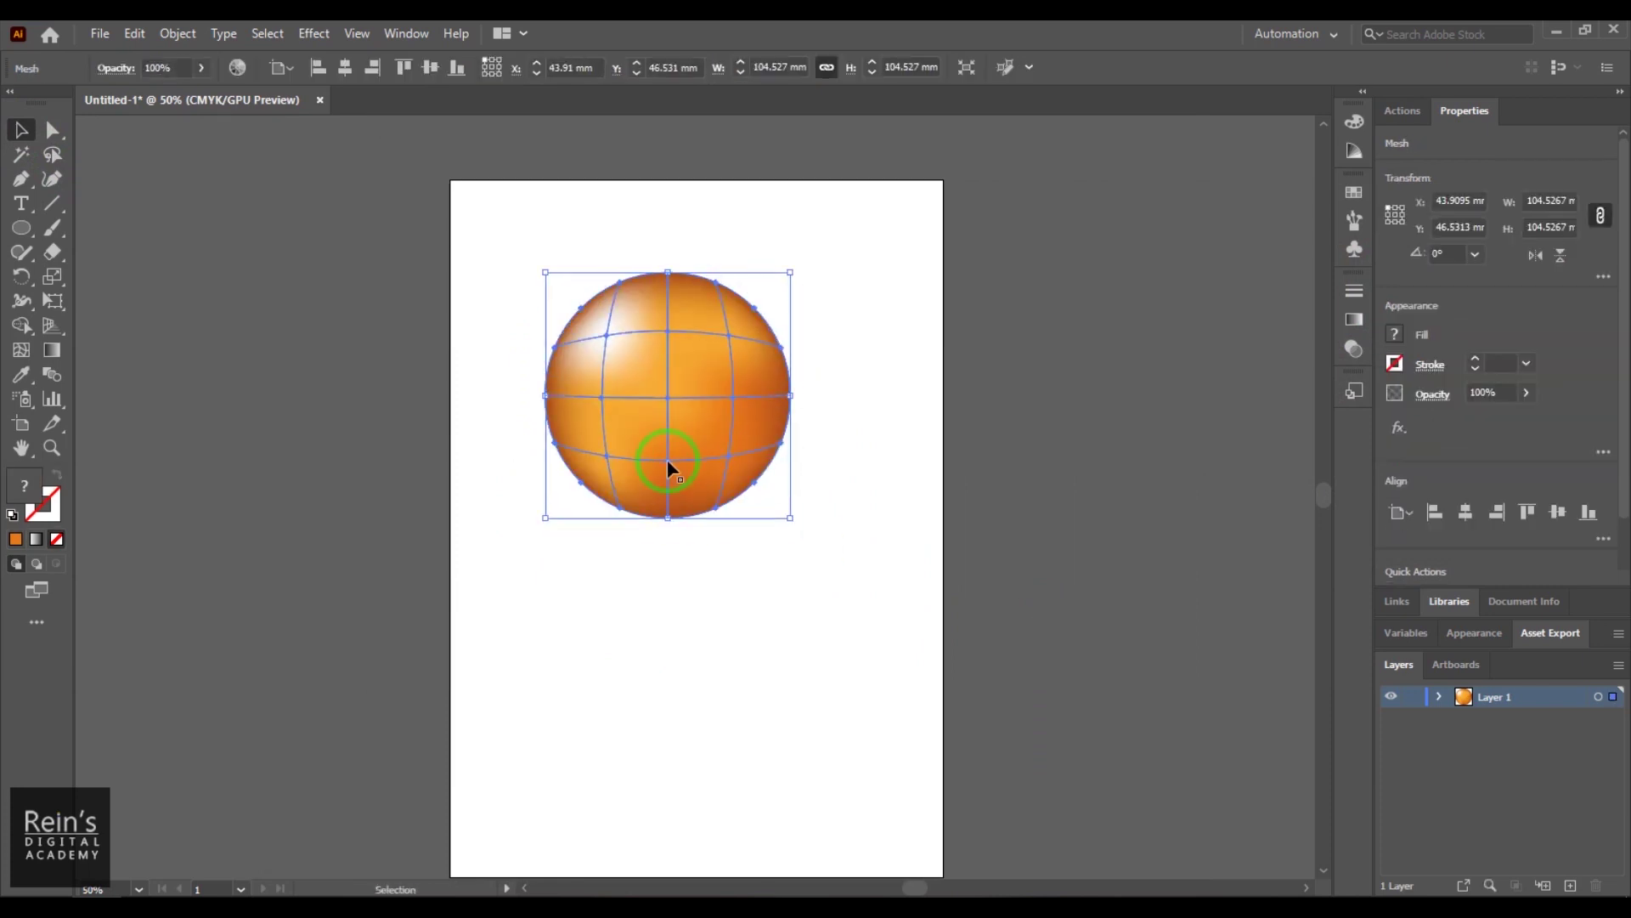
- Draw an orange rectangle about 117.2 × 69.9 mm below the sphere
click(710, 627)
drag(21, 227, 170, 232)
drag(559, 590, 834, 755)
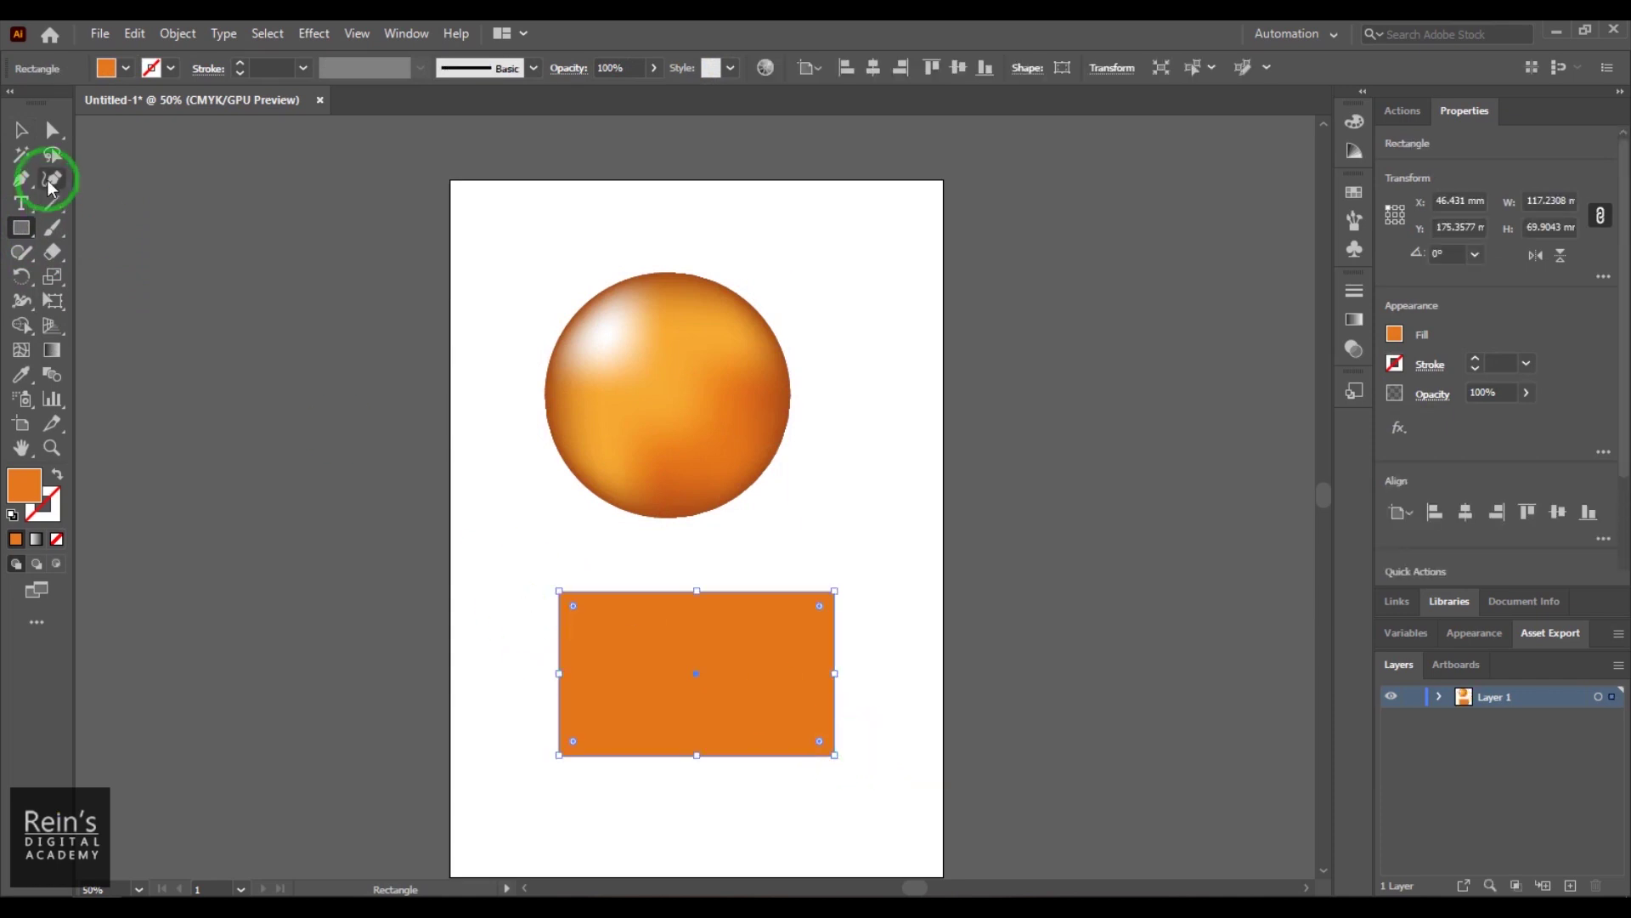
click(21, 129)
- Preview a gradient mesh on the rectangle and cancel it
click(178, 34)
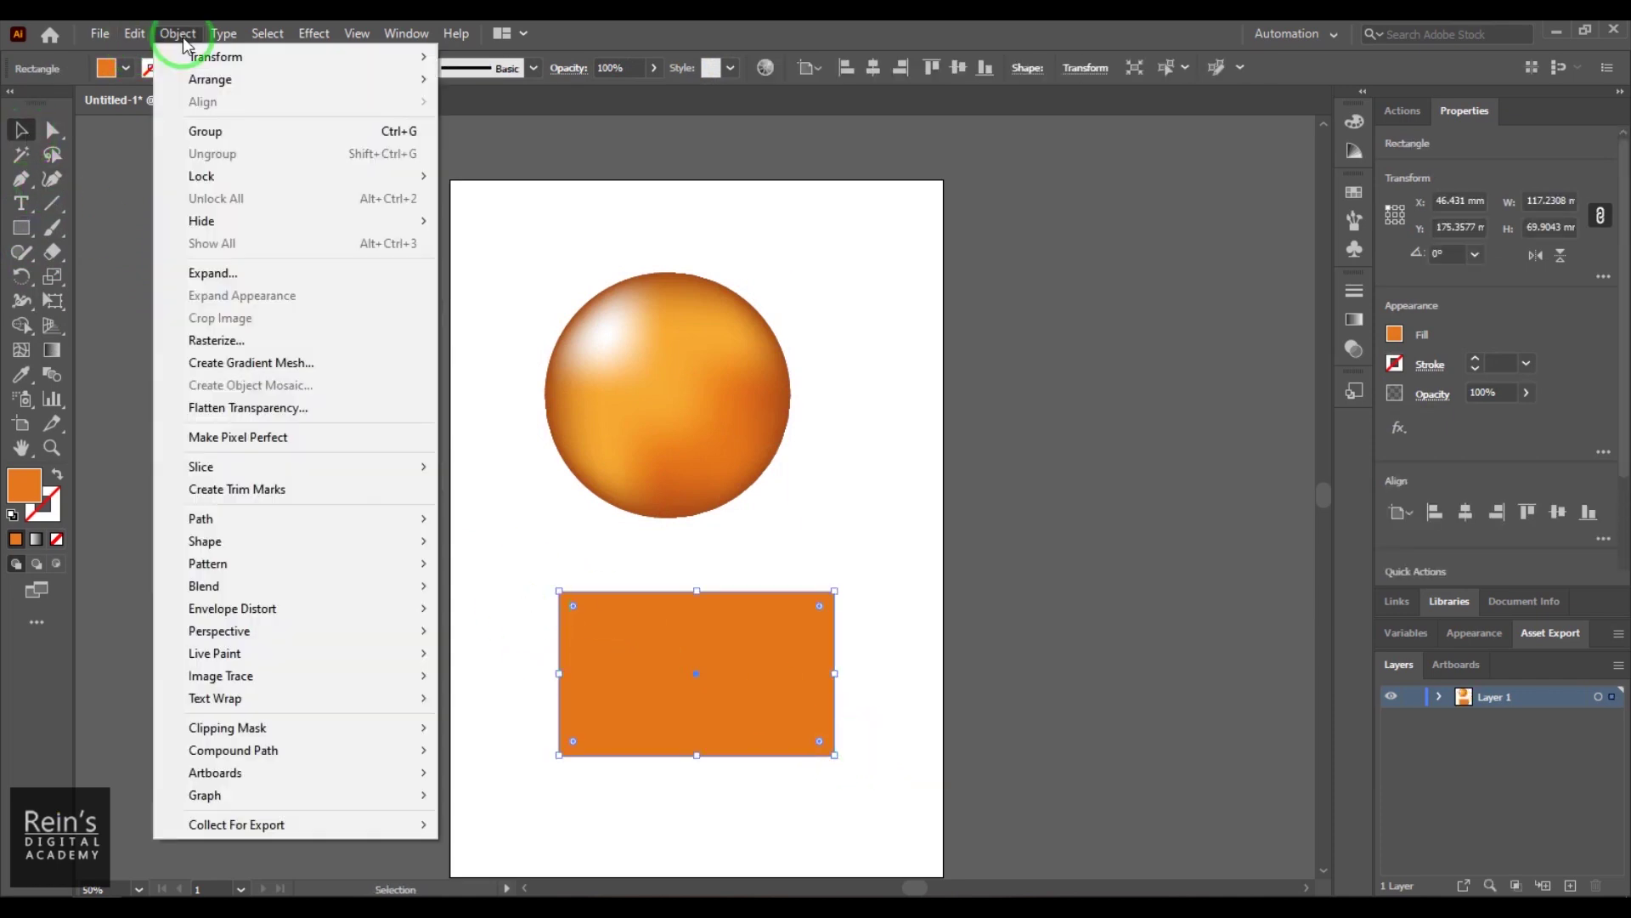
click(342, 363)
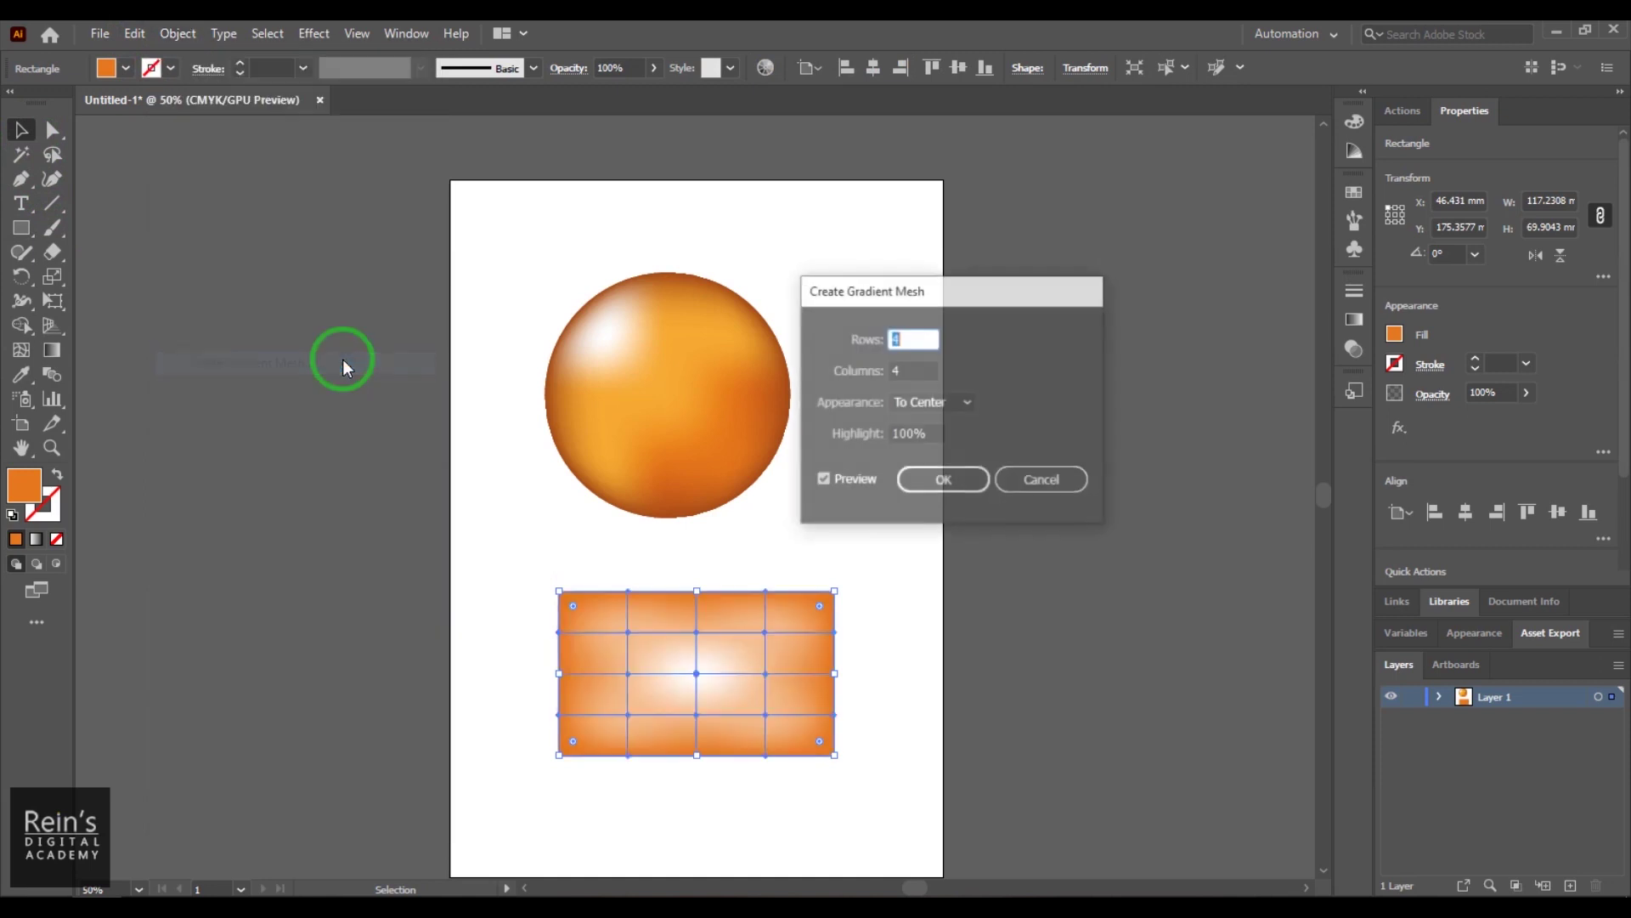
click(1040, 482)
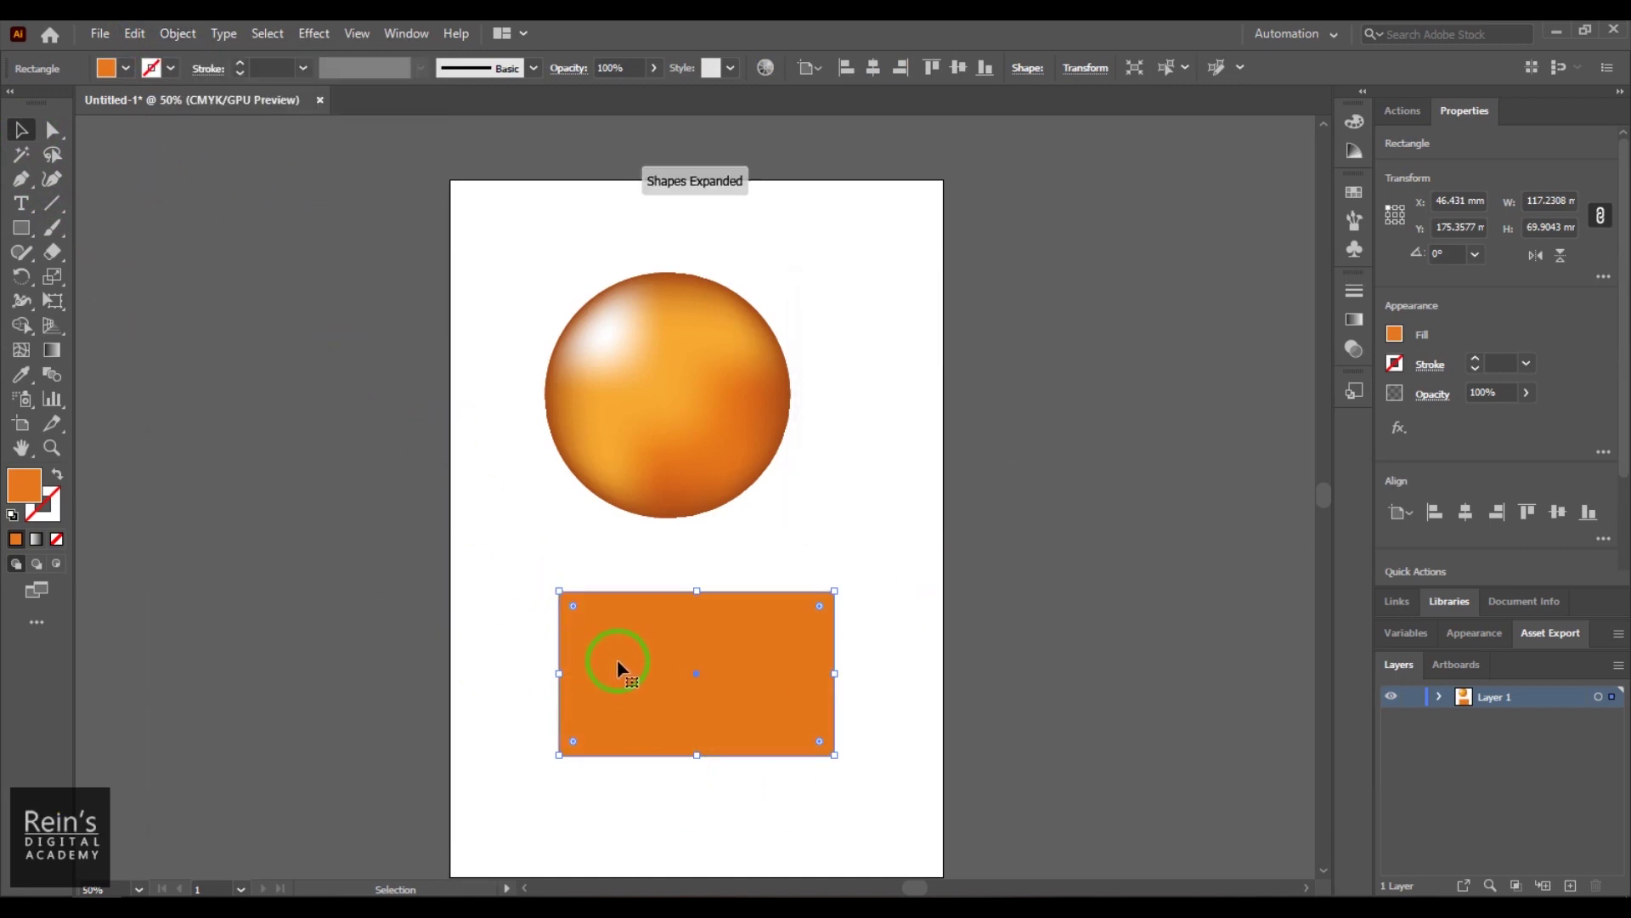
- Nudge the rectangle left, duplicate it offset down-right, and select both
drag(617, 659, 597, 660)
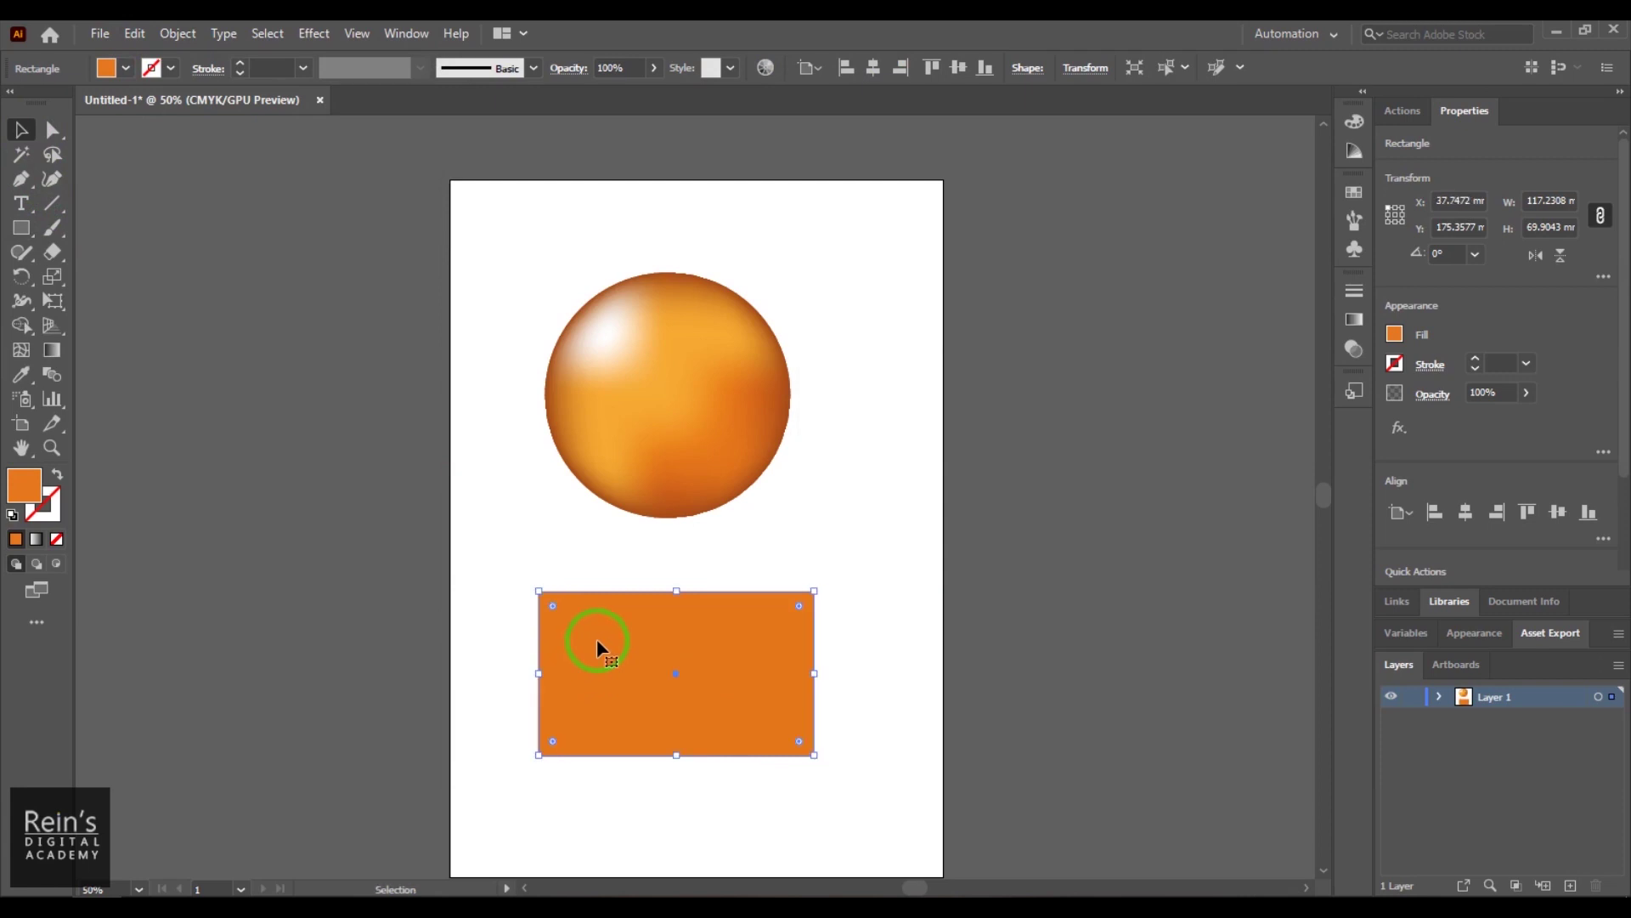
alt+drag(597, 641, 668, 718)
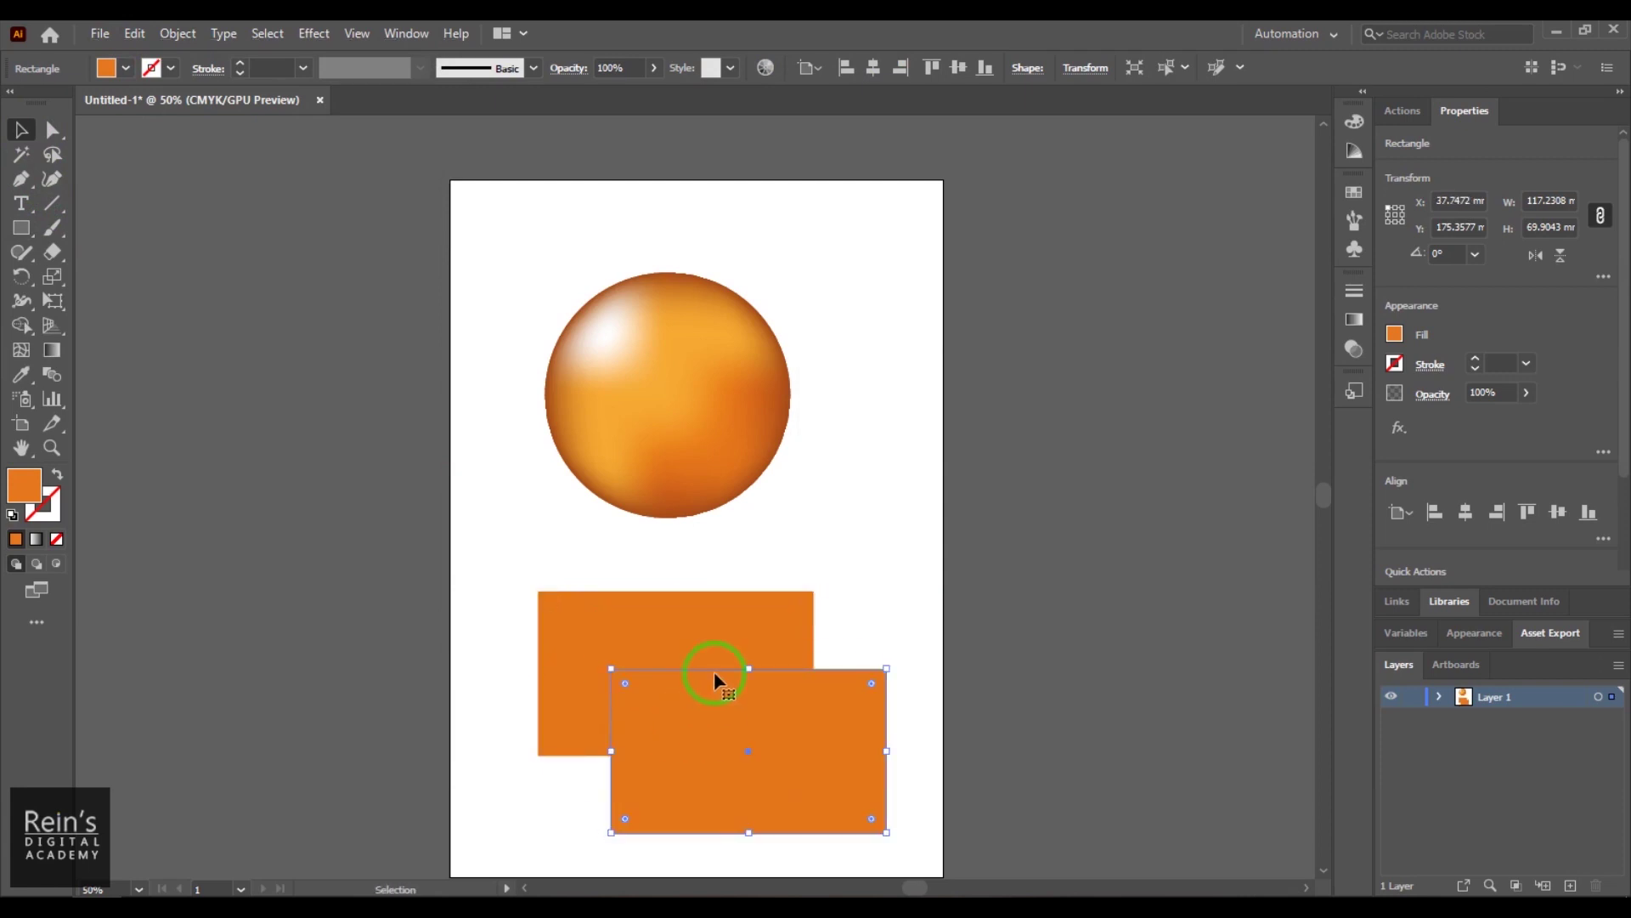
drag(480, 571, 703, 749)
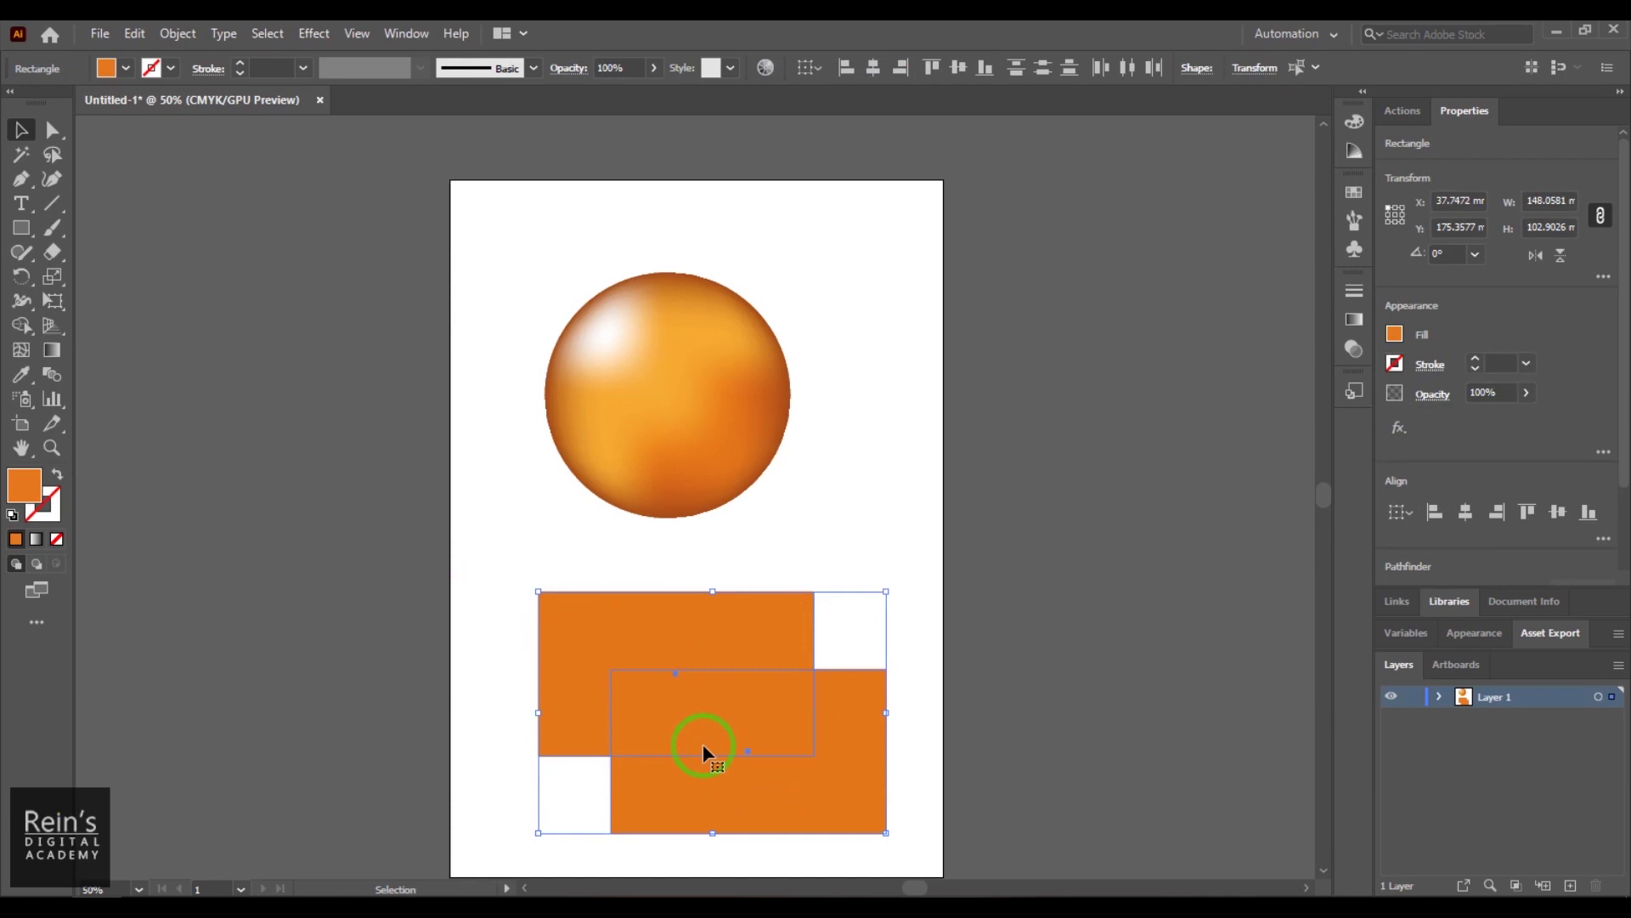
- Preview a gradient mesh on both rectangles, cancel it, and reselect them
click(179, 34)
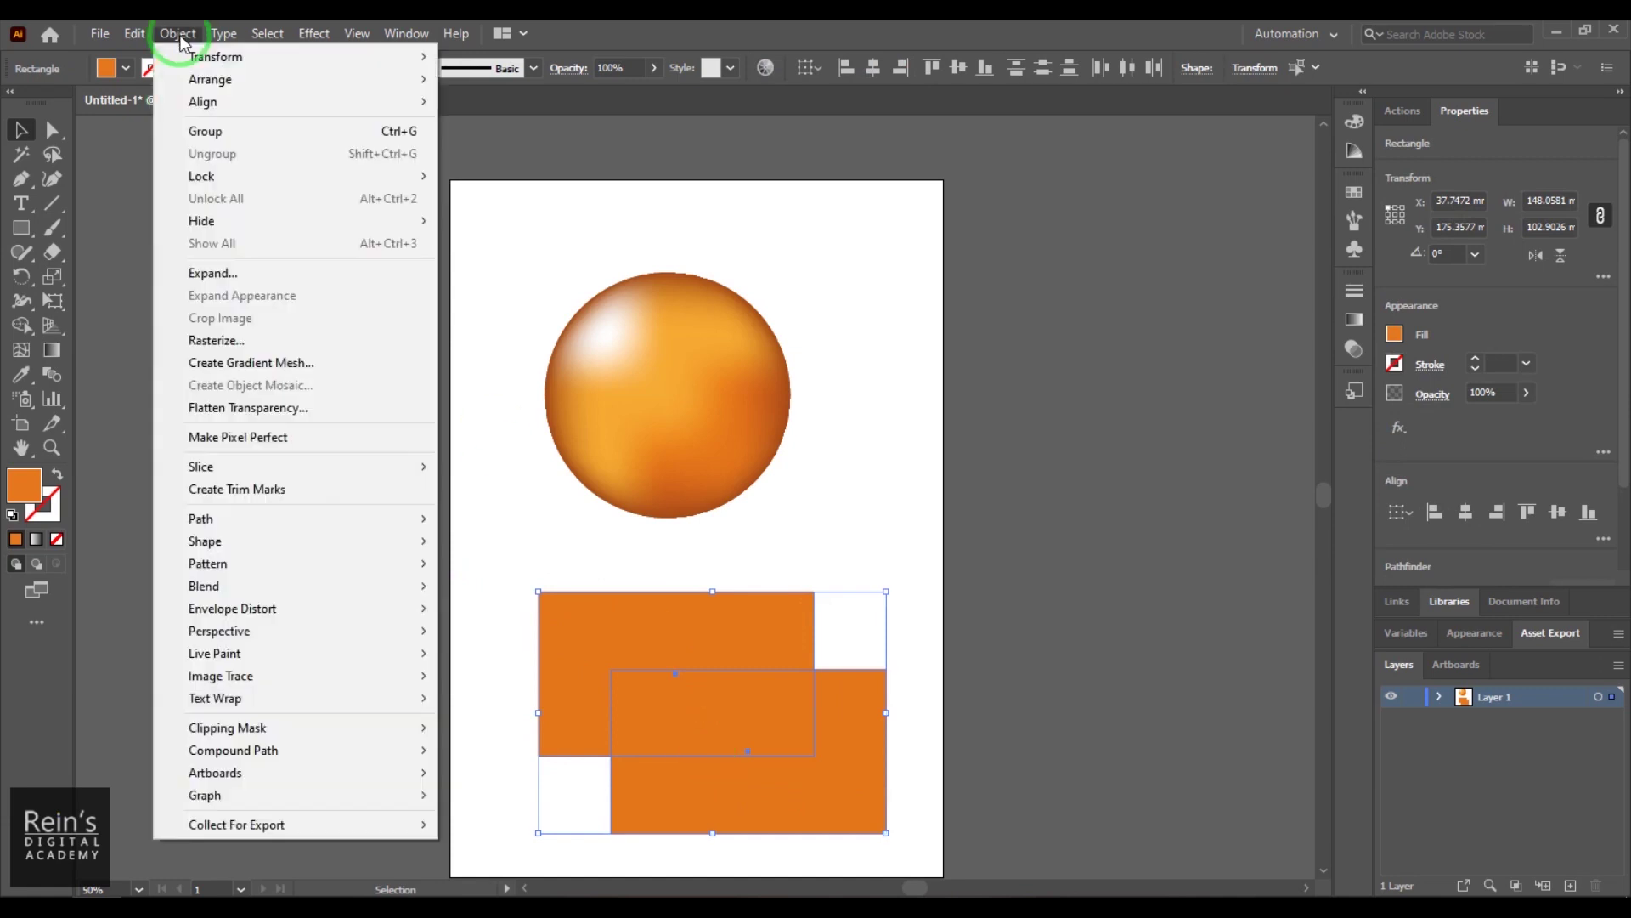
click(403, 374)
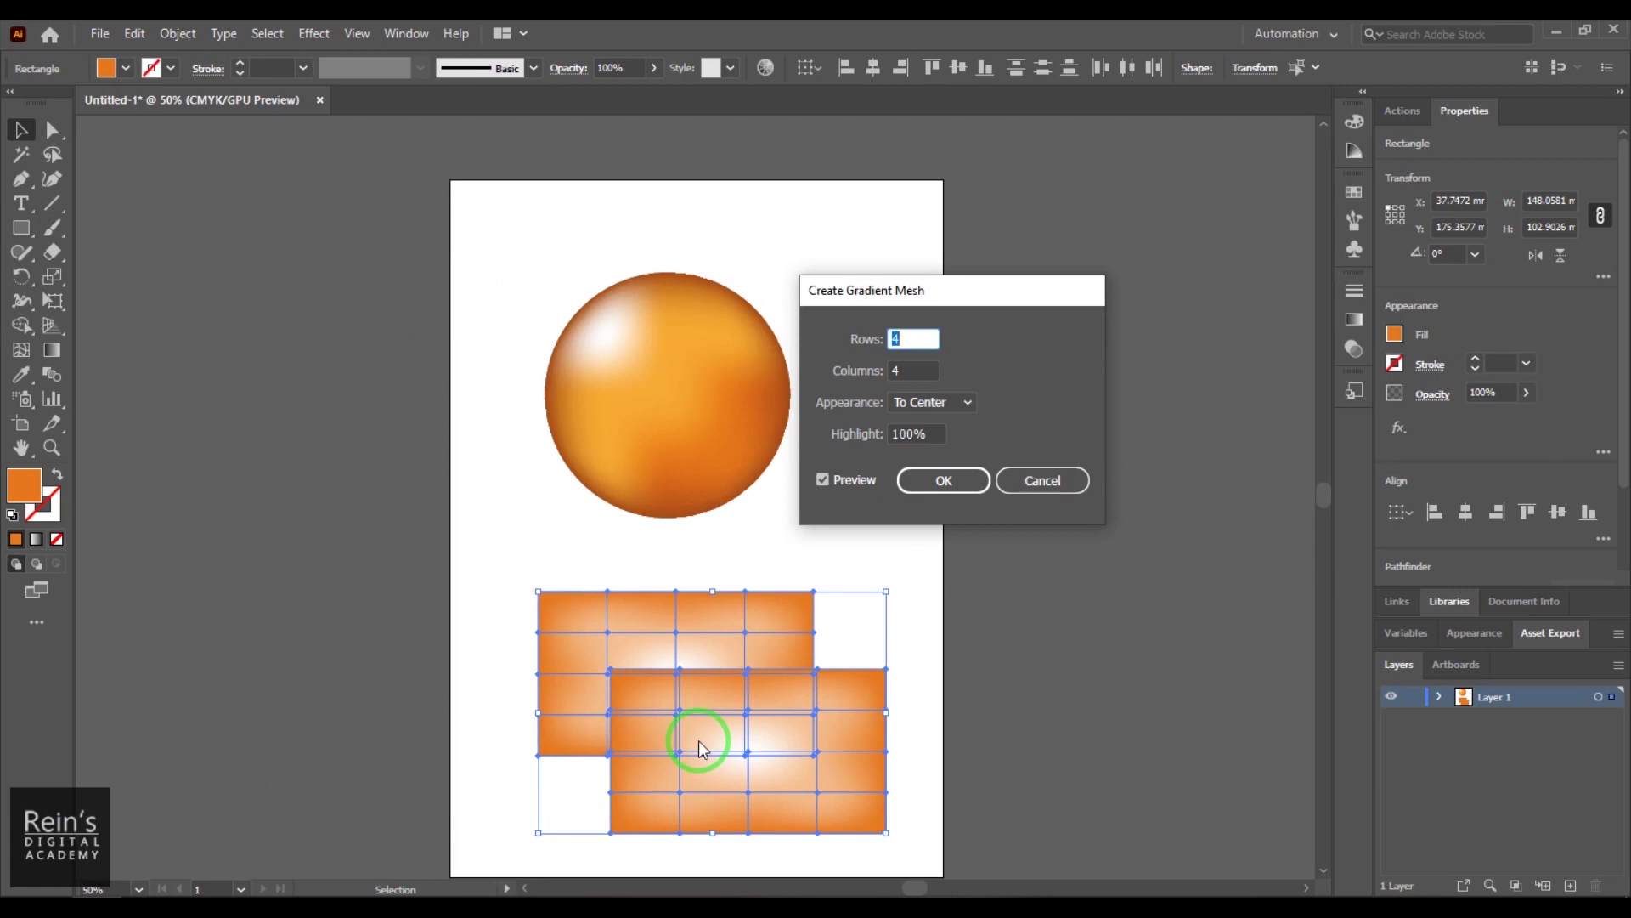
click(1042, 481)
click(674, 689)
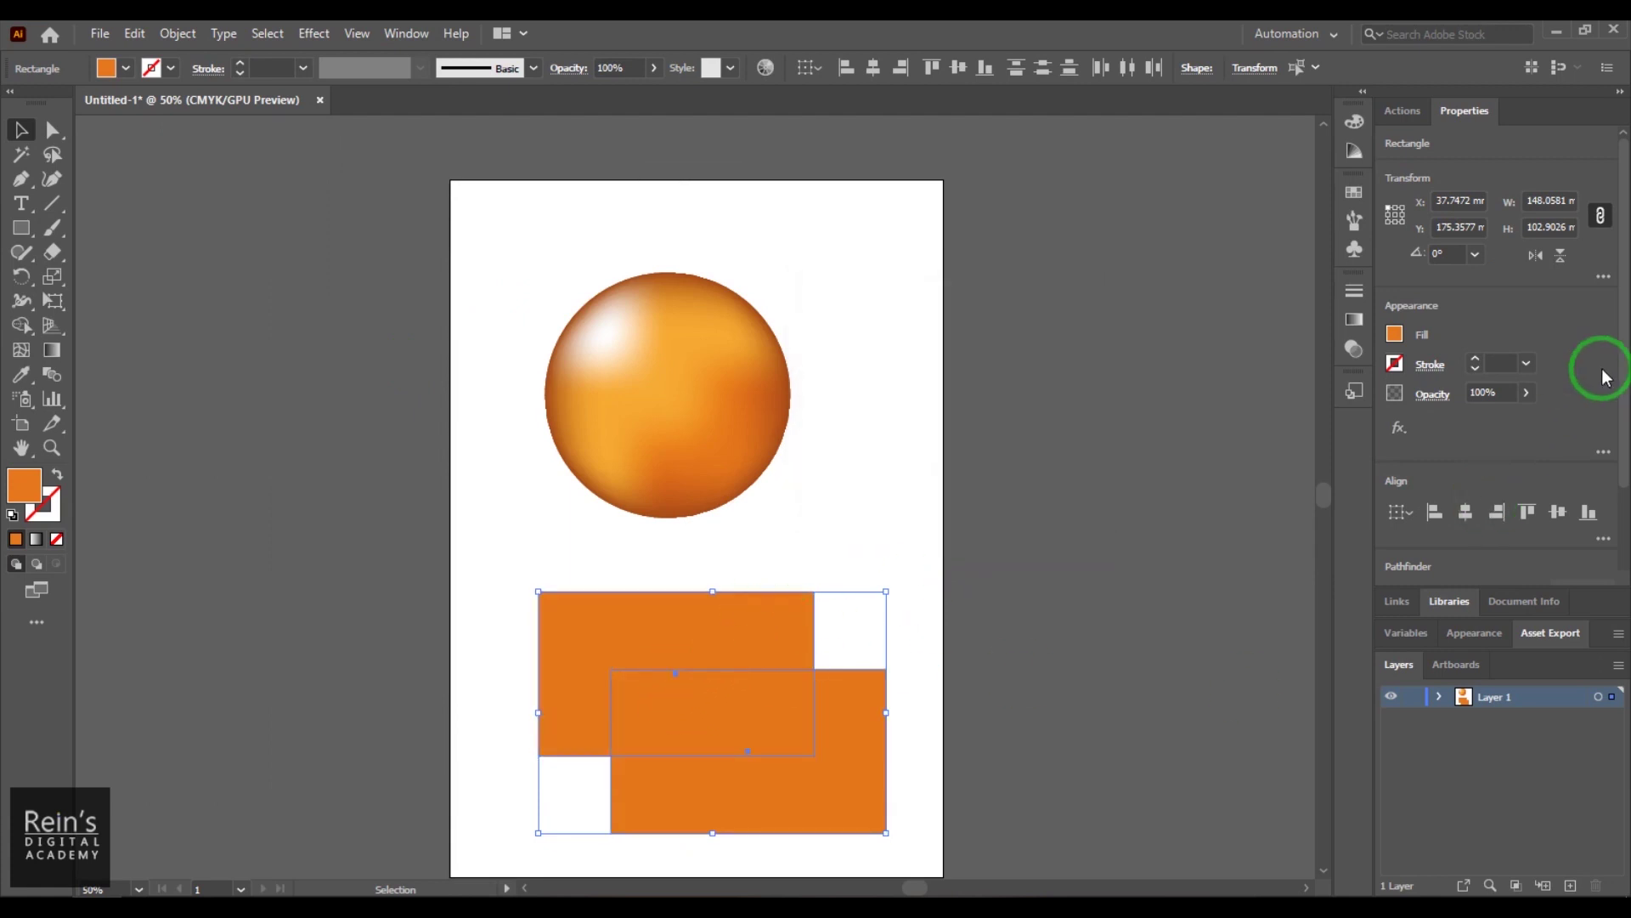
scroll(1604, 357, down, 3)
- Unite the two rectangles into one merged shape and reselect it
click(1399, 487)
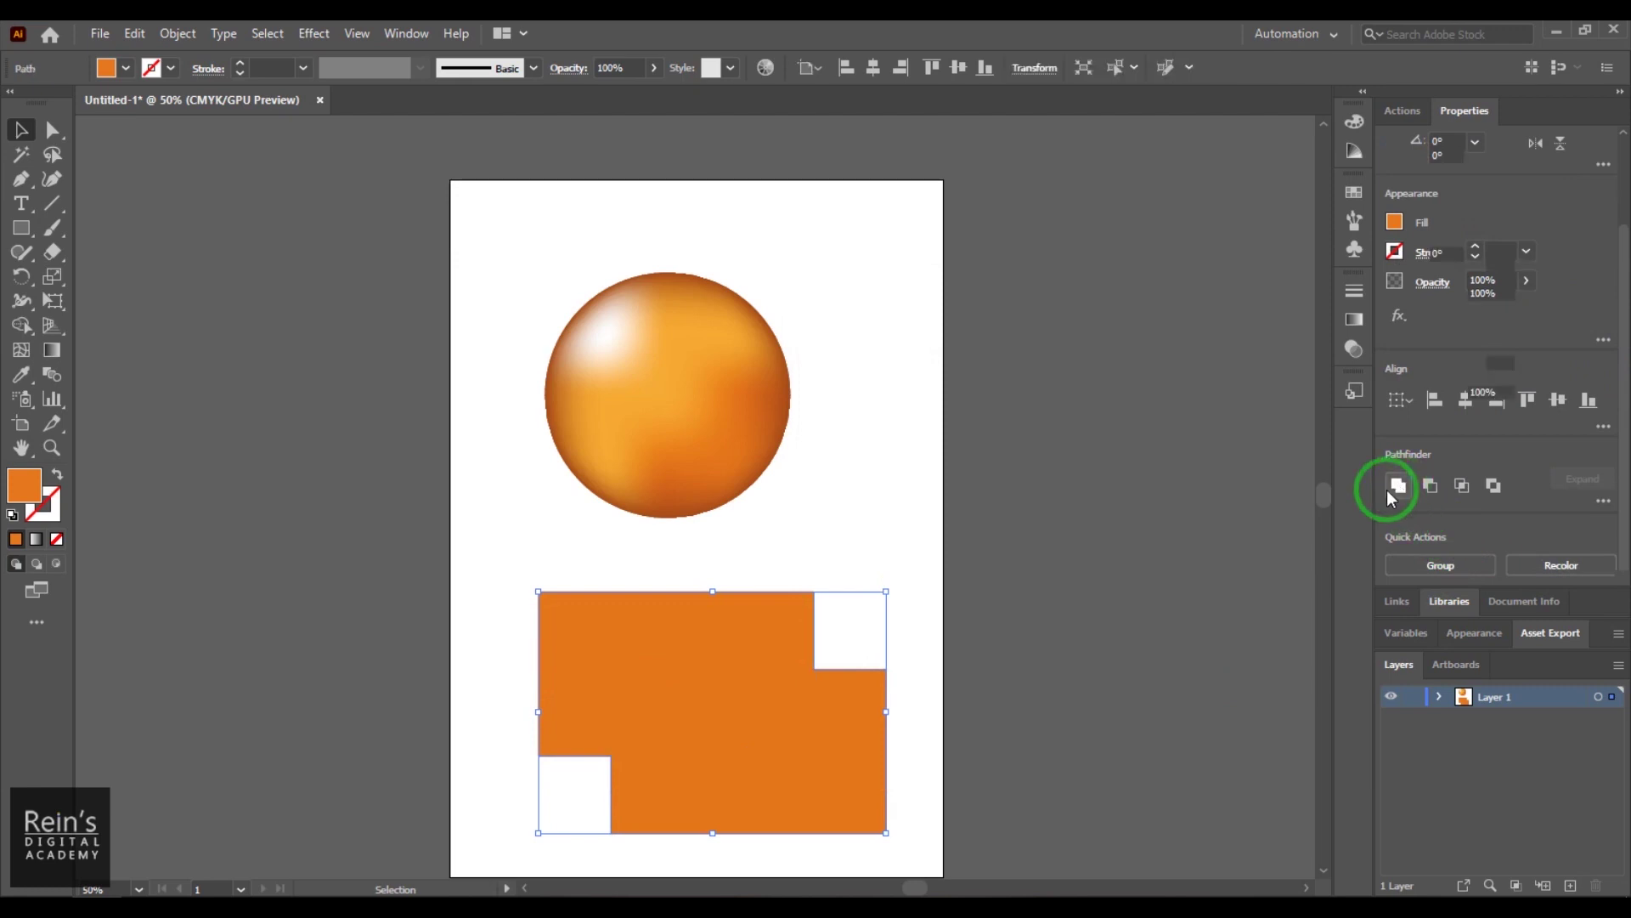
click(836, 632)
click(741, 690)
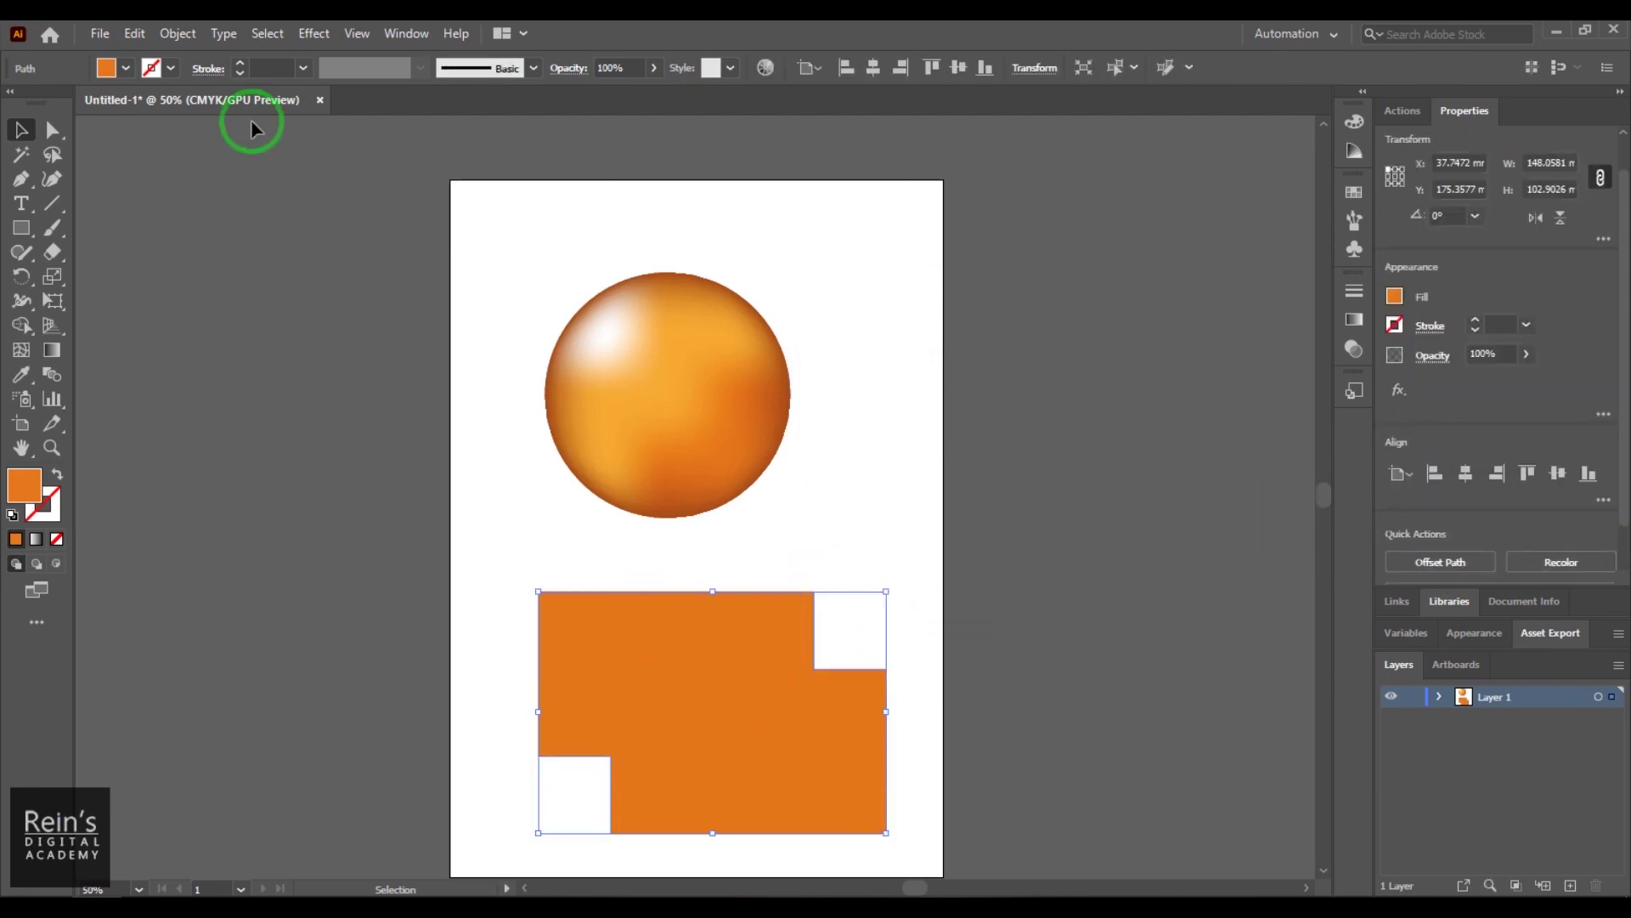
- Apply a gradient mesh to the merged shape, move it up-left, then delete it
click(178, 33)
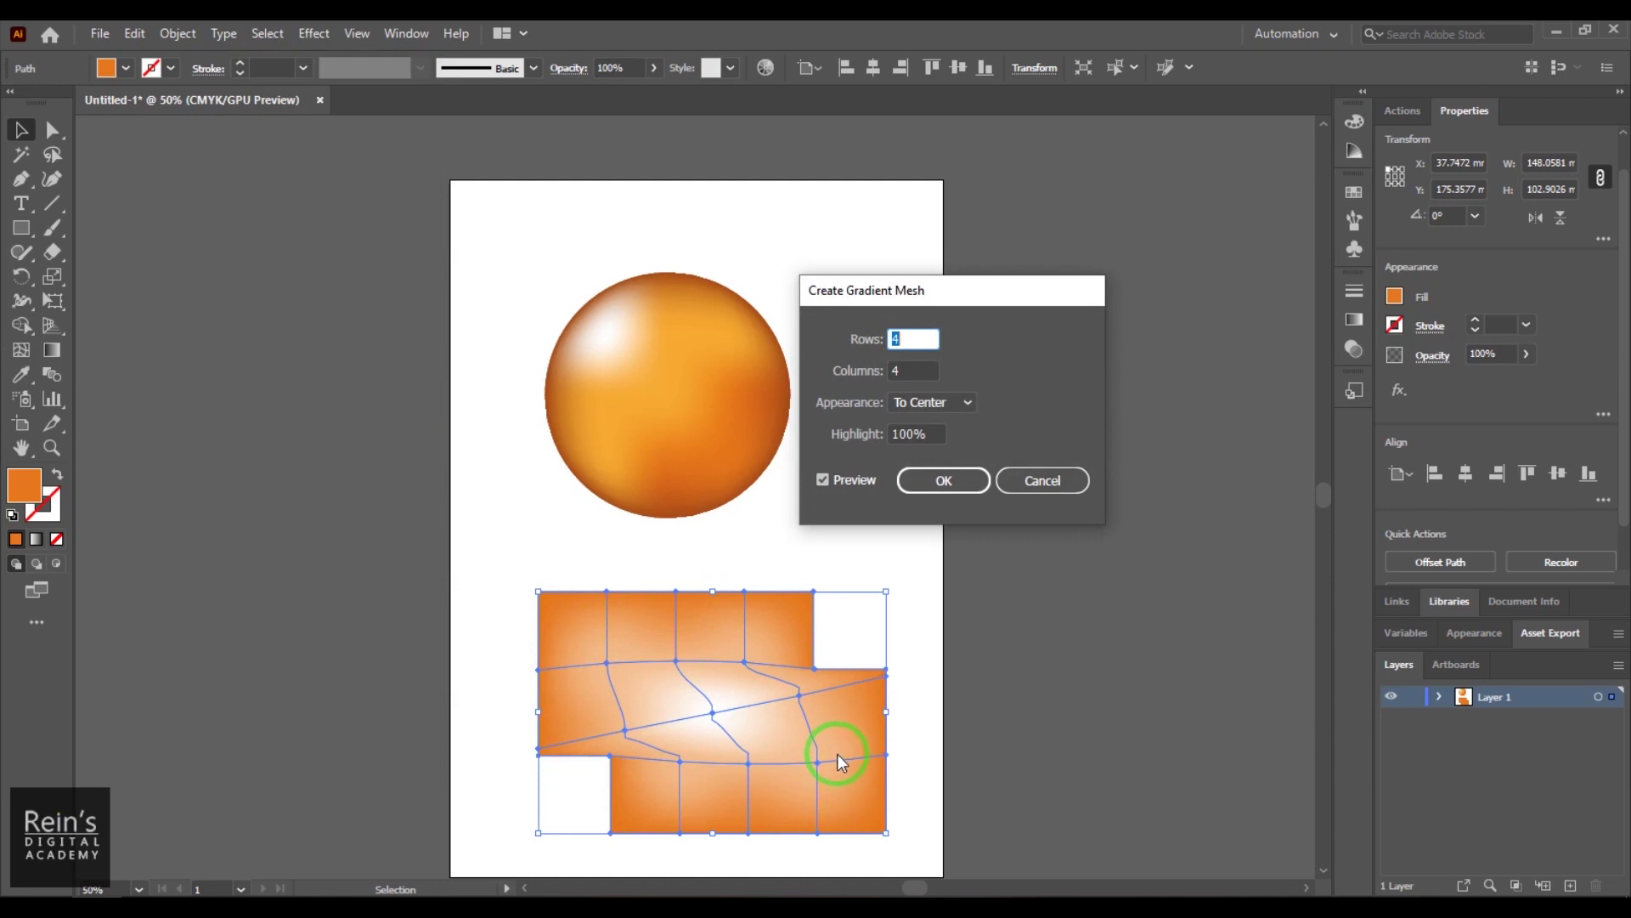
click(944, 480)
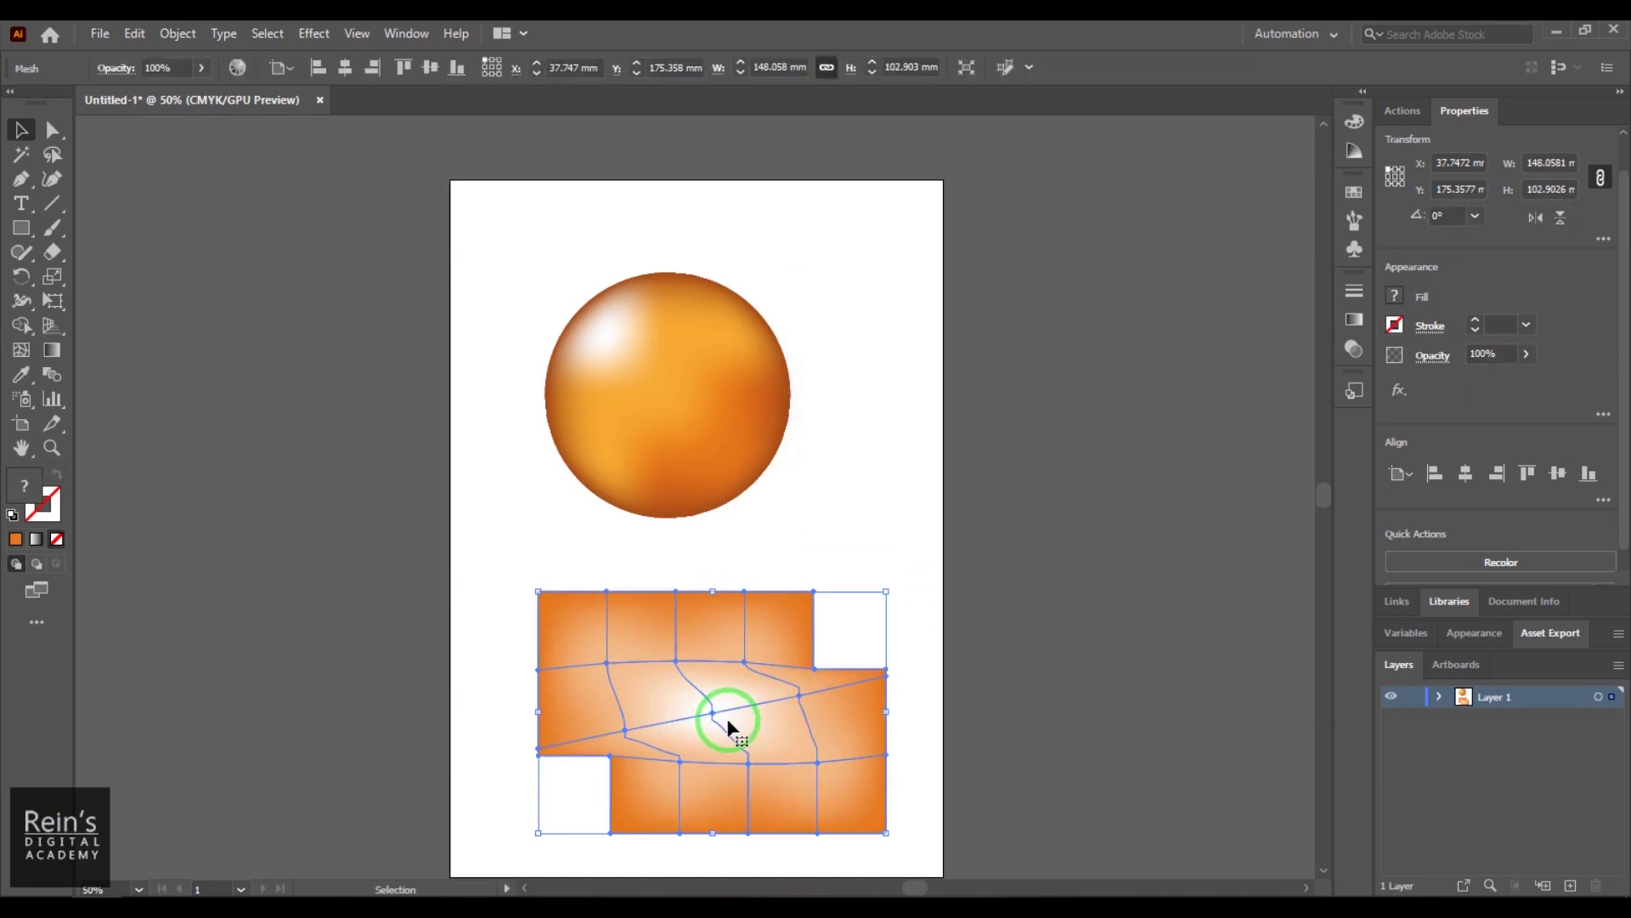
drag(729, 720, 714, 698)
key(Delete)
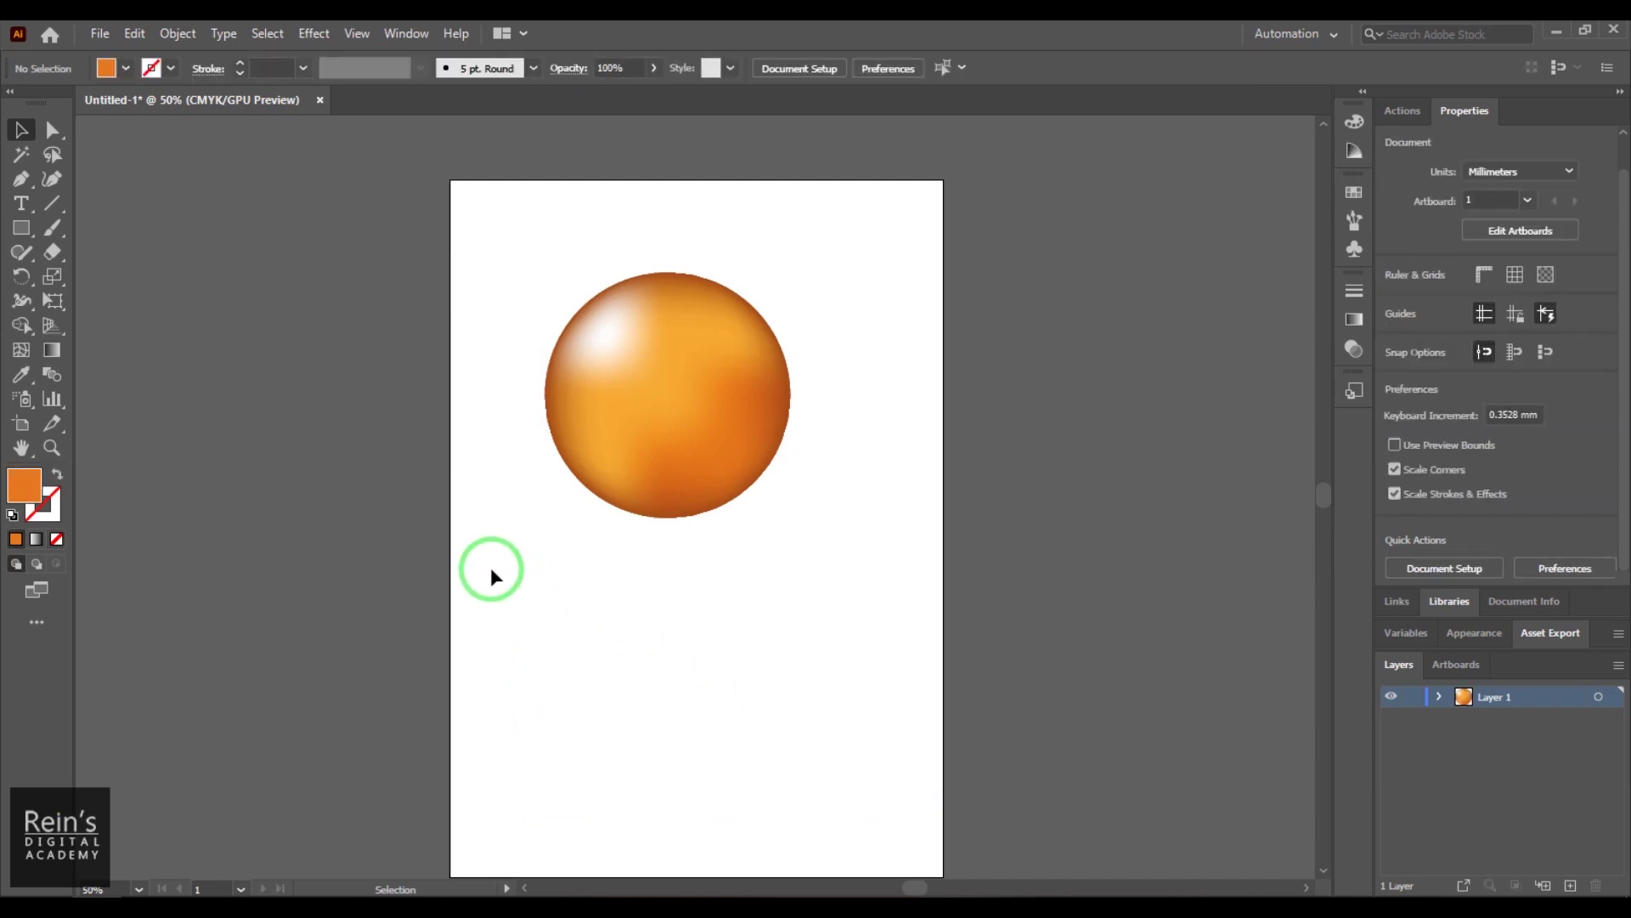
- Move the glossy sphere up and to the left, then deselect it
mouse_move(662, 420)
mouse_down()
mouse_move(659, 387)
mouse_move(662, 420)
mouse_up()
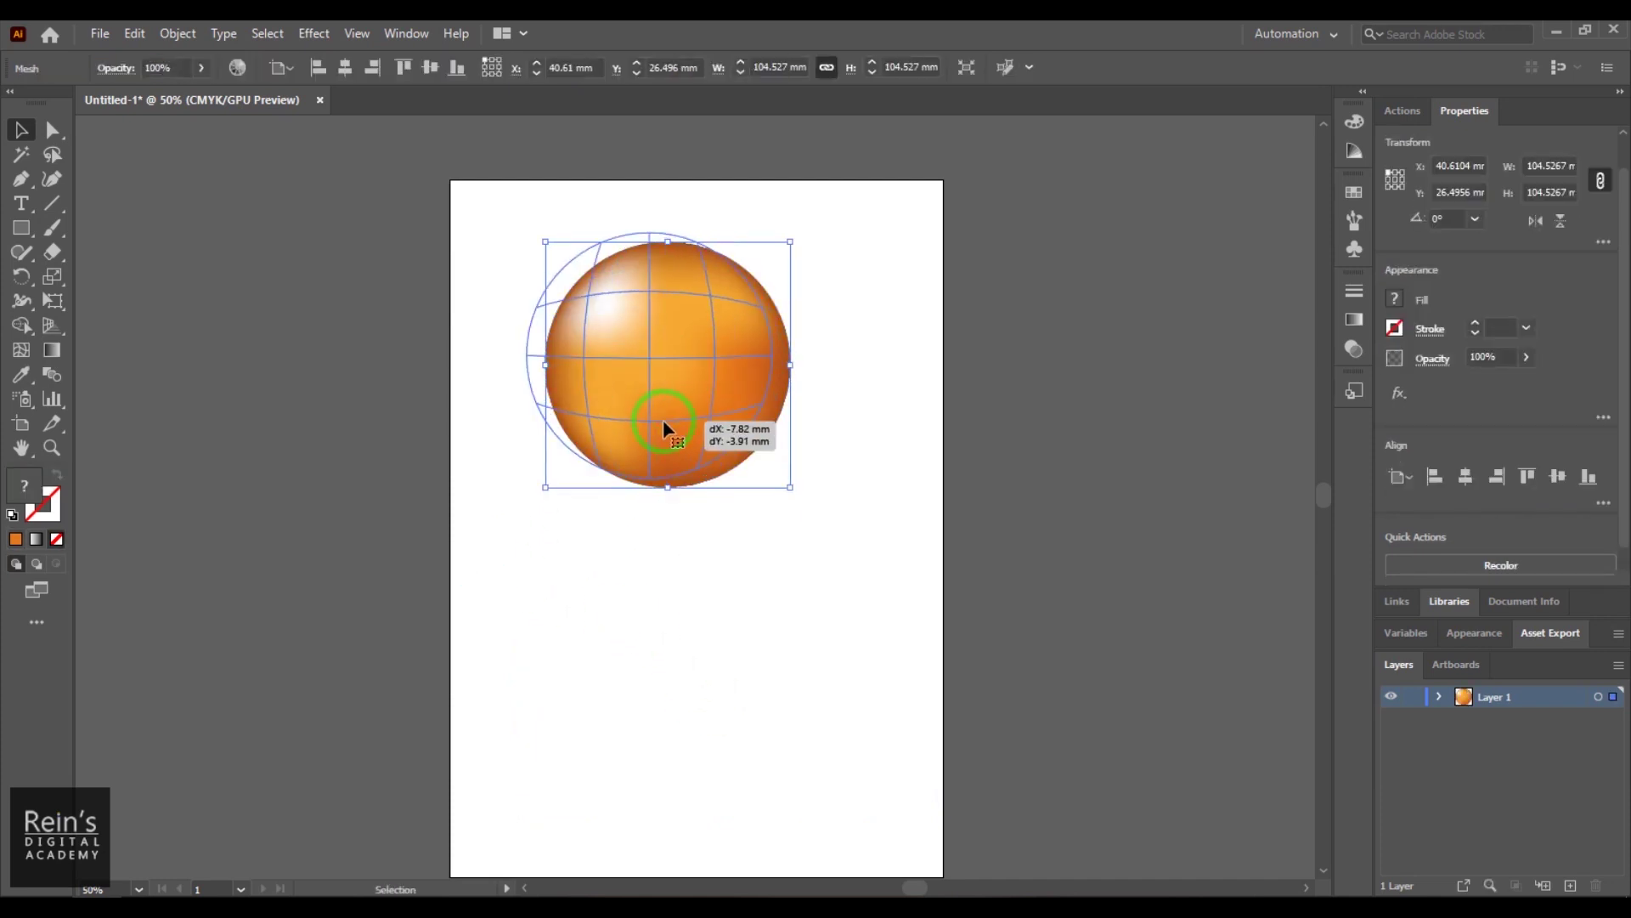
click(717, 615)
click(685, 463)
click(177, 33)
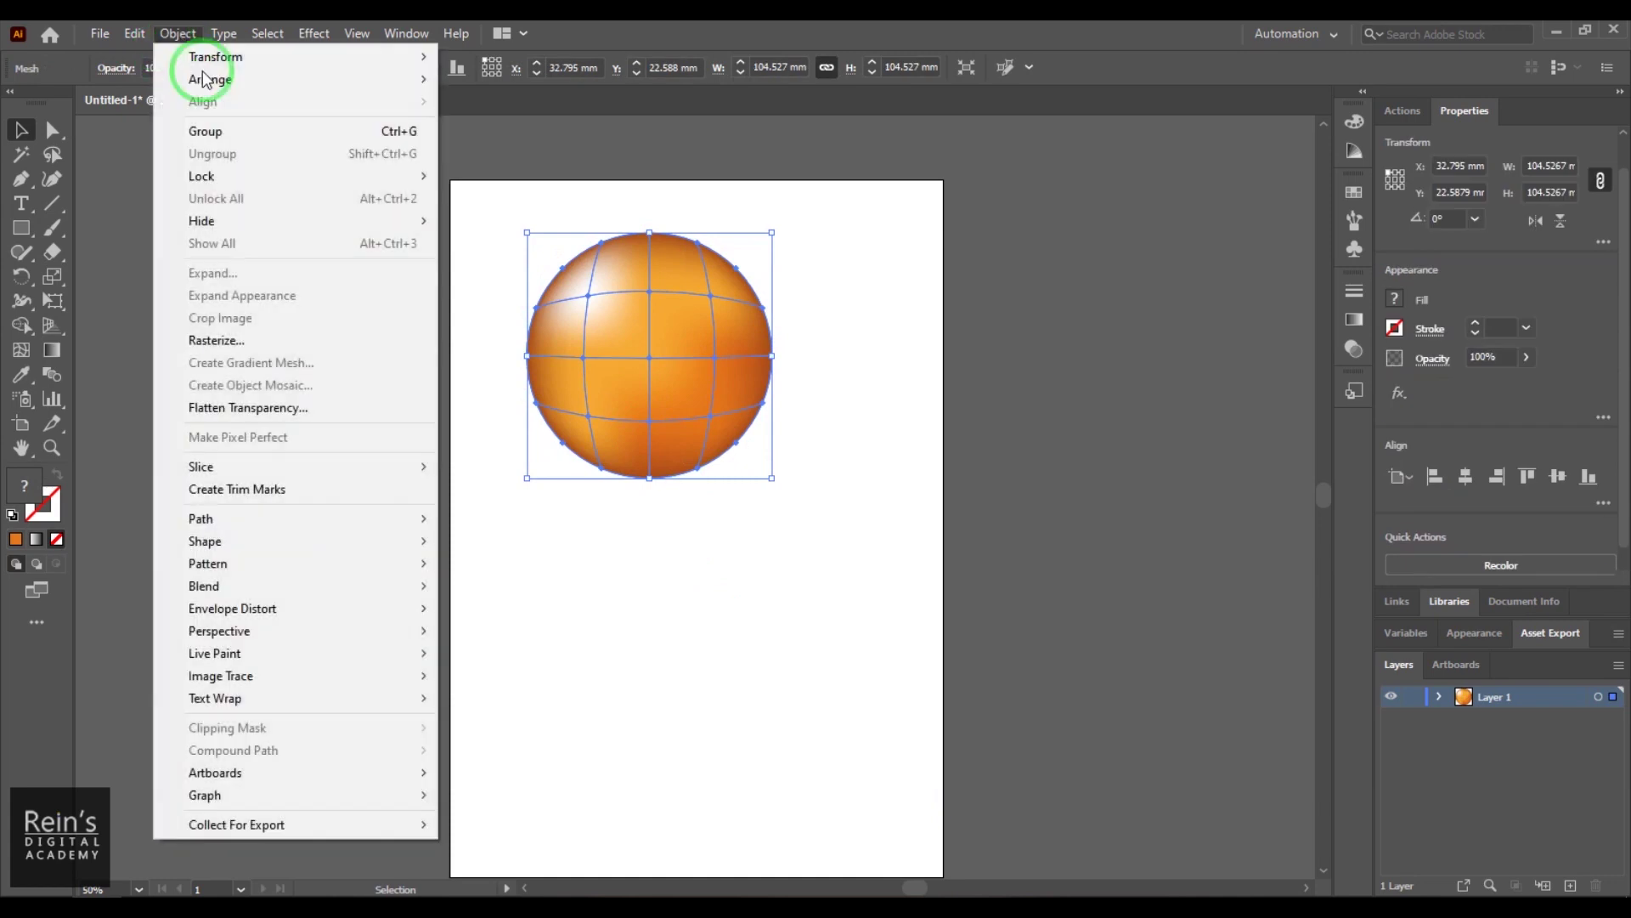
click(665, 659)
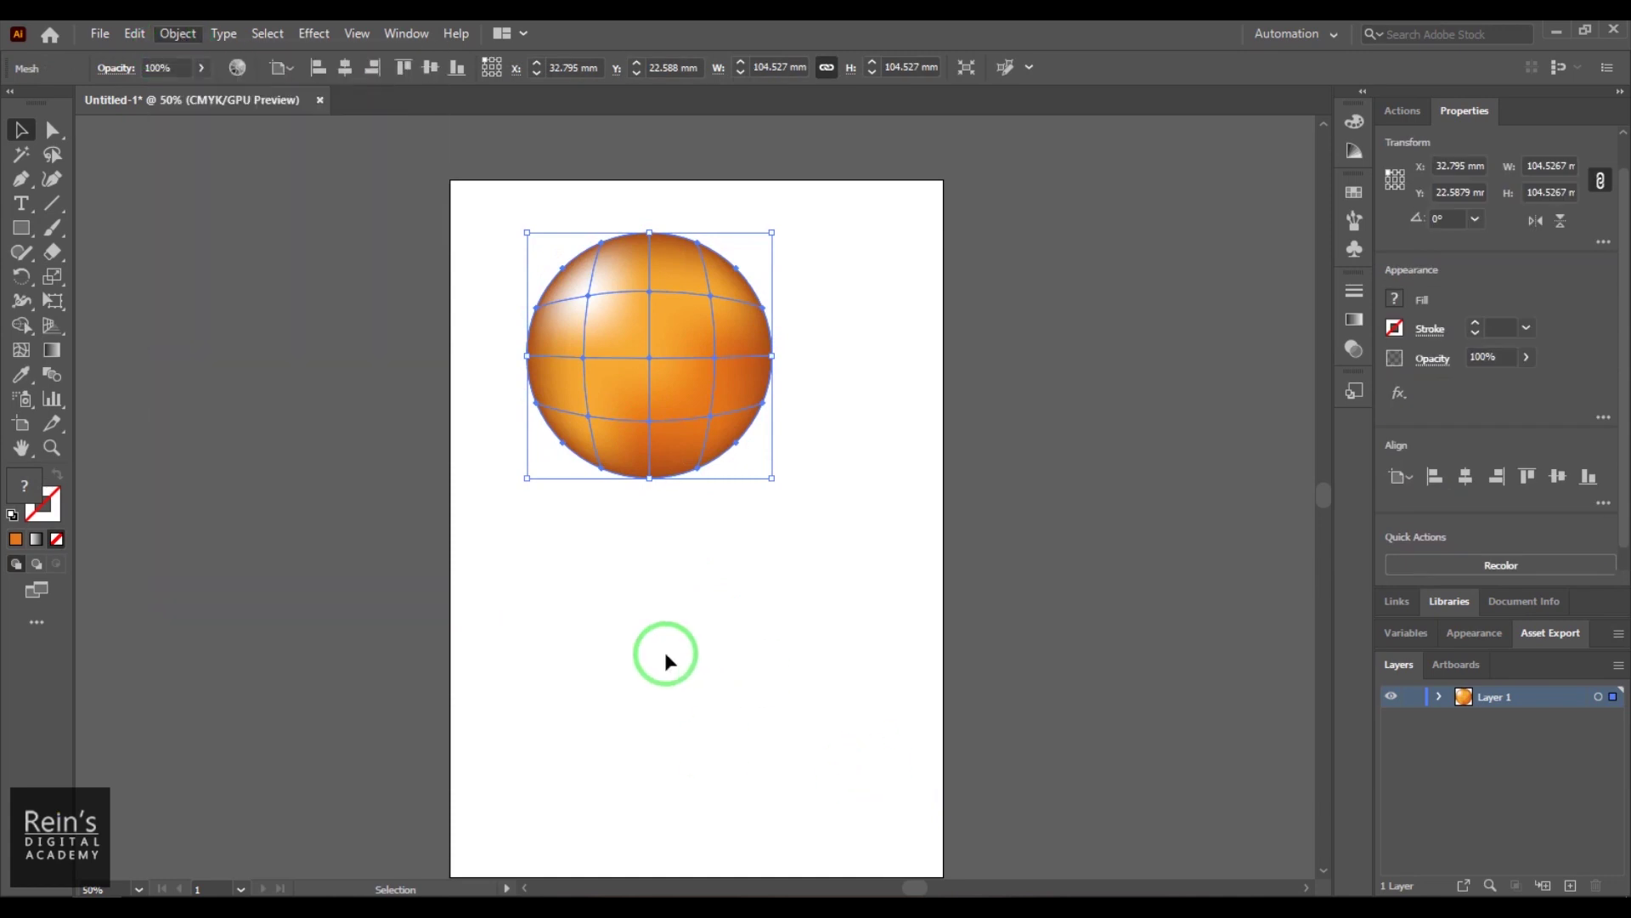
click(707, 650)
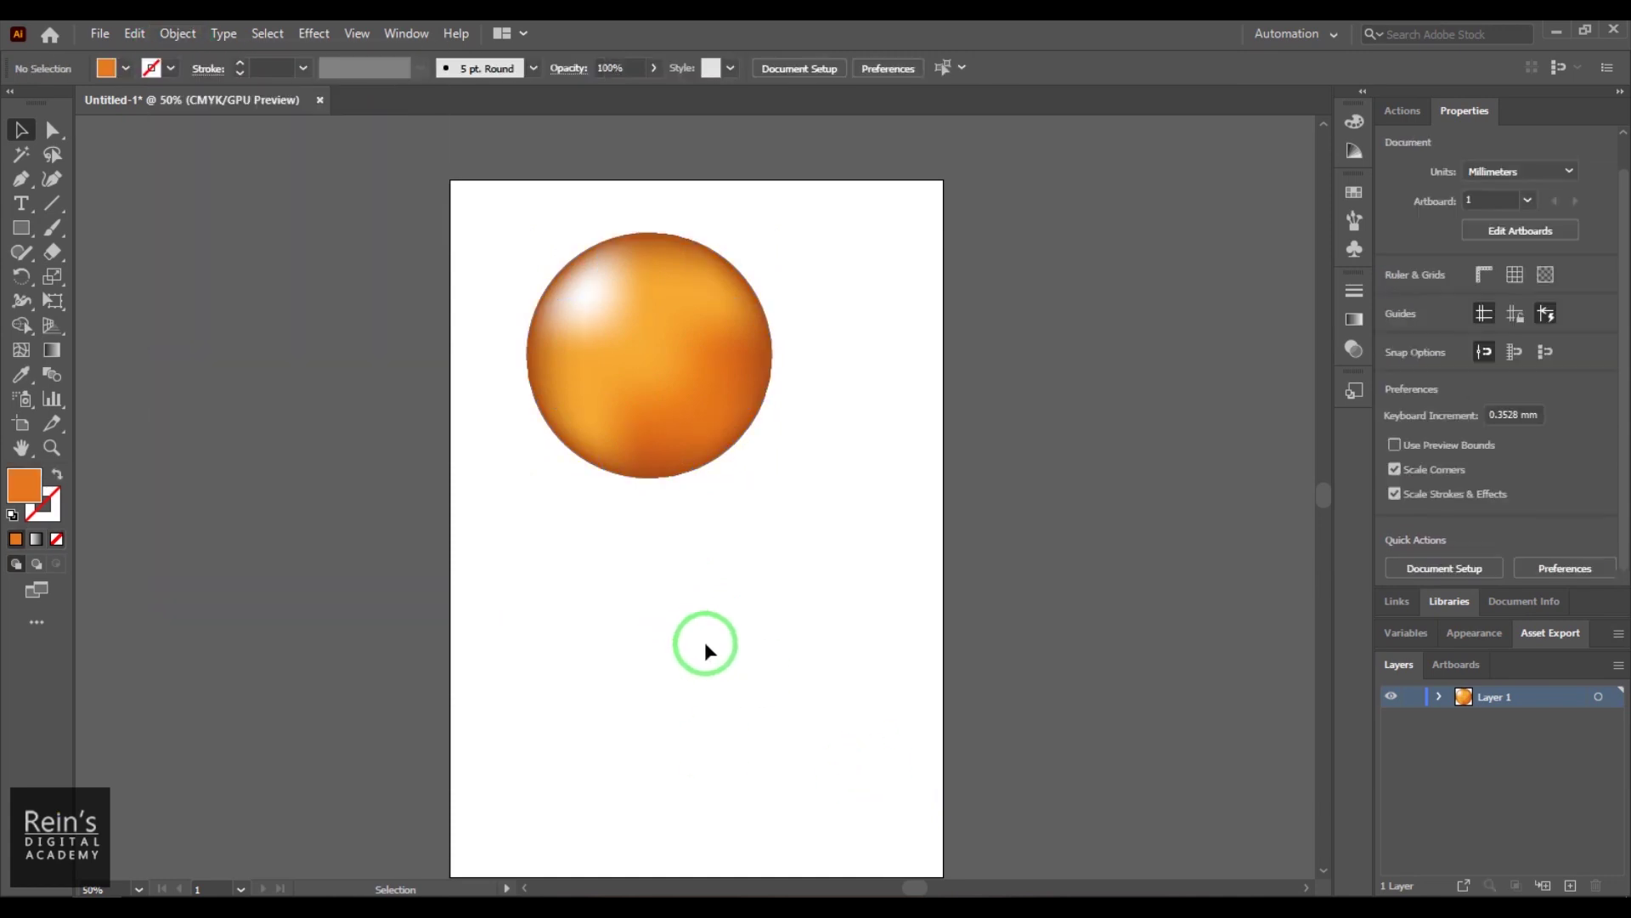
- Draw a circle about 100.73 mm wide below the sphere and add its first mesh point
click(24, 231)
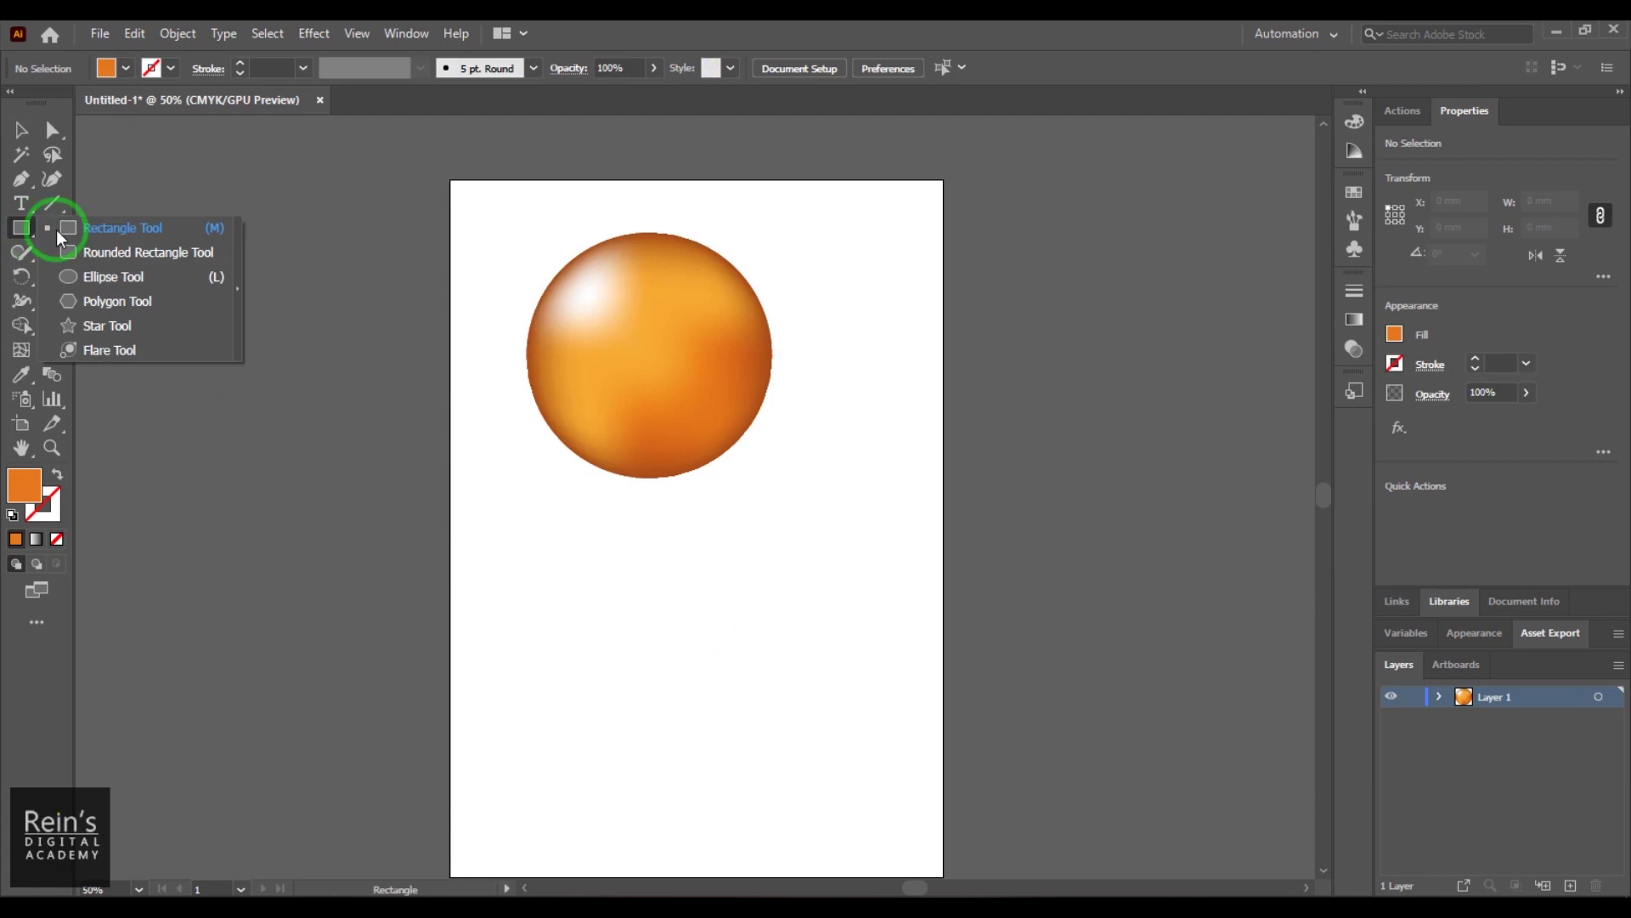
click(164, 278)
drag(583, 581, 820, 806)
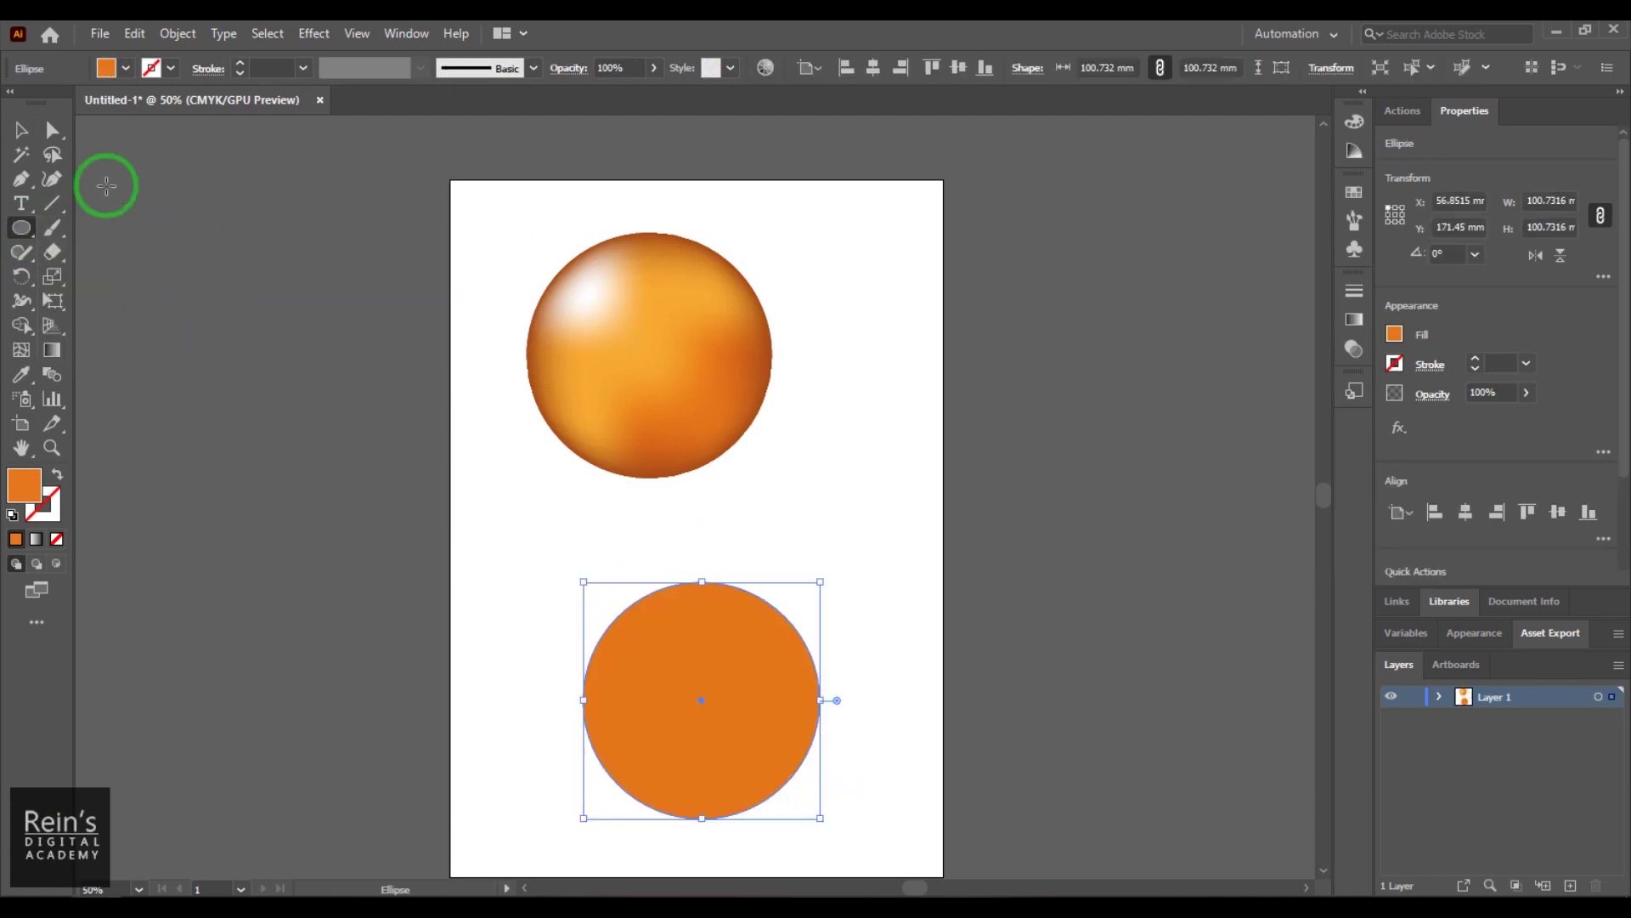
click(22, 130)
click(22, 348)
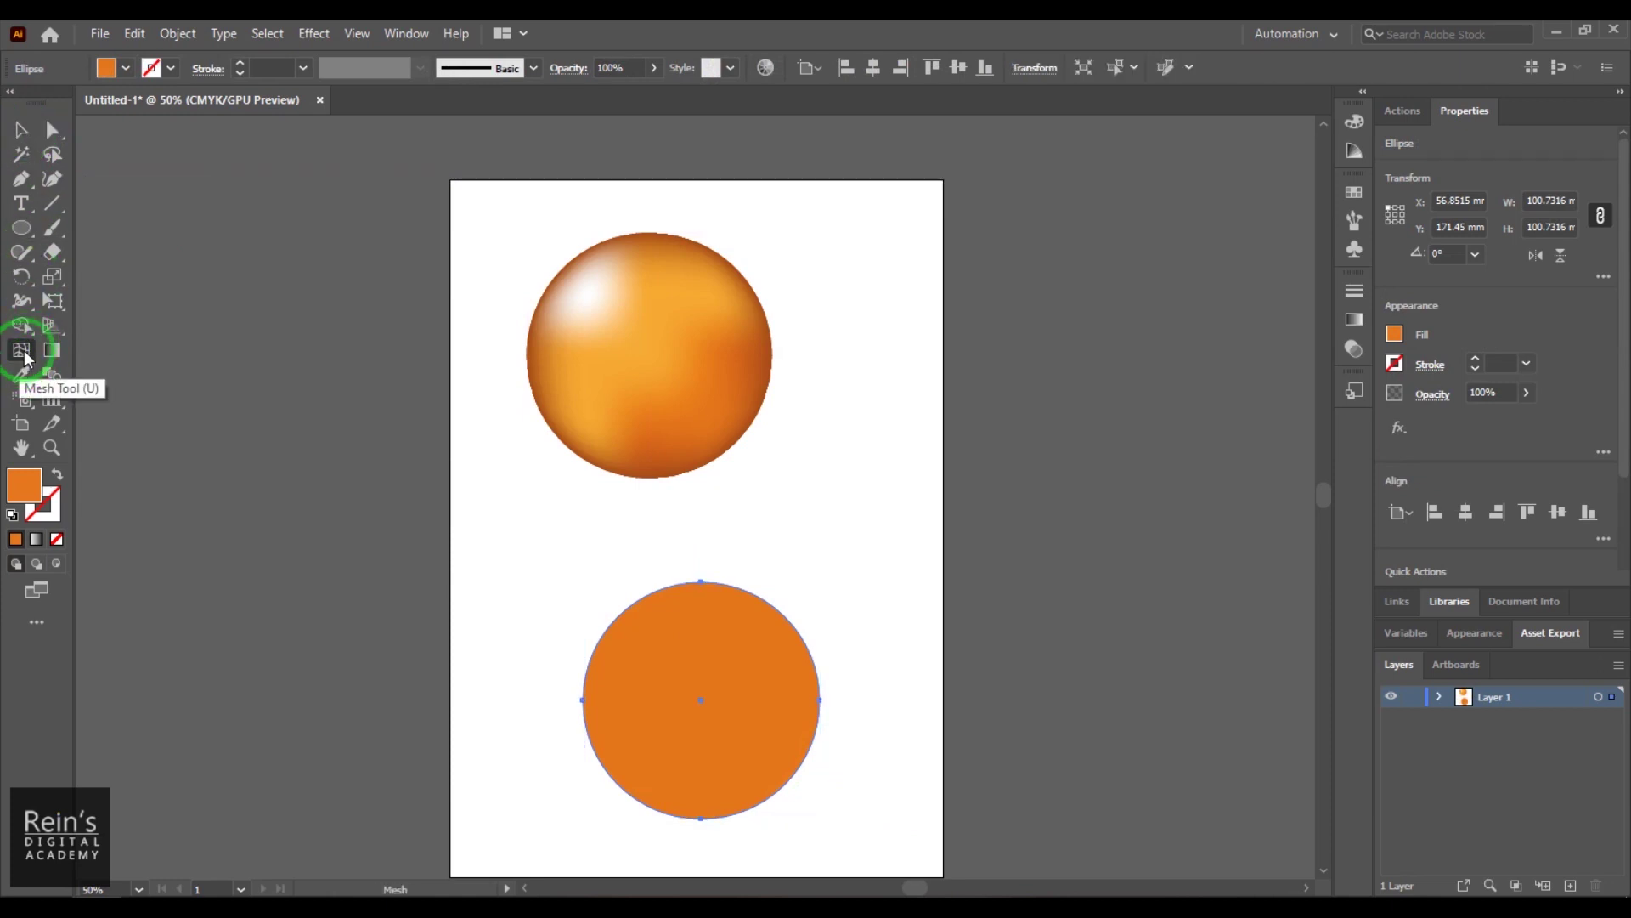
click(696, 685)
- Add a mesh point lower in the circle and remove two extra mesh points
click(709, 747)
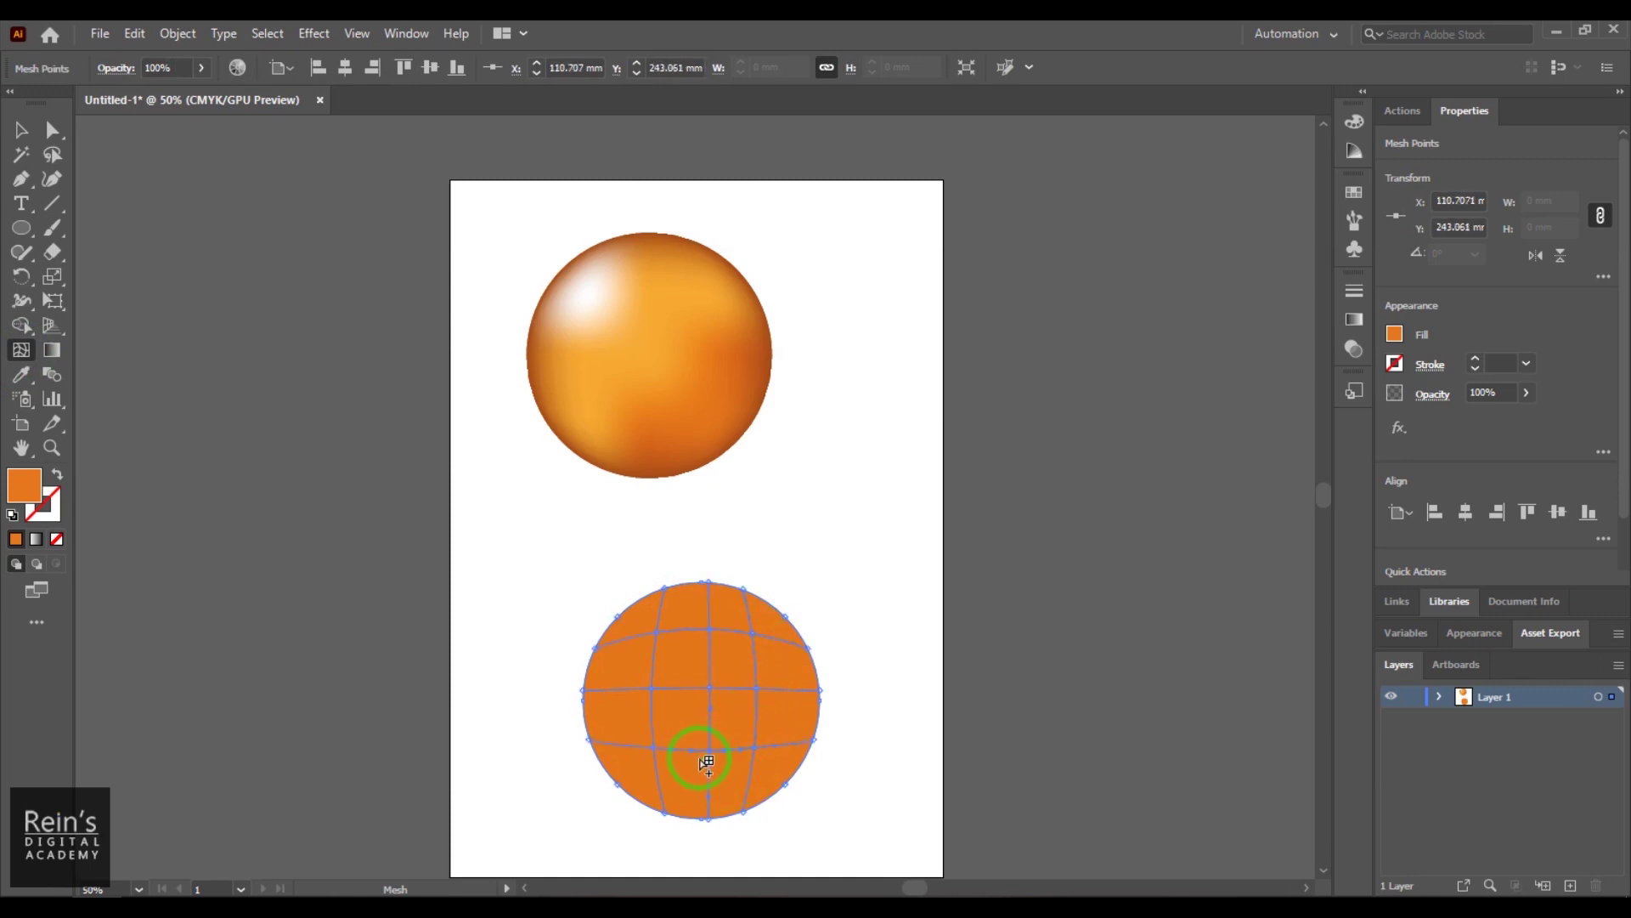
alt+click(651, 691)
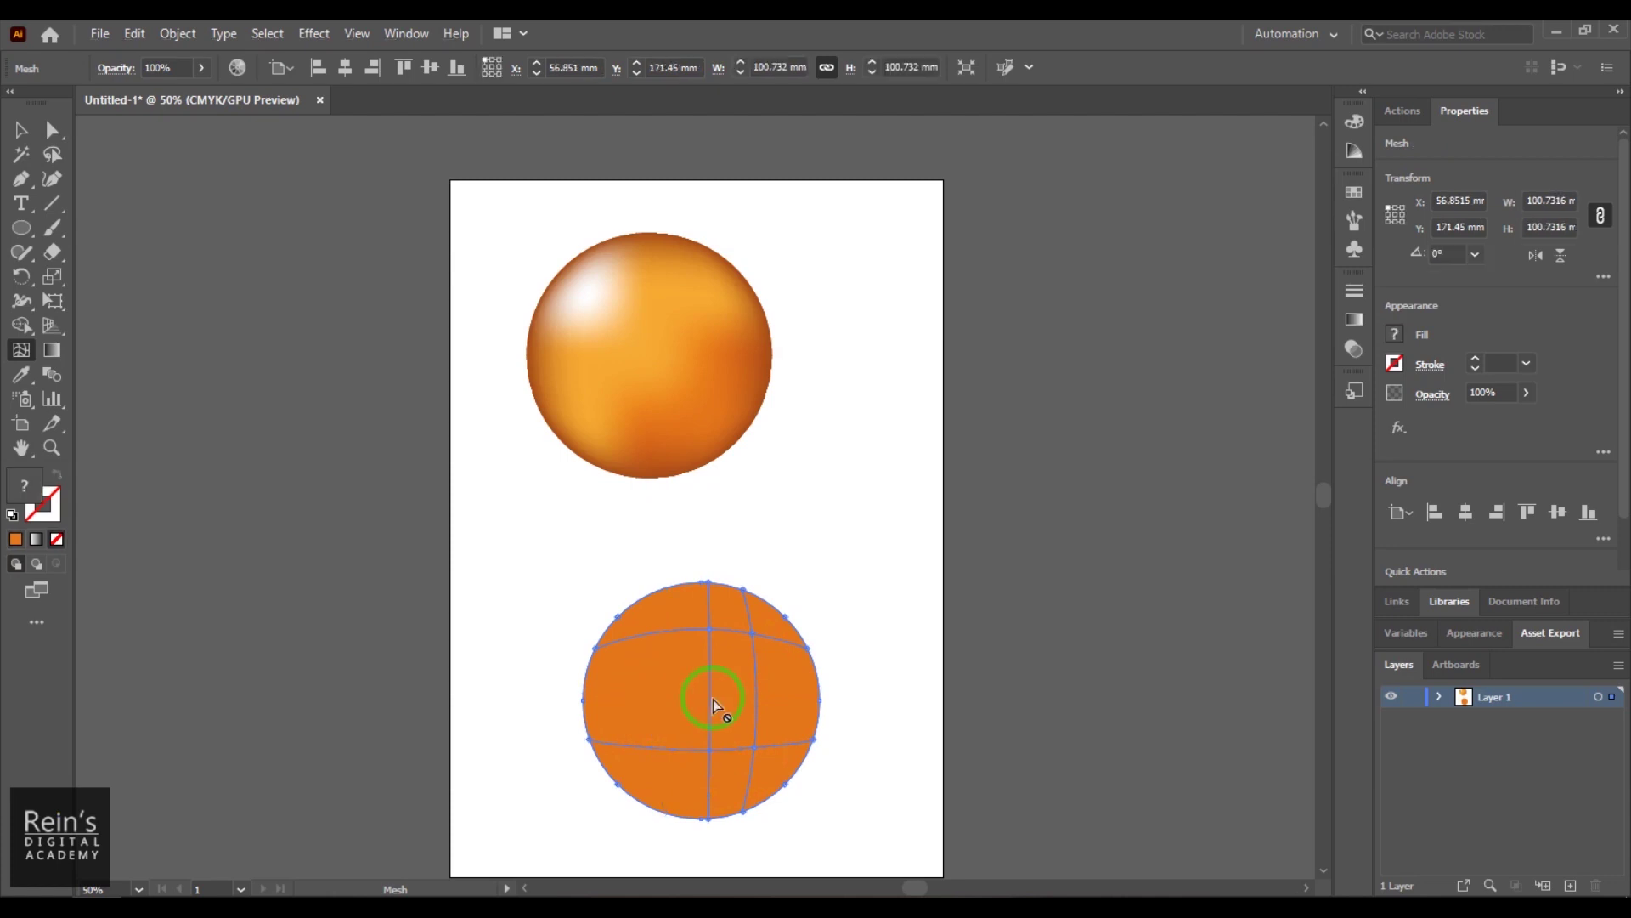
alt+click(756, 748)
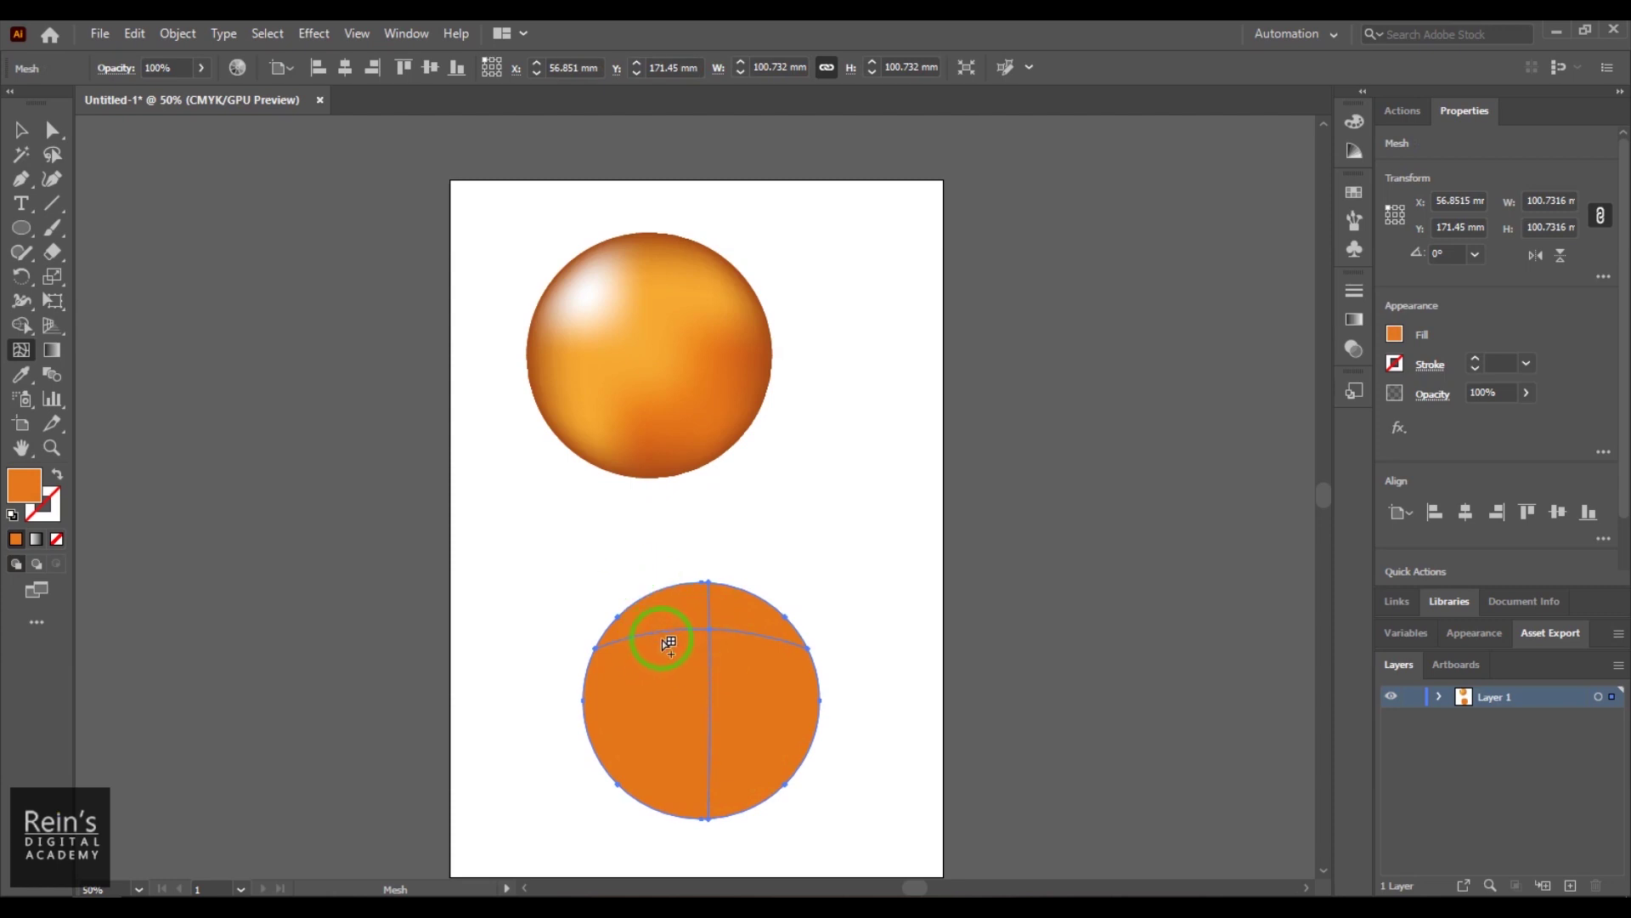
- Lasso a mesh point in the upper circle and colour it lighter orange (R249 G157 B88)
click(63, 156)
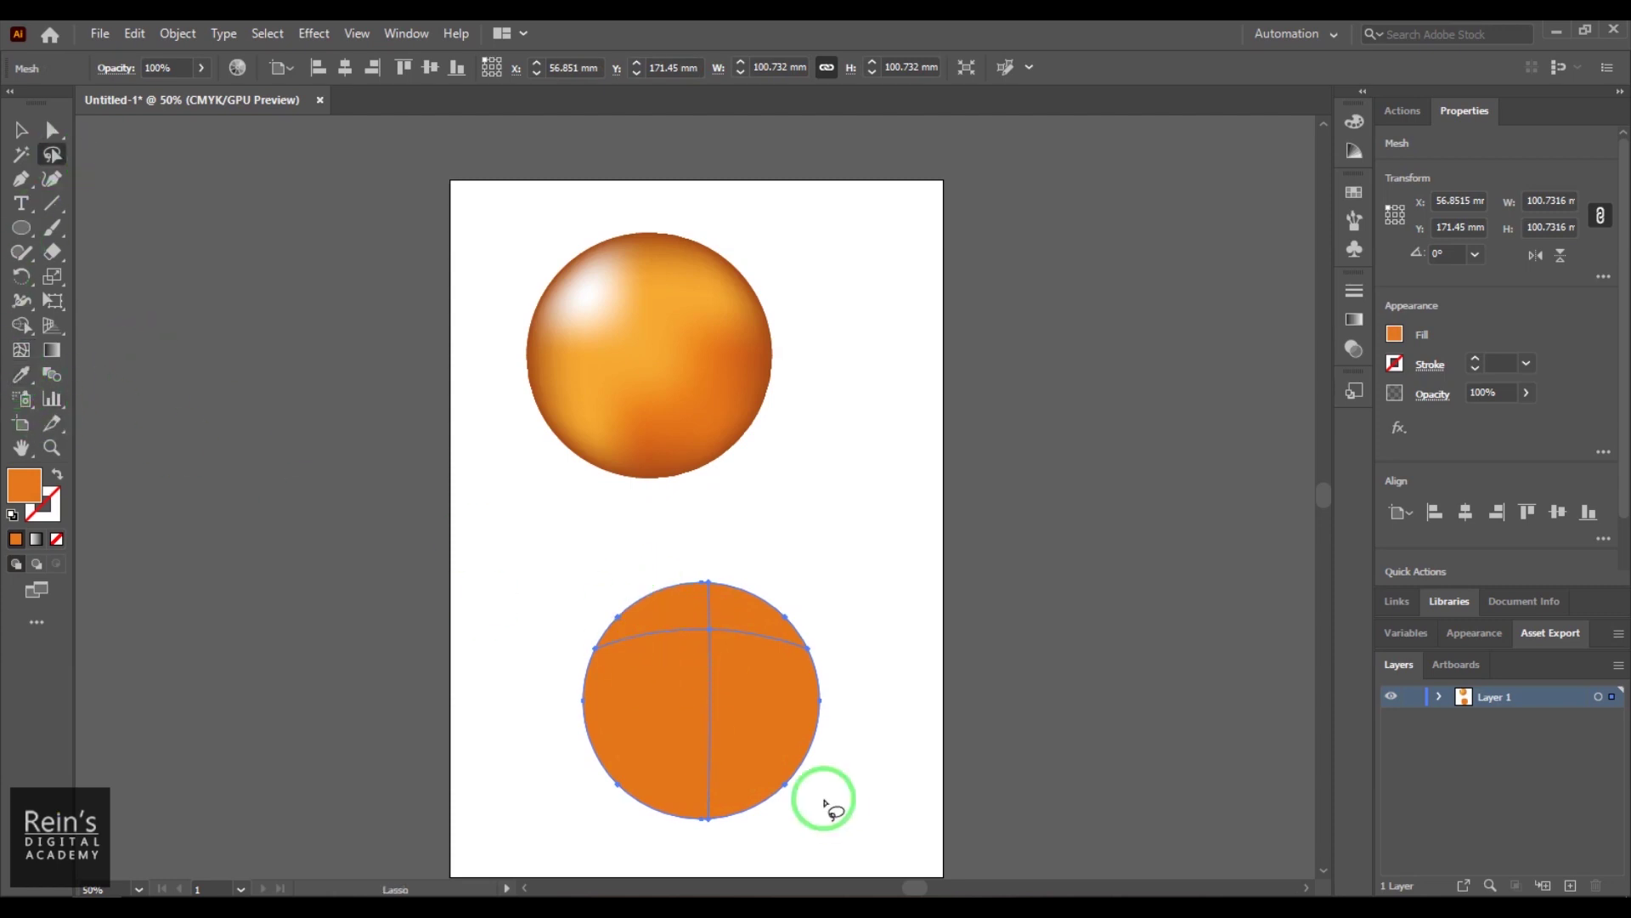
drag(694, 610, 699, 633)
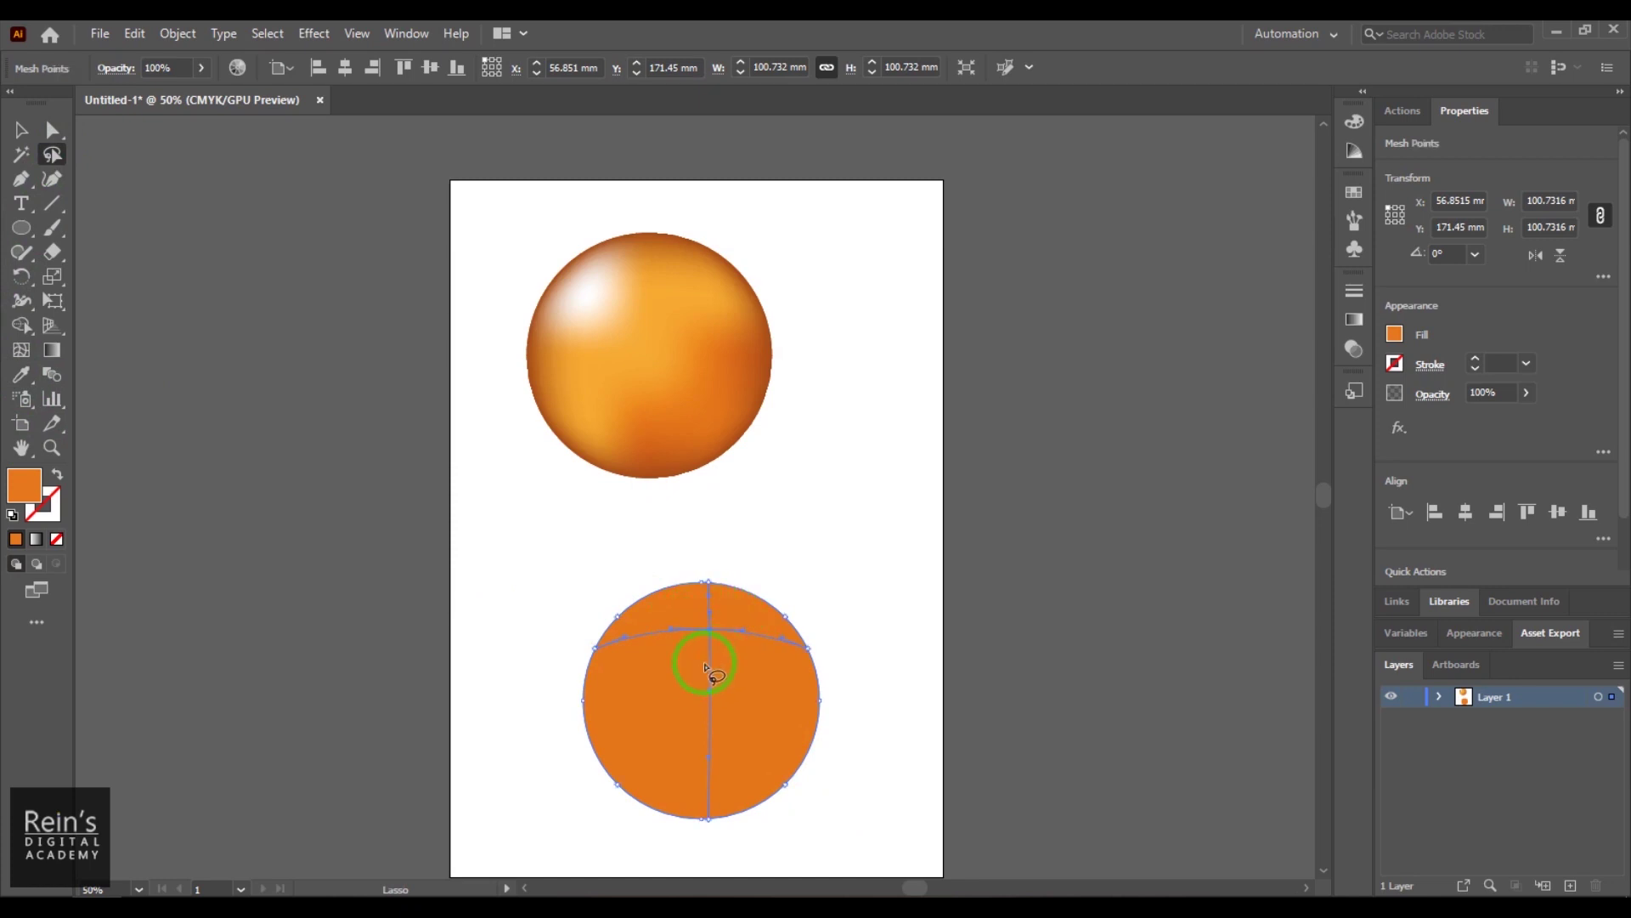
double_click(25, 483)
click(1139, 255)
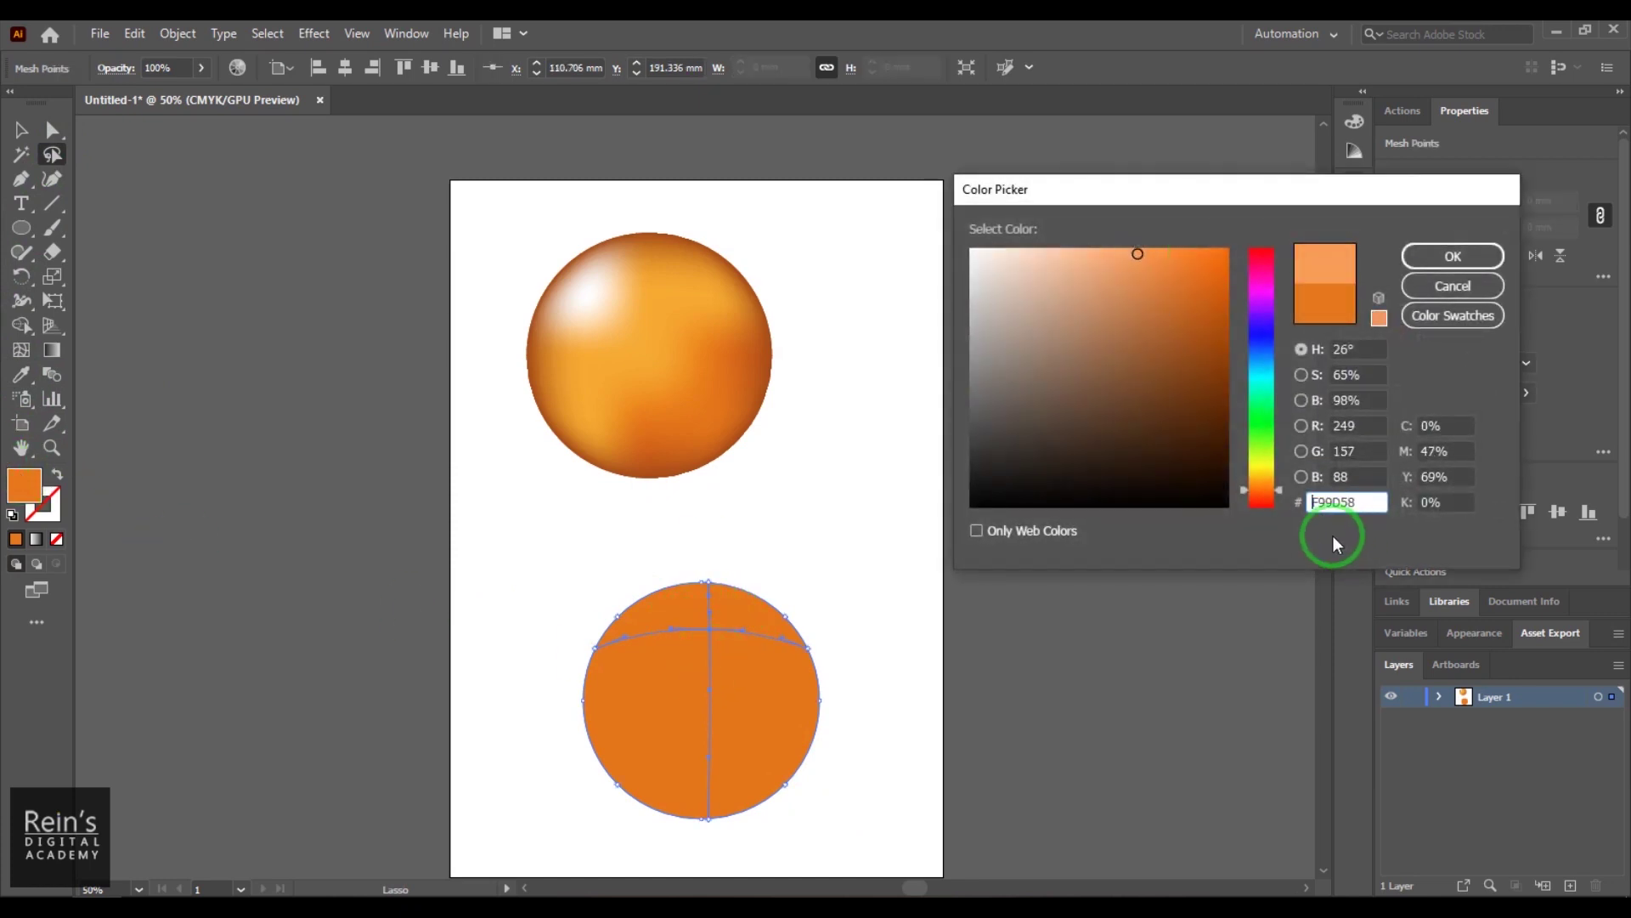
click(1261, 475)
click(1434, 288)
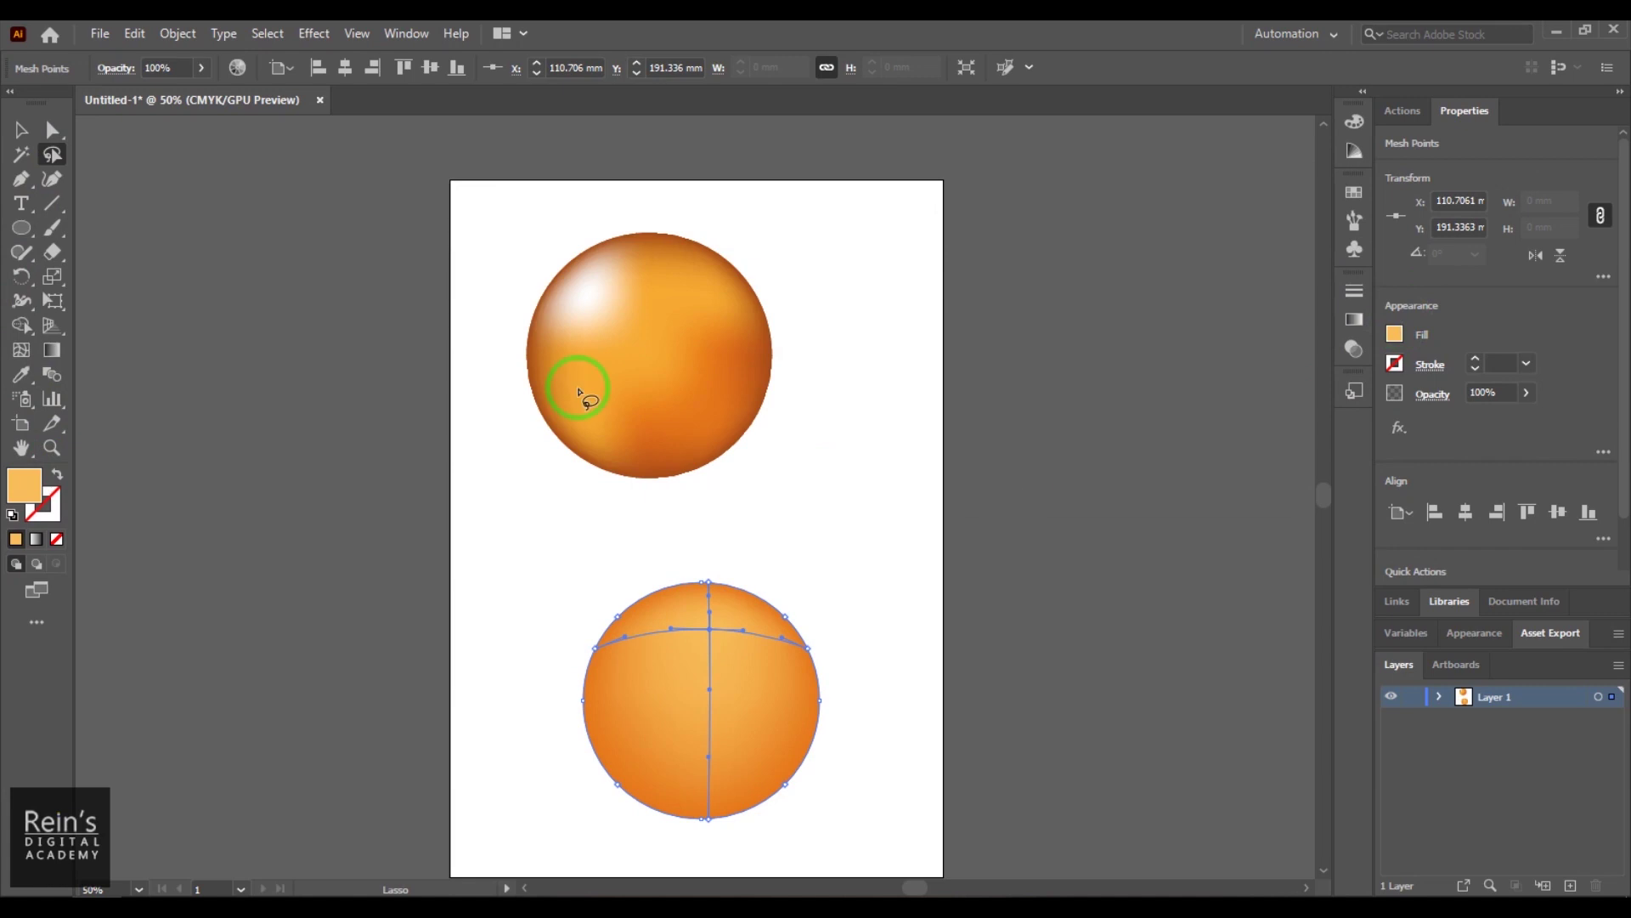
click(20, 130)
click(938, 623)
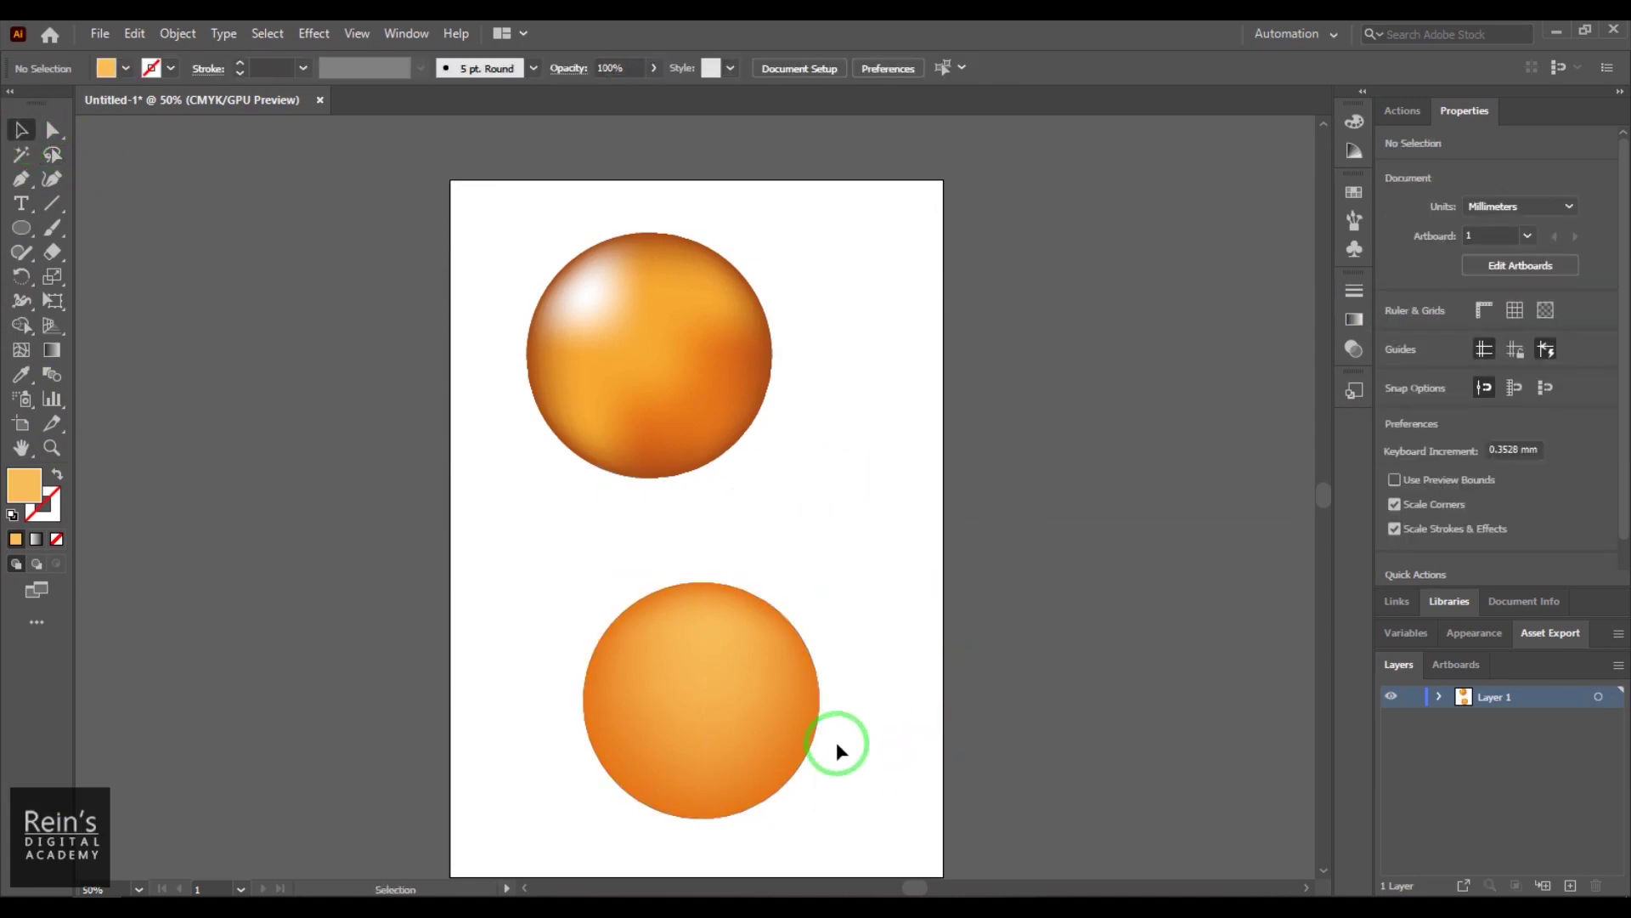
- Move the mesh circle to overlap the first sphere, then draw a new circle near the page bottom
click(744, 690)
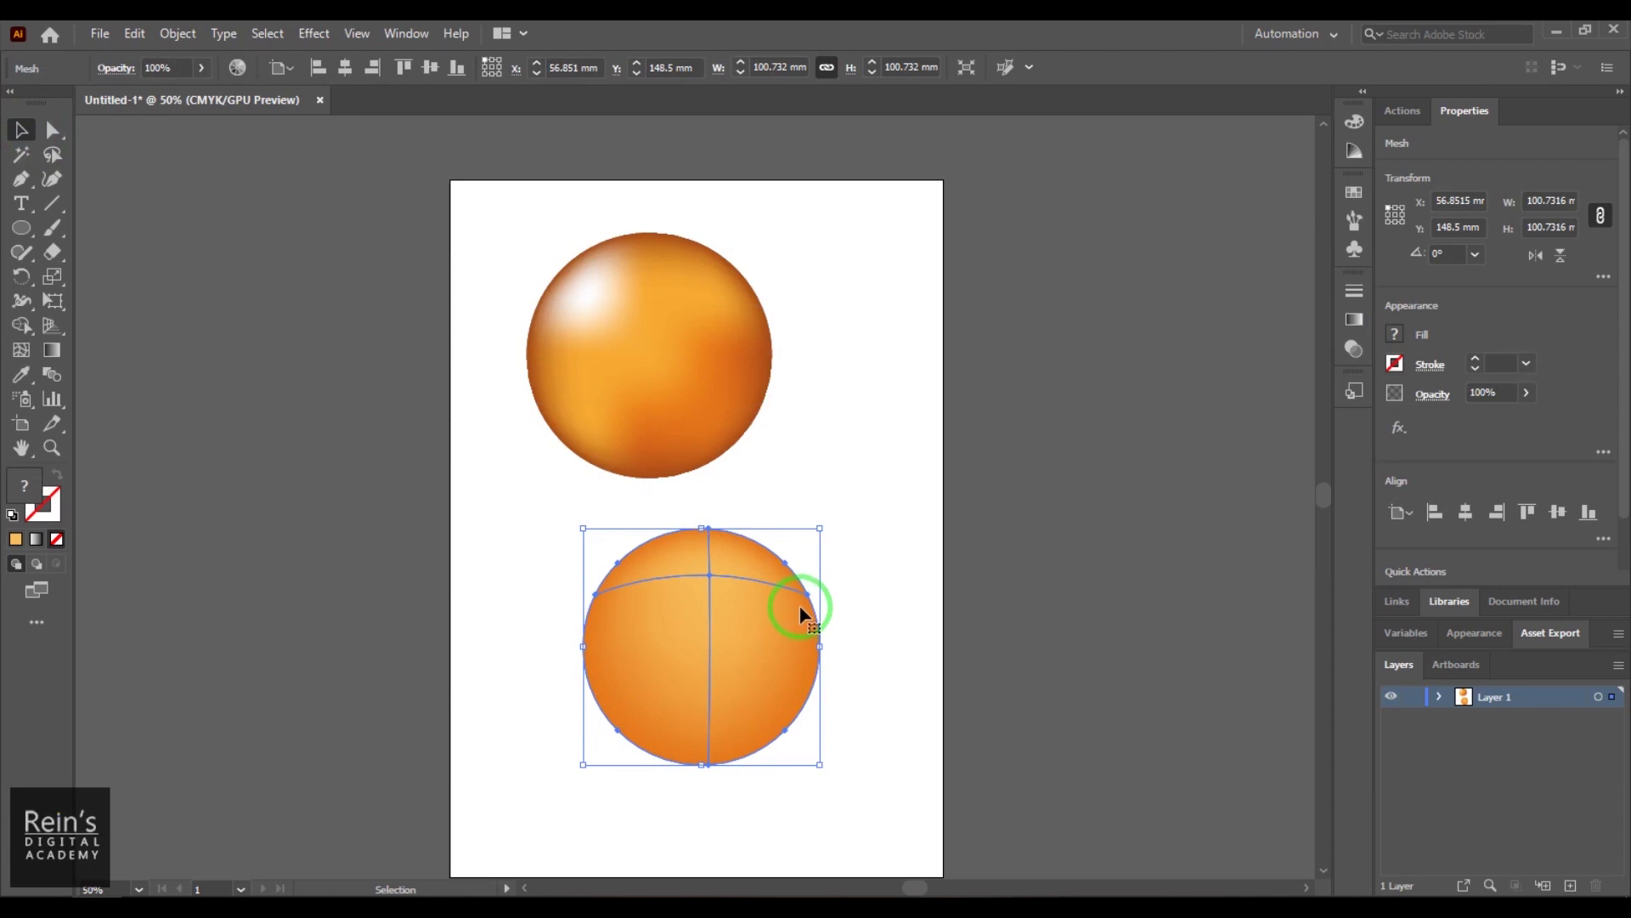
drag(799, 604, 694, 640)
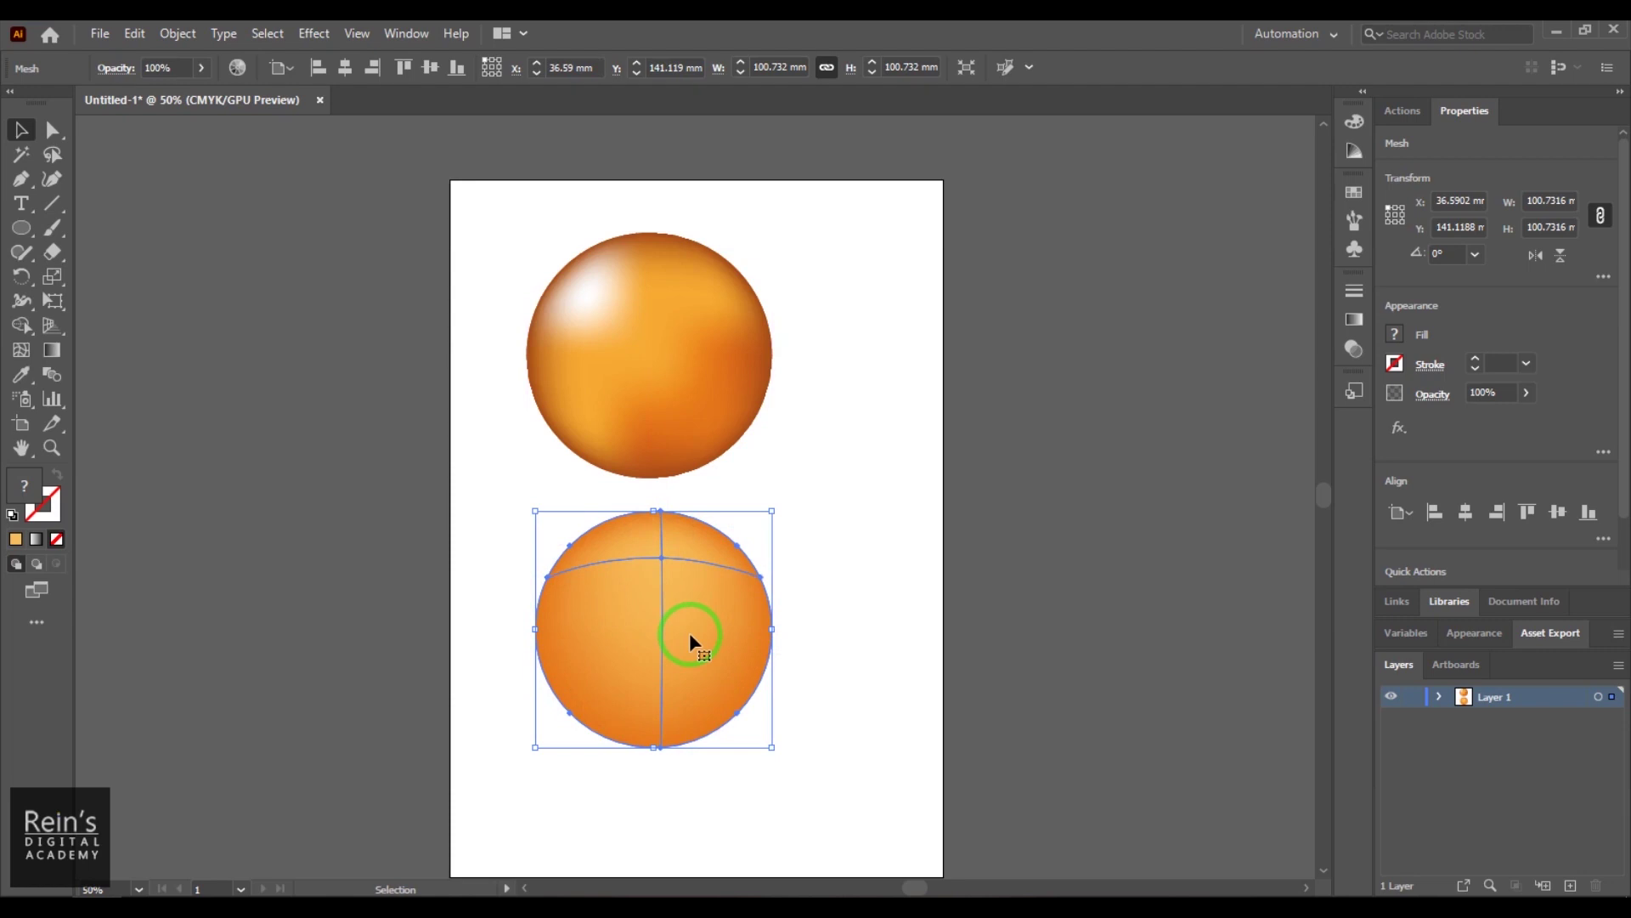
drag(690, 630, 842, 352)
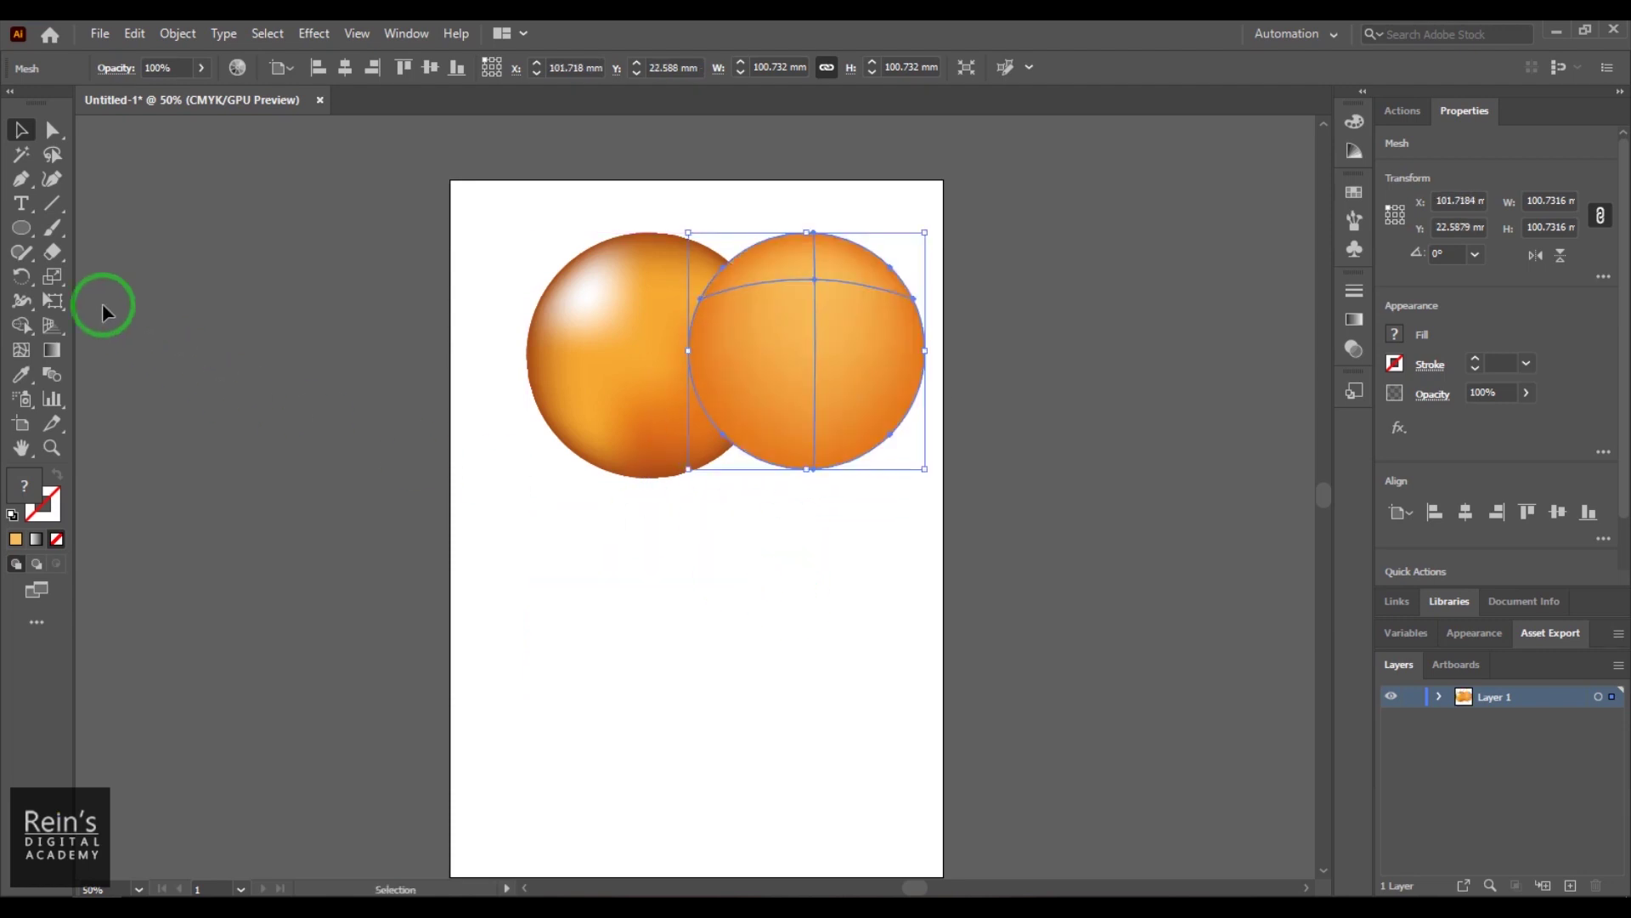
click(22, 228)
drag(671, 679, 847, 848)
- Nudge the new circle up-left and give it a radial gradient fill
click(21, 129)
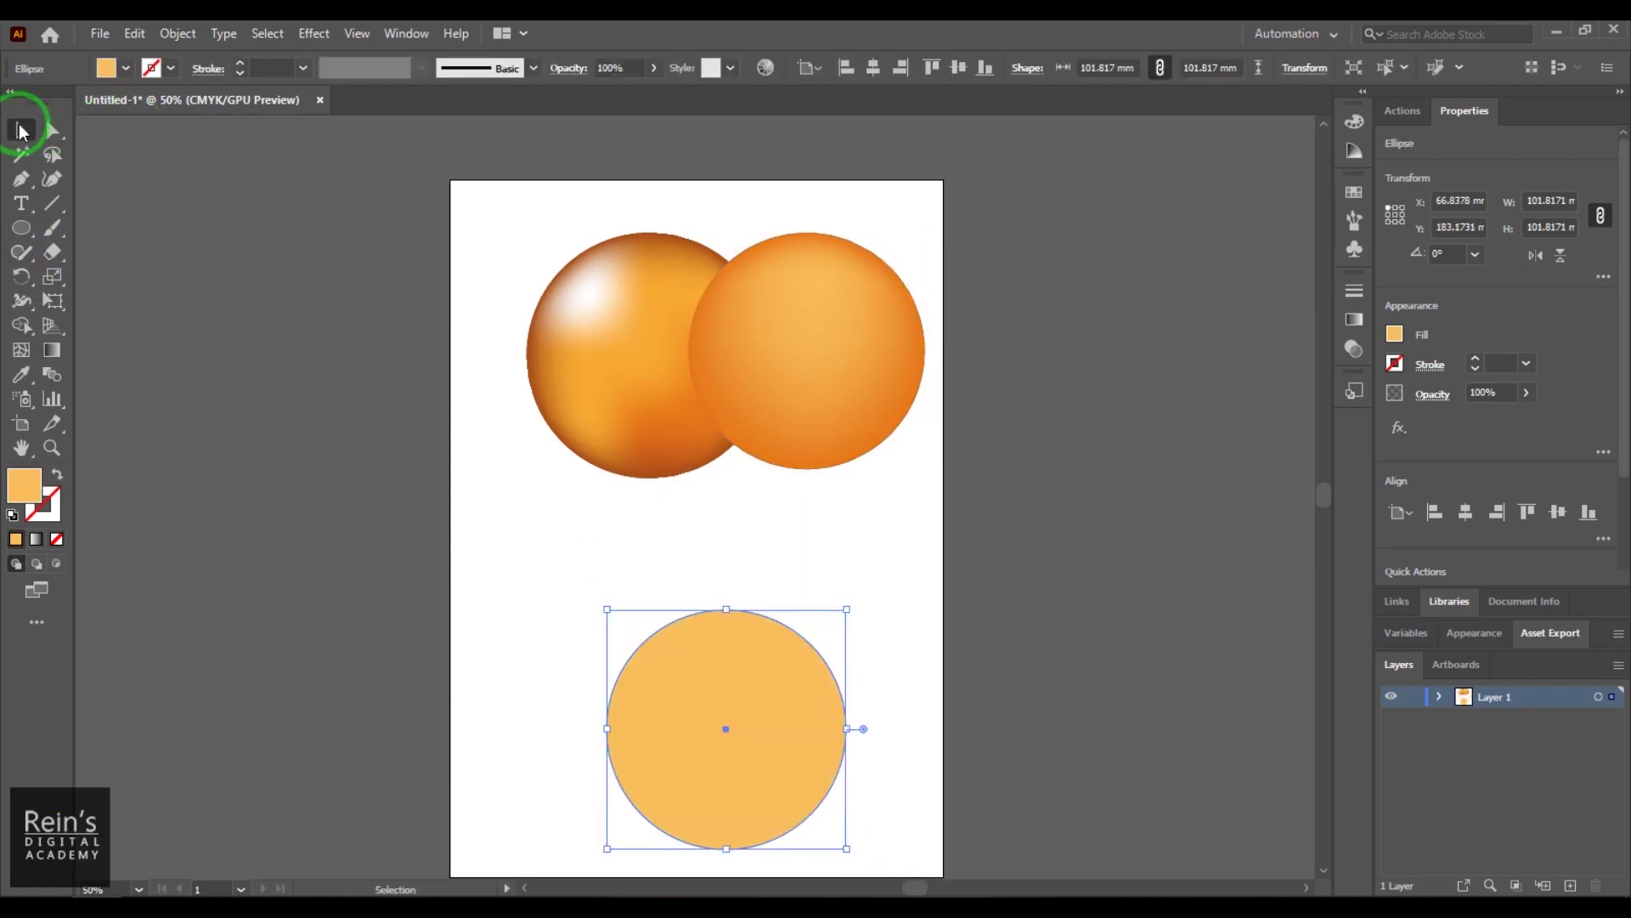
drag(699, 706, 688, 665)
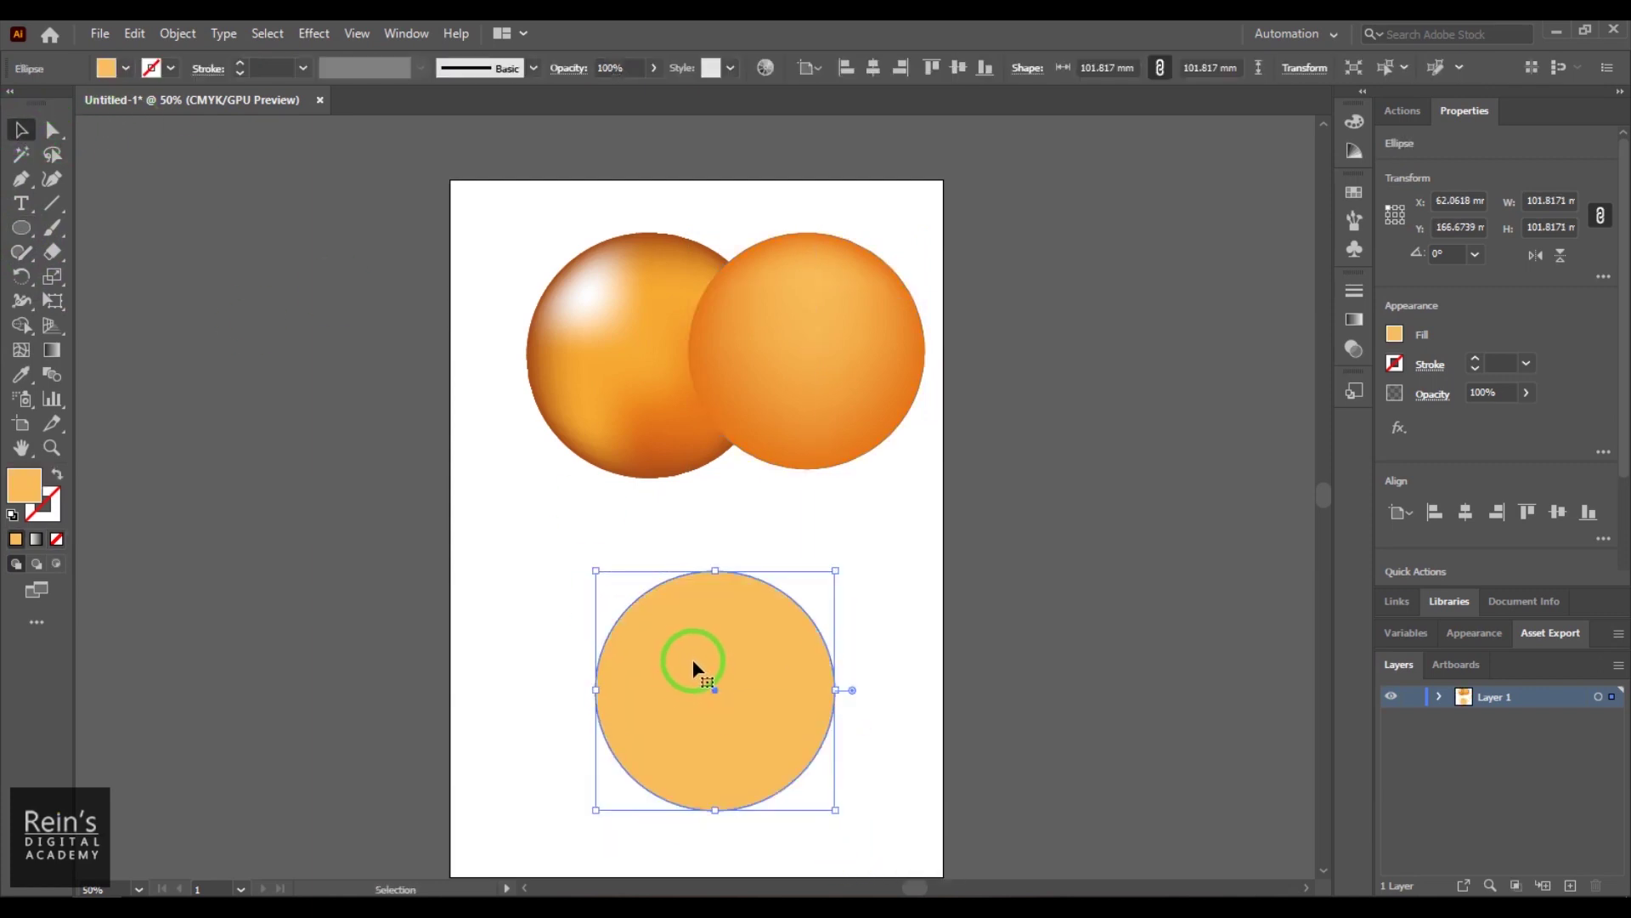
click(36, 539)
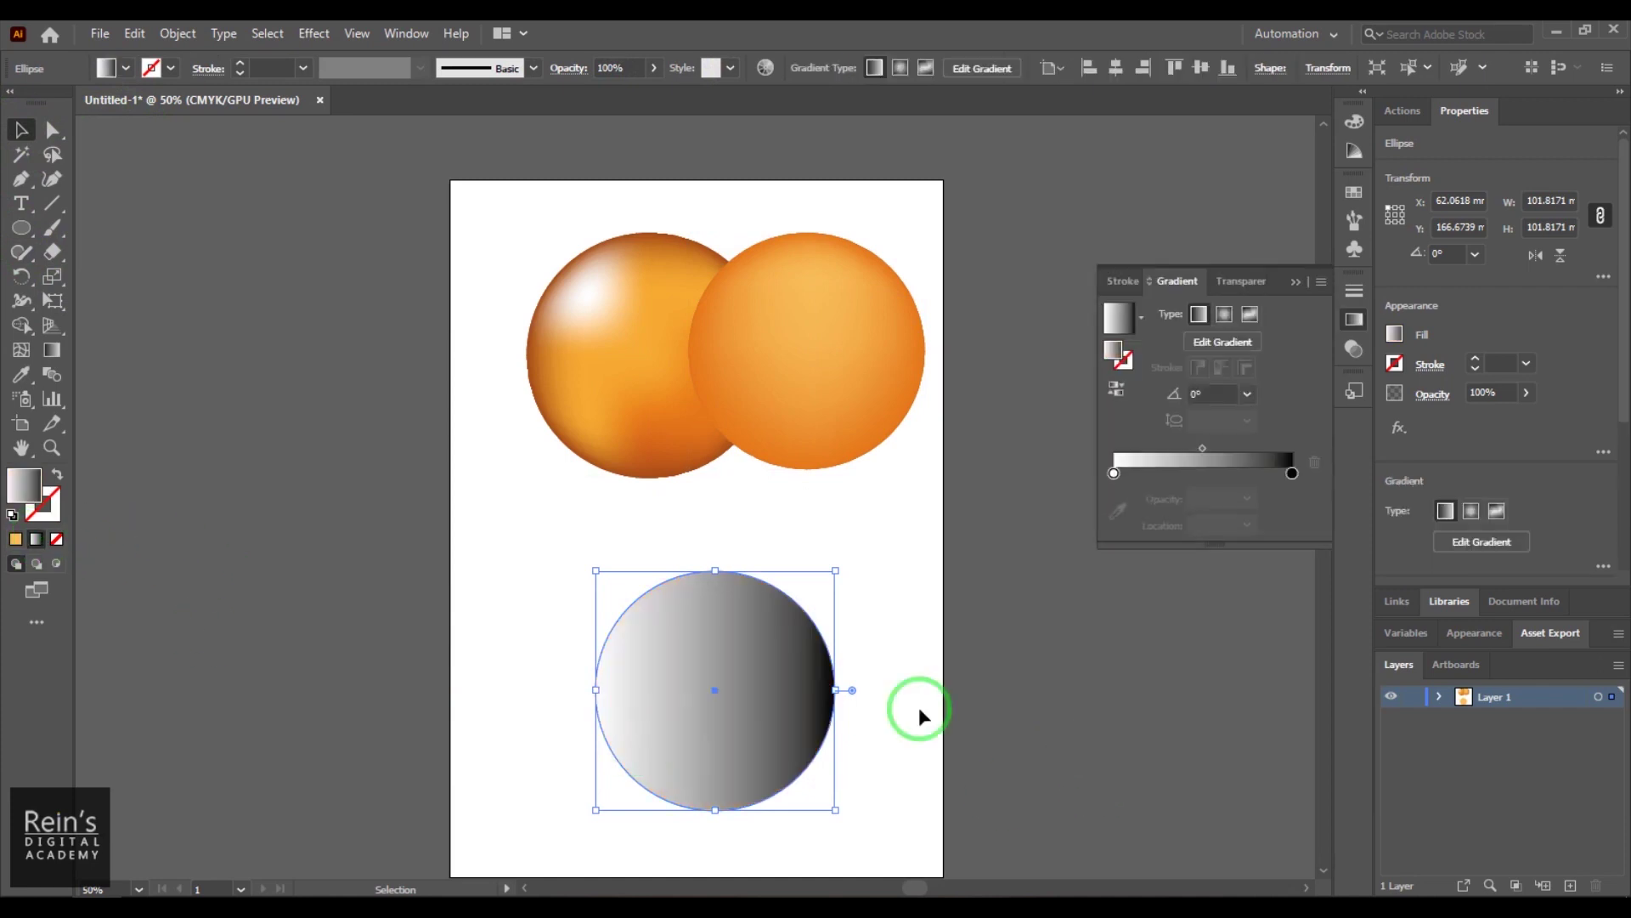
click(1226, 318)
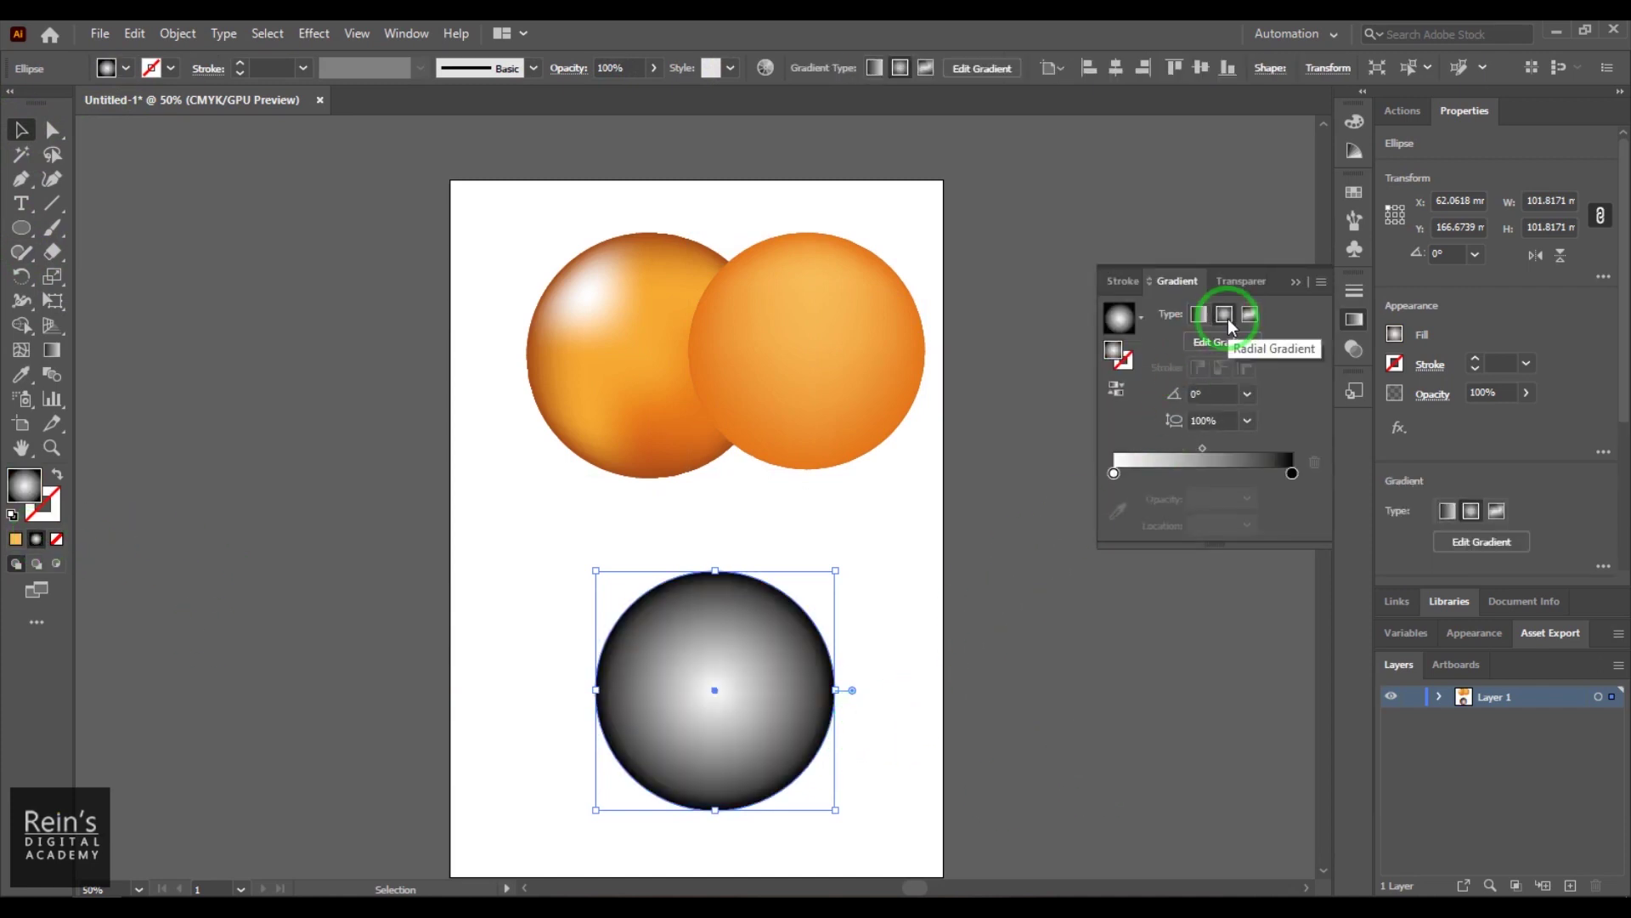
- Set the gradient's outer stop to a brown swatch and its centre stop to orange
click(1292, 473)
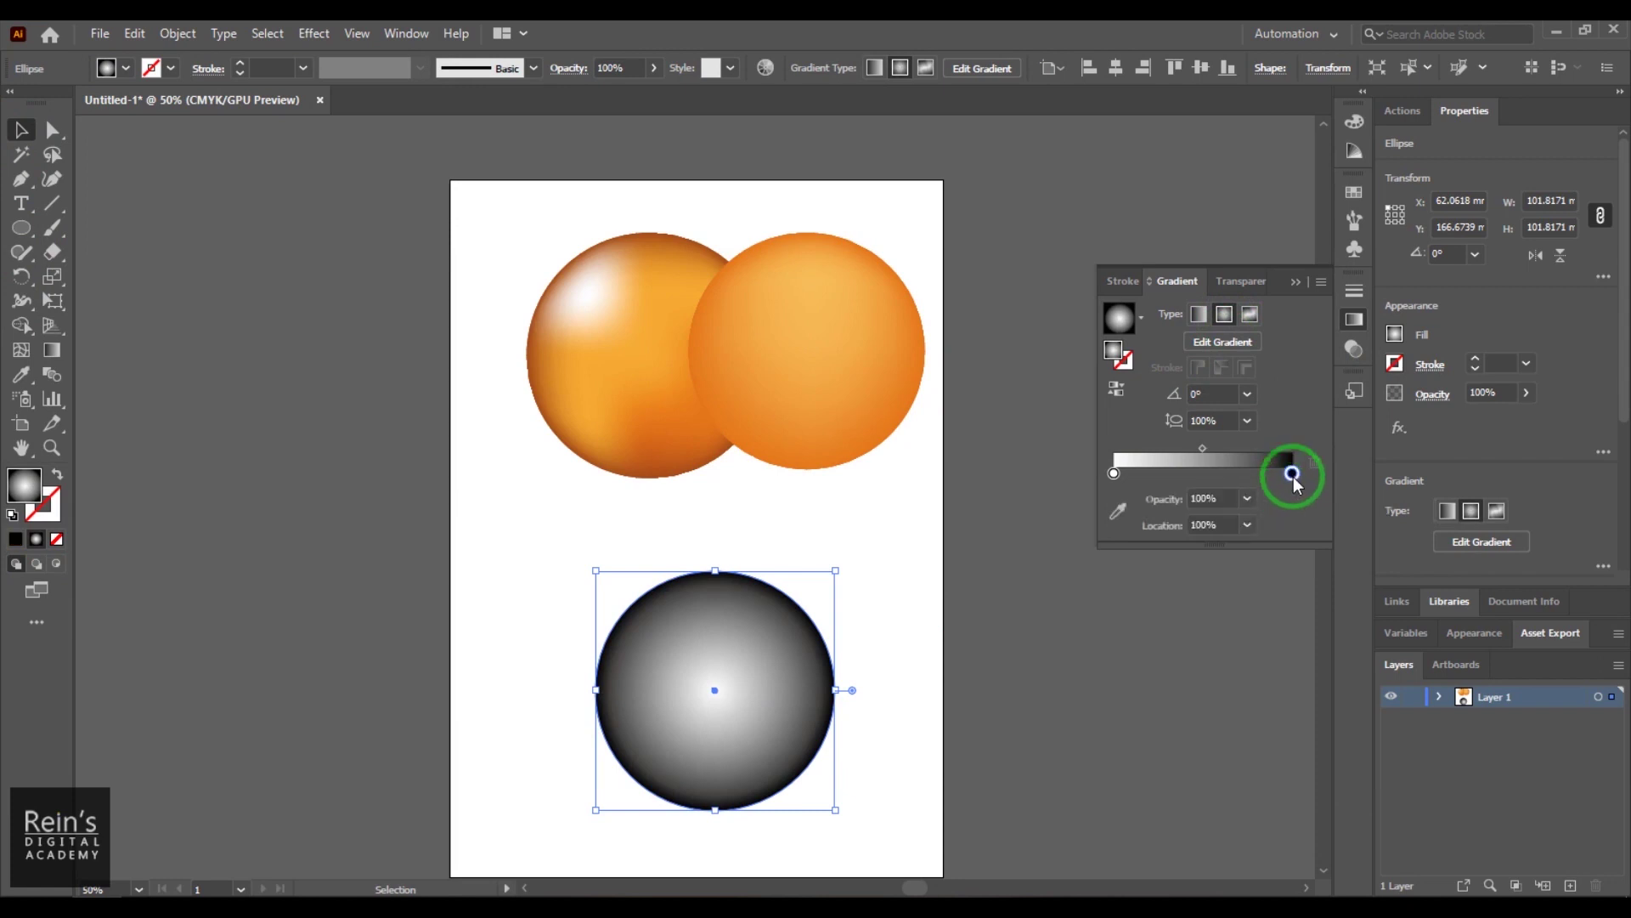
double_click(1292, 474)
click(1029, 583)
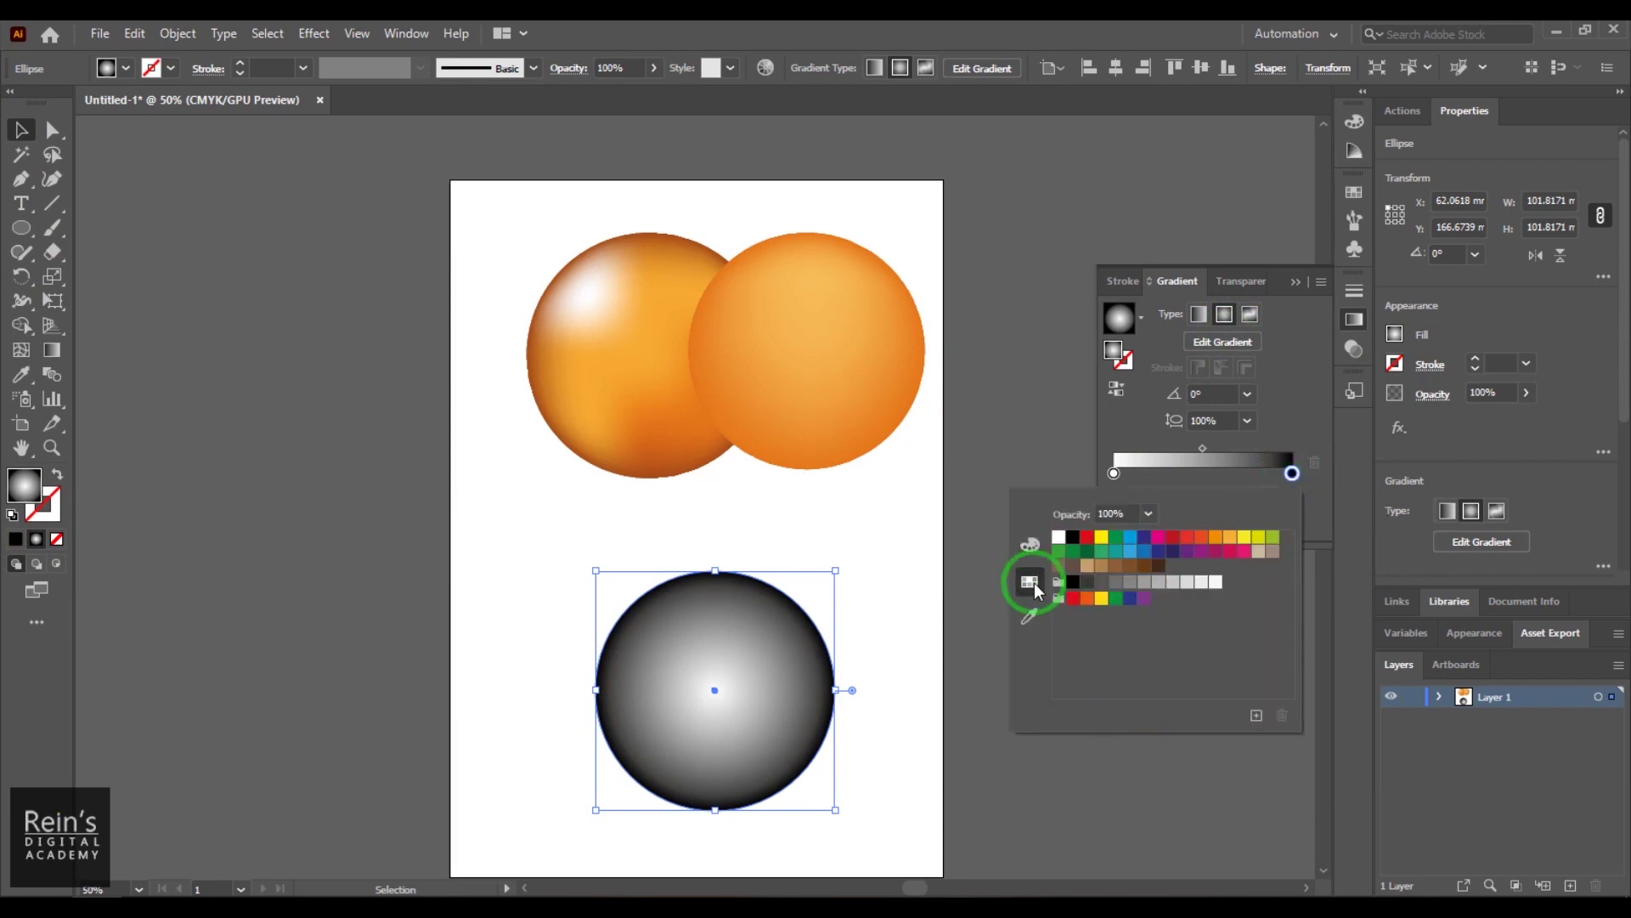
click(1029, 547)
click(1036, 590)
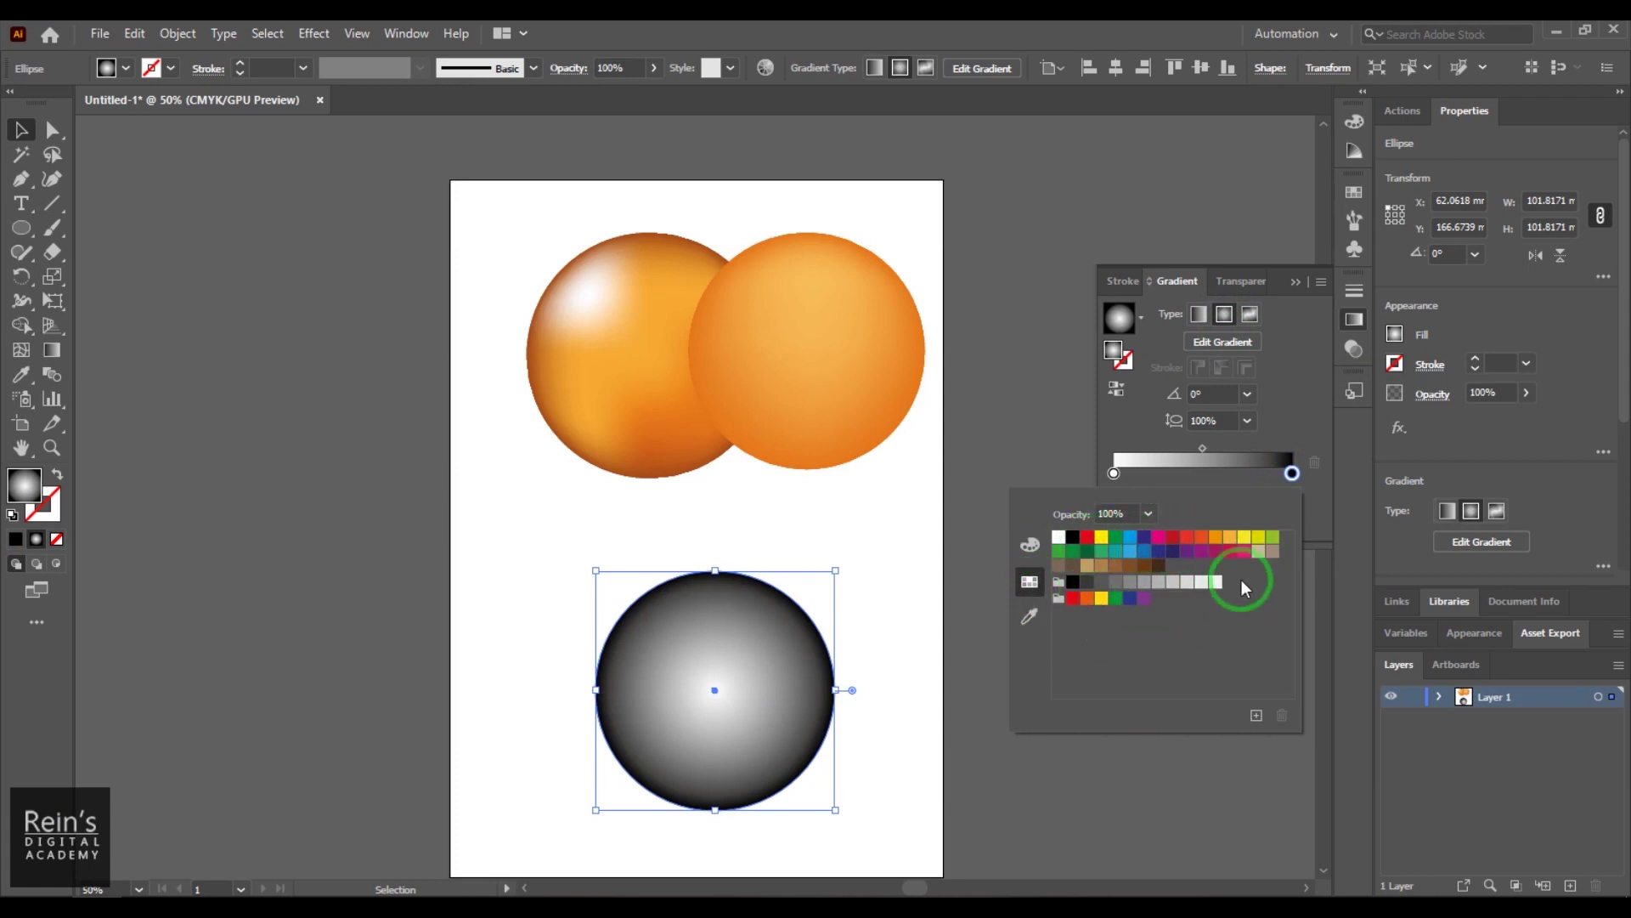
click(1116, 565)
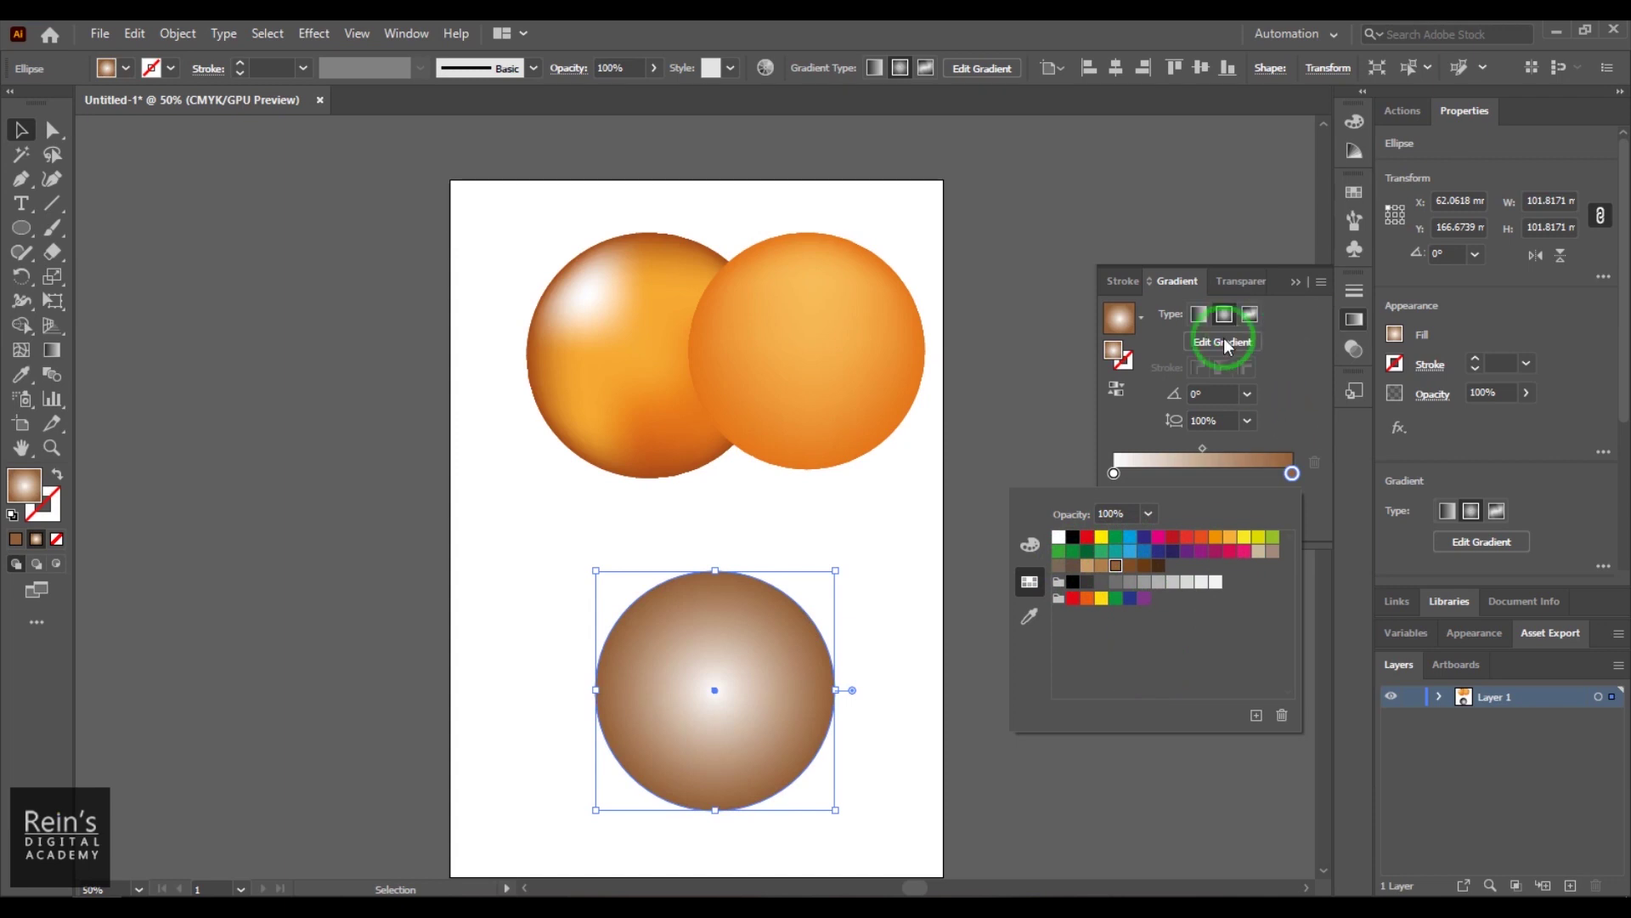
click(1116, 474)
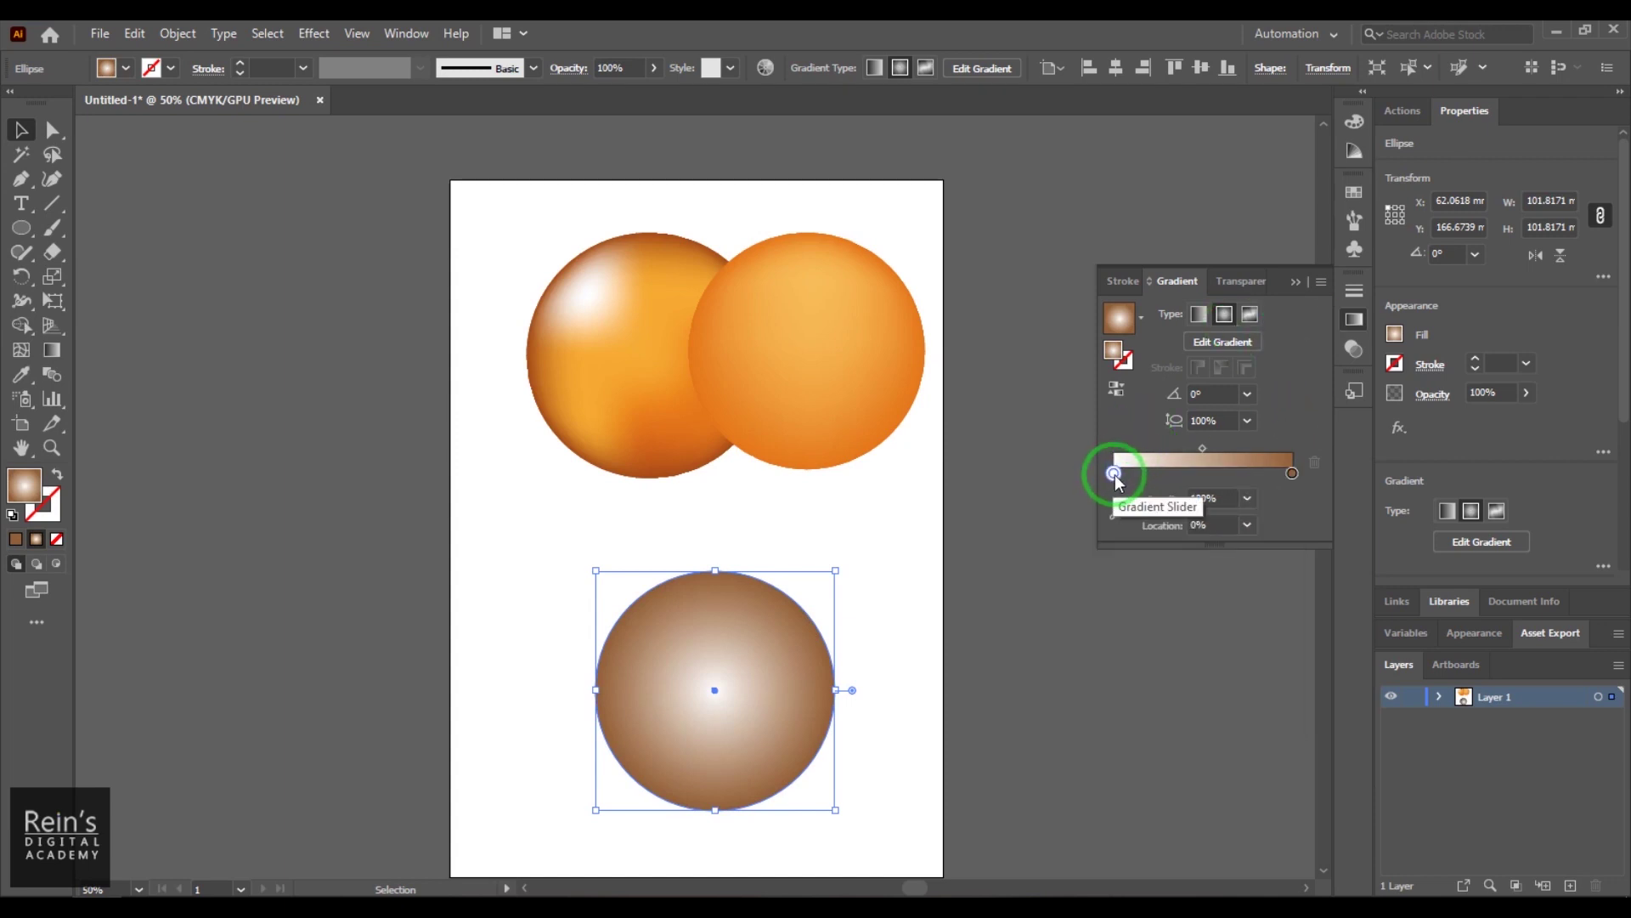
double_click(1114, 474)
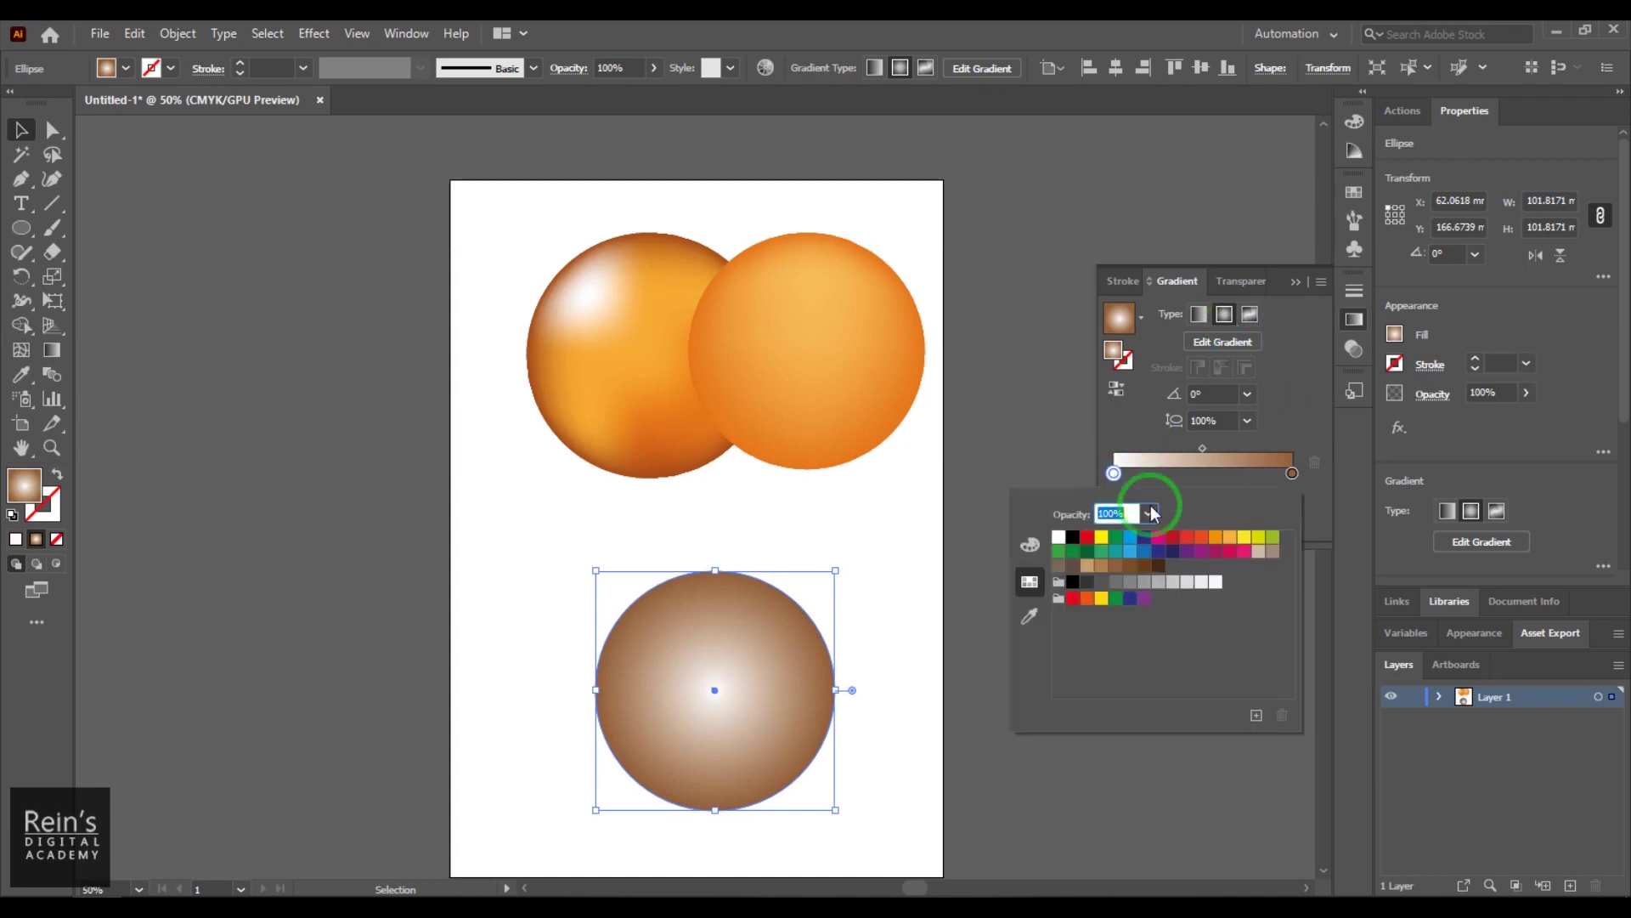
click(1216, 537)
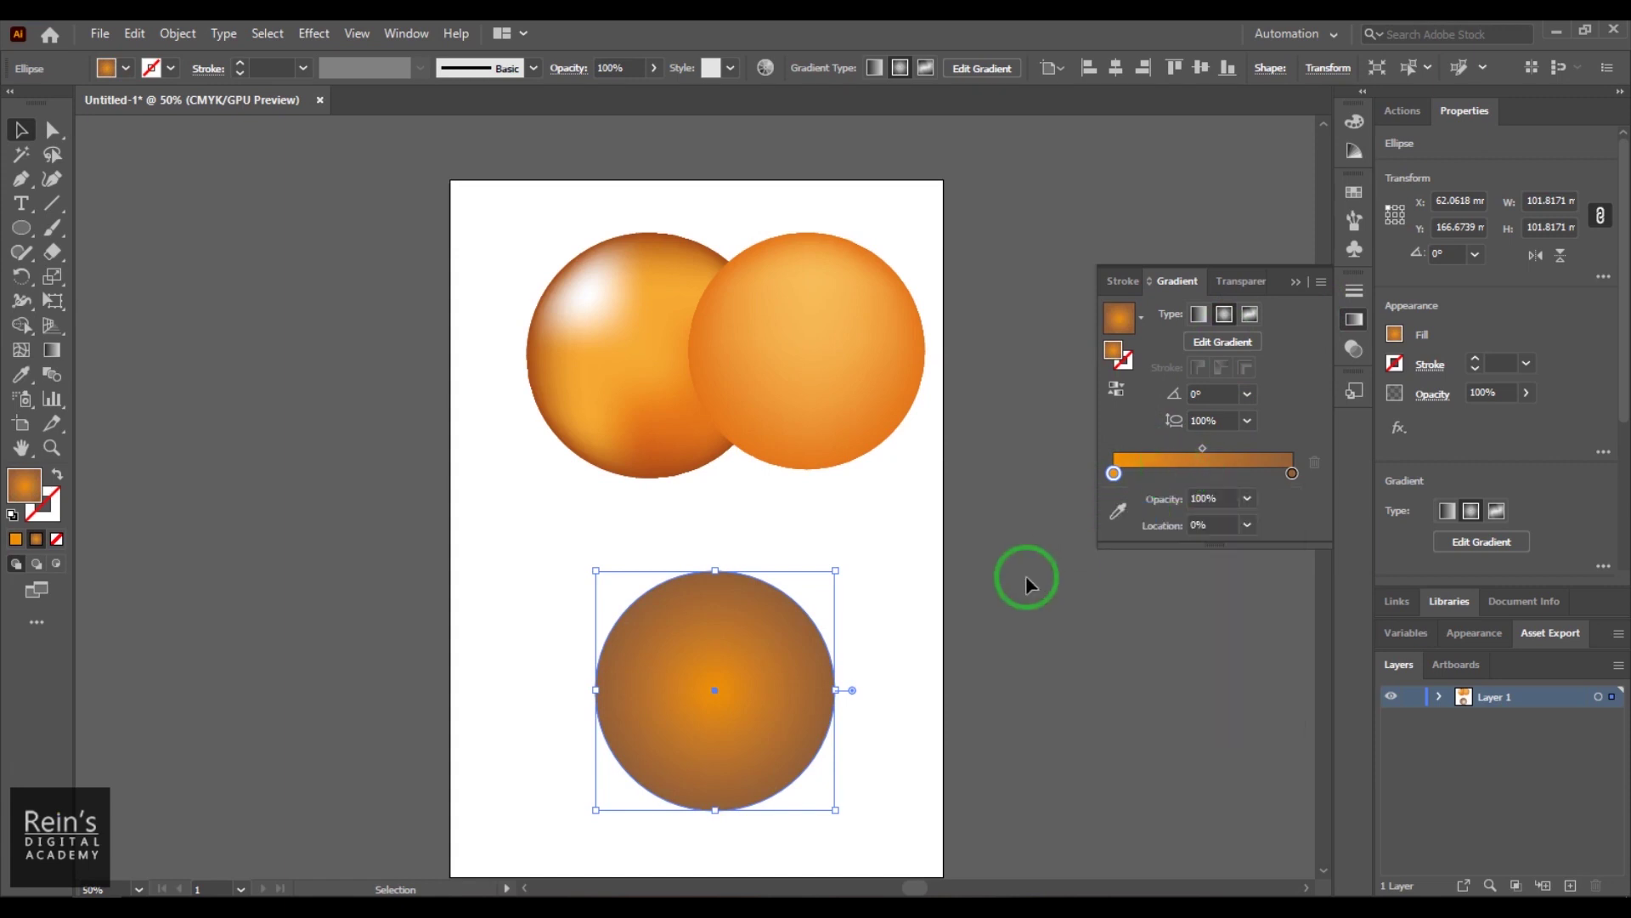
- Shift the gradient centre toward the upper left and add a white highlight stop near the start
click(1214, 342)
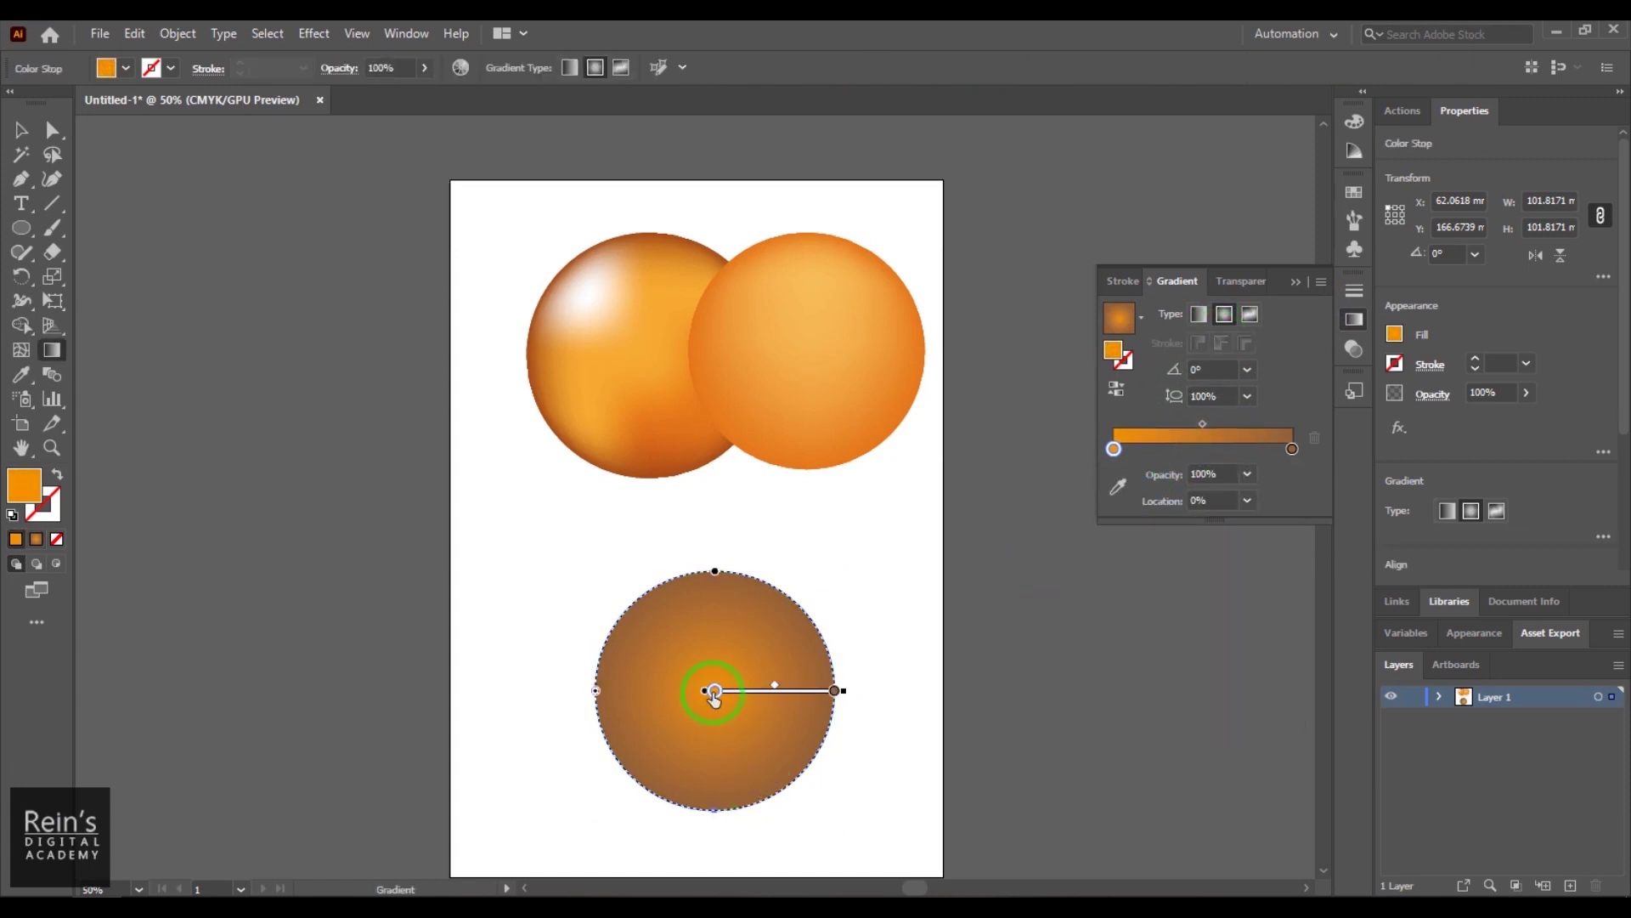
mouse_move(715, 693)
mouse_down()
mouse_move(774, 691)
mouse_move(633, 691)
mouse_move(656, 625)
mouse_up()
click(1128, 449)
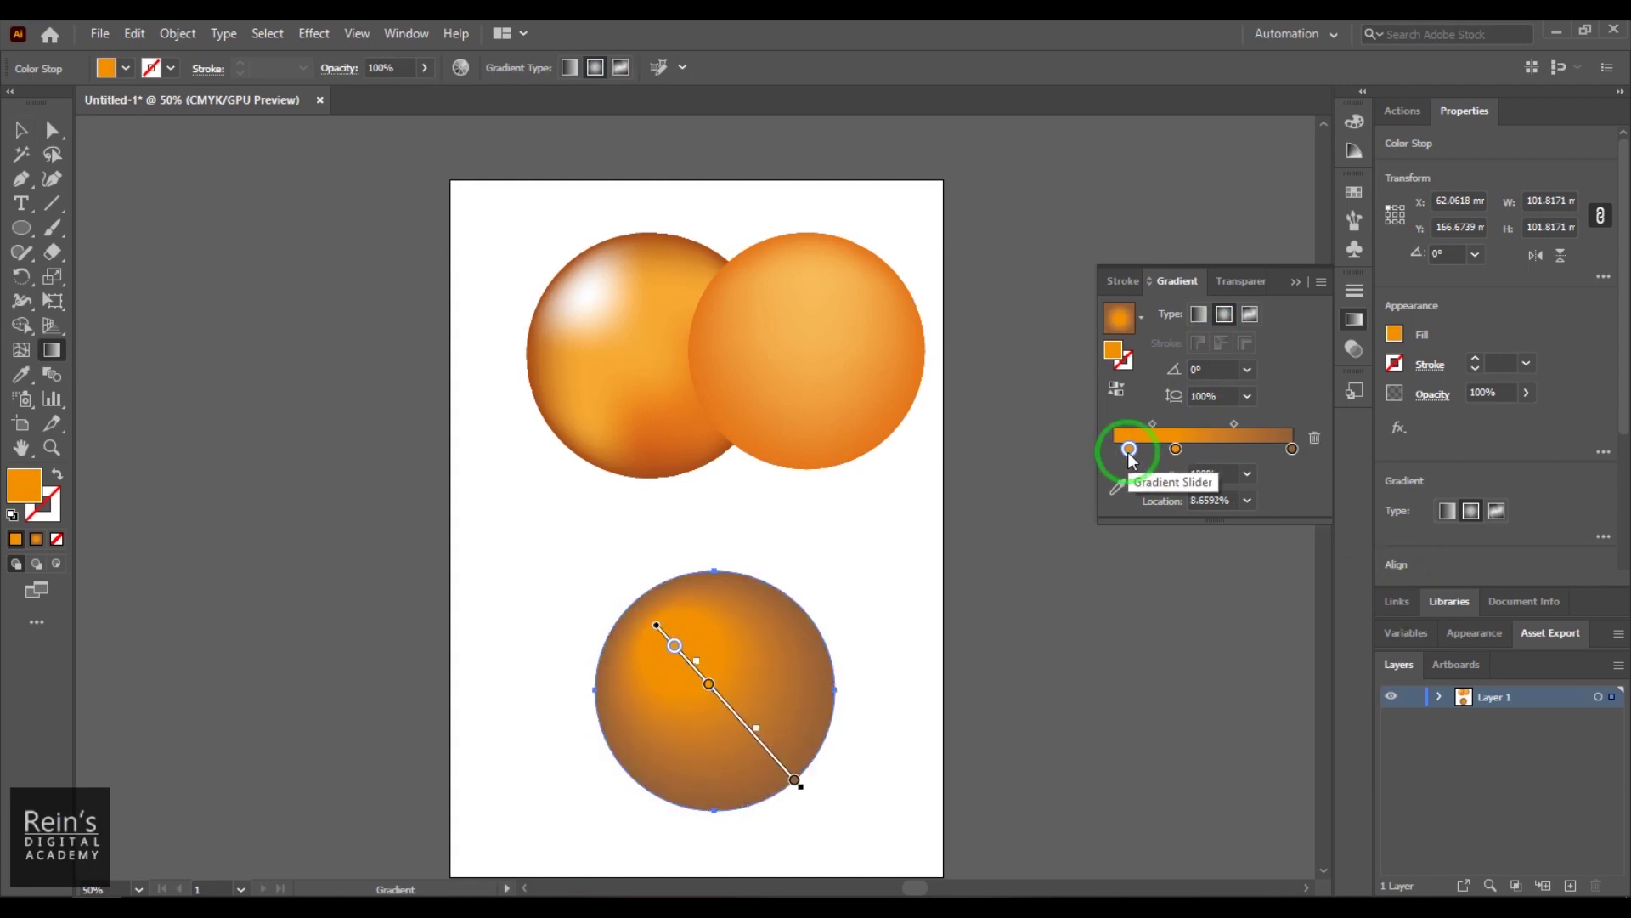
double_click(1129, 450)
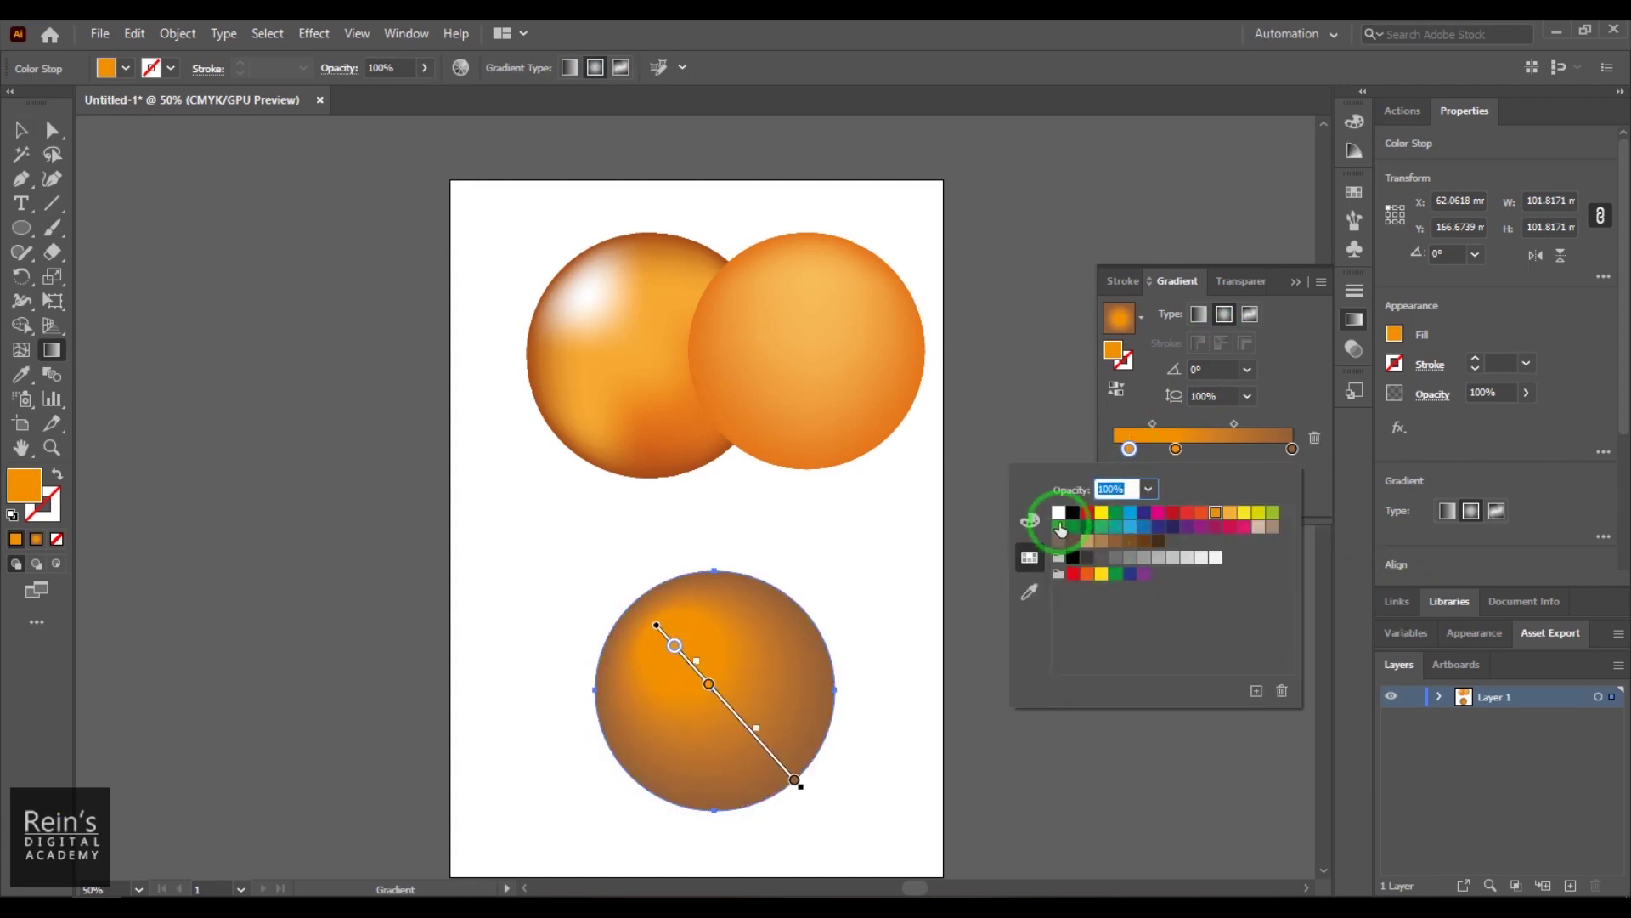
click(1059, 513)
click(1029, 520)
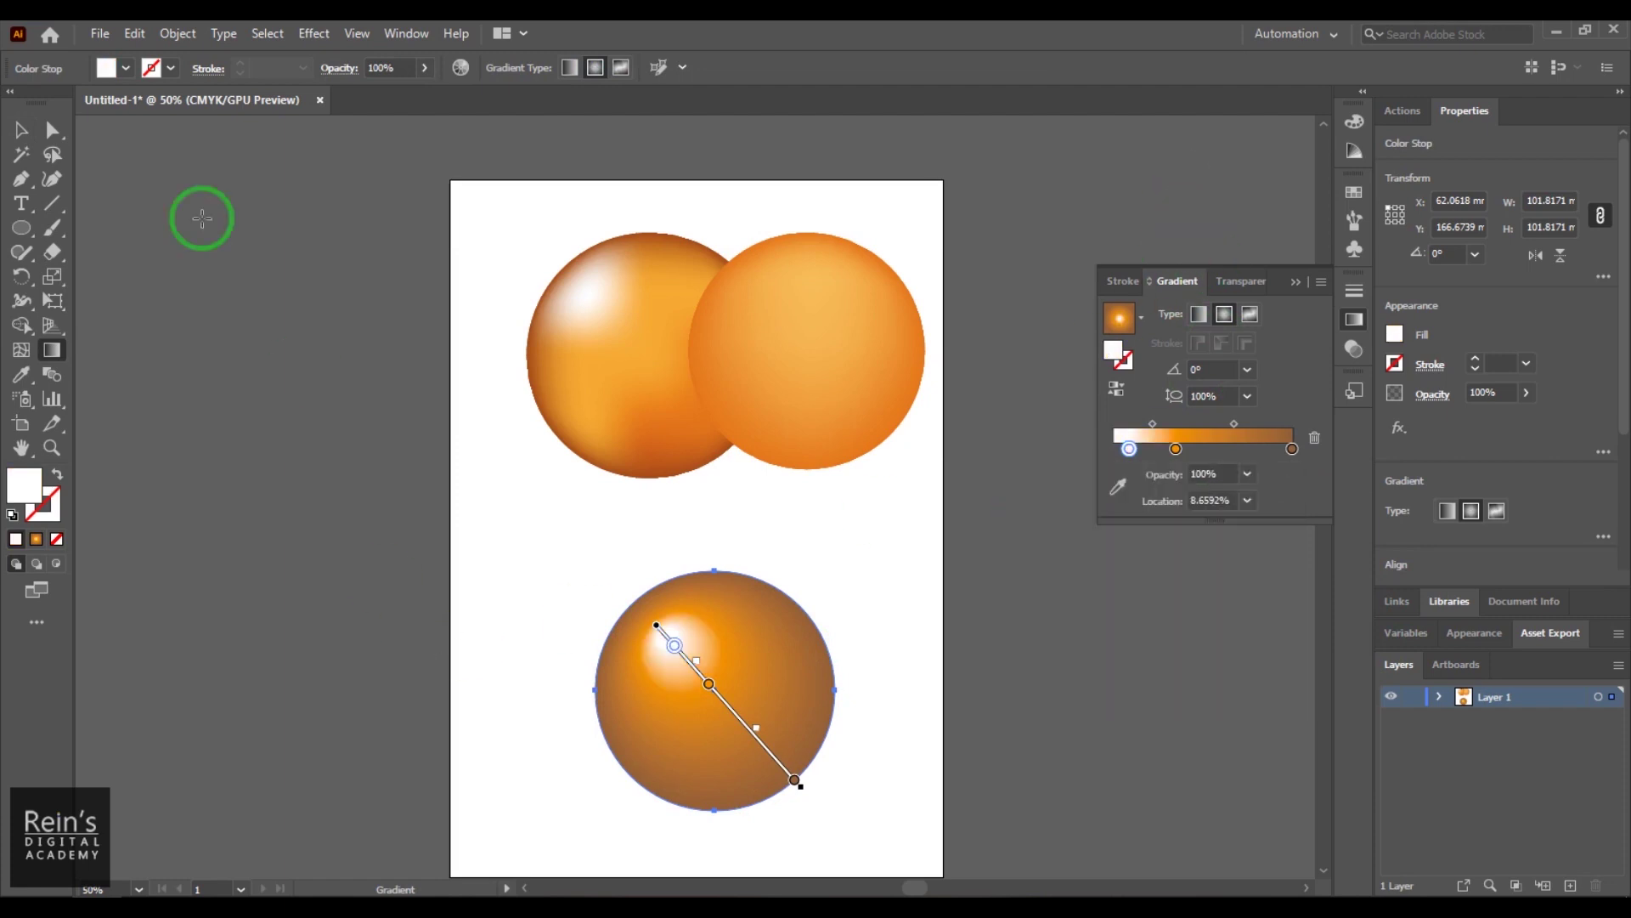
- Nudge the lower and upper-left spheres into new positions, then select the lower sphere
click(21, 129)
click(881, 564)
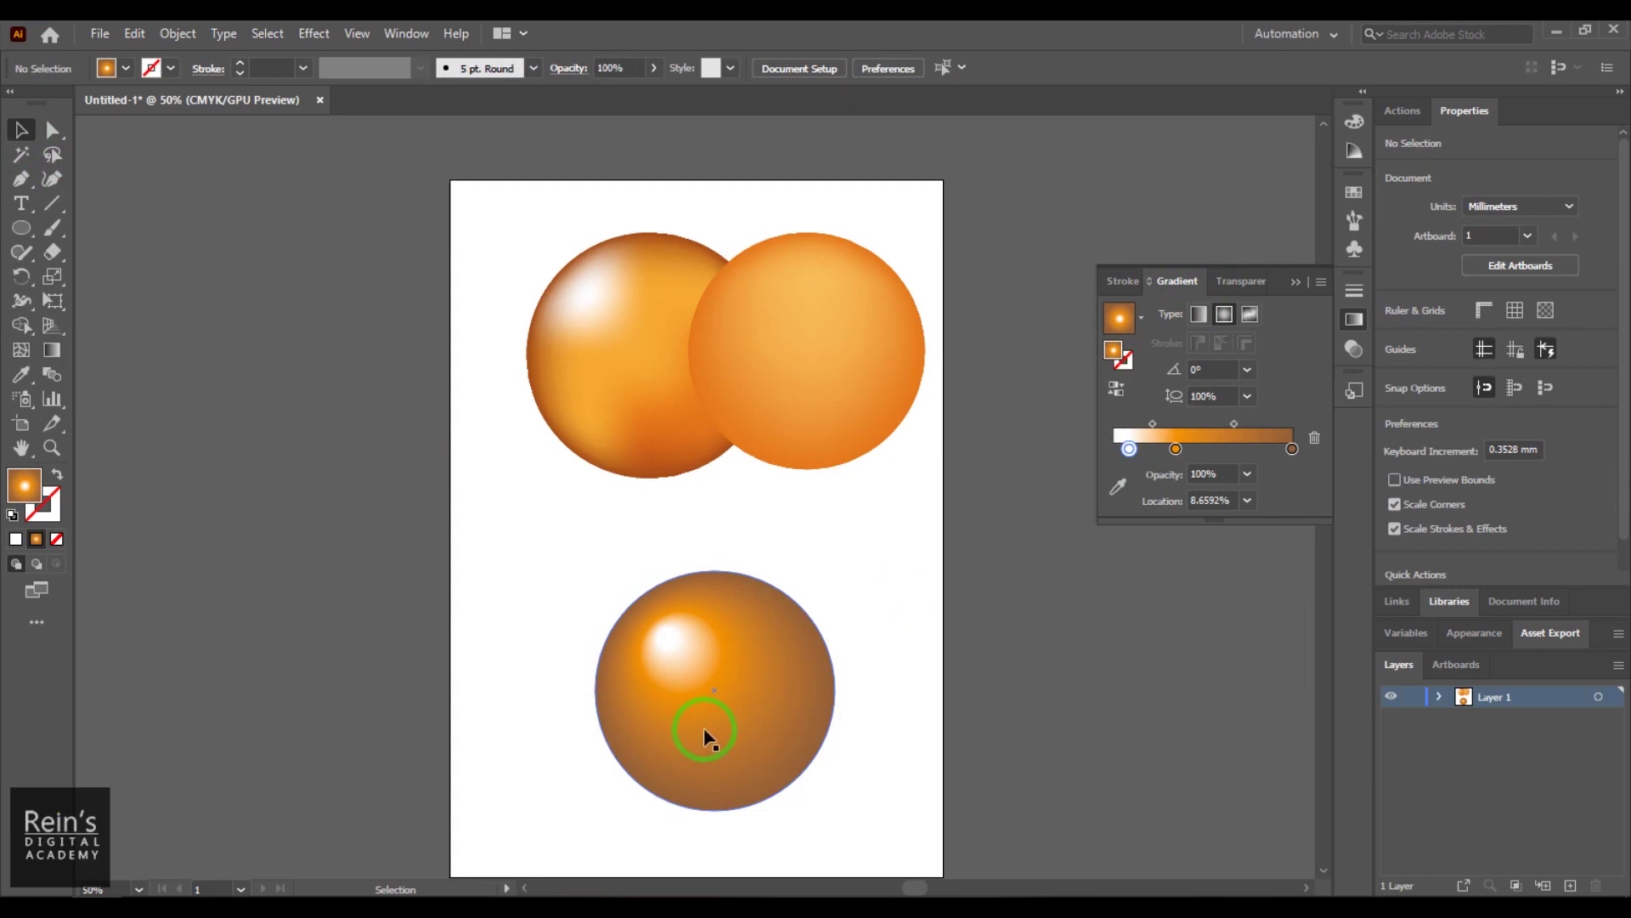
drag(704, 736, 654, 697)
drag(646, 309, 645, 425)
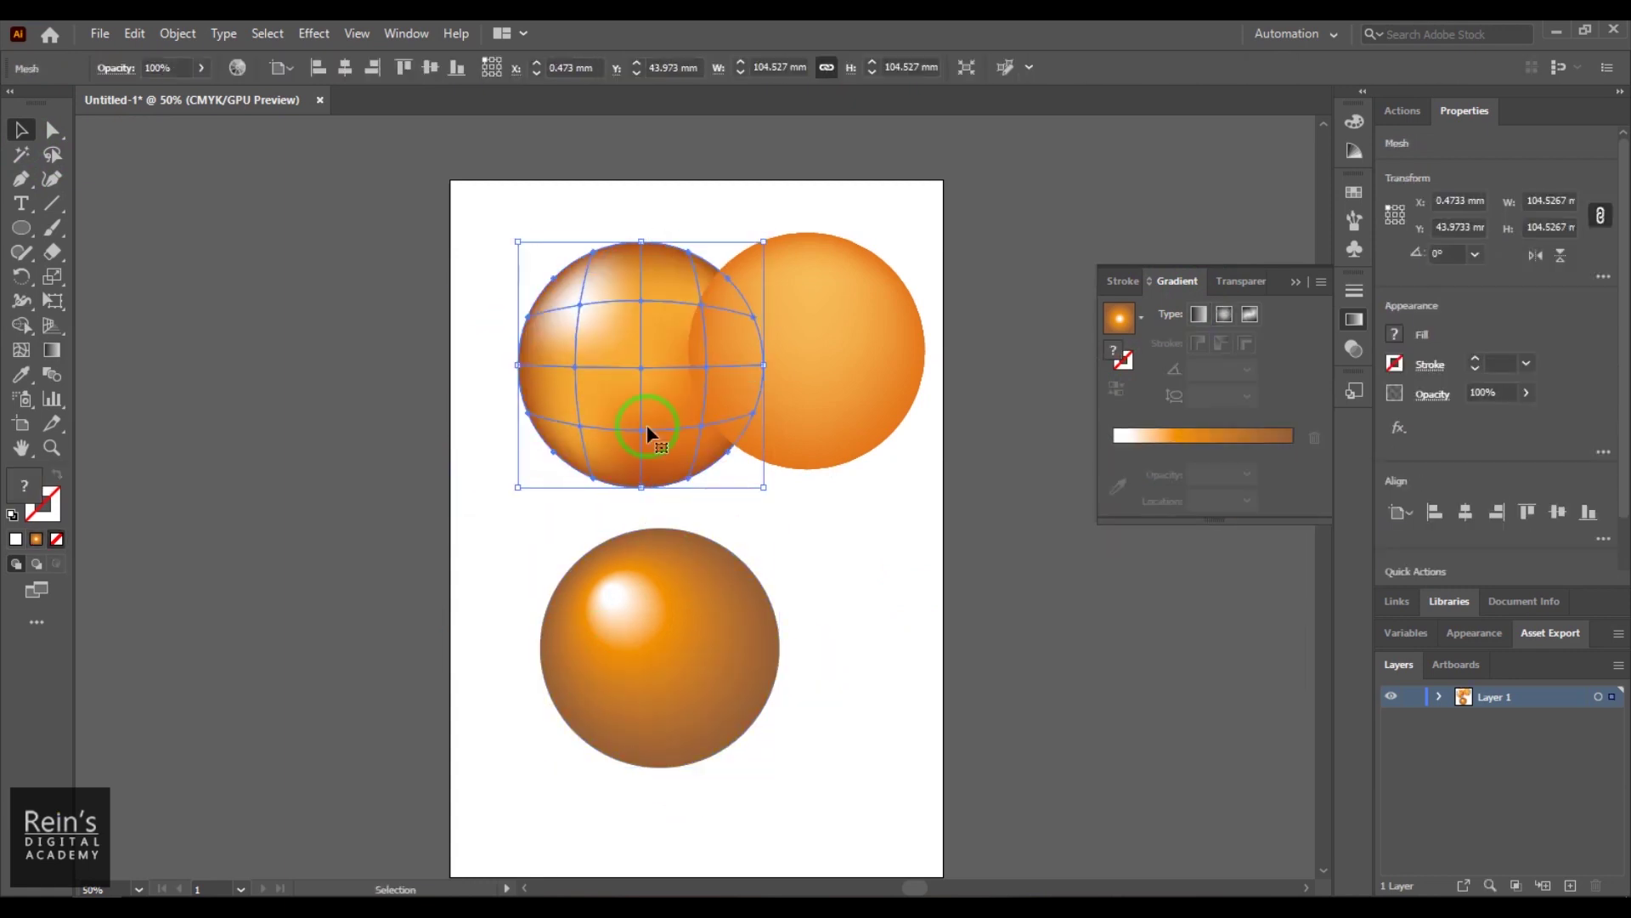
drag(678, 630, 677, 649)
drag(655, 390, 675, 377)
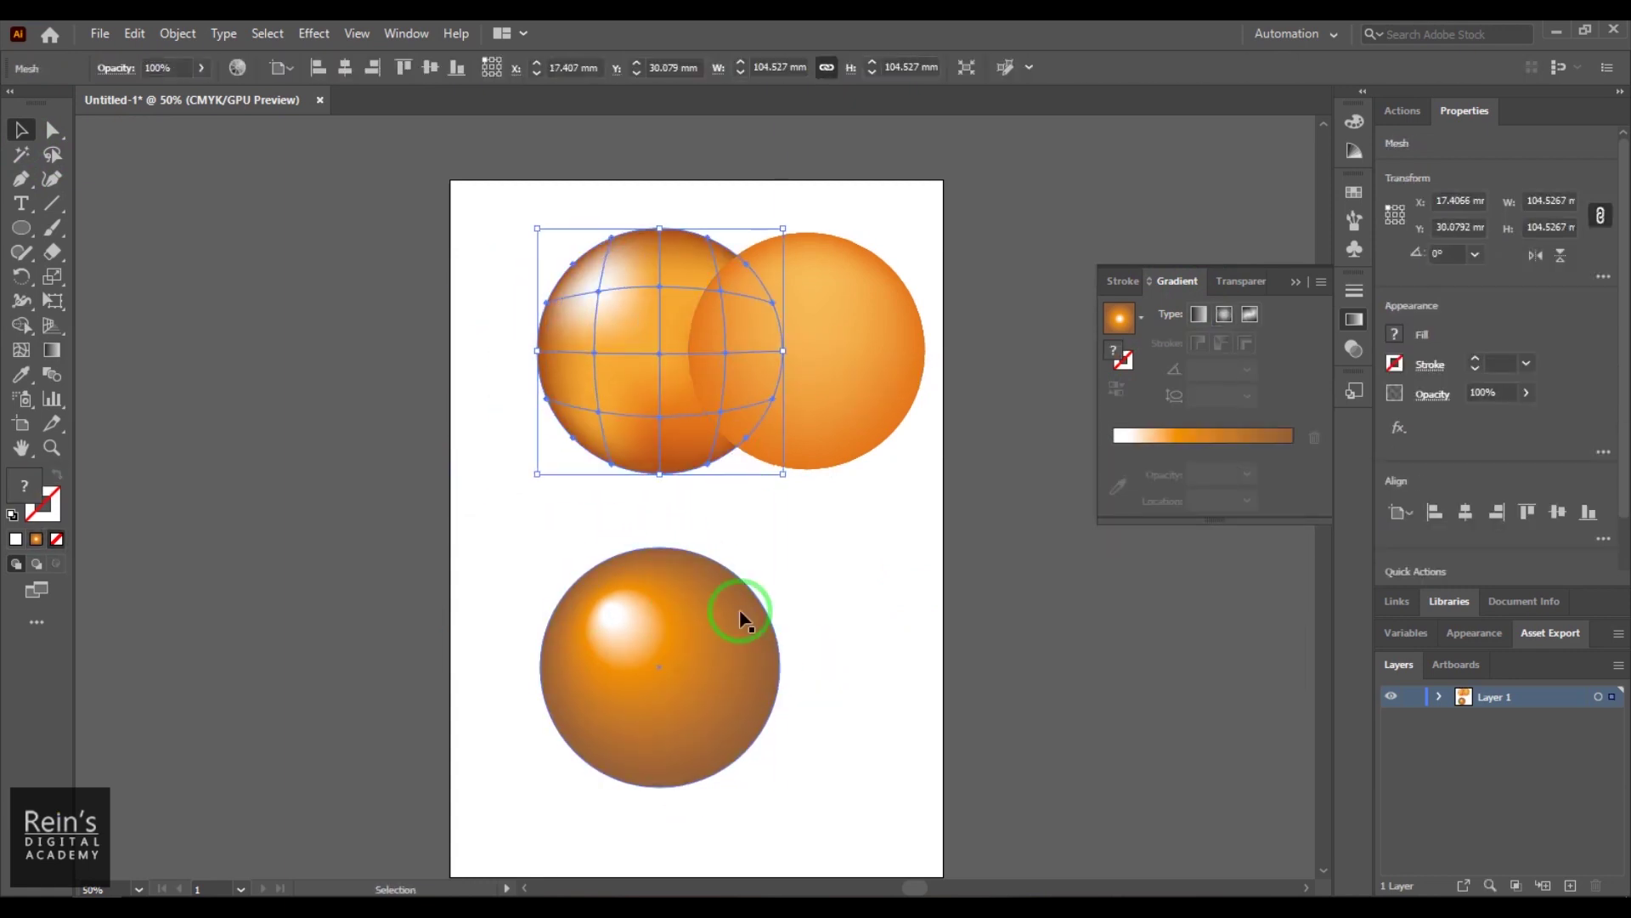
click(712, 672)
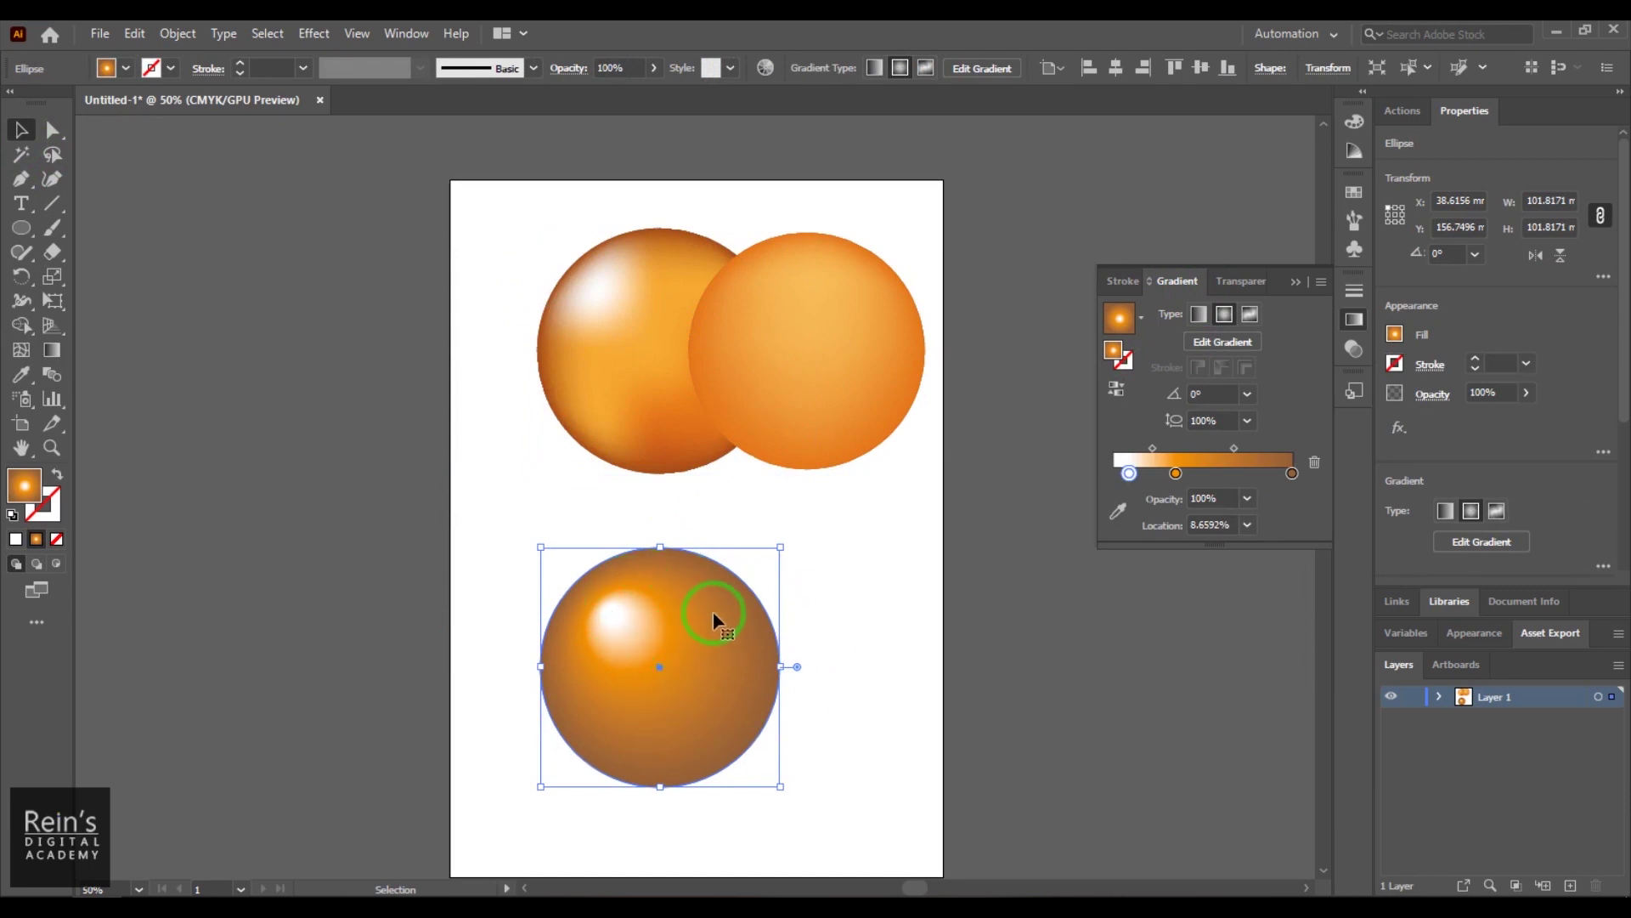
- Expand the lower sphere's radial gradient into a gradient mesh with Object > Expand
click(178, 34)
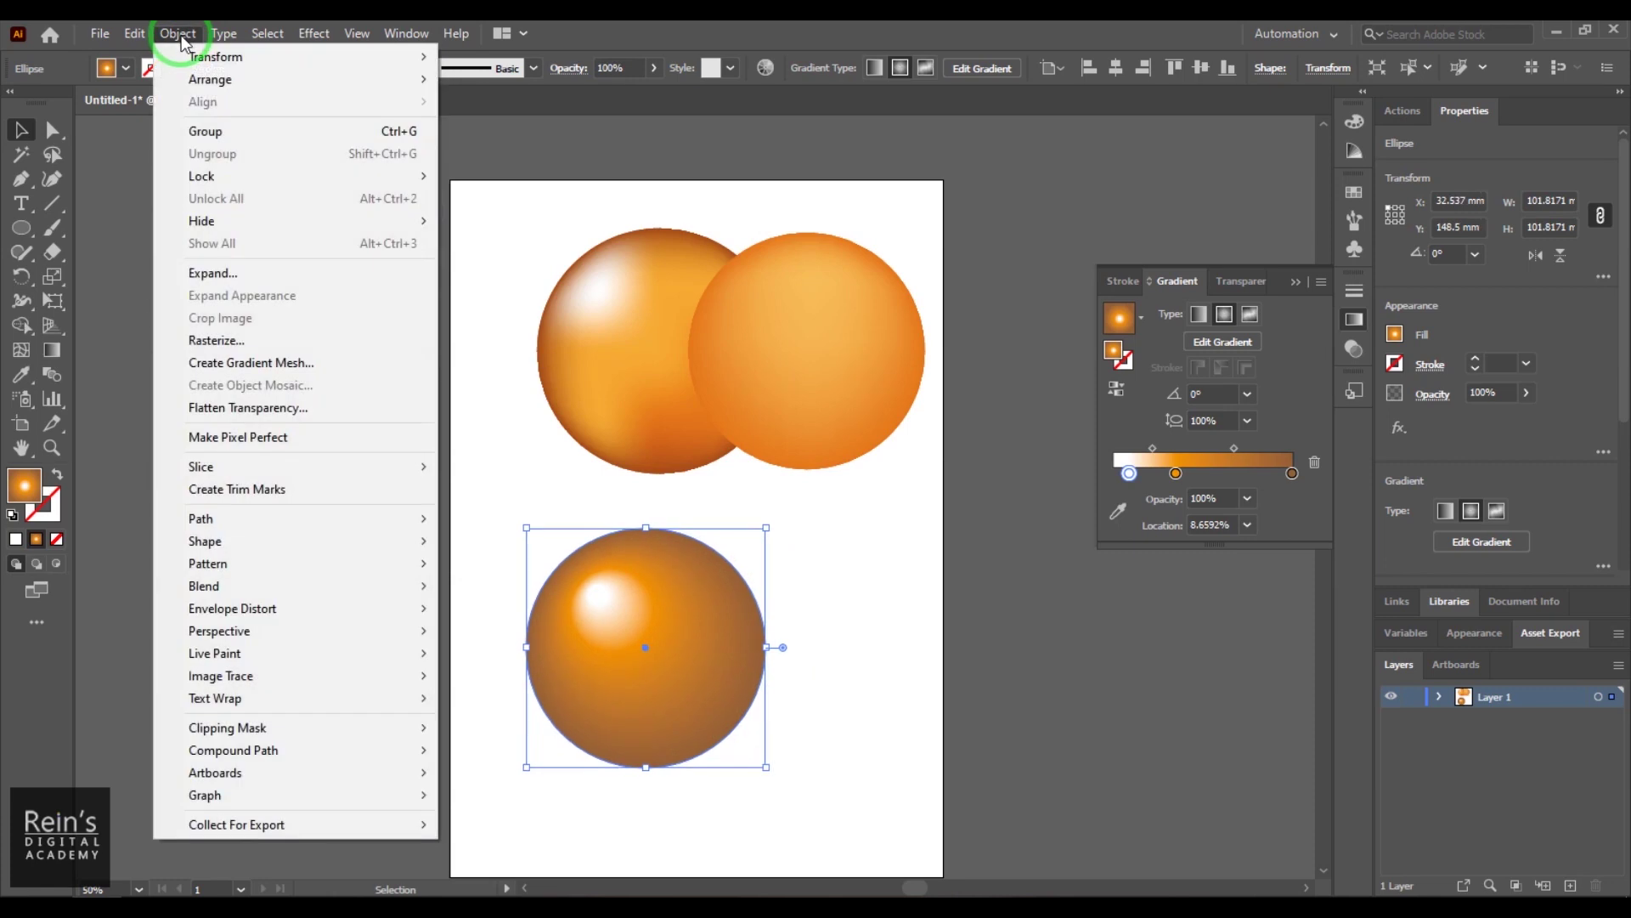
click(242, 274)
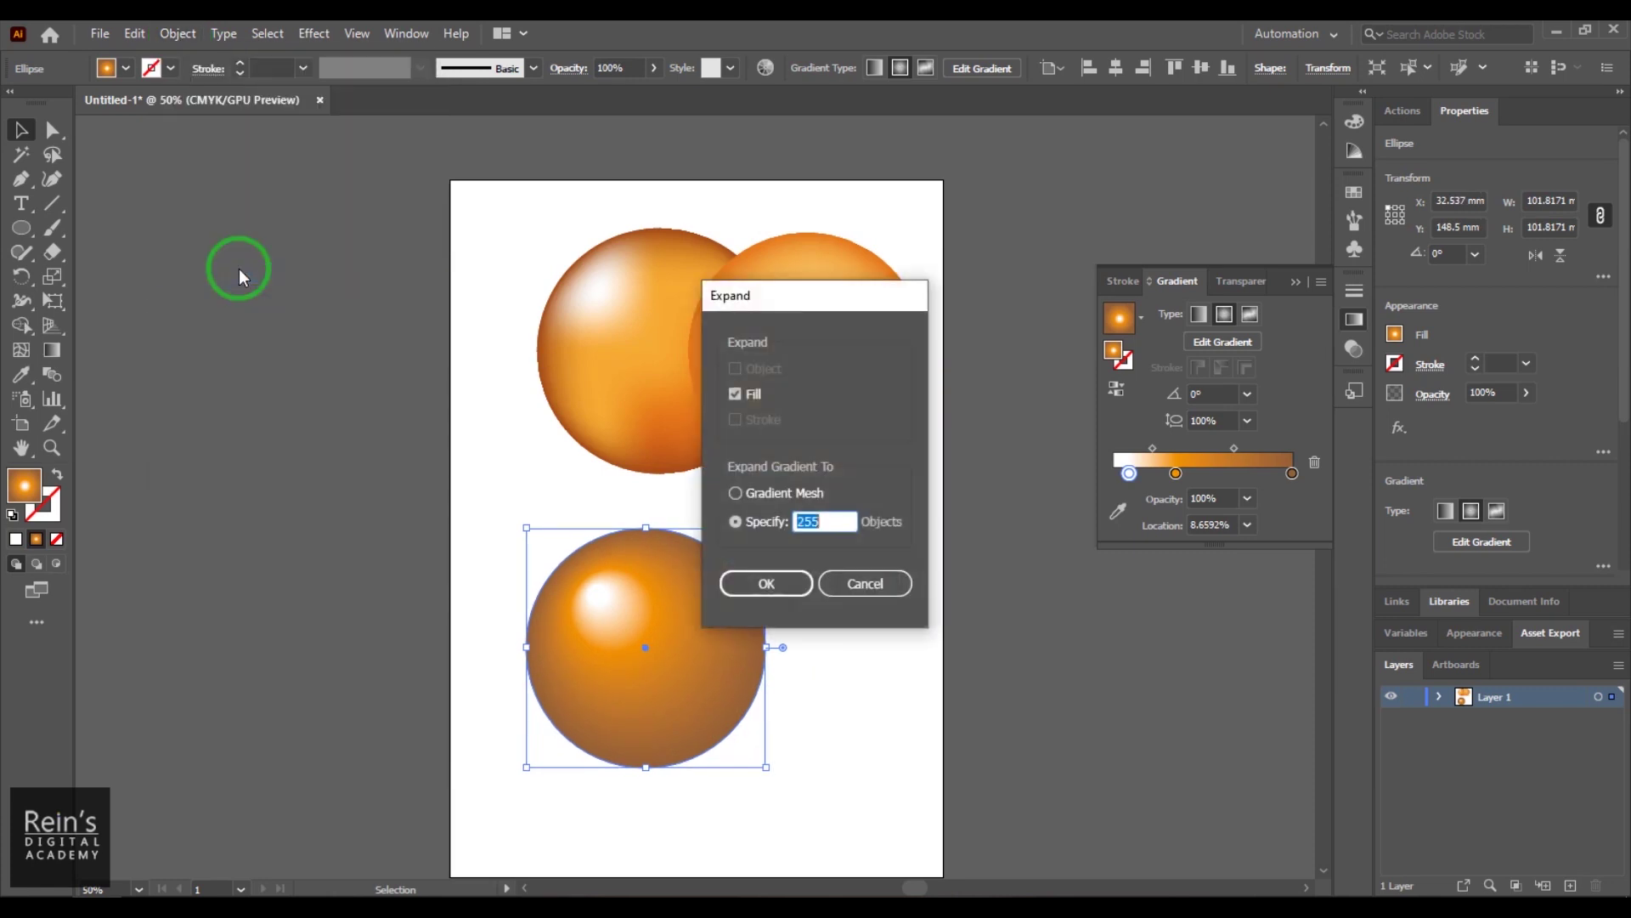
drag(804, 287, 934, 171)
click(899, 370)
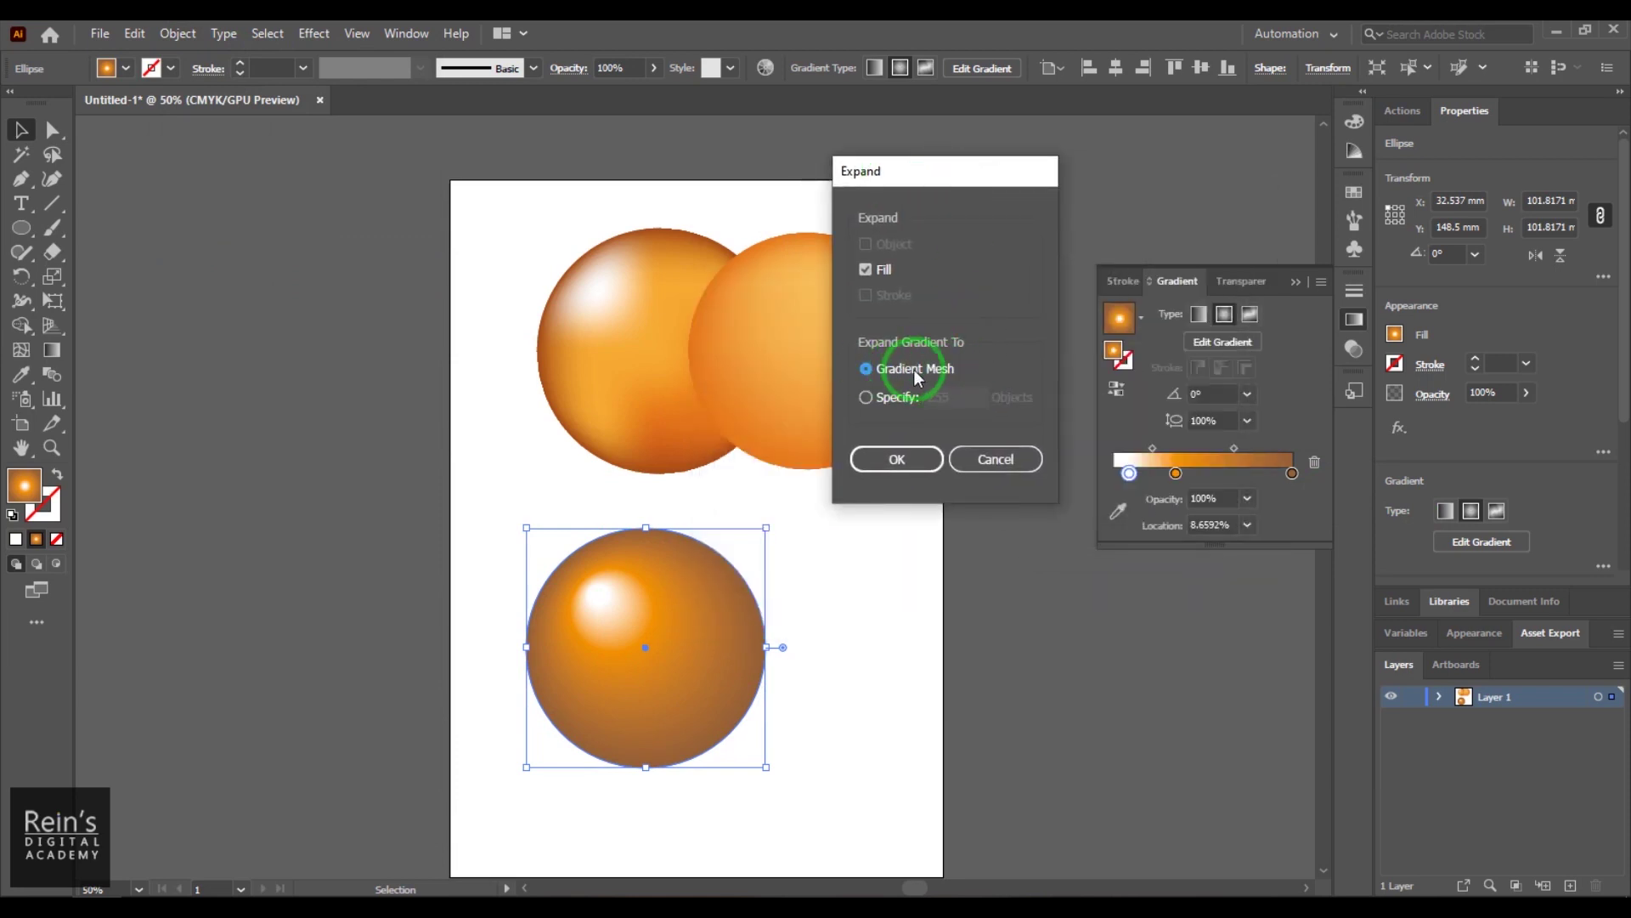
click(898, 462)
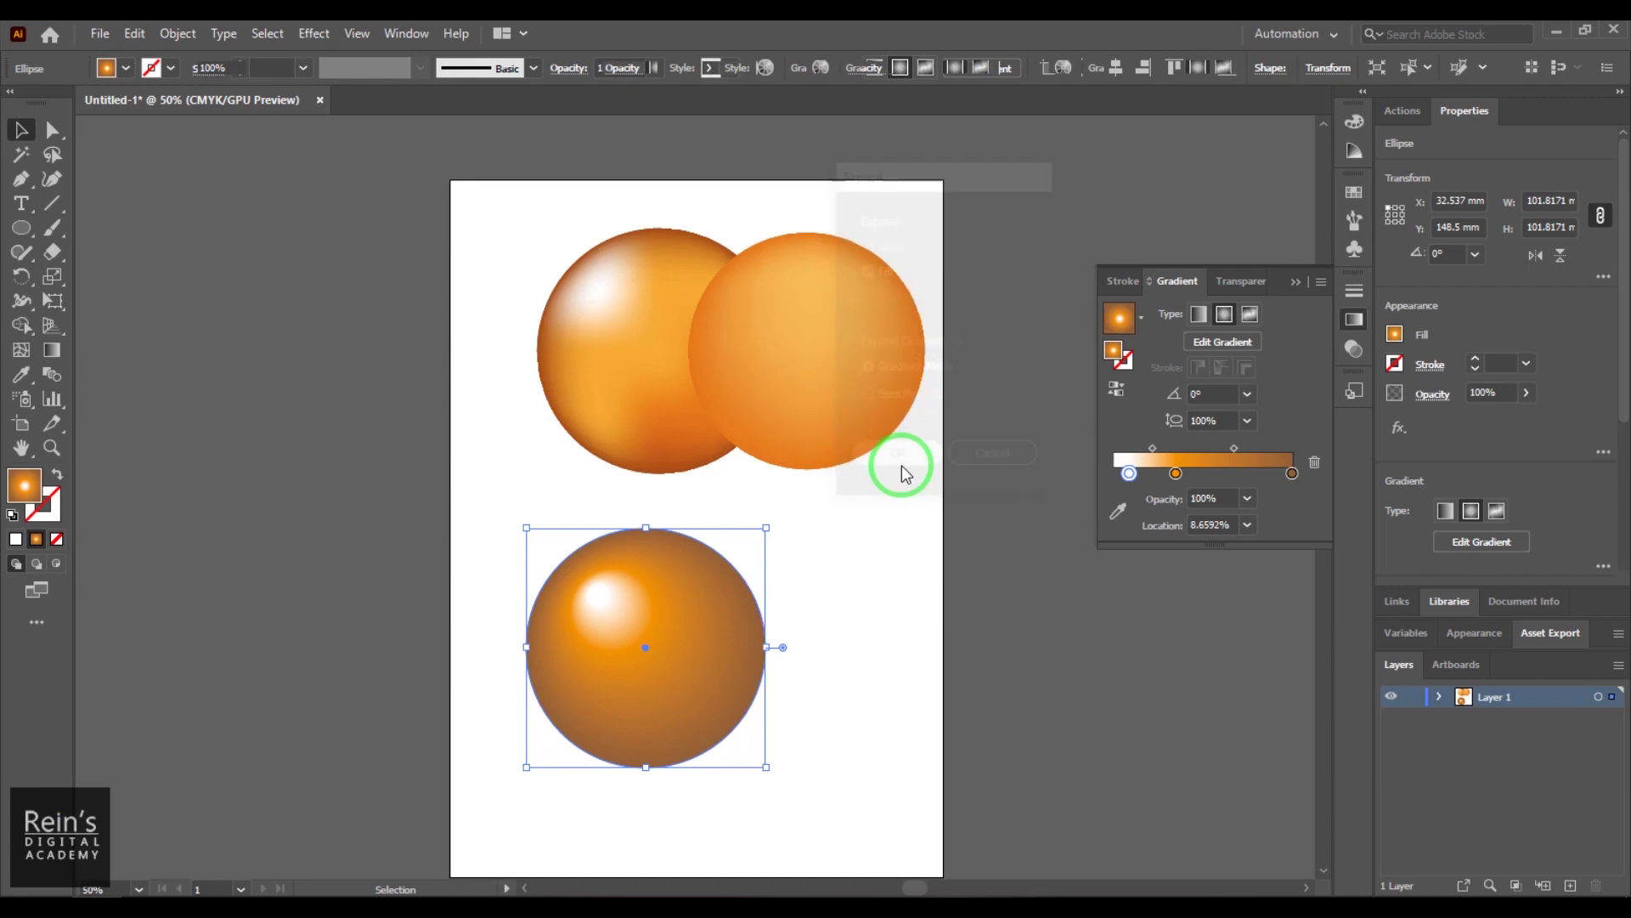
click(814, 630)
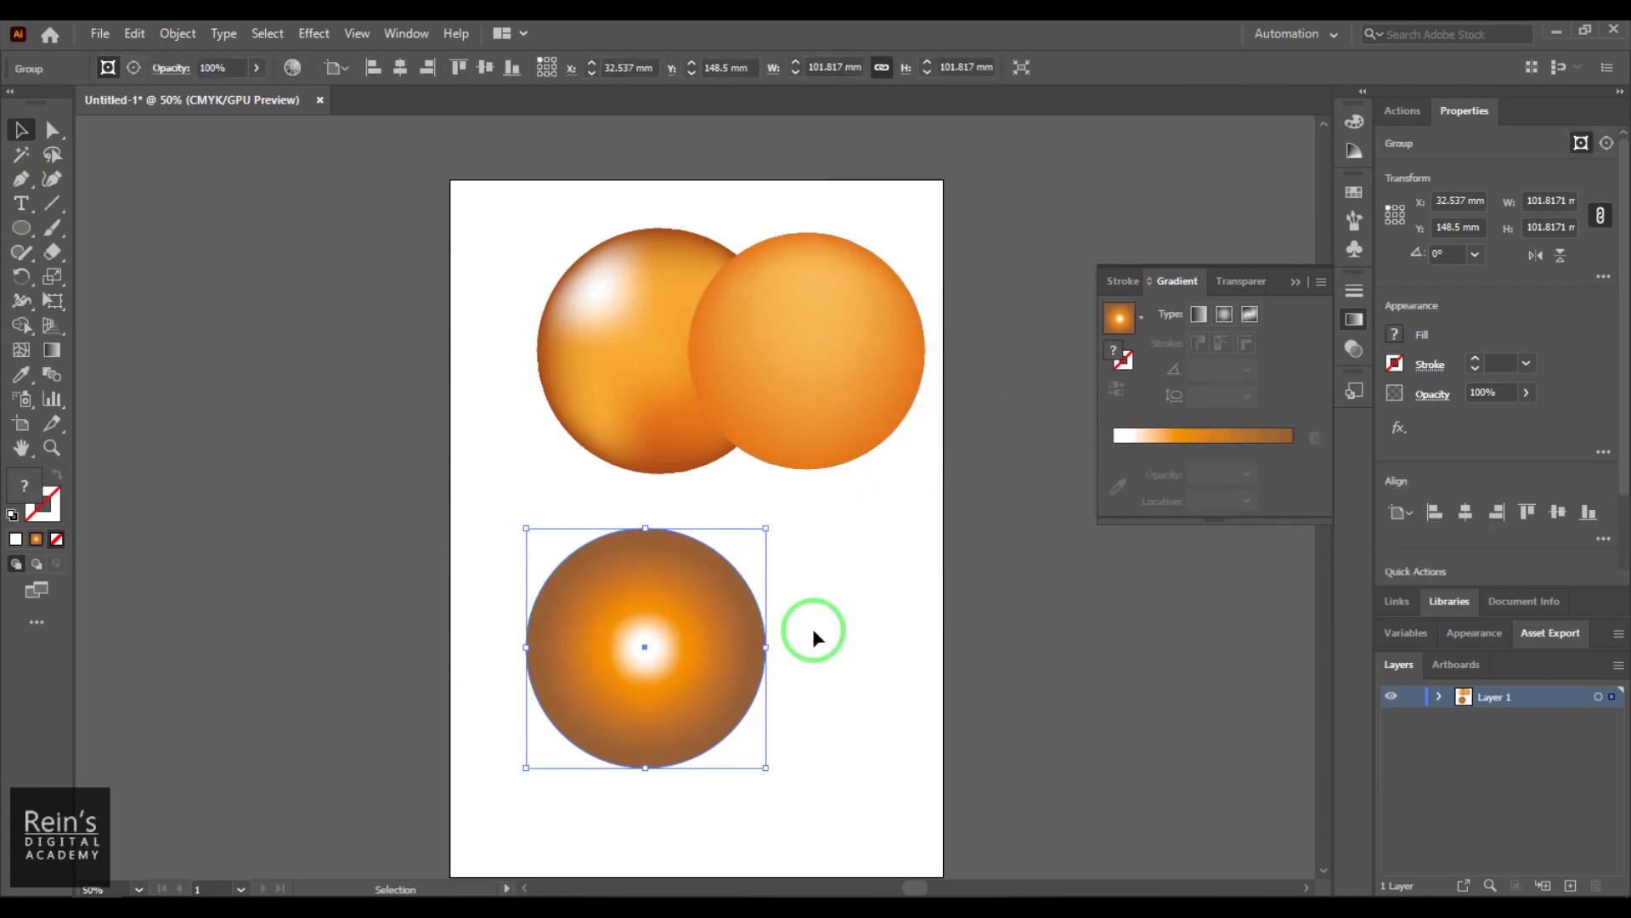
- Select mesh points around the centre and pull the top and left points to stretch the highlight
click(21, 350)
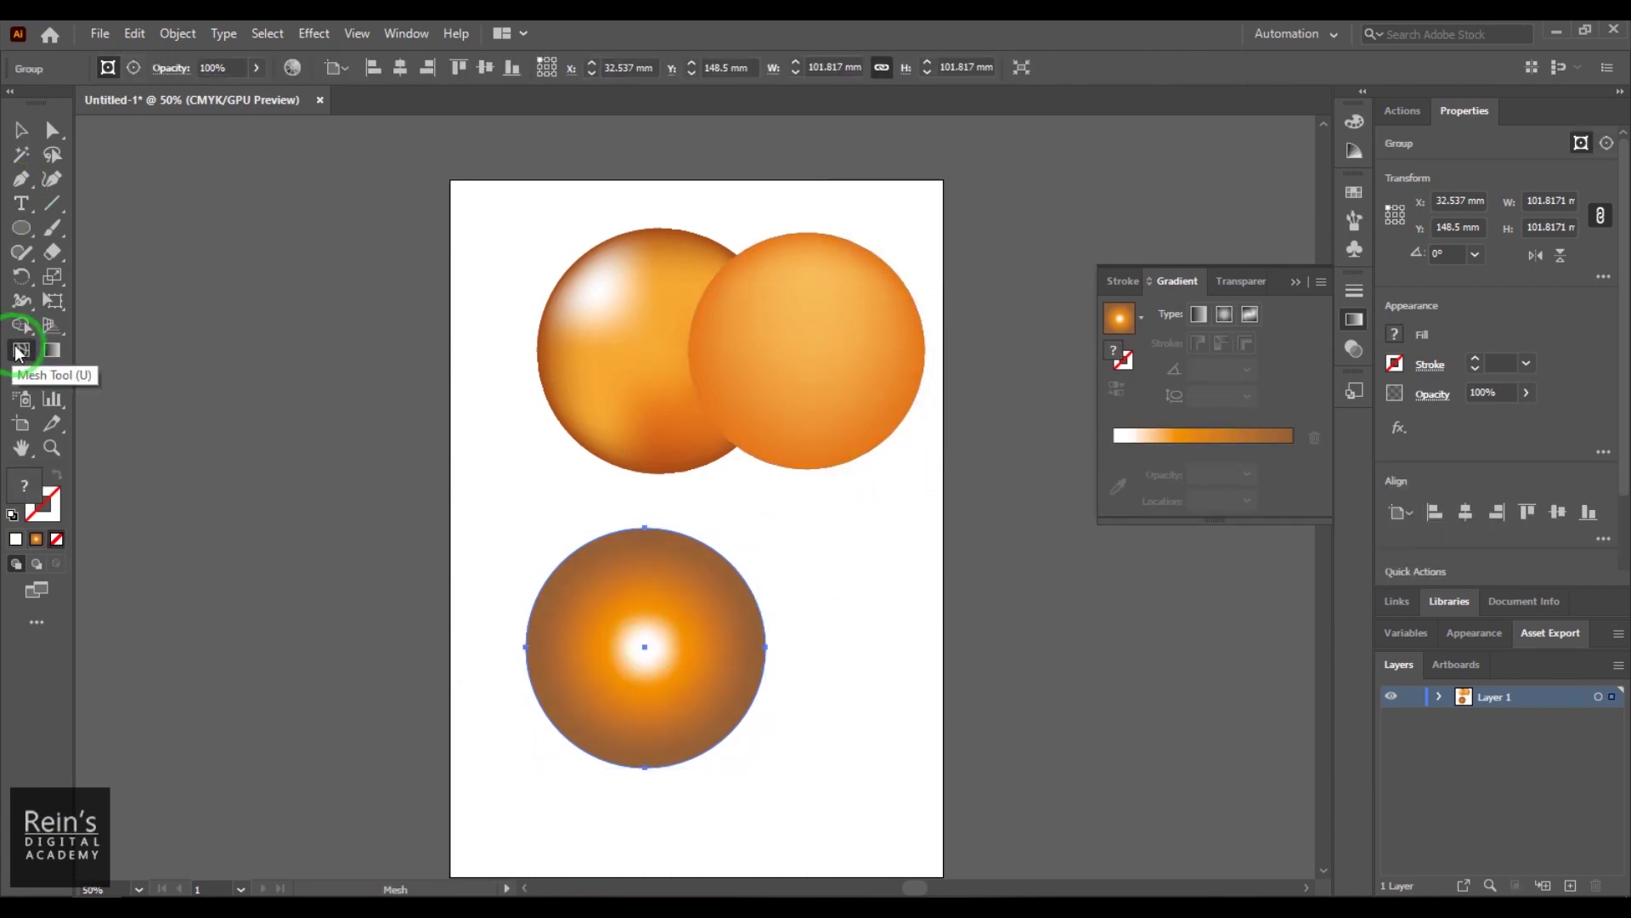
click(664, 660)
click(811, 737)
click(676, 697)
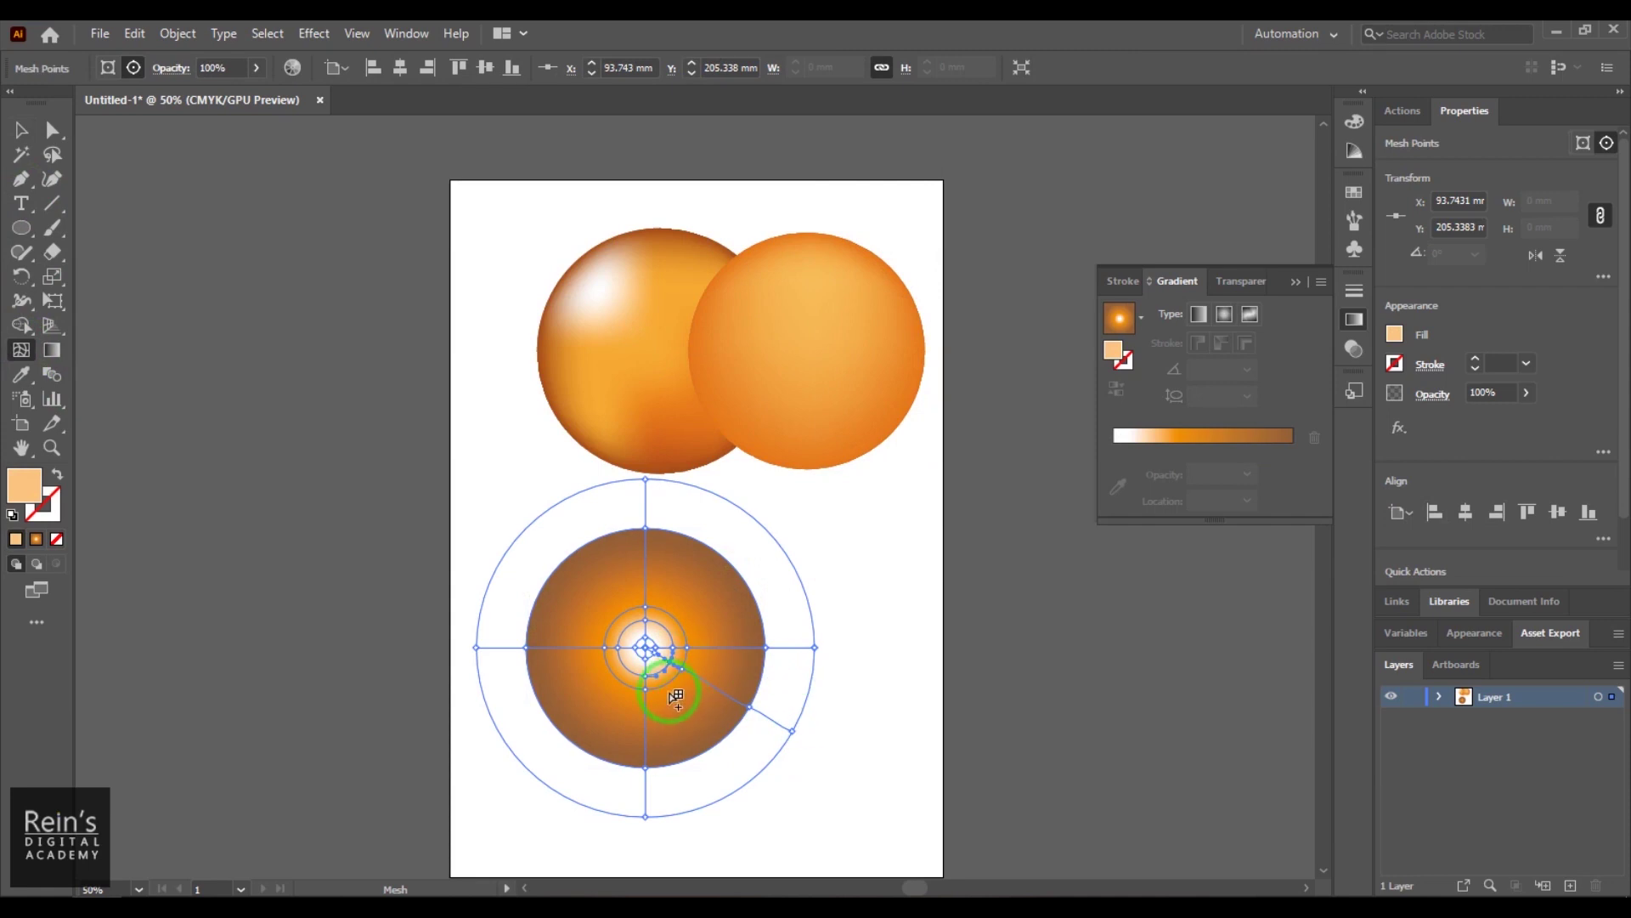
click(725, 660)
click(762, 574)
click(725, 660)
click(731, 633)
mouse_move(712, 664)
mouse_down()
mouse_move(727, 662)
mouse_move(705, 629)
mouse_move(709, 673)
mouse_move(695, 673)
mouse_up()
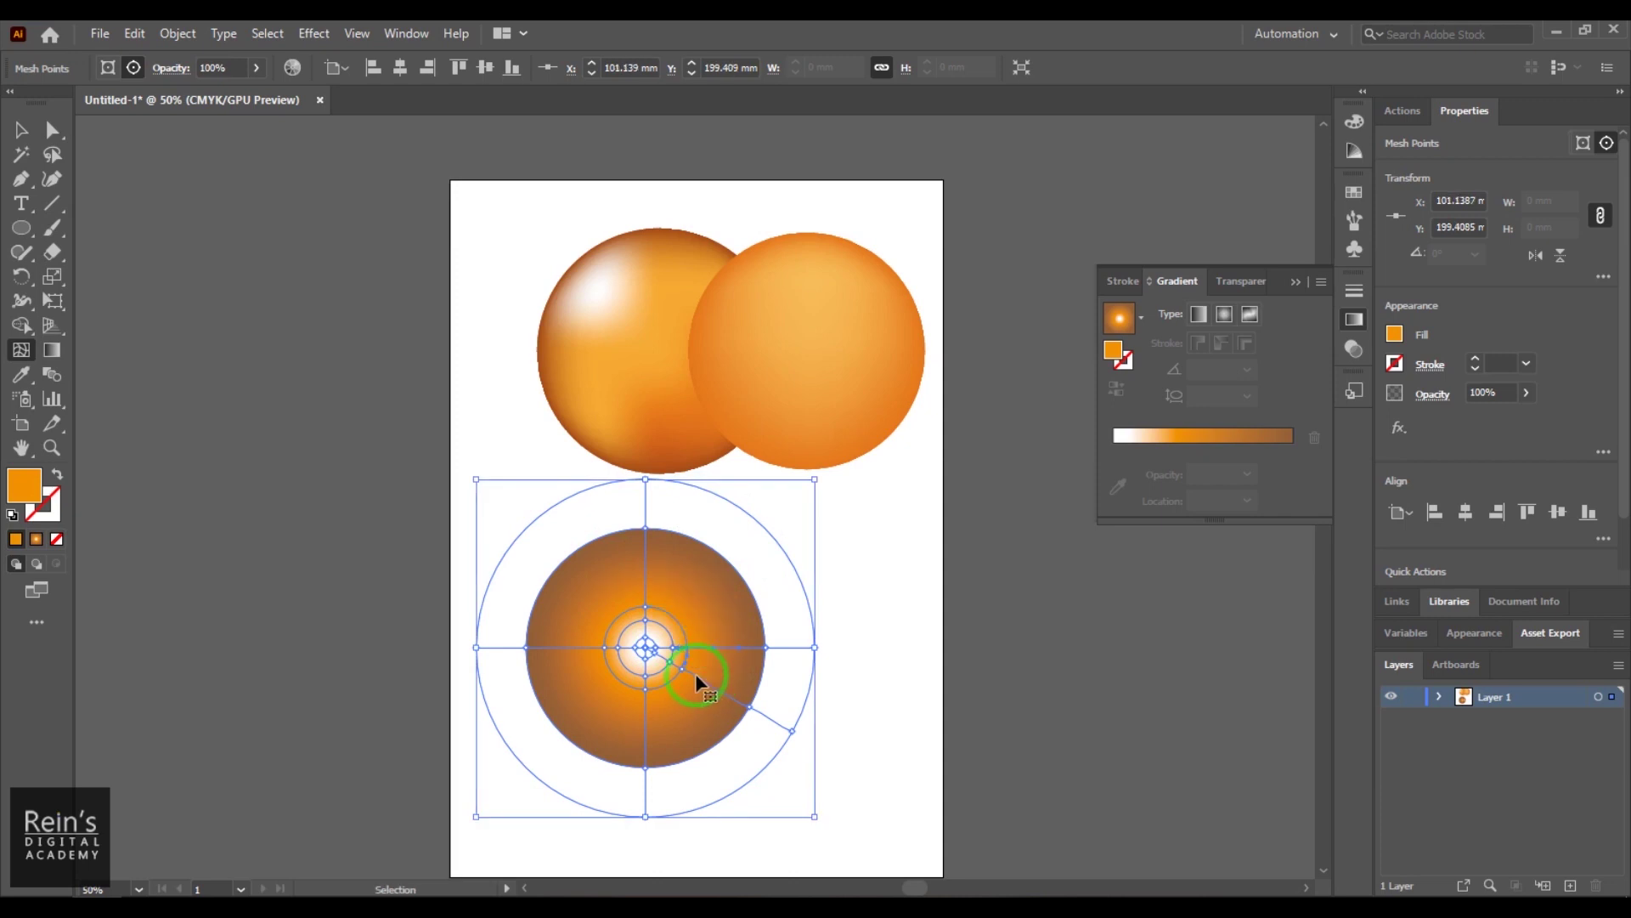
click(650, 608)
drag(650, 607, 648, 563)
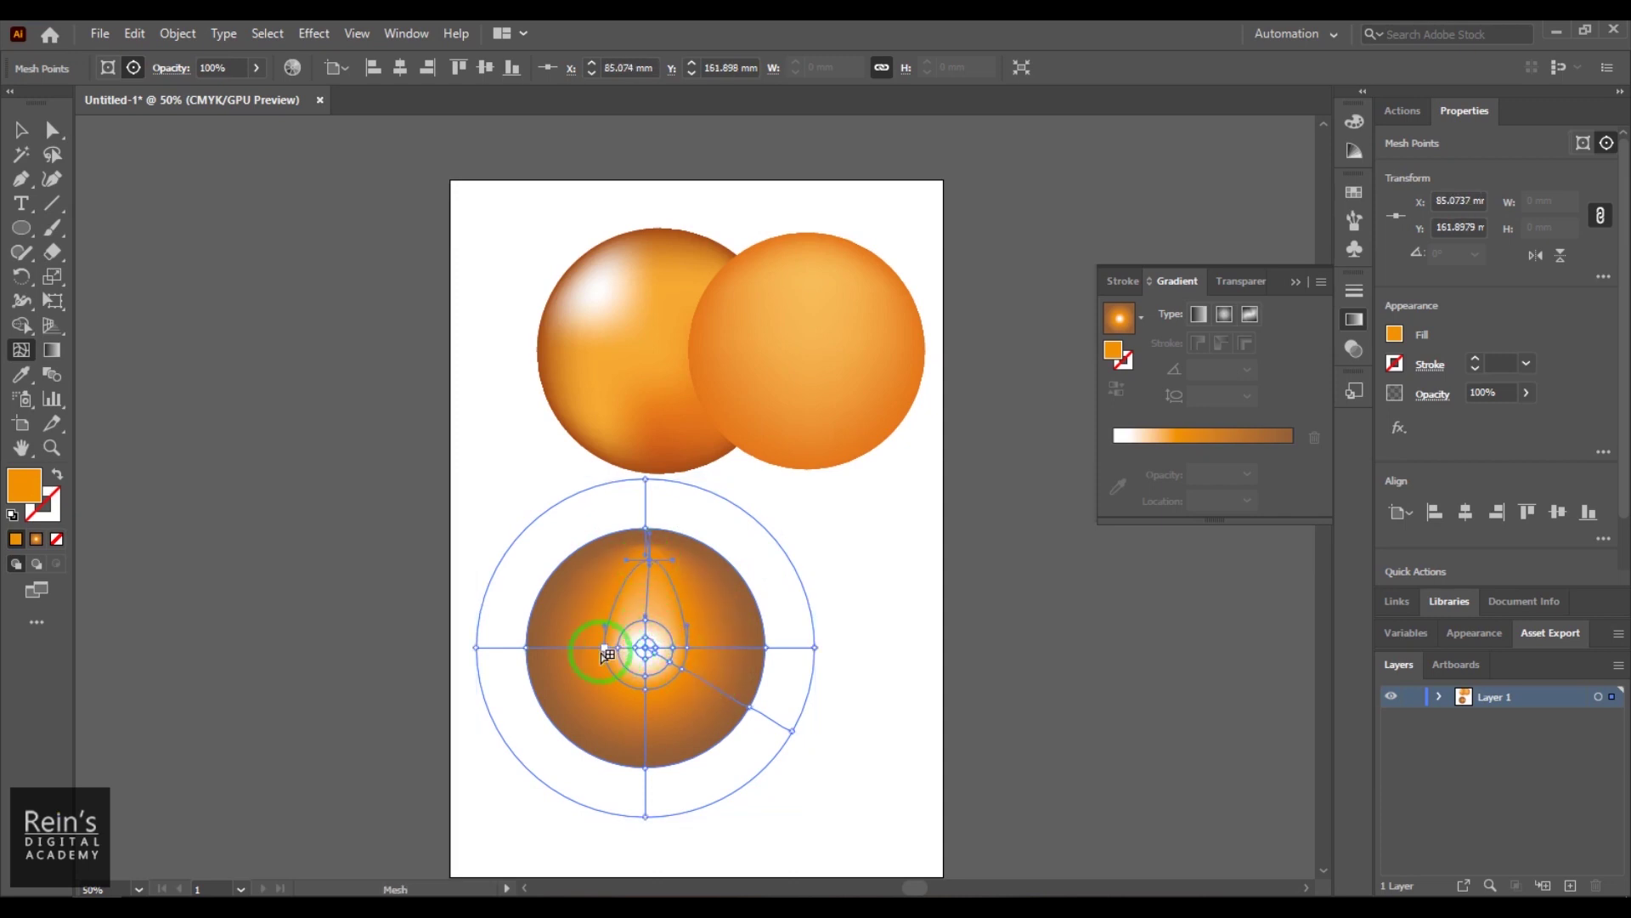
drag(557, 652, 717, 666)
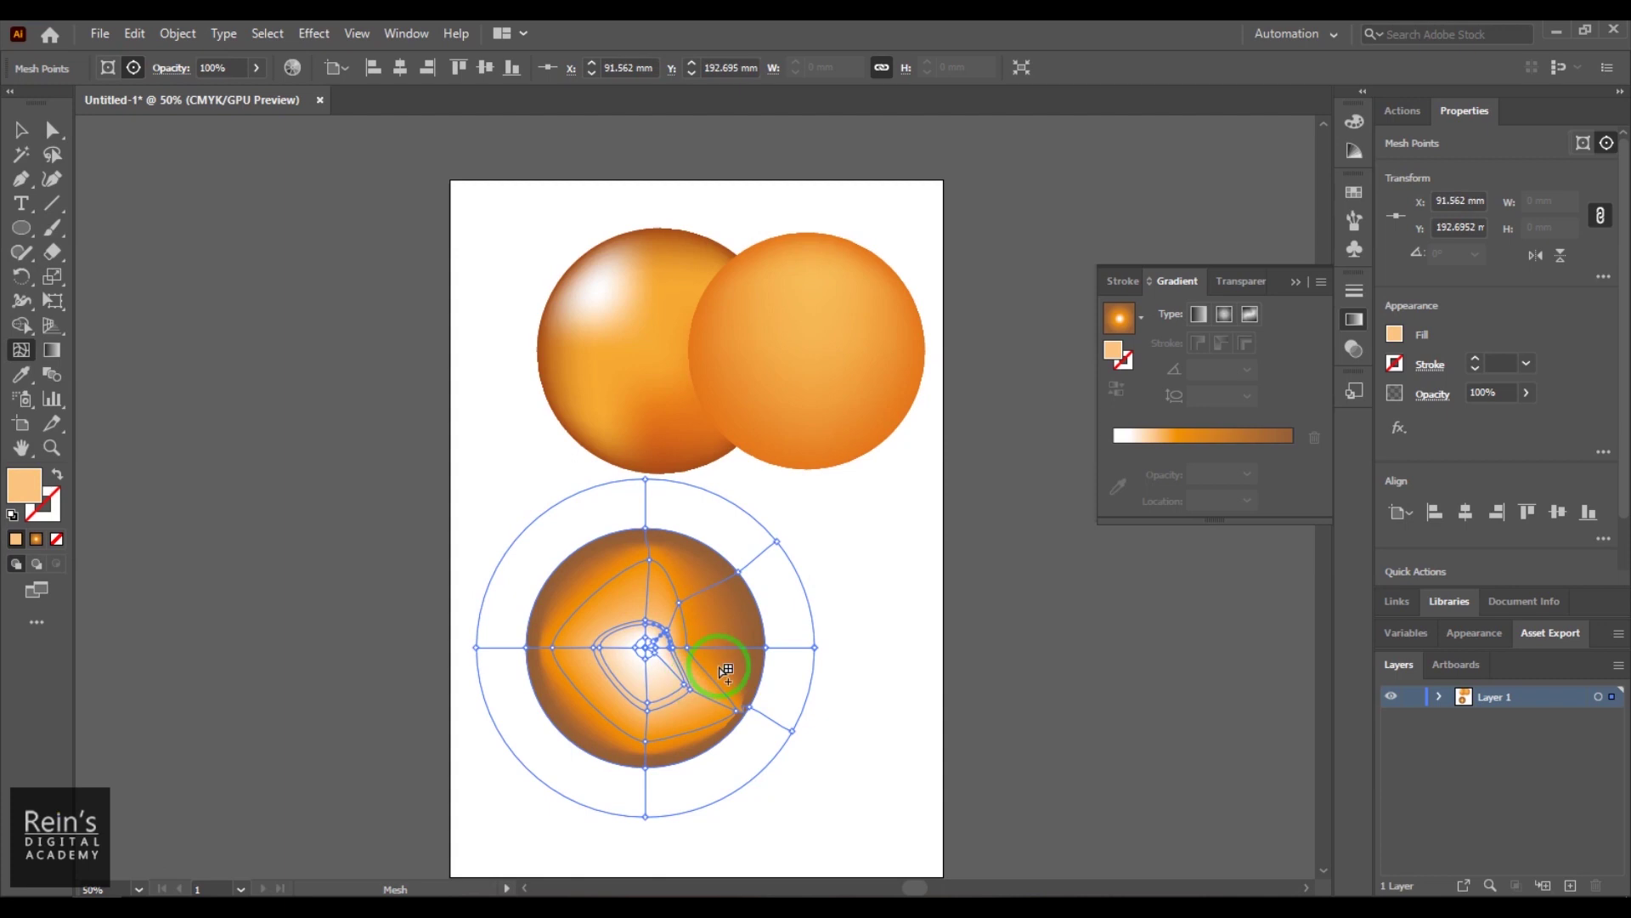
- Lasso and adjust mesh points just right of centre, then deselect to preview the glow
click(22, 180)
click(52, 153)
click(535, 507)
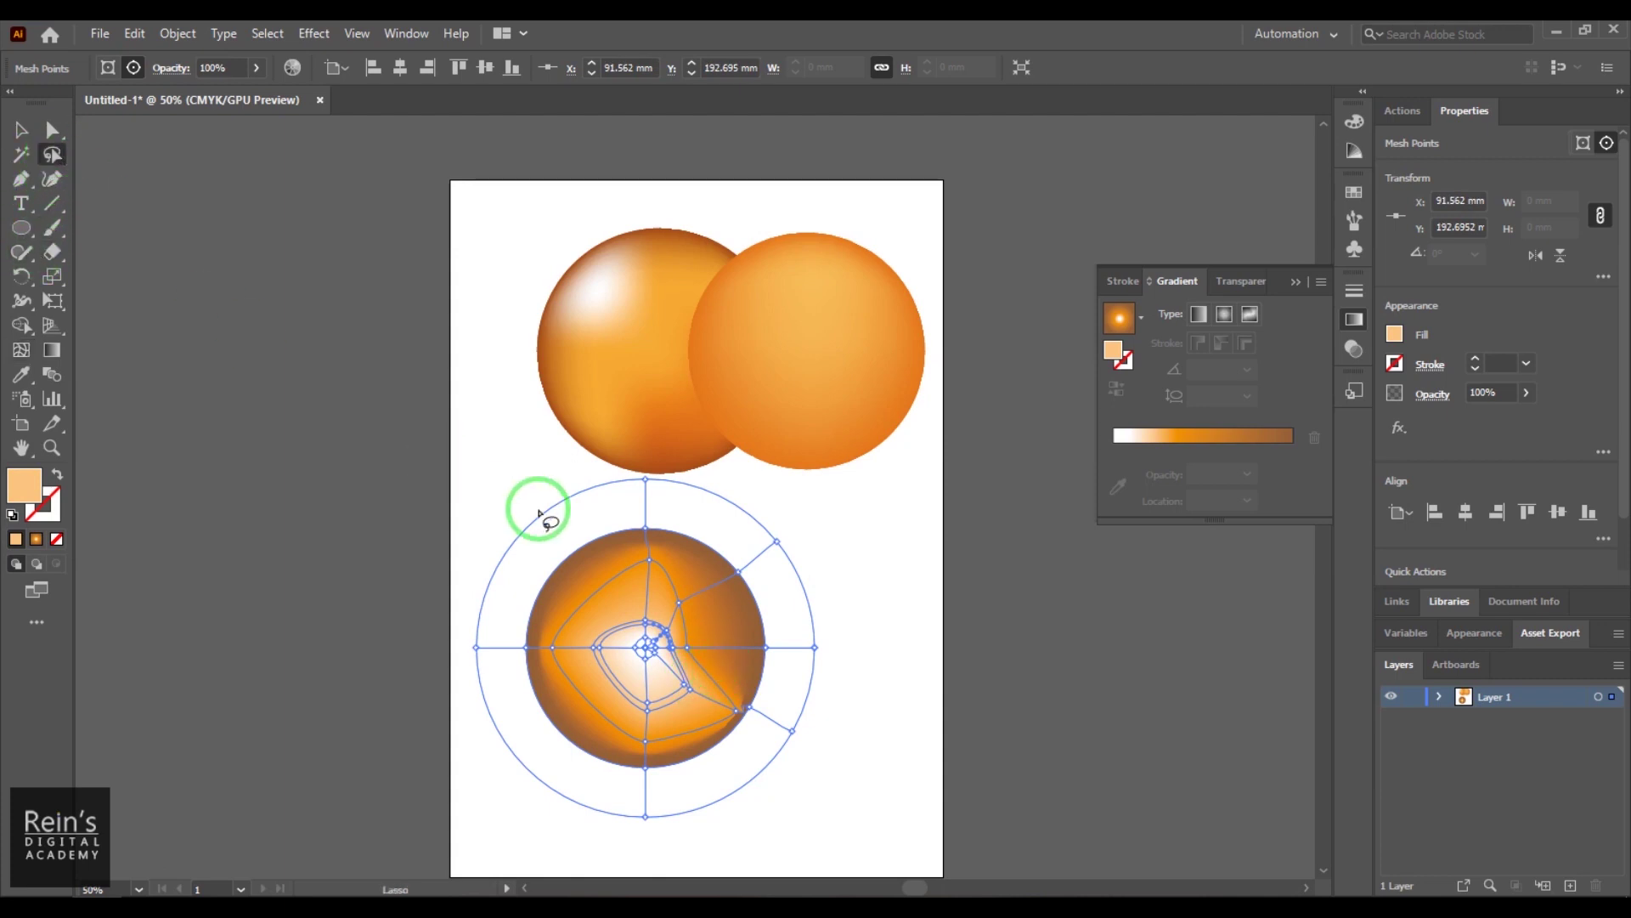
mouse_move(733, 643)
mouse_down()
mouse_move(714, 637)
mouse_move(714, 666)
mouse_move(654, 633)
mouse_move(692, 666)
mouse_move(716, 647)
mouse_up()
click(21, 130)
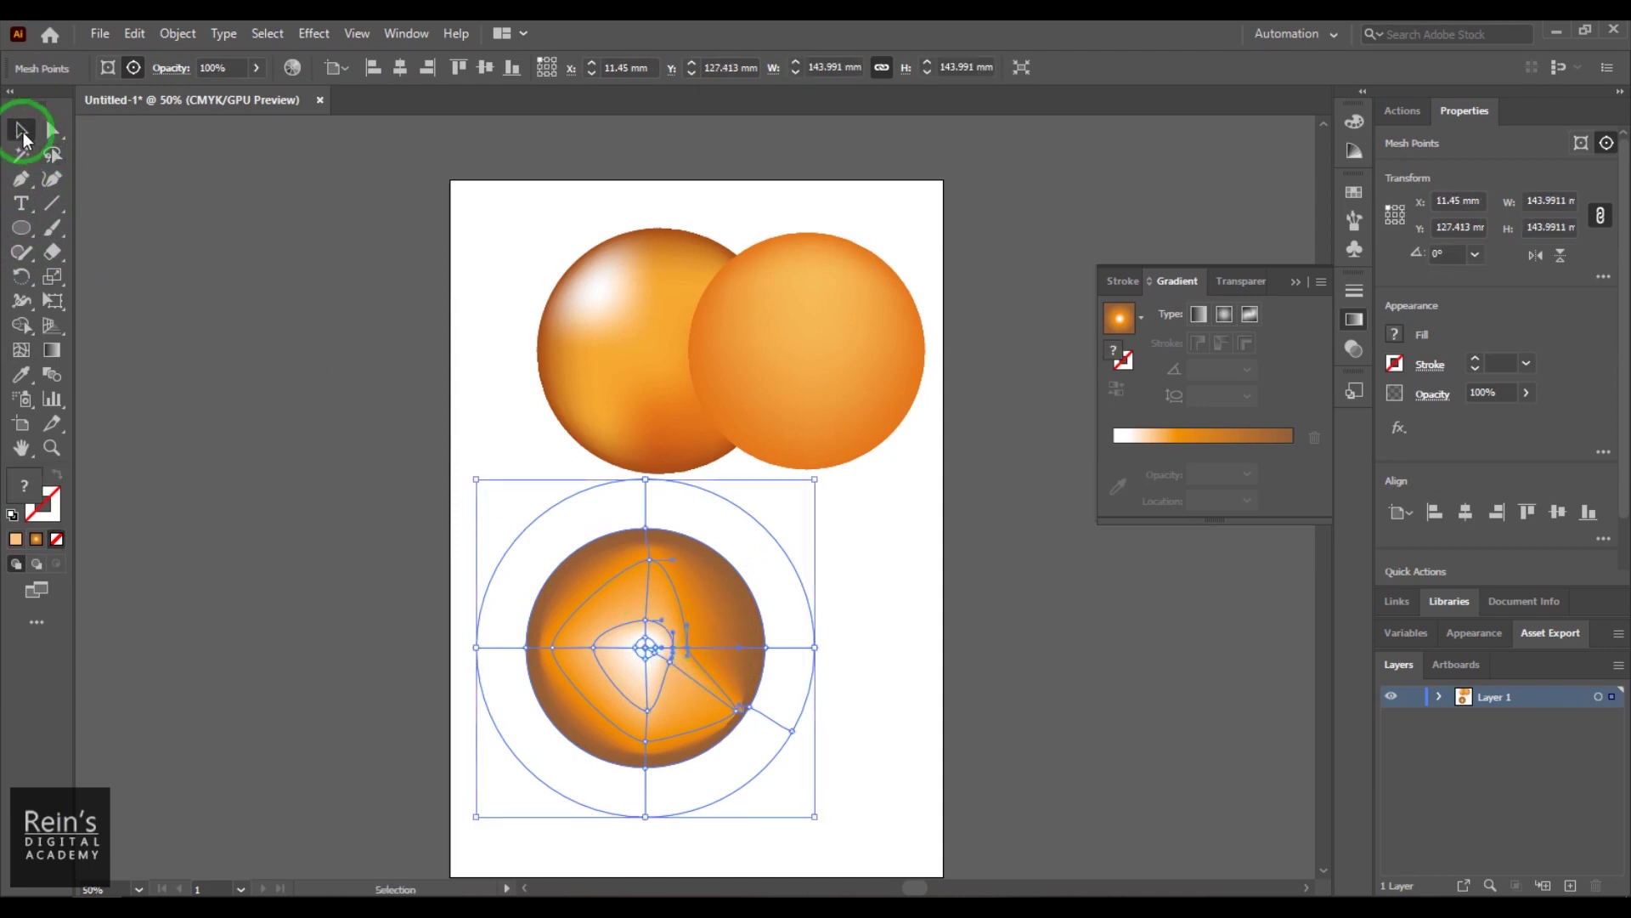
click(21, 350)
click(688, 663)
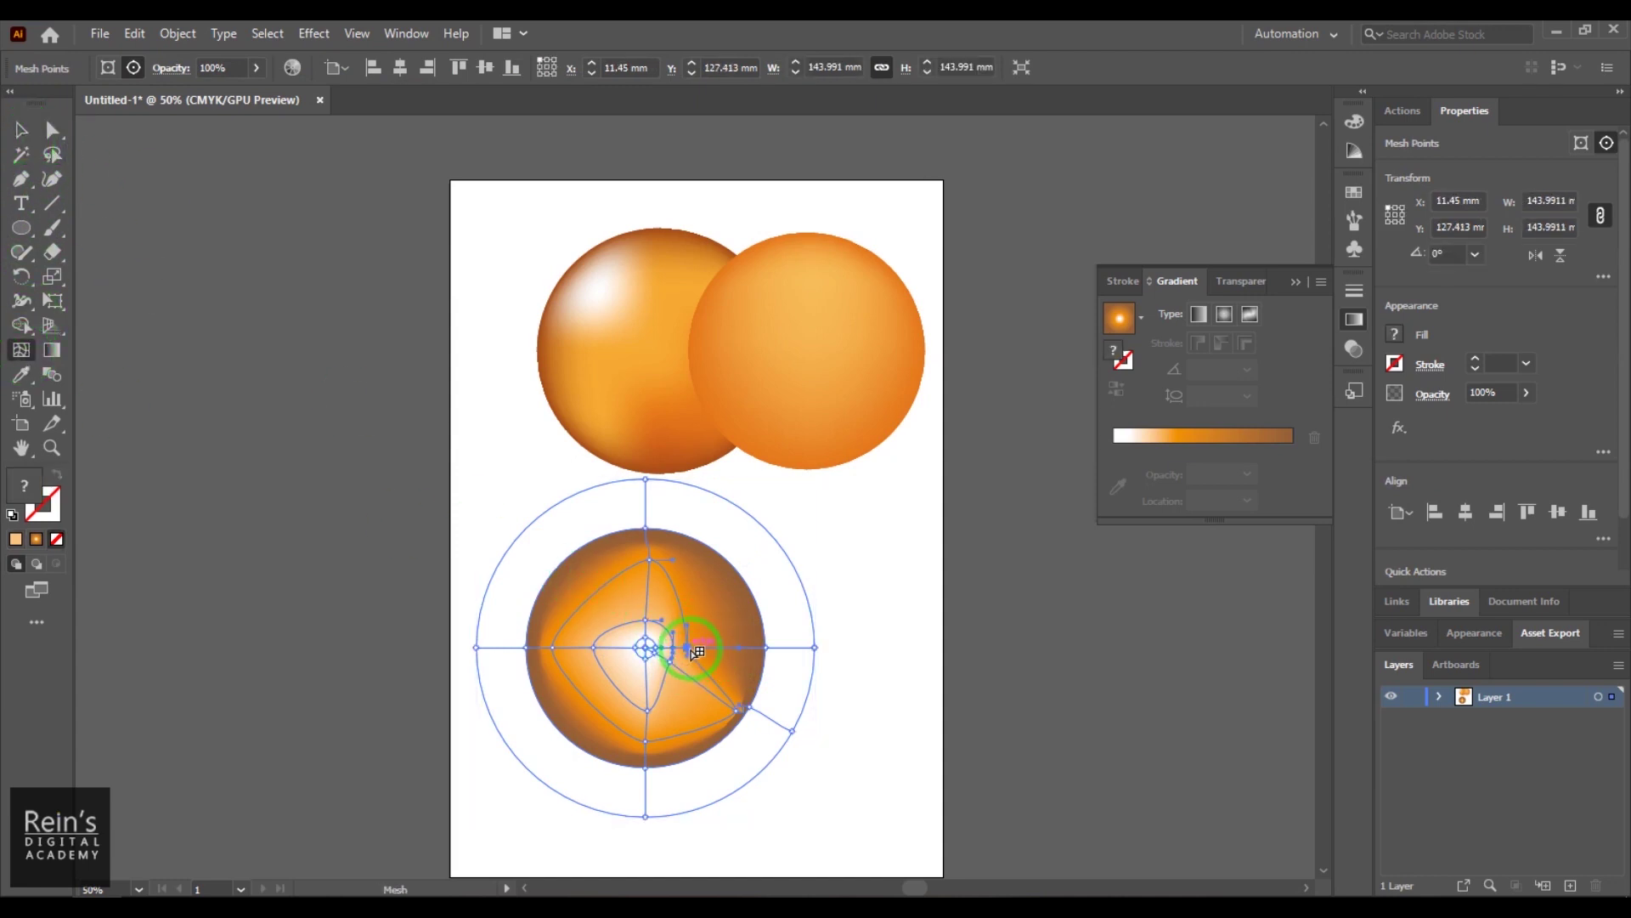
mouse_move(728, 652)
mouse_down()
mouse_move(692, 666)
mouse_move(658, 650)
mouse_move(737, 670)
mouse_move(728, 651)
mouse_move(657, 652)
mouse_move(703, 655)
mouse_up()
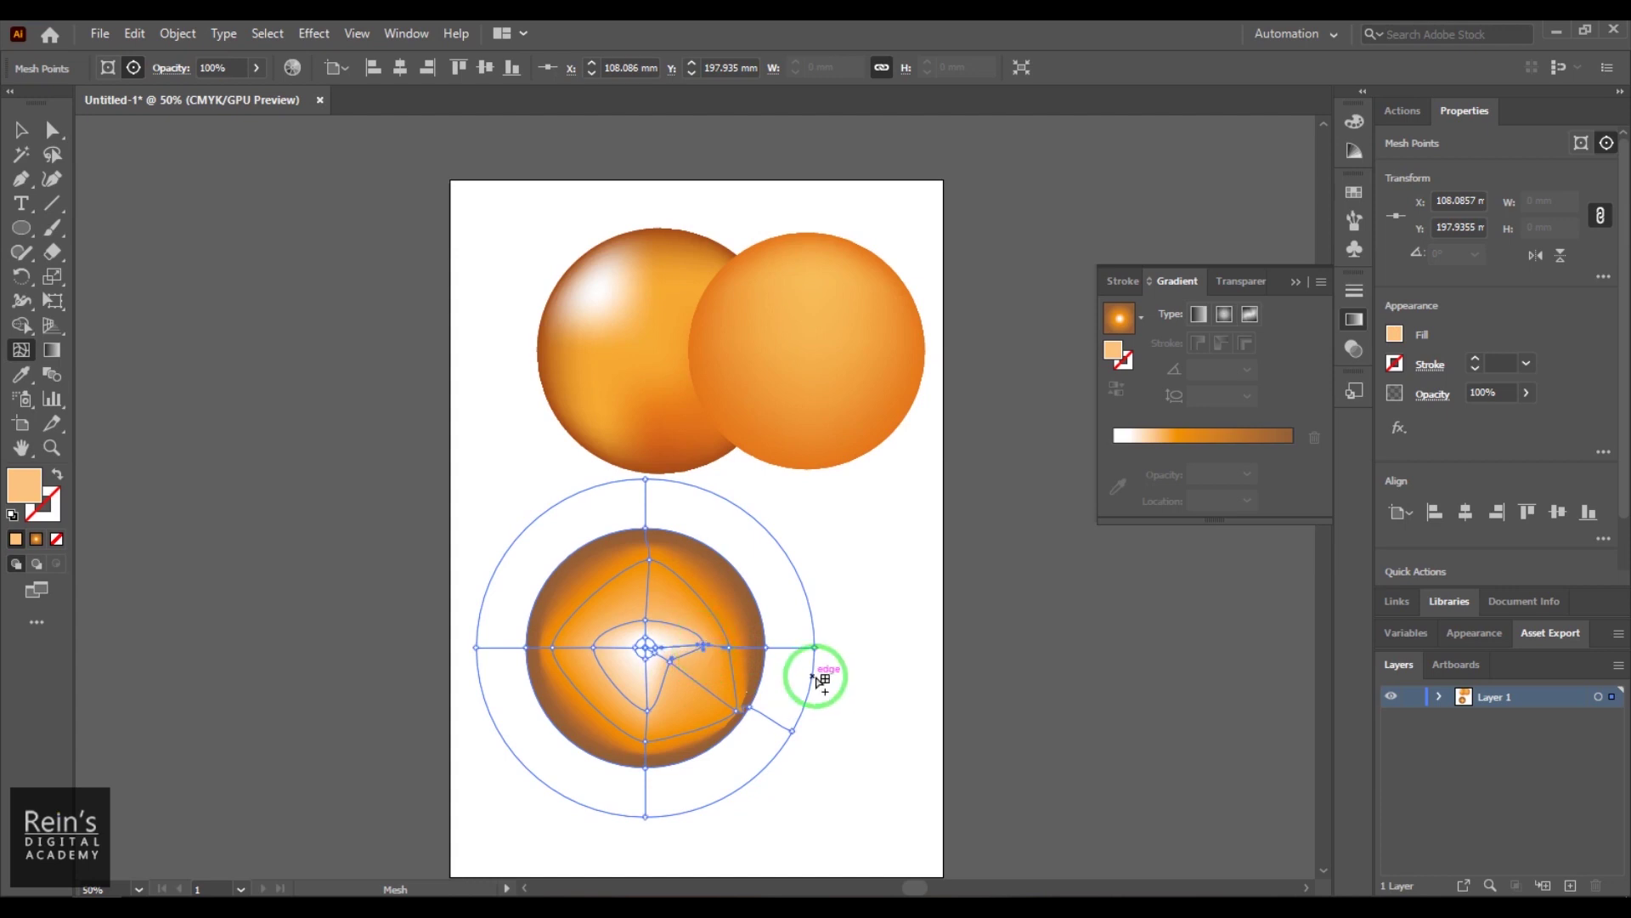
click(22, 129)
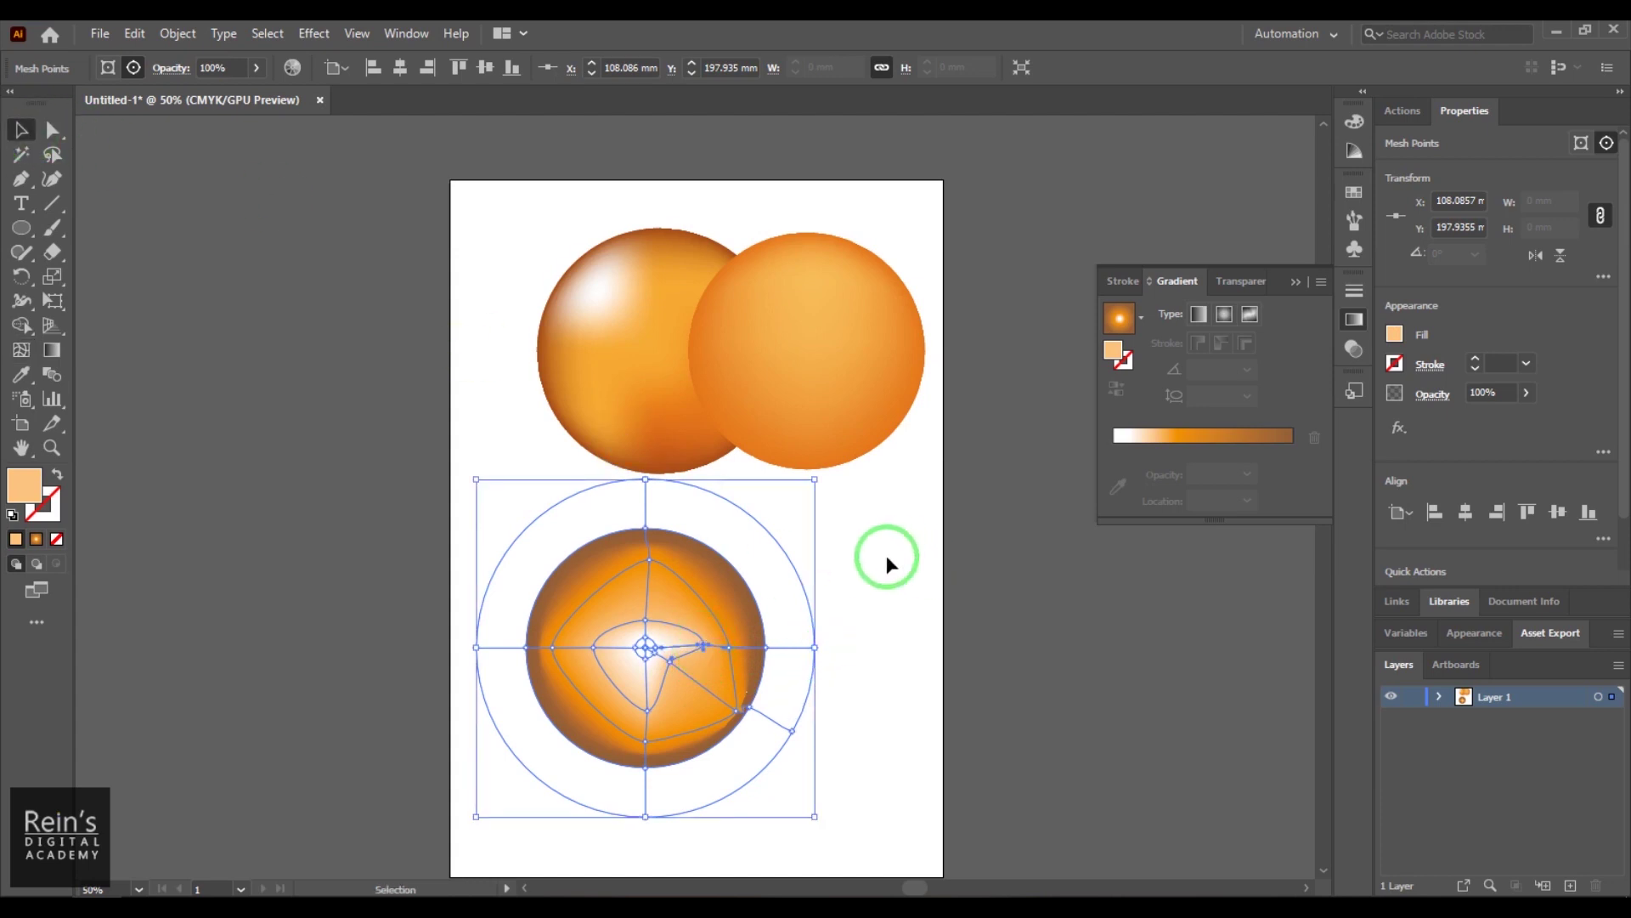
click(805, 704)
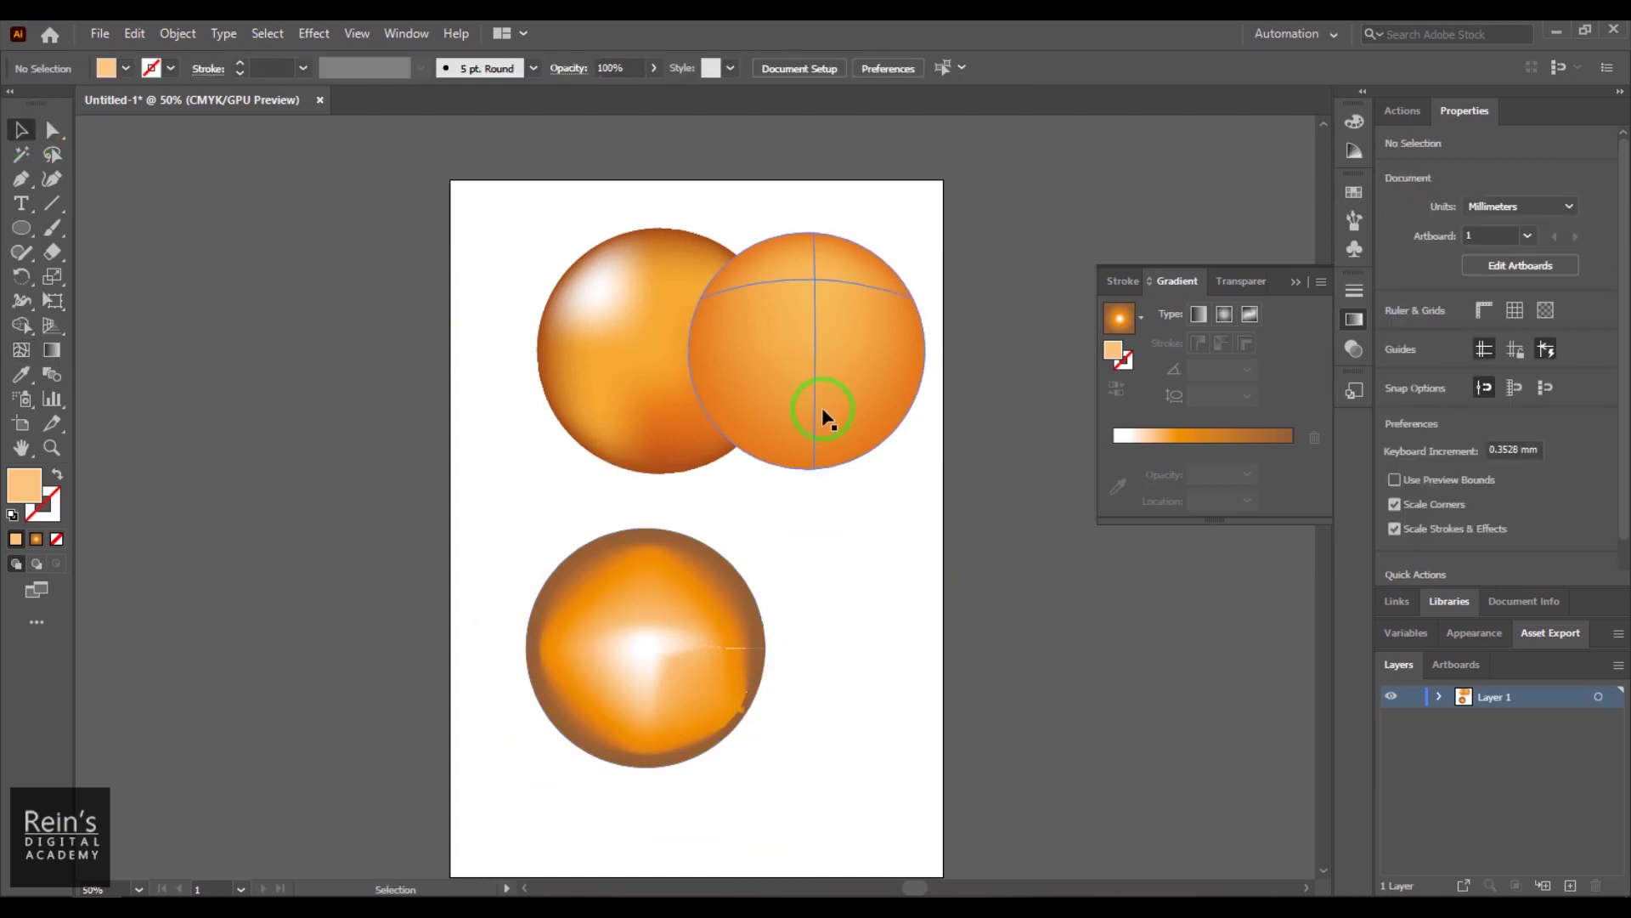
- Reposition the right and left spheres, then add and undo a mesh point on the right sphere
drag(828, 416, 854, 487)
drag(612, 345, 563, 294)
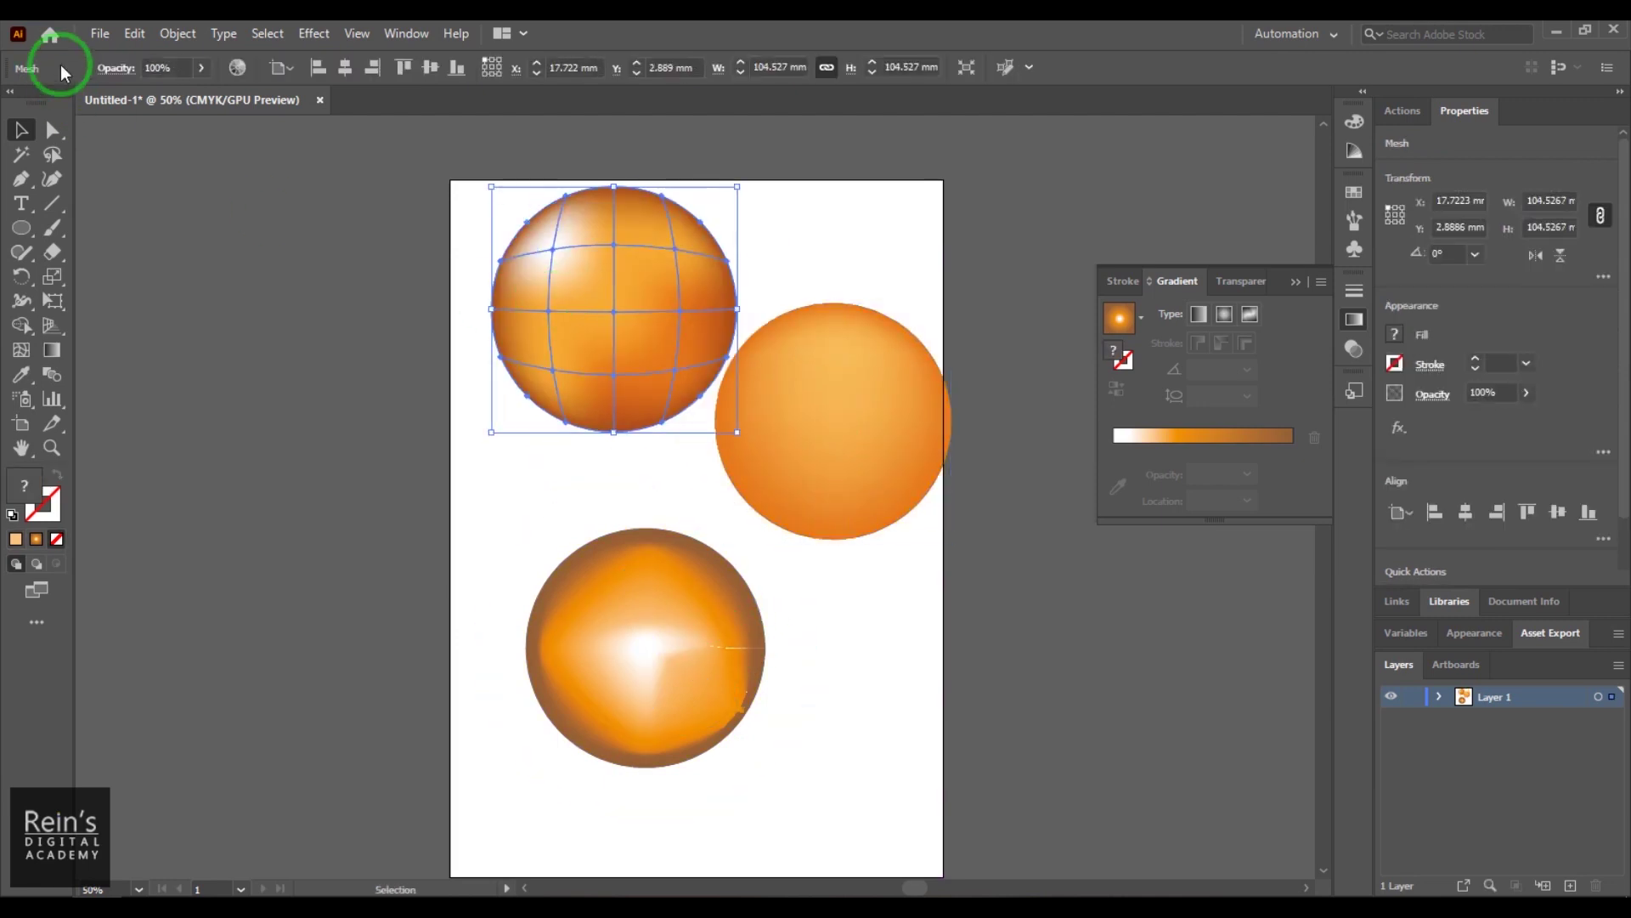
click(175, 34)
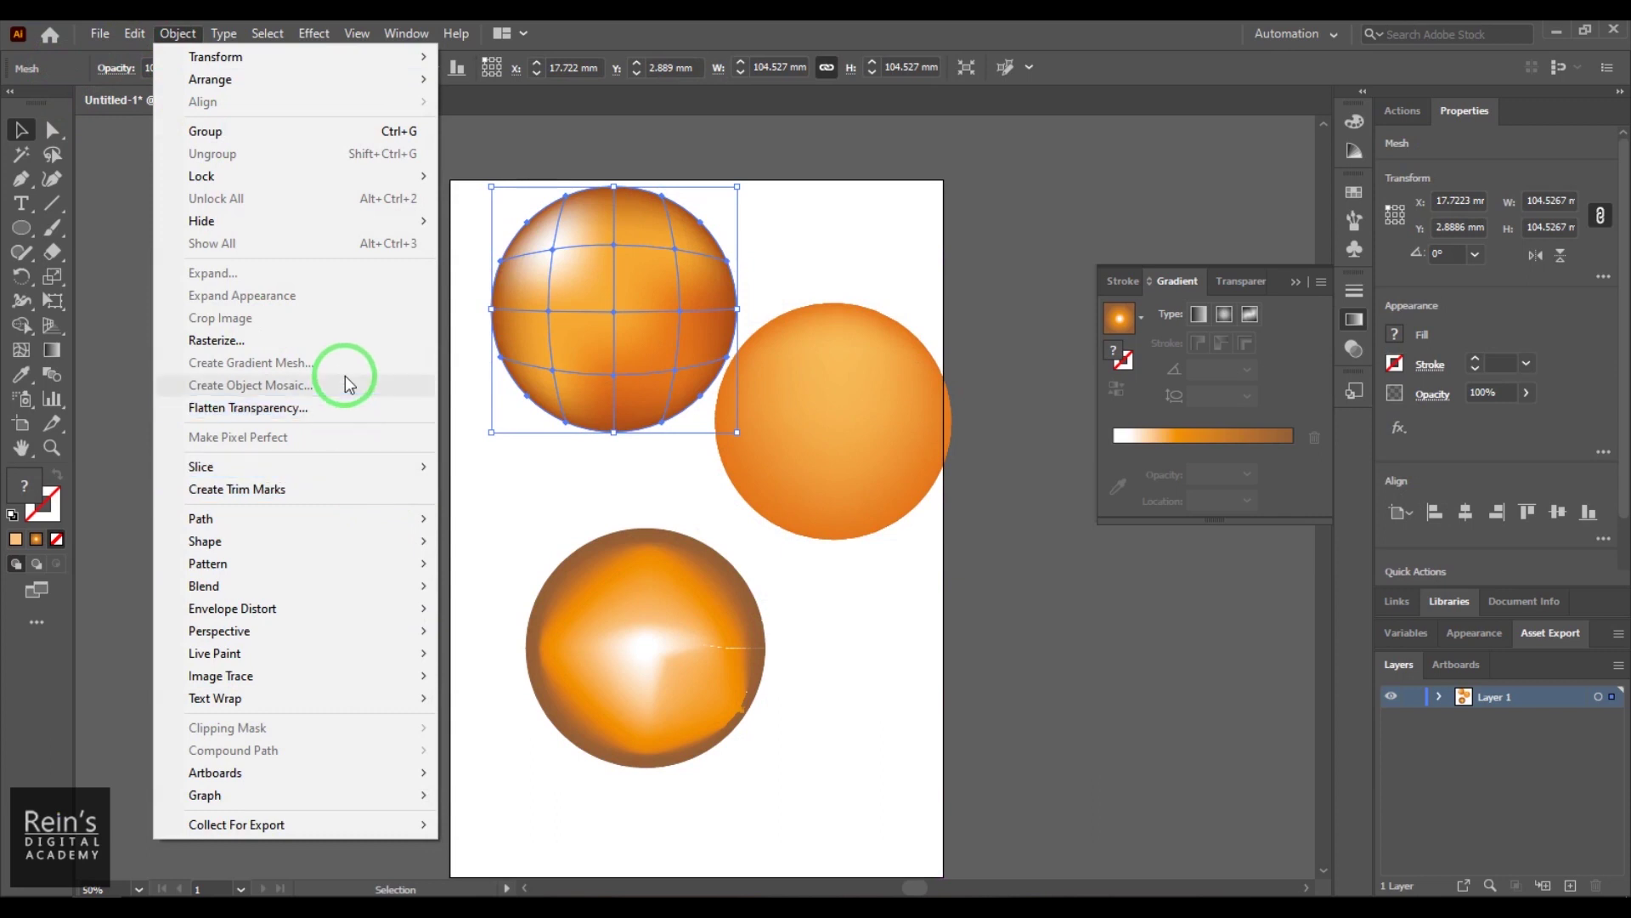
click(834, 452)
click(834, 452)
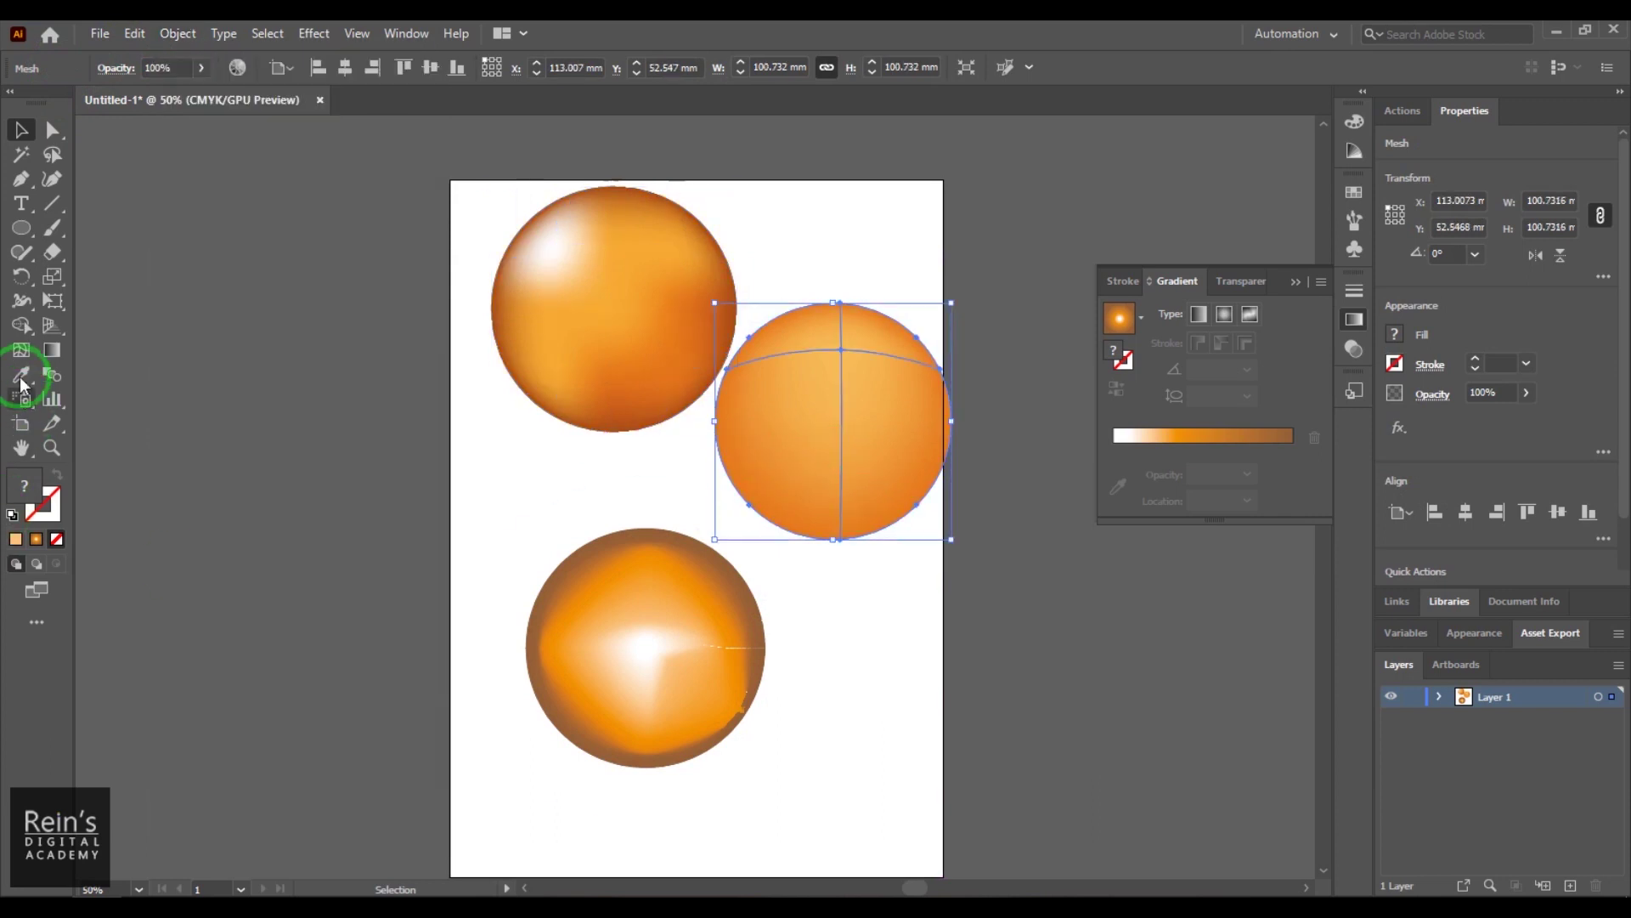
click(15, 355)
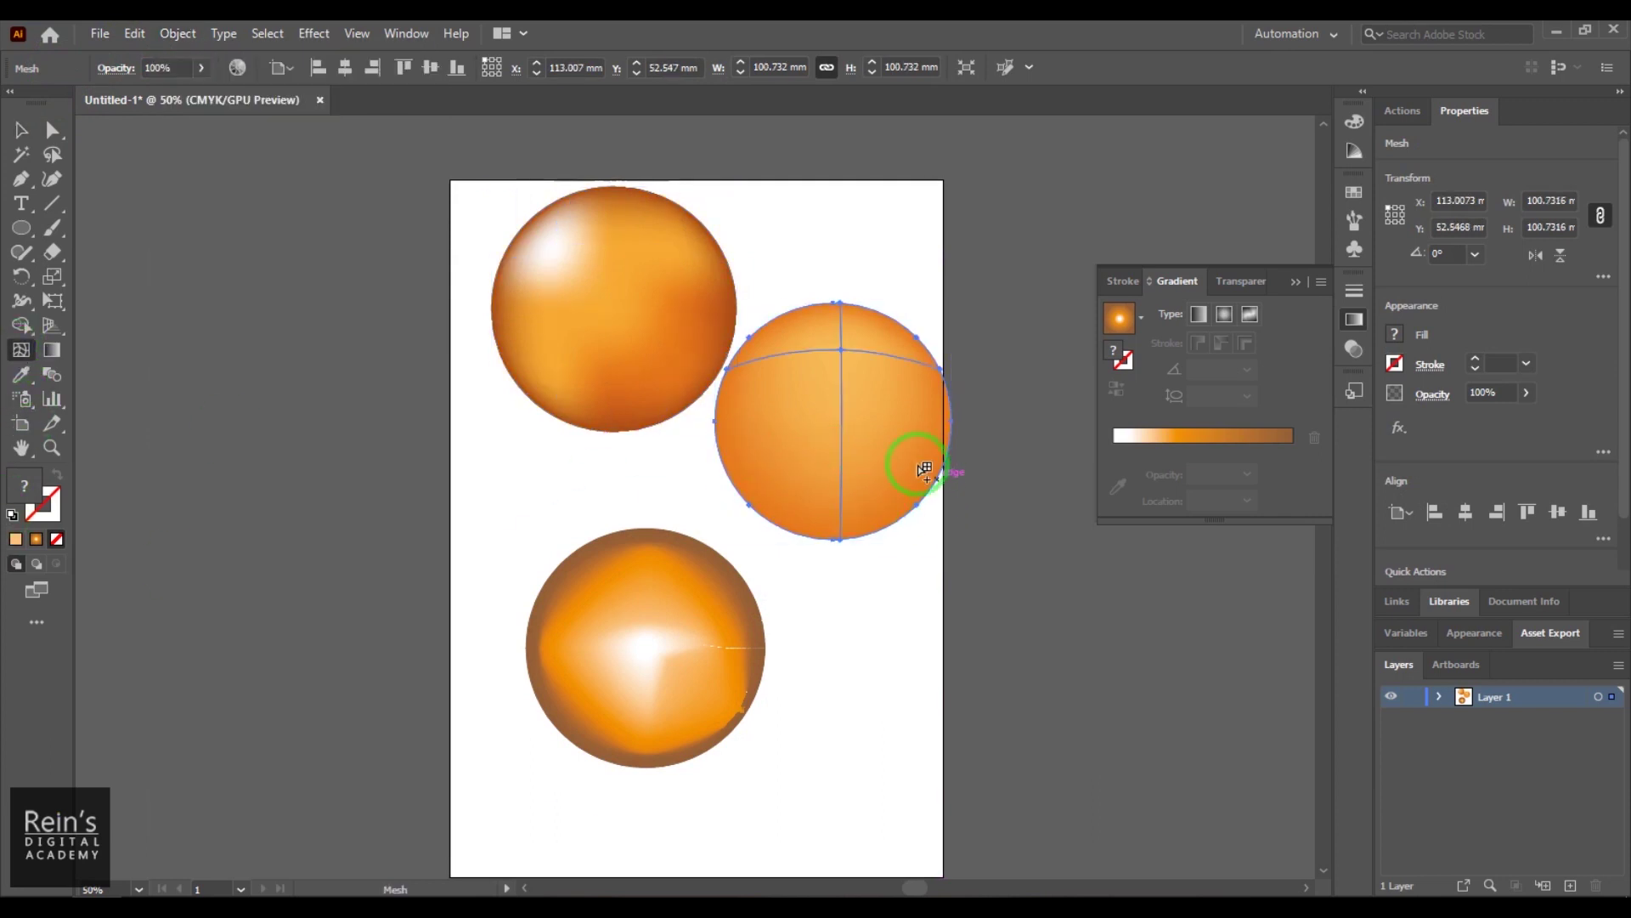
click(843, 459)
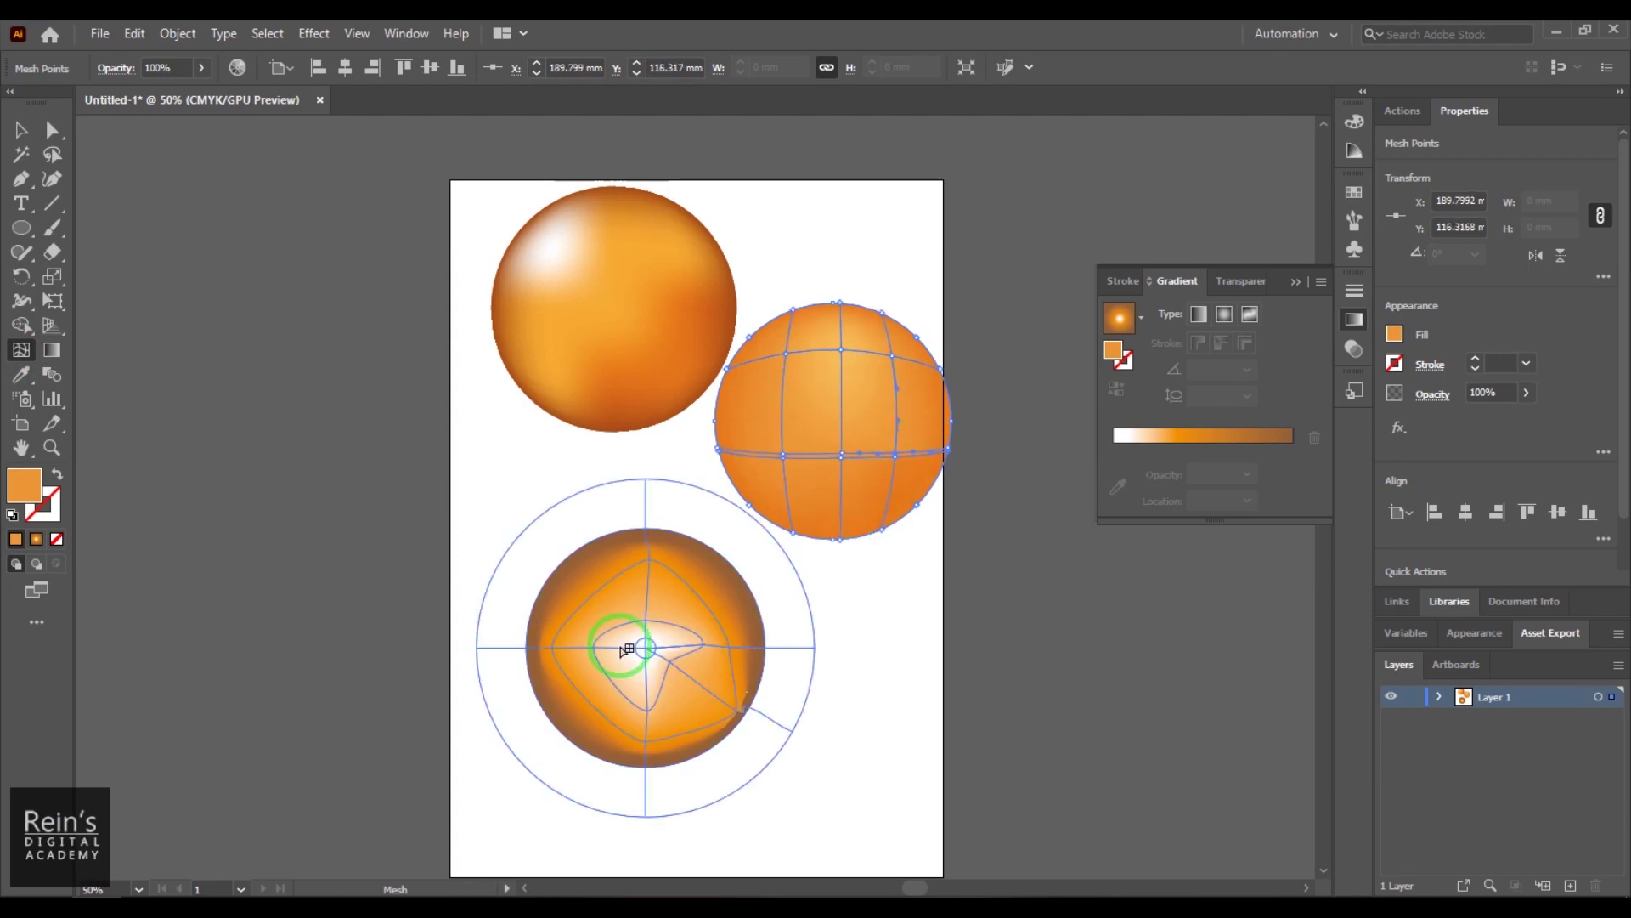
key(ctrl+z)
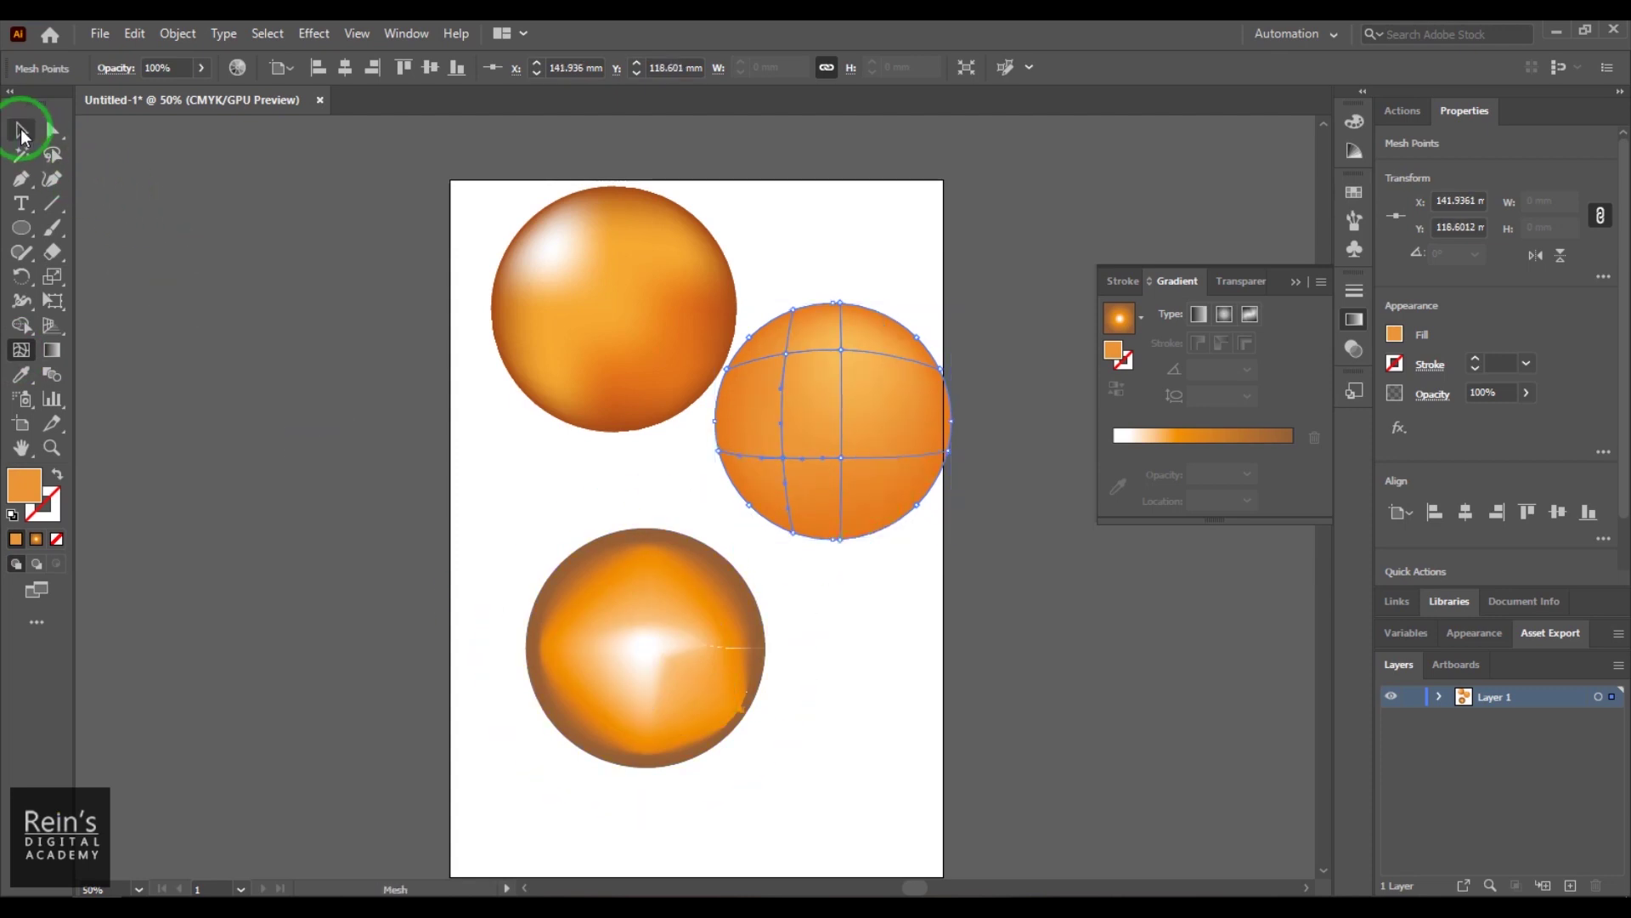
- Move the bottom sphere down-left, then select it with the right sphere and move both down
click(21, 132)
click(638, 673)
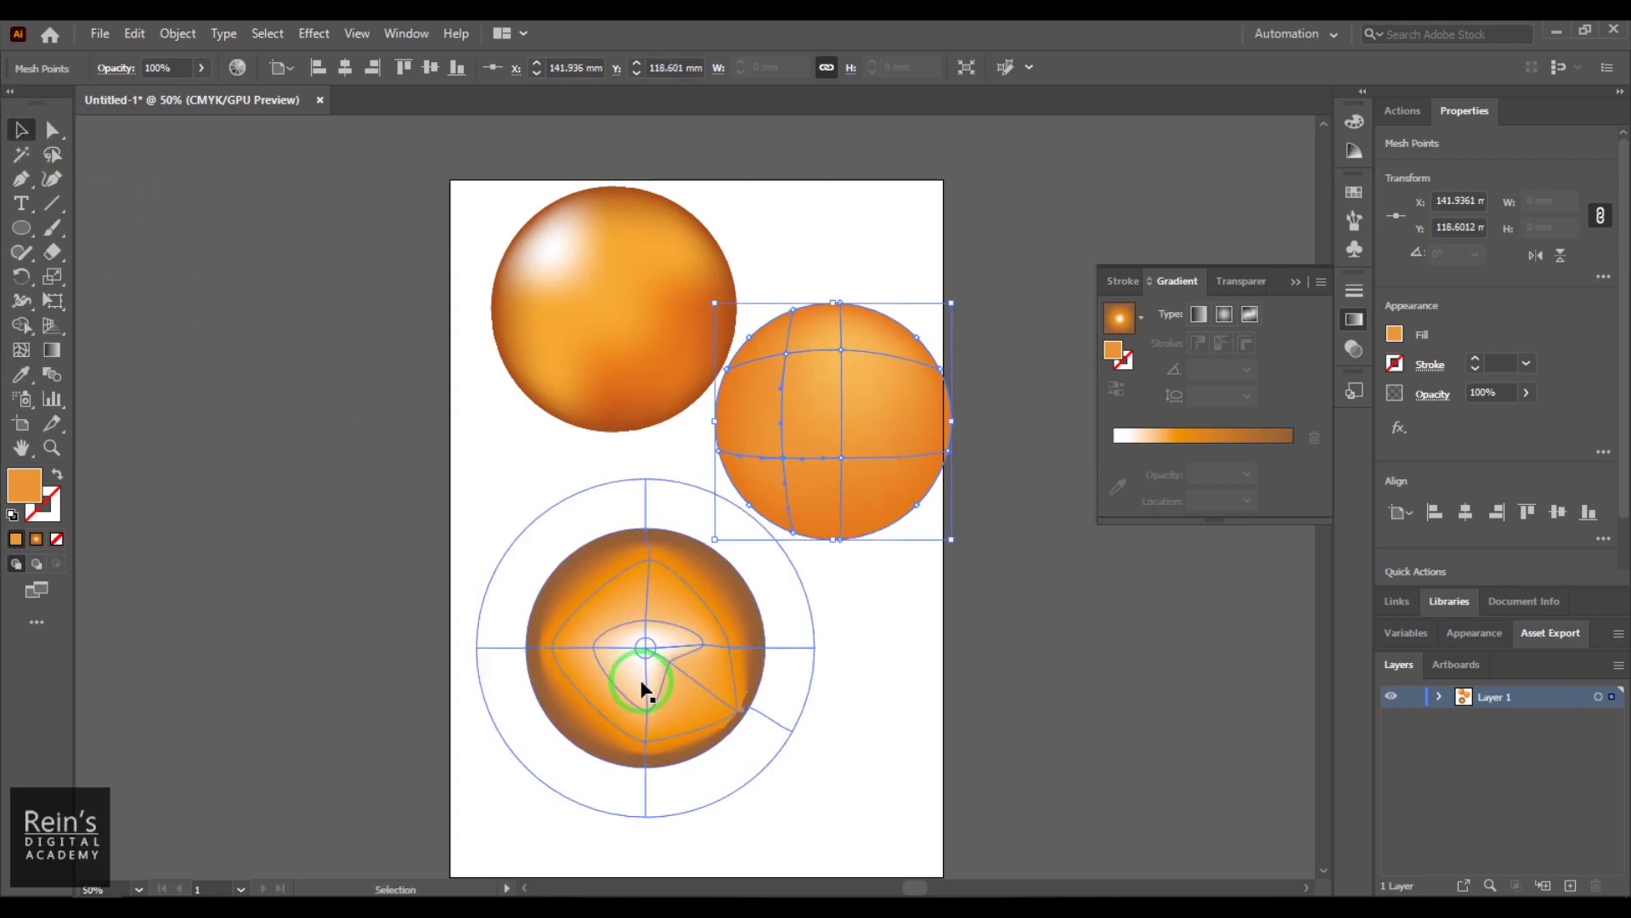
click(191, 41)
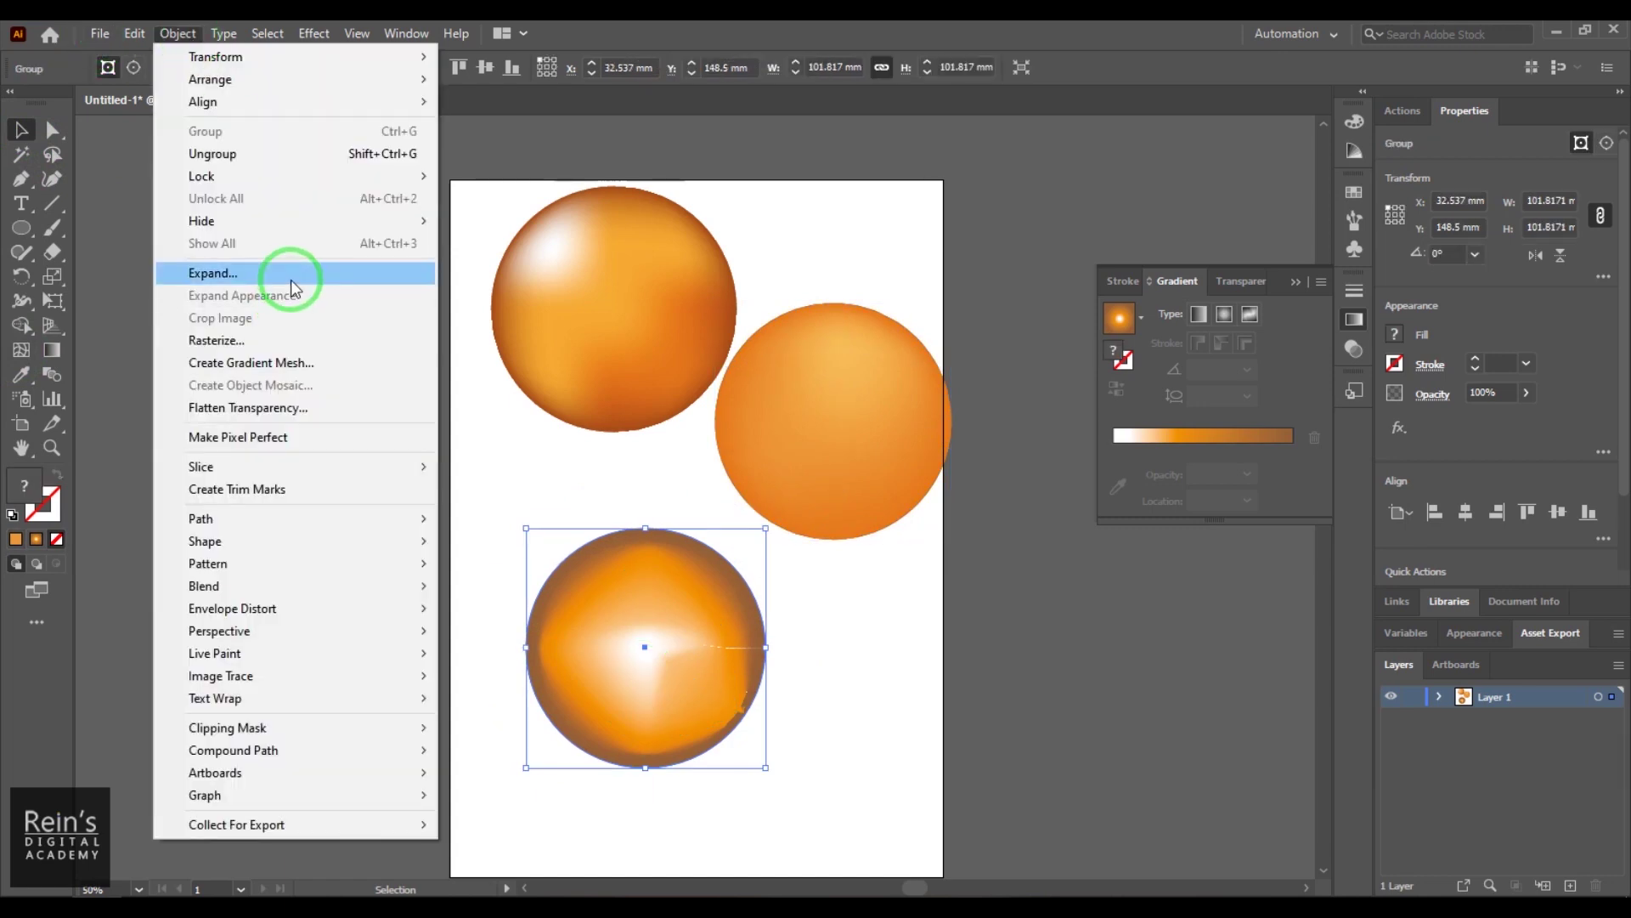
click(988, 697)
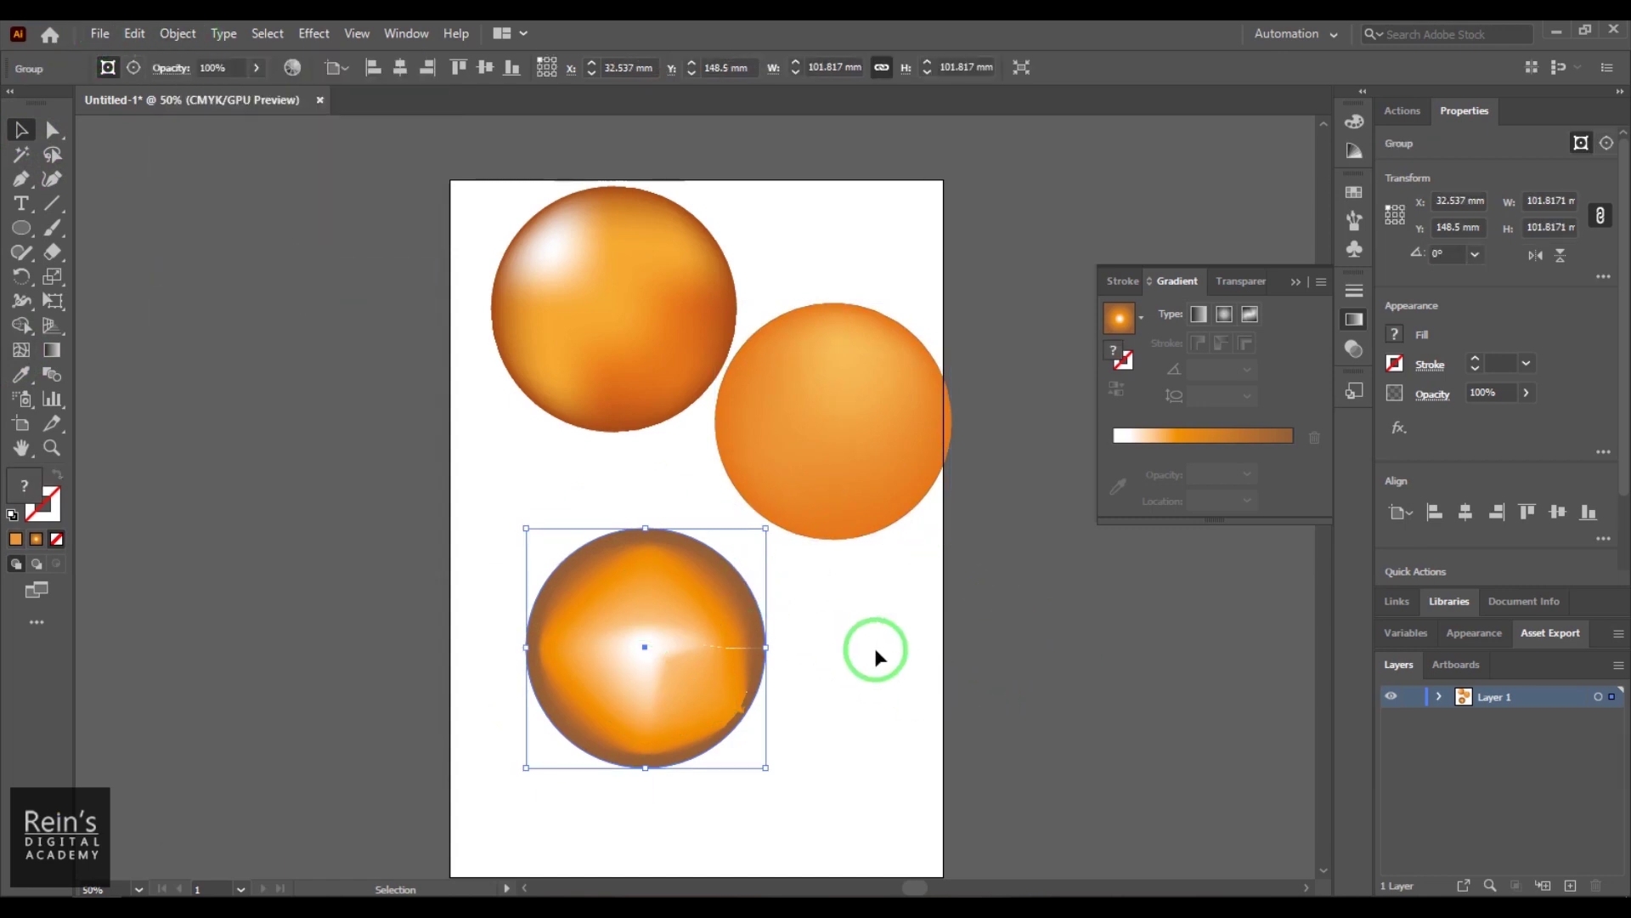
drag(721, 649, 670, 686)
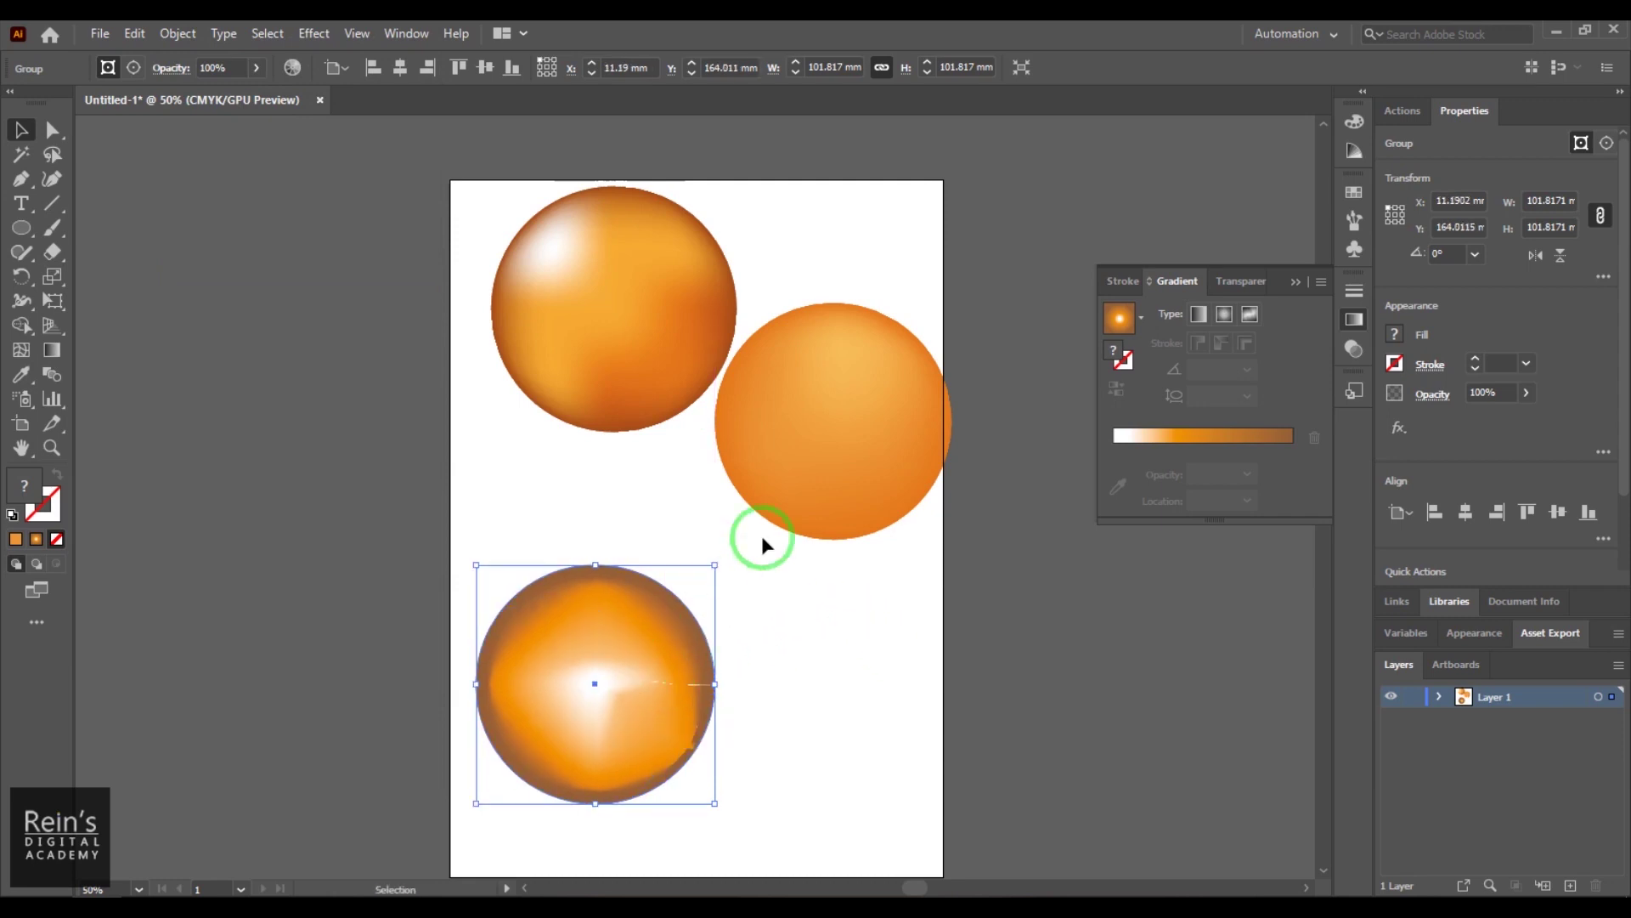
shift+click(814, 442)
drag(814, 442, 822, 532)
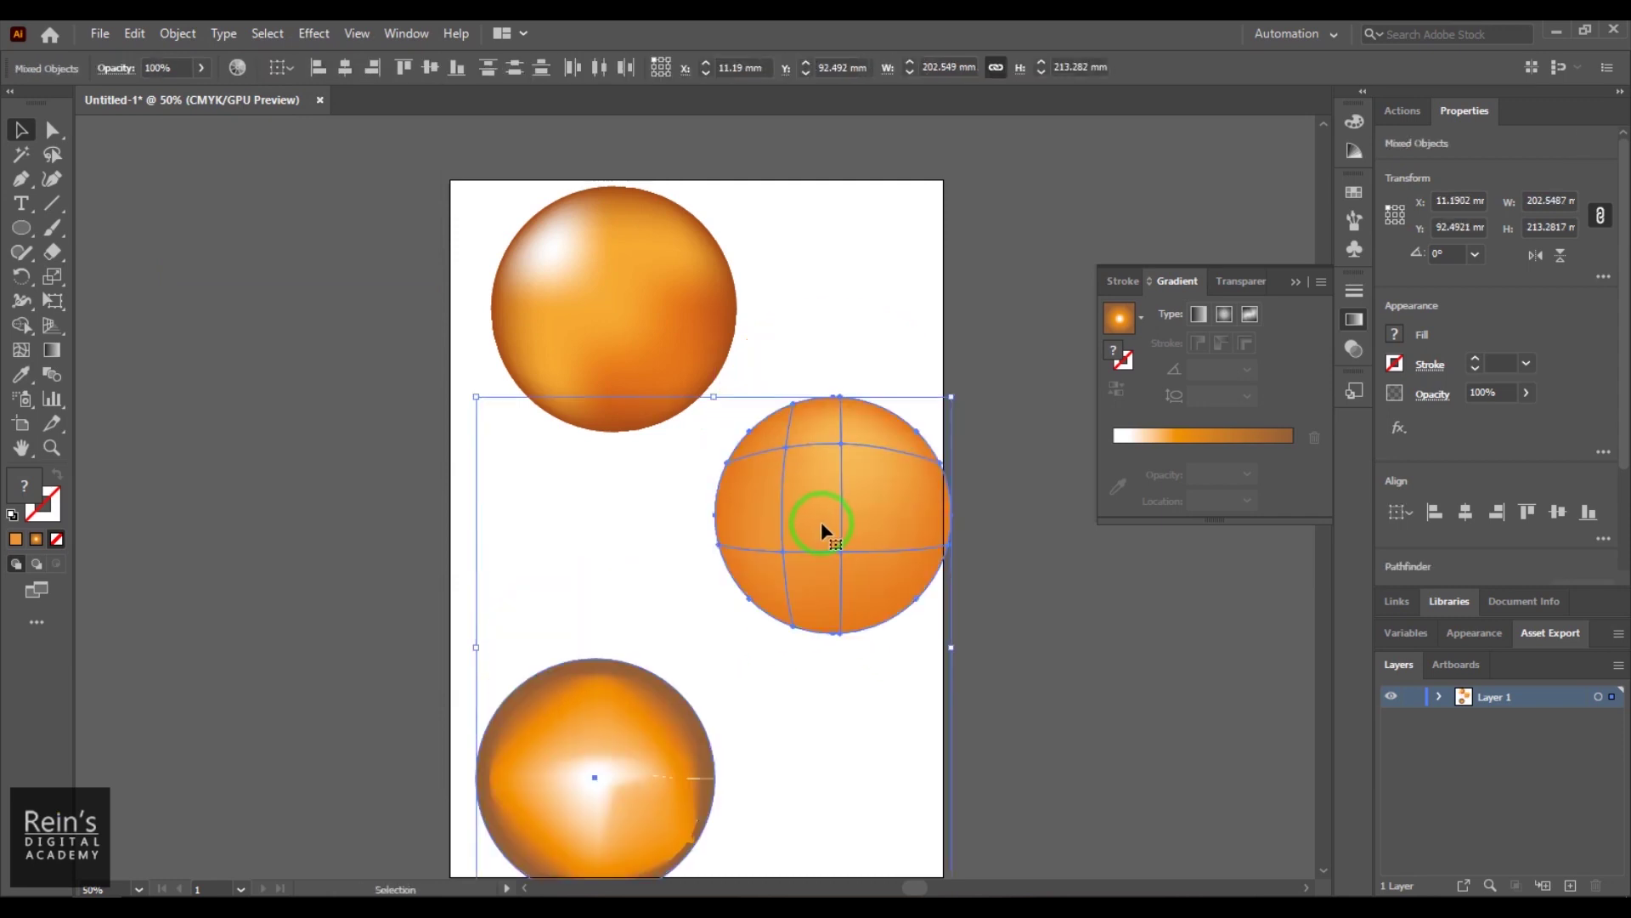
- Delete the right and bottom spheres, centre the mesh sphere, and draw a flat ellipse below it
key(Delete)
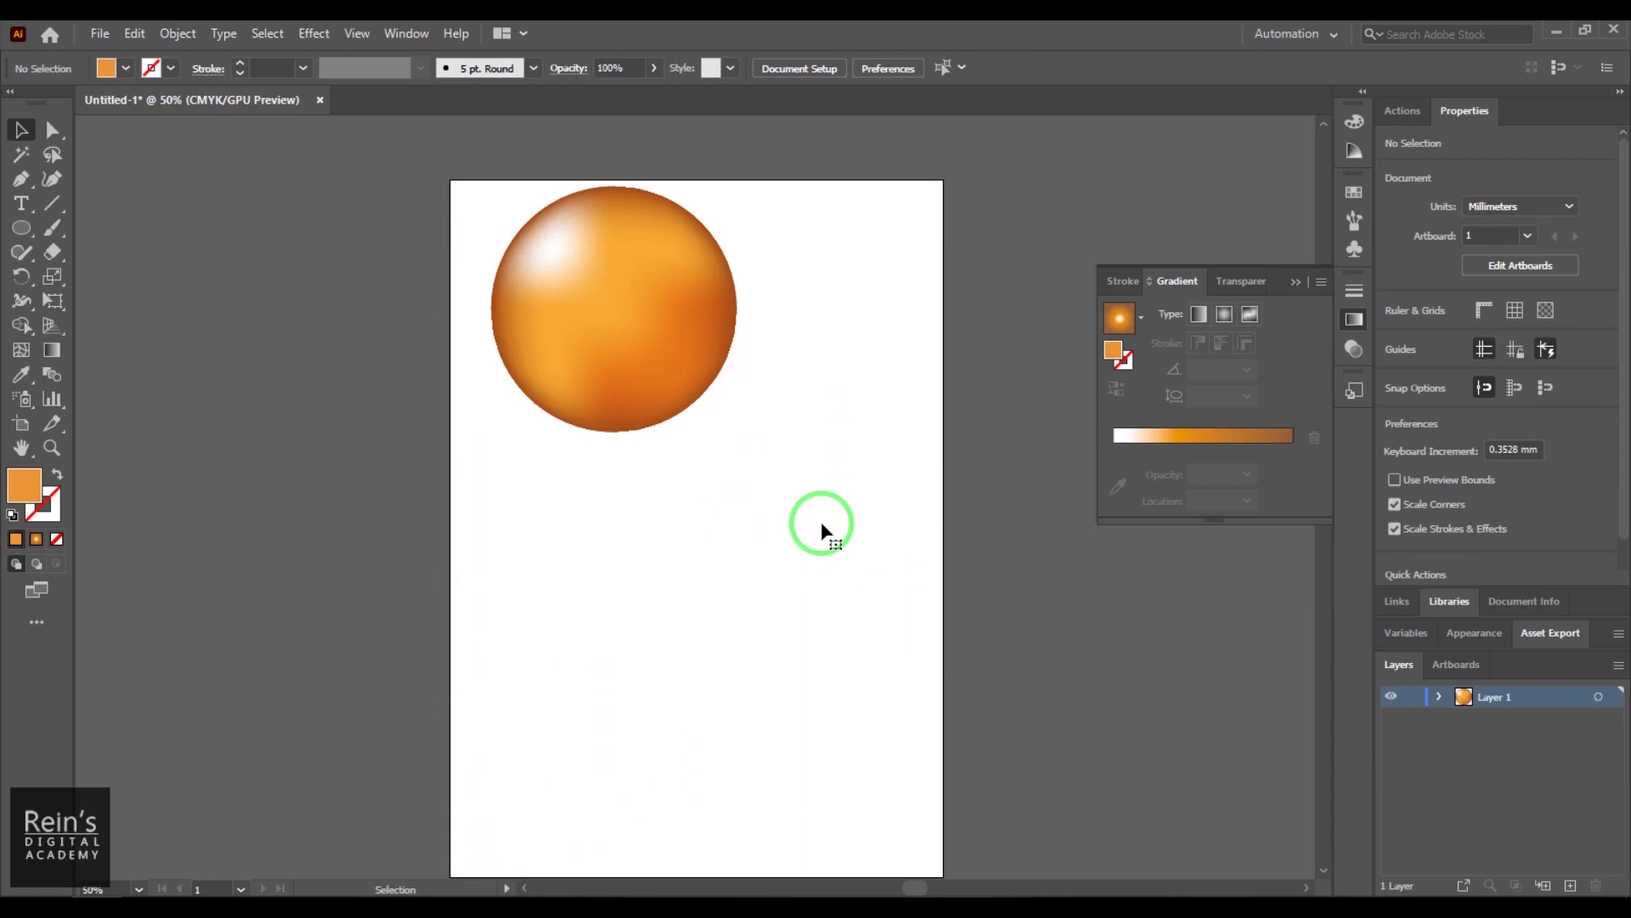
drag(637, 289, 714, 449)
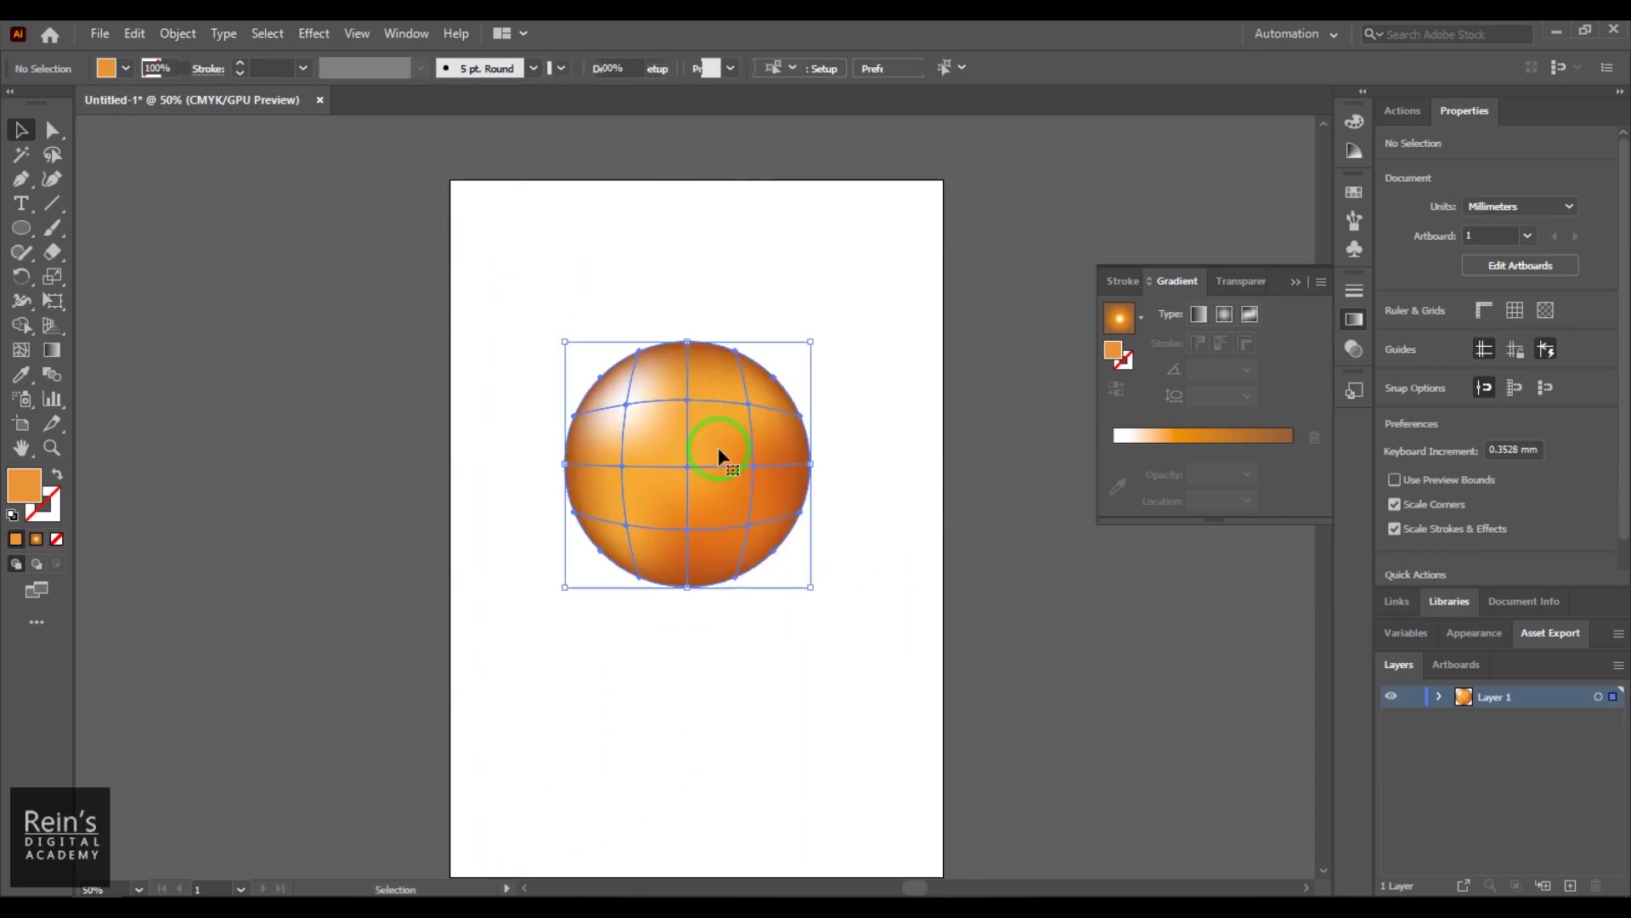
click(24, 232)
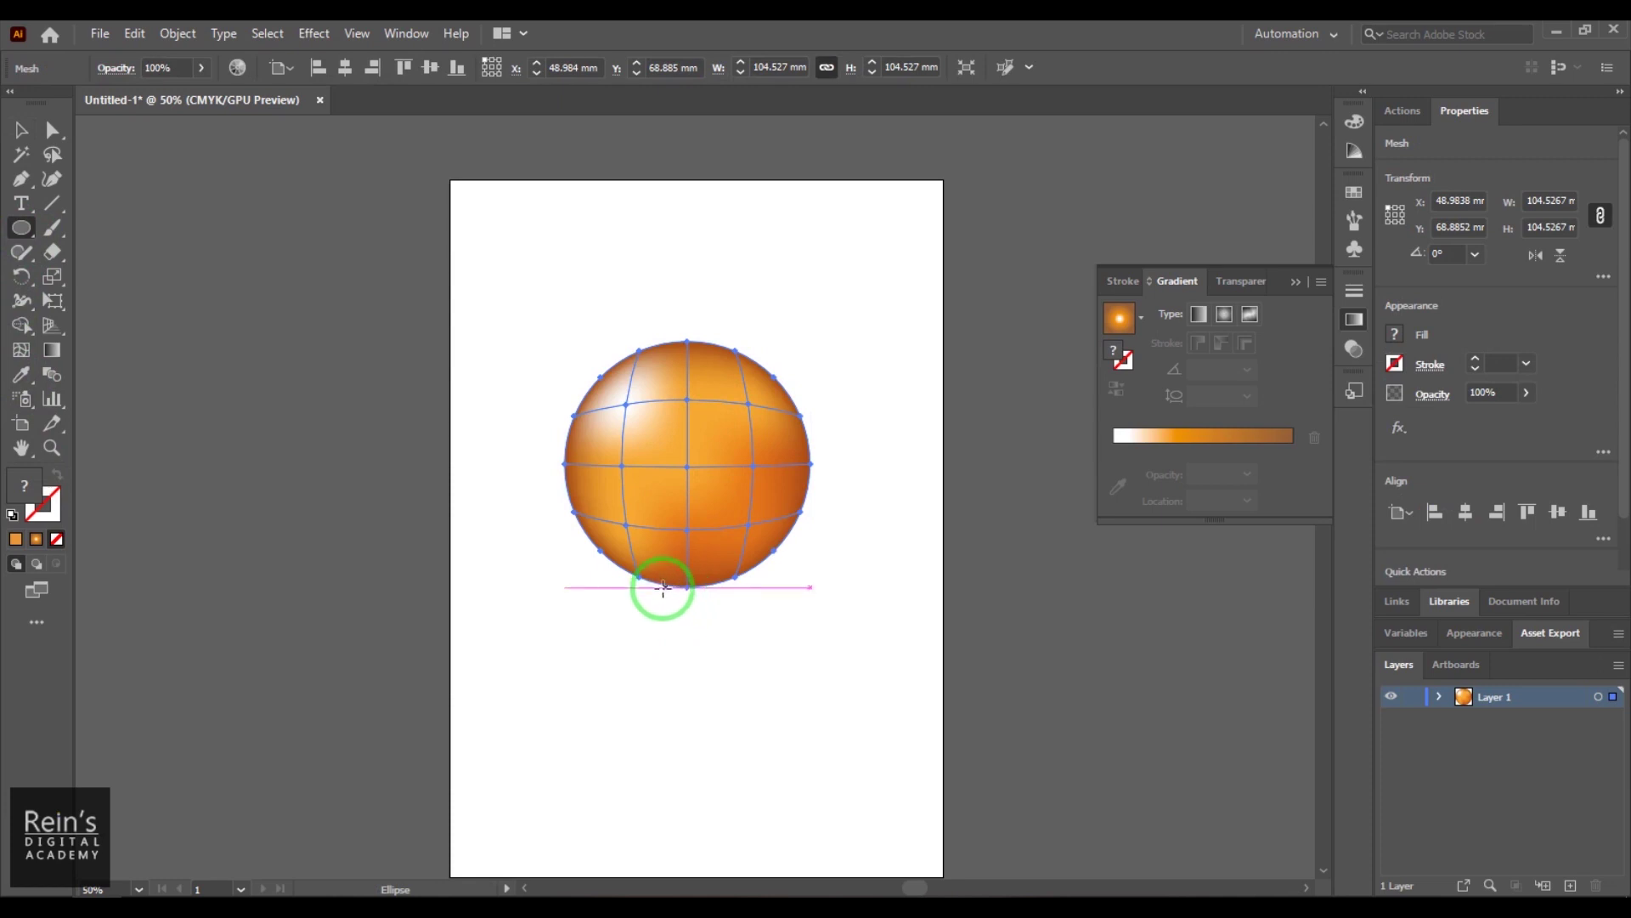
drag(623, 603, 866, 638)
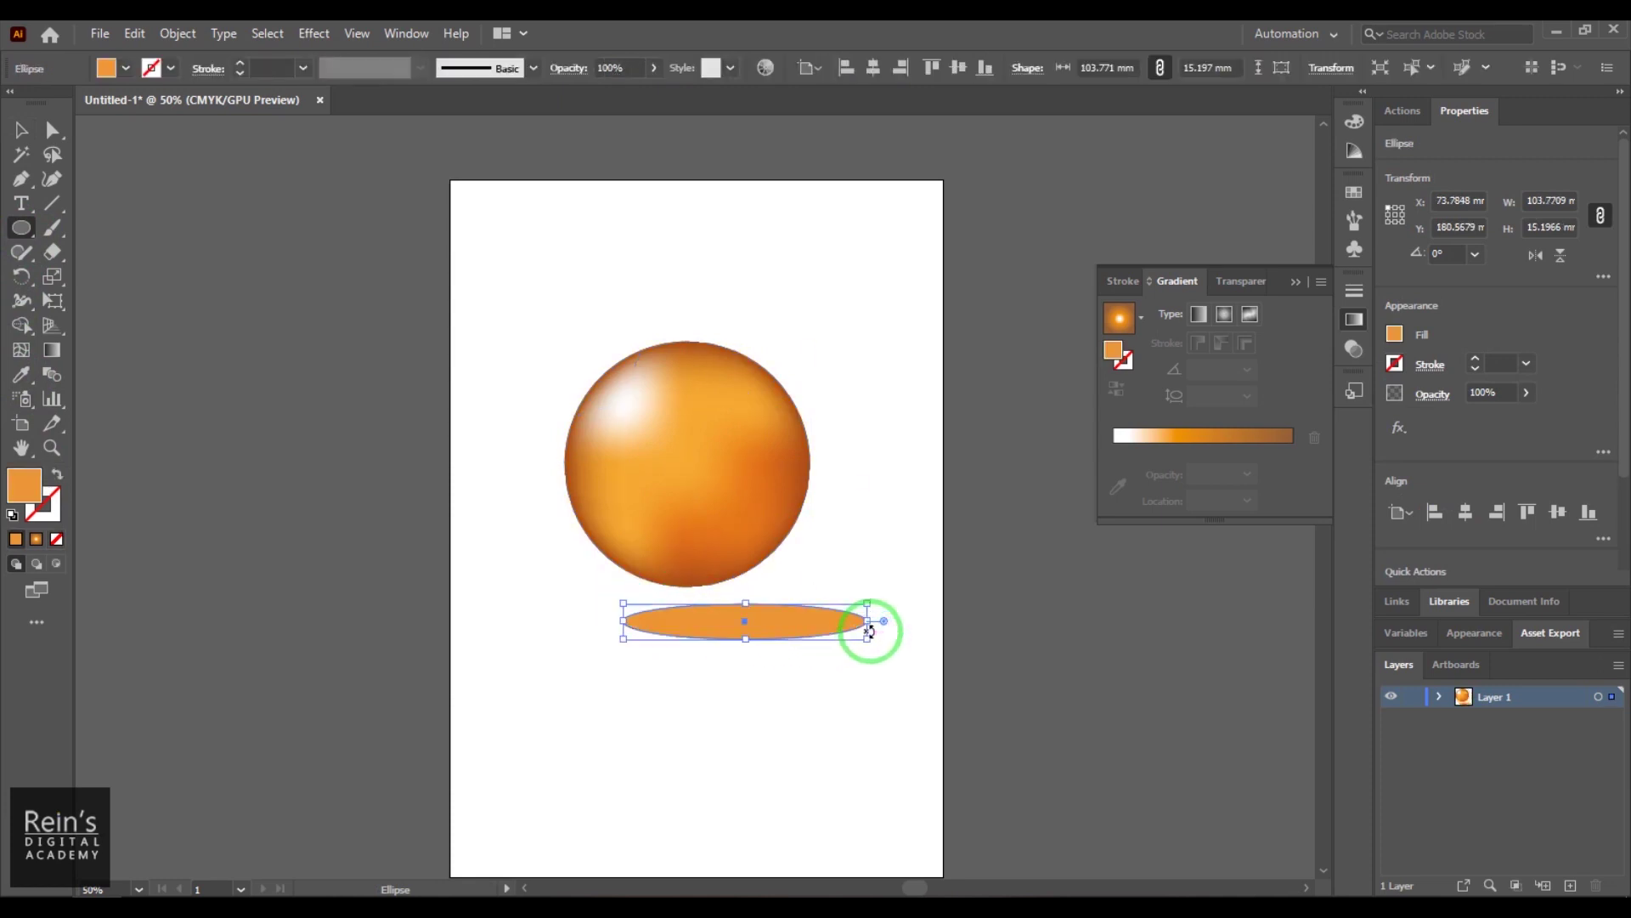
- Fill the ellipse with dark grey 636362 and move it up to the sphere's base
click(106, 69)
double_click(27, 491)
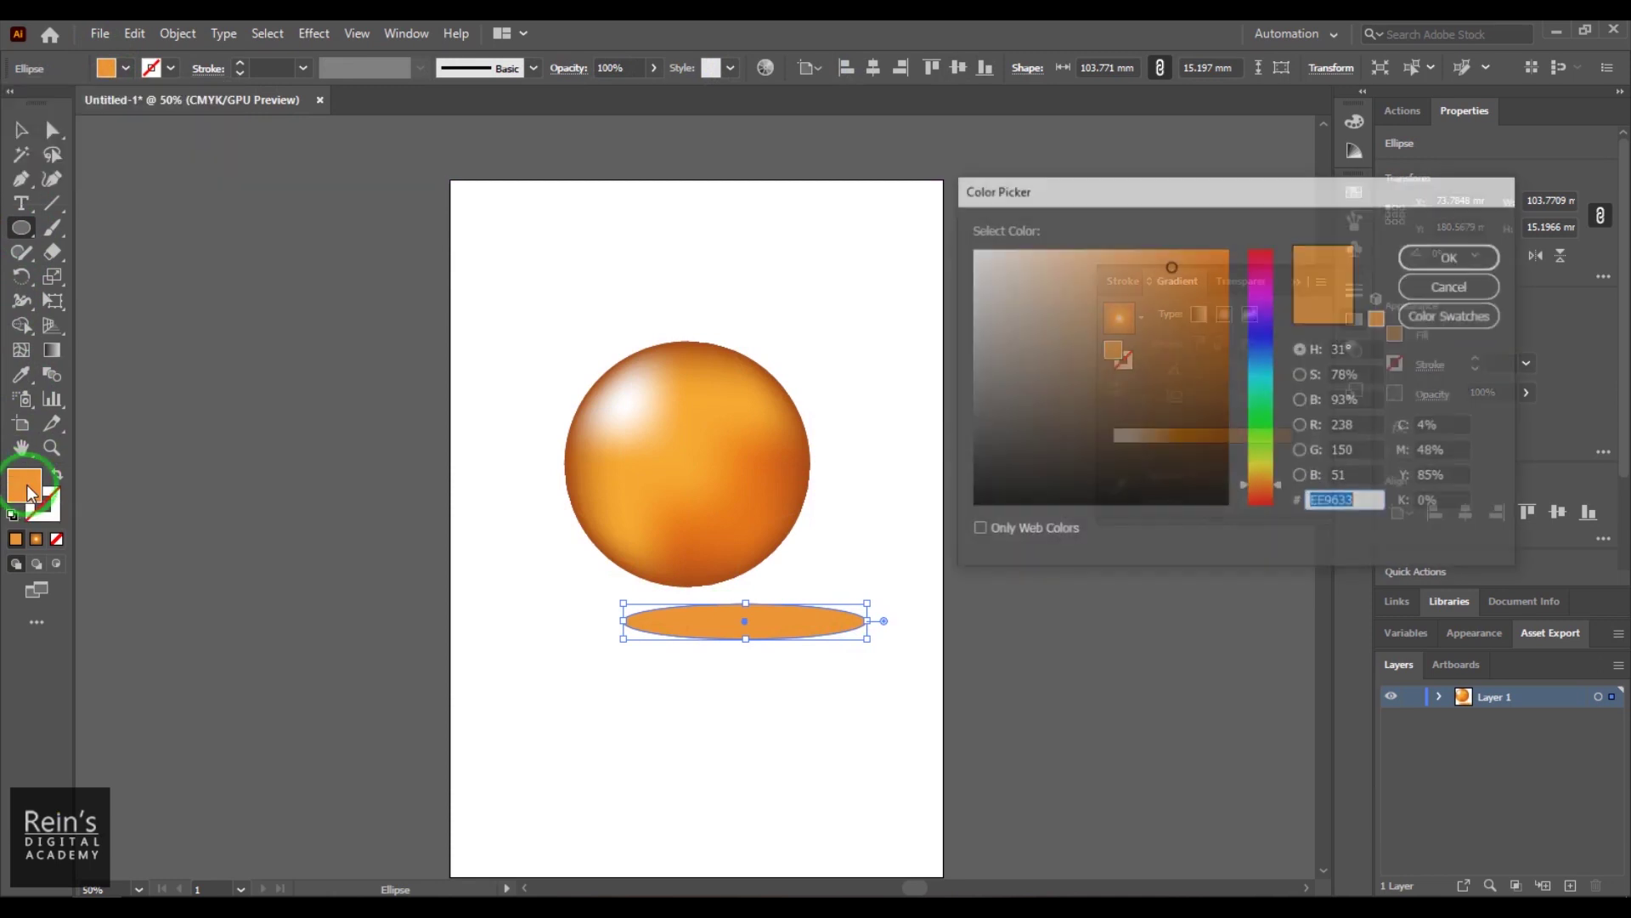
click(1002, 394)
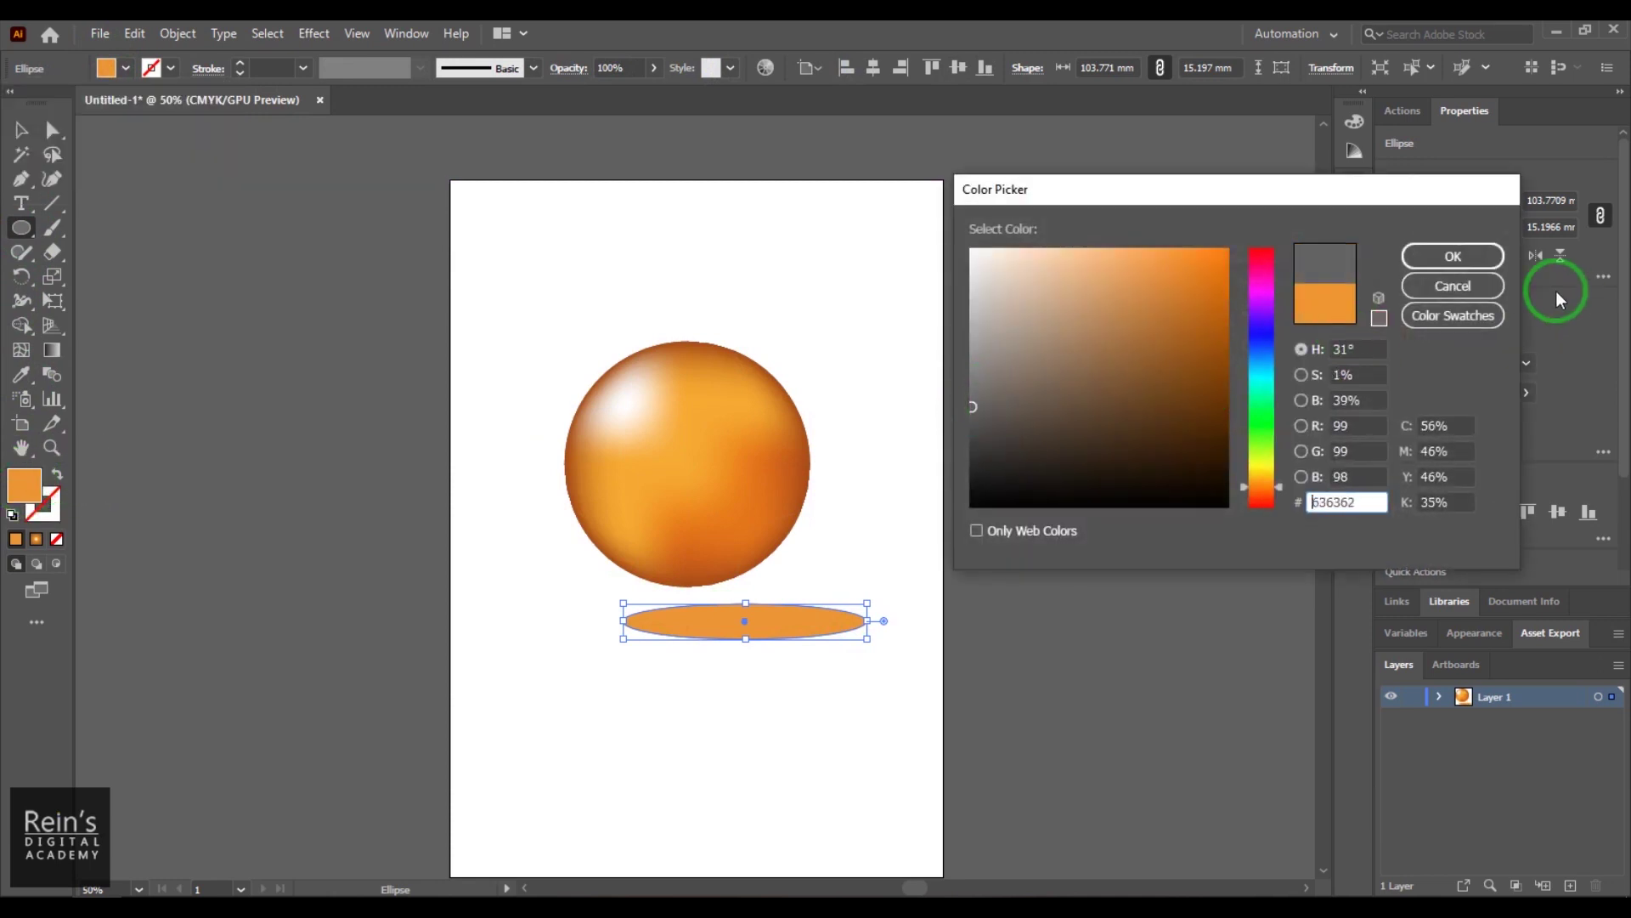
click(1463, 254)
key(v)
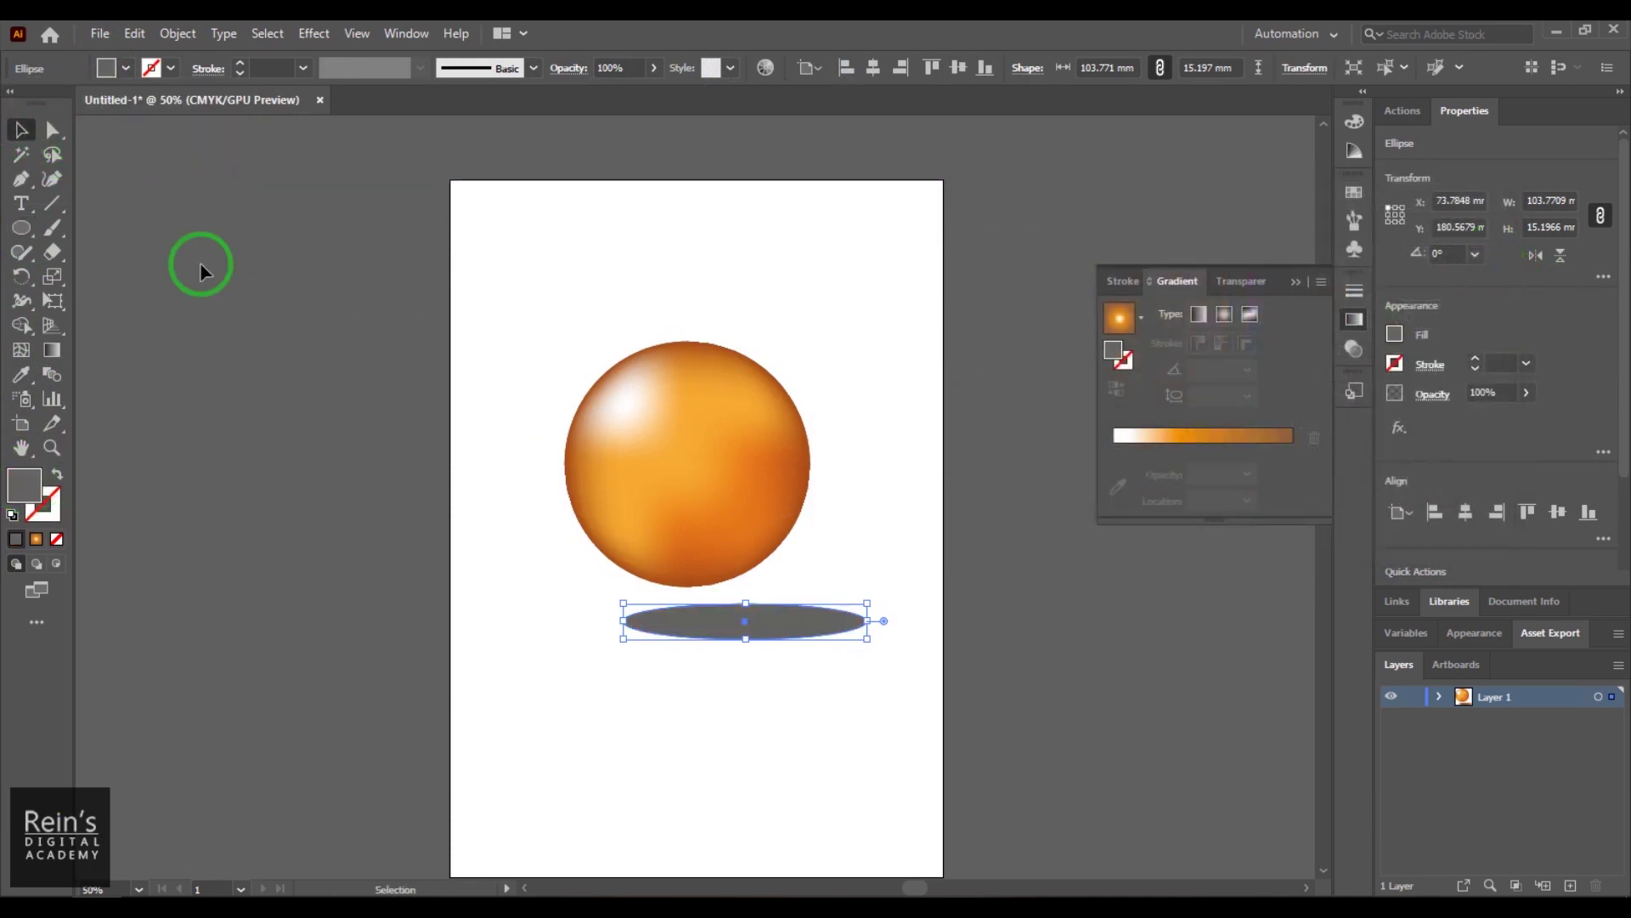
drag(773, 630, 787, 575)
- Send the grey shadow ellipse backward behind the sphere, then reselect the mesh sphere
click(793, 716)
click(807, 593)
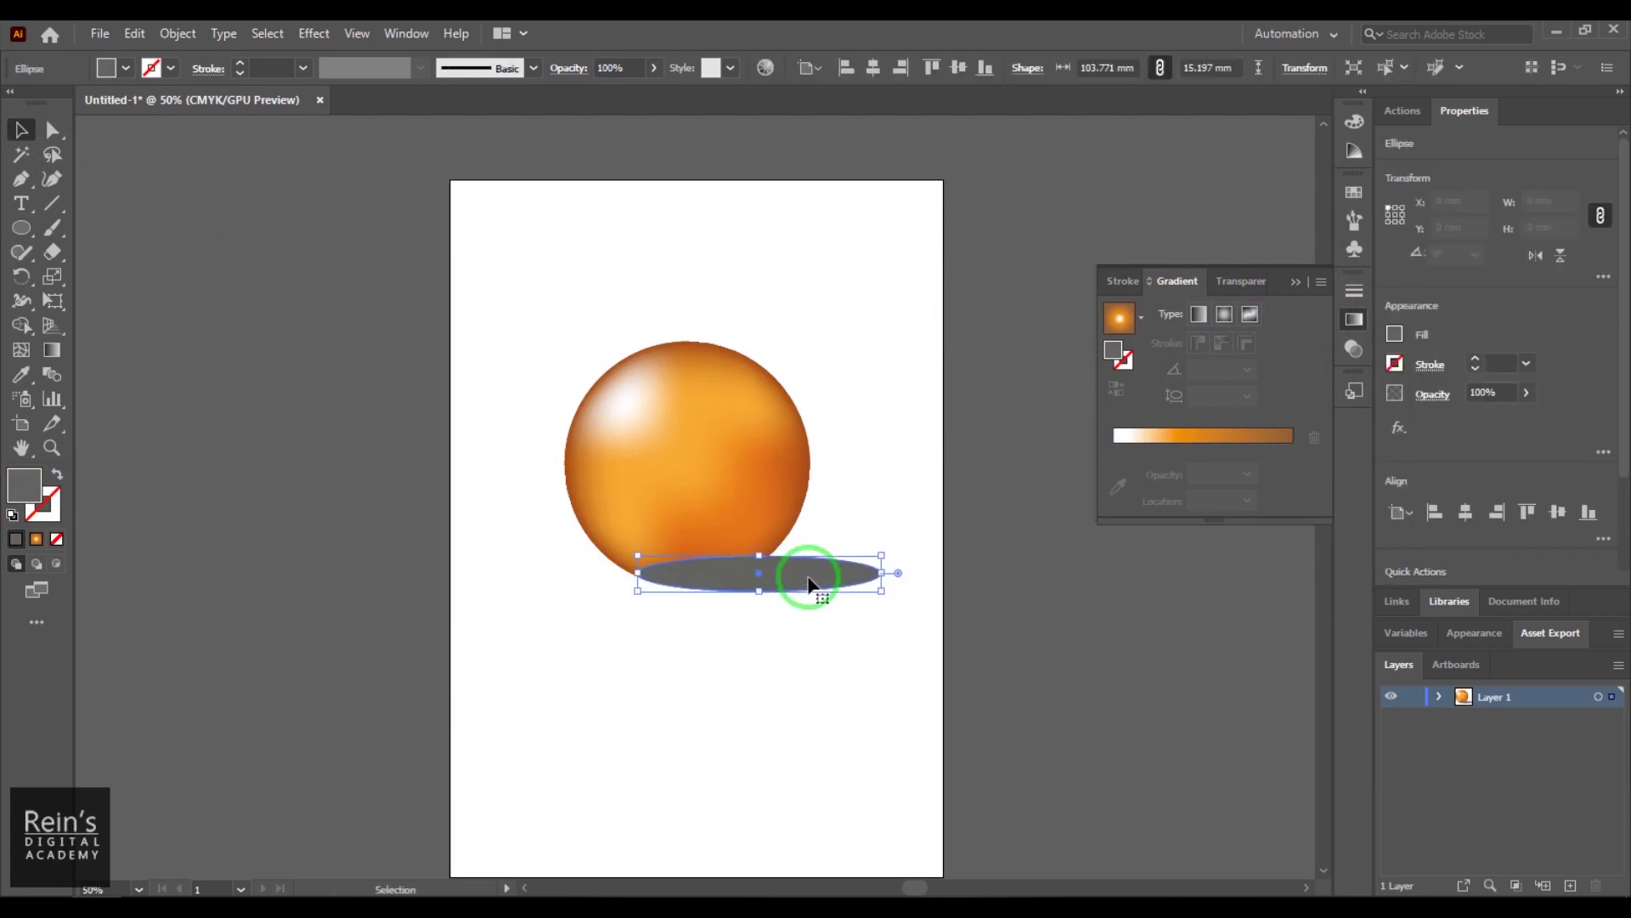
right_click(807, 592)
mouse_move(946, 483)
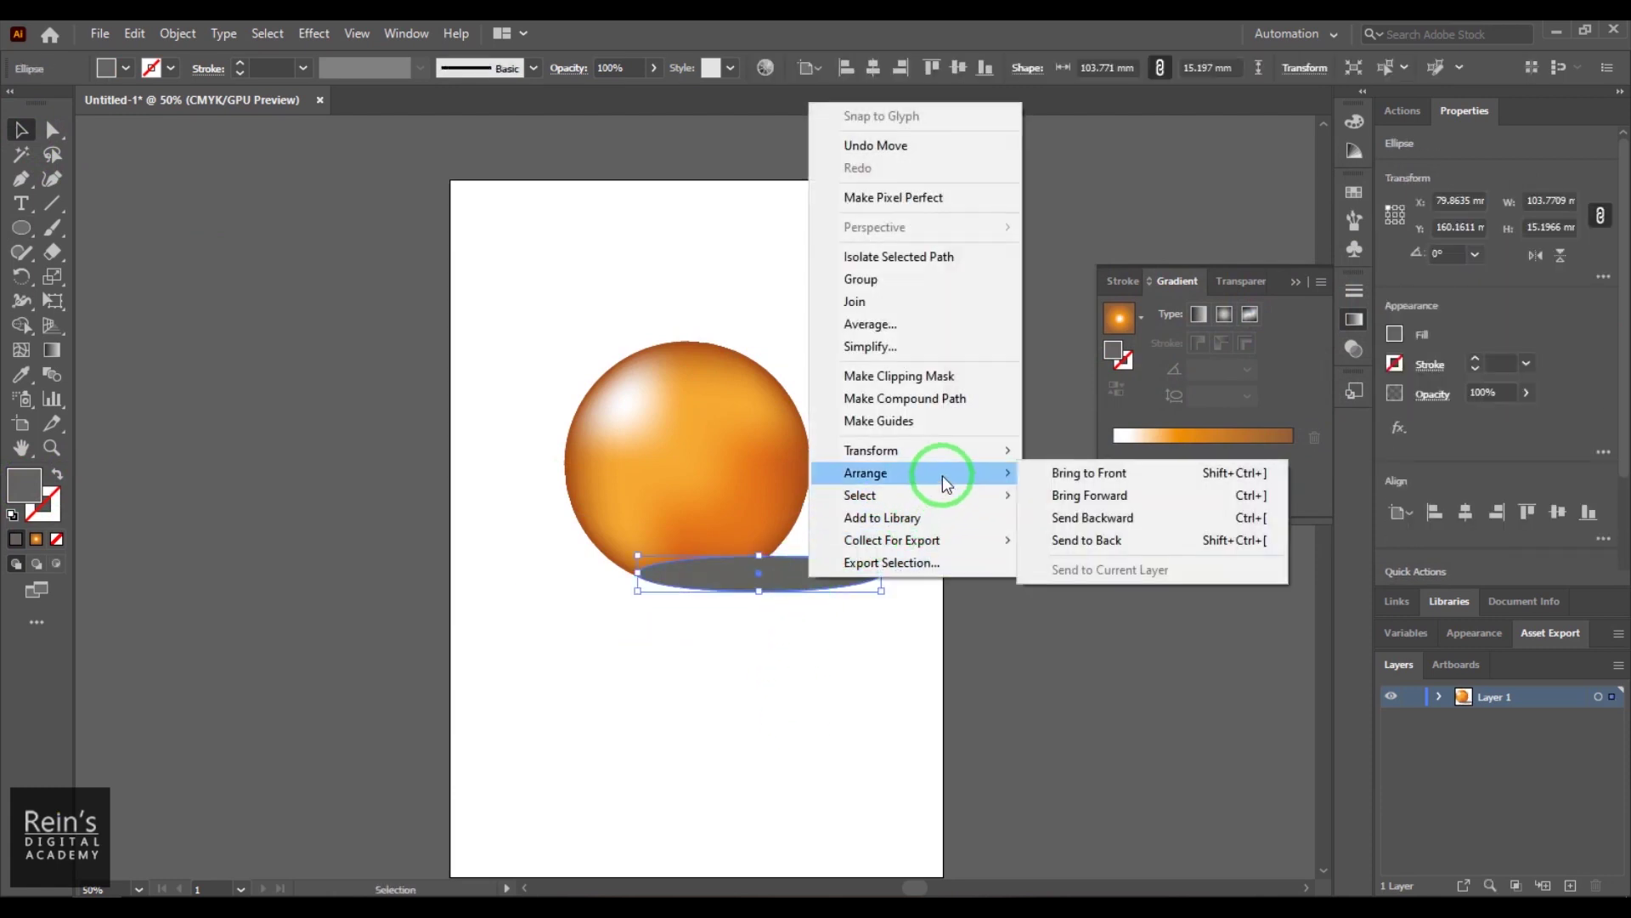
click(1139, 517)
click(804, 759)
click(812, 596)
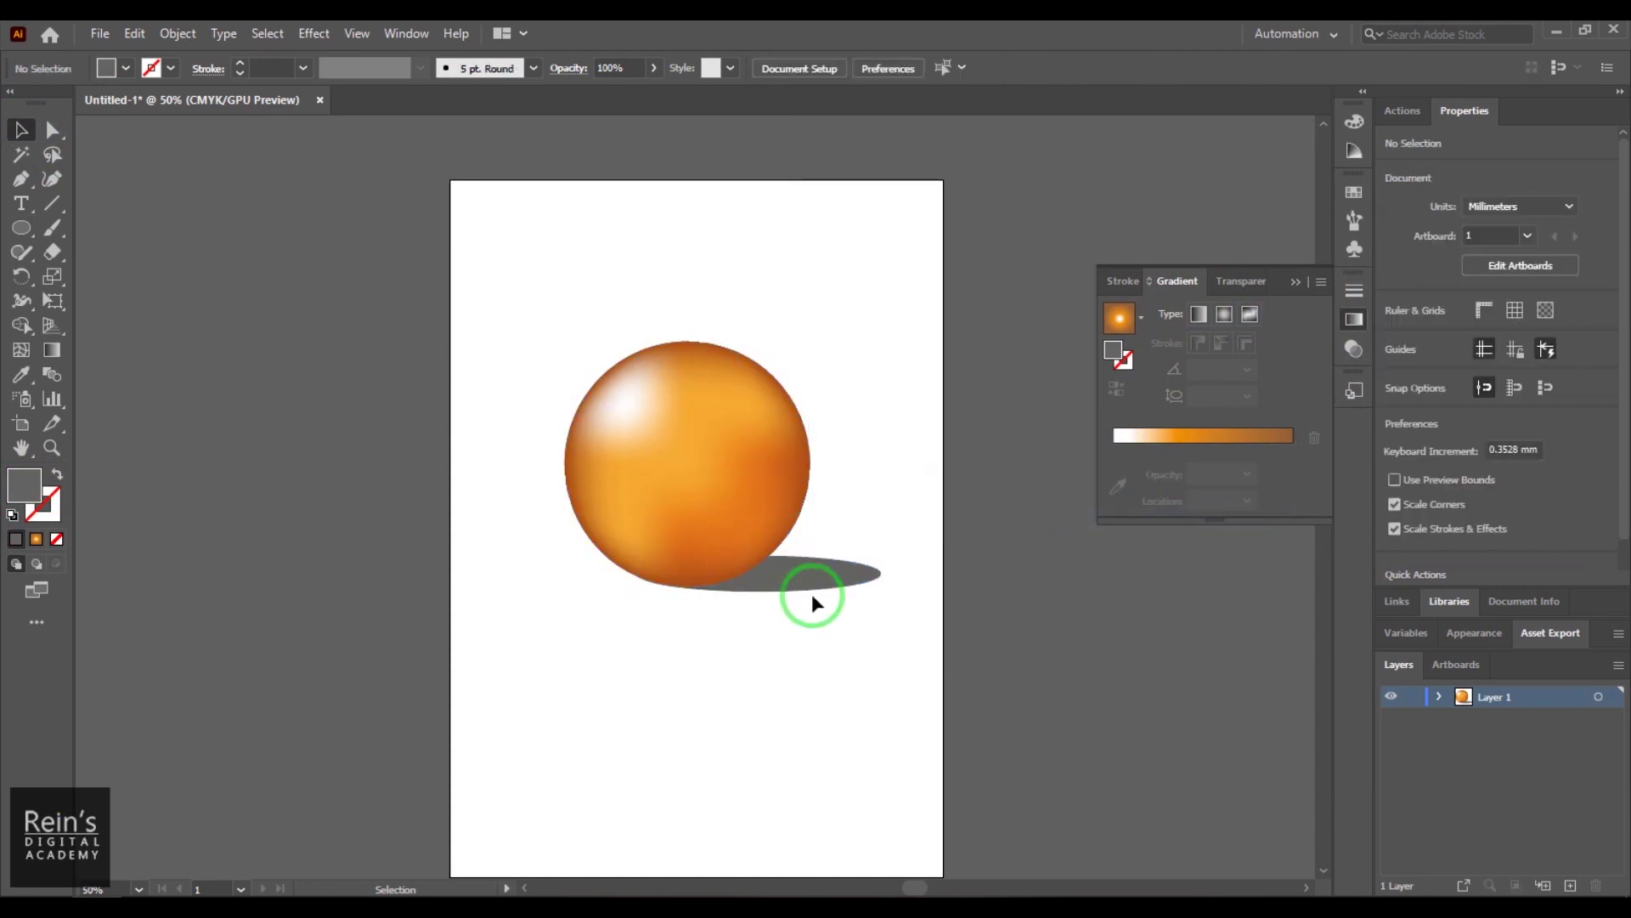
click(691, 430)
- Select the sphere together with its shadow and drag a copy of the pair aside
drag(692, 430, 628, 633)
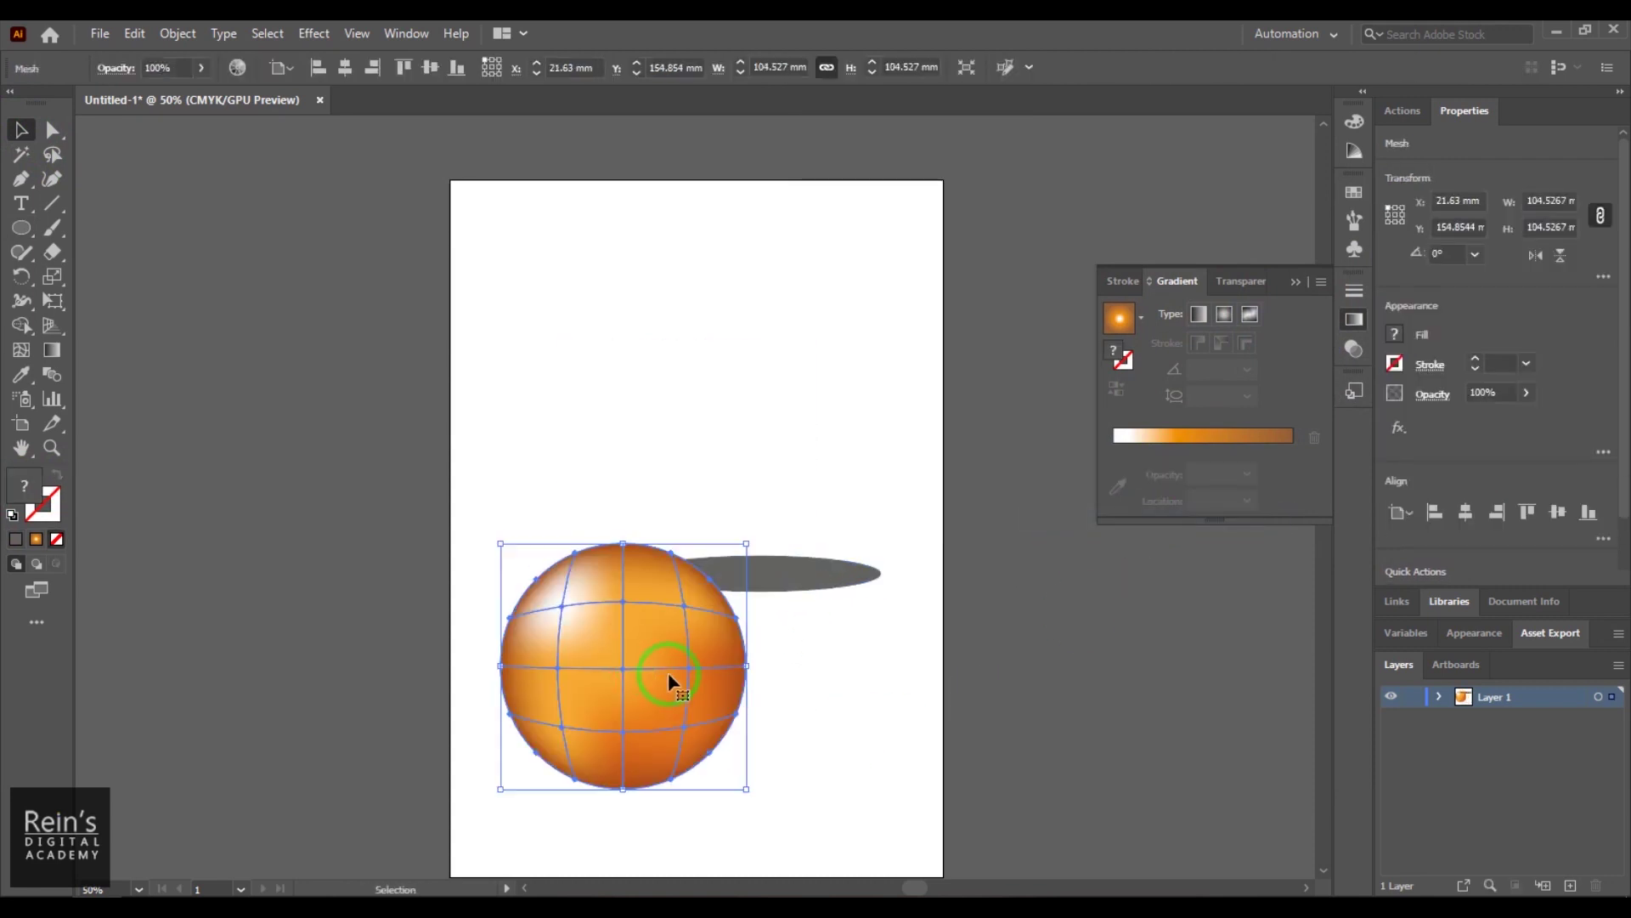
key(ctrl+z)
shift+click(844, 571)
drag(699, 502, 816, 525)
- Shrink the copy proportionally, shift it up-right, and send it behind the front sphere
drag(984, 351, 918, 404)
mouse_move(771, 502)
mouse_down()
mouse_move(802, 499)
mouse_move(802, 530)
mouse_move(755, 534)
mouse_move(742, 508)
mouse_up()
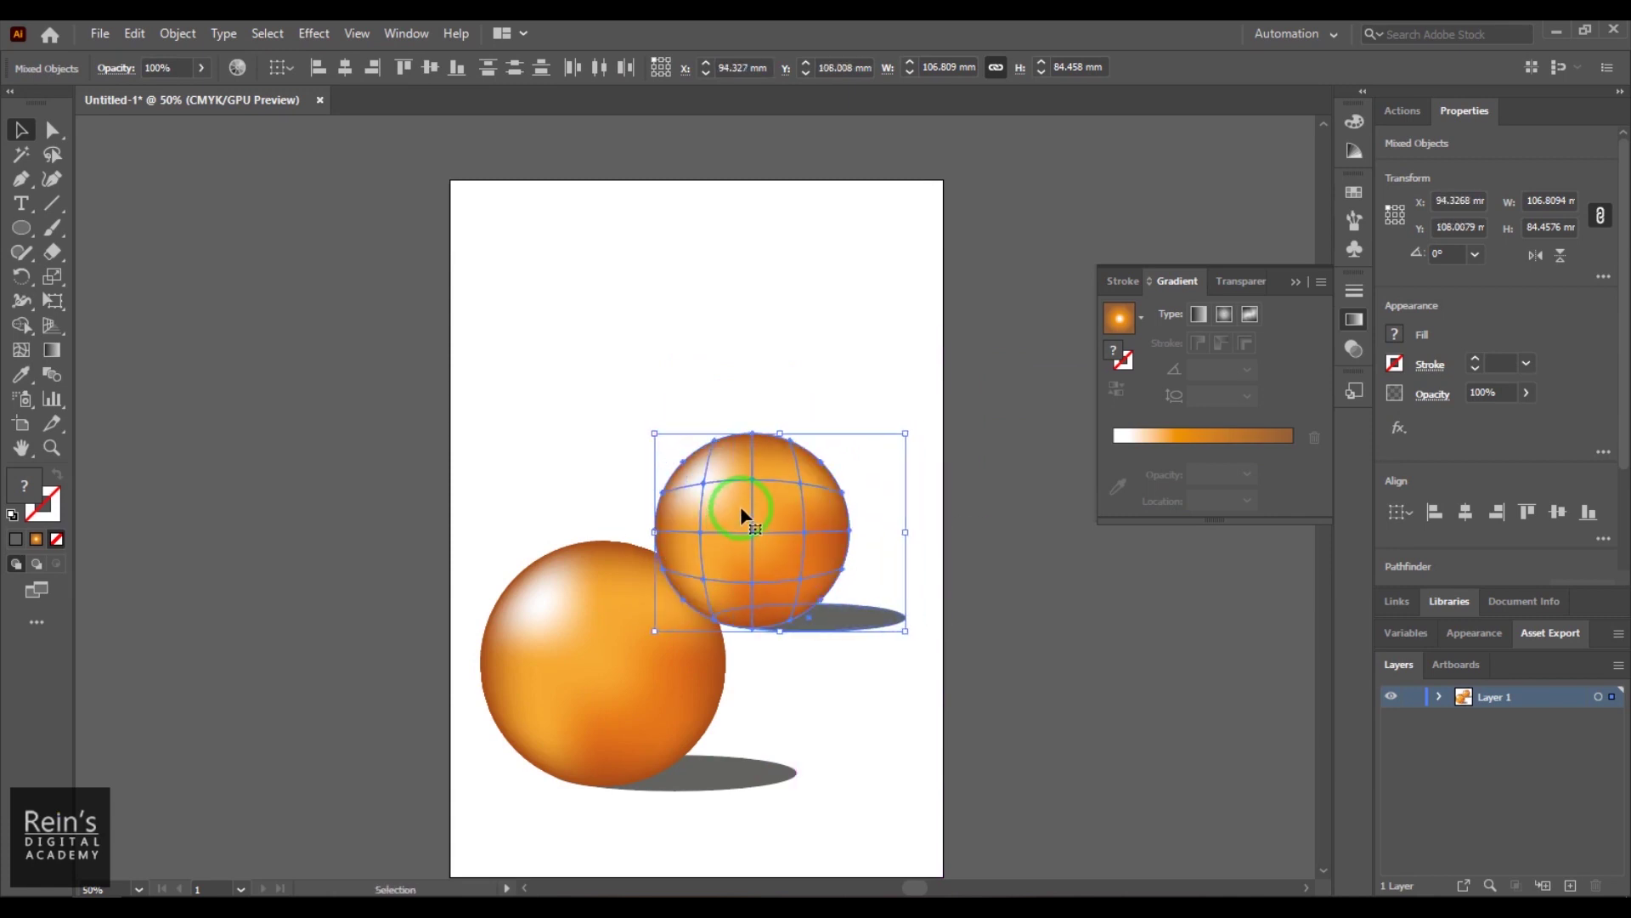
right_click(742, 508)
mouse_move(910, 750)
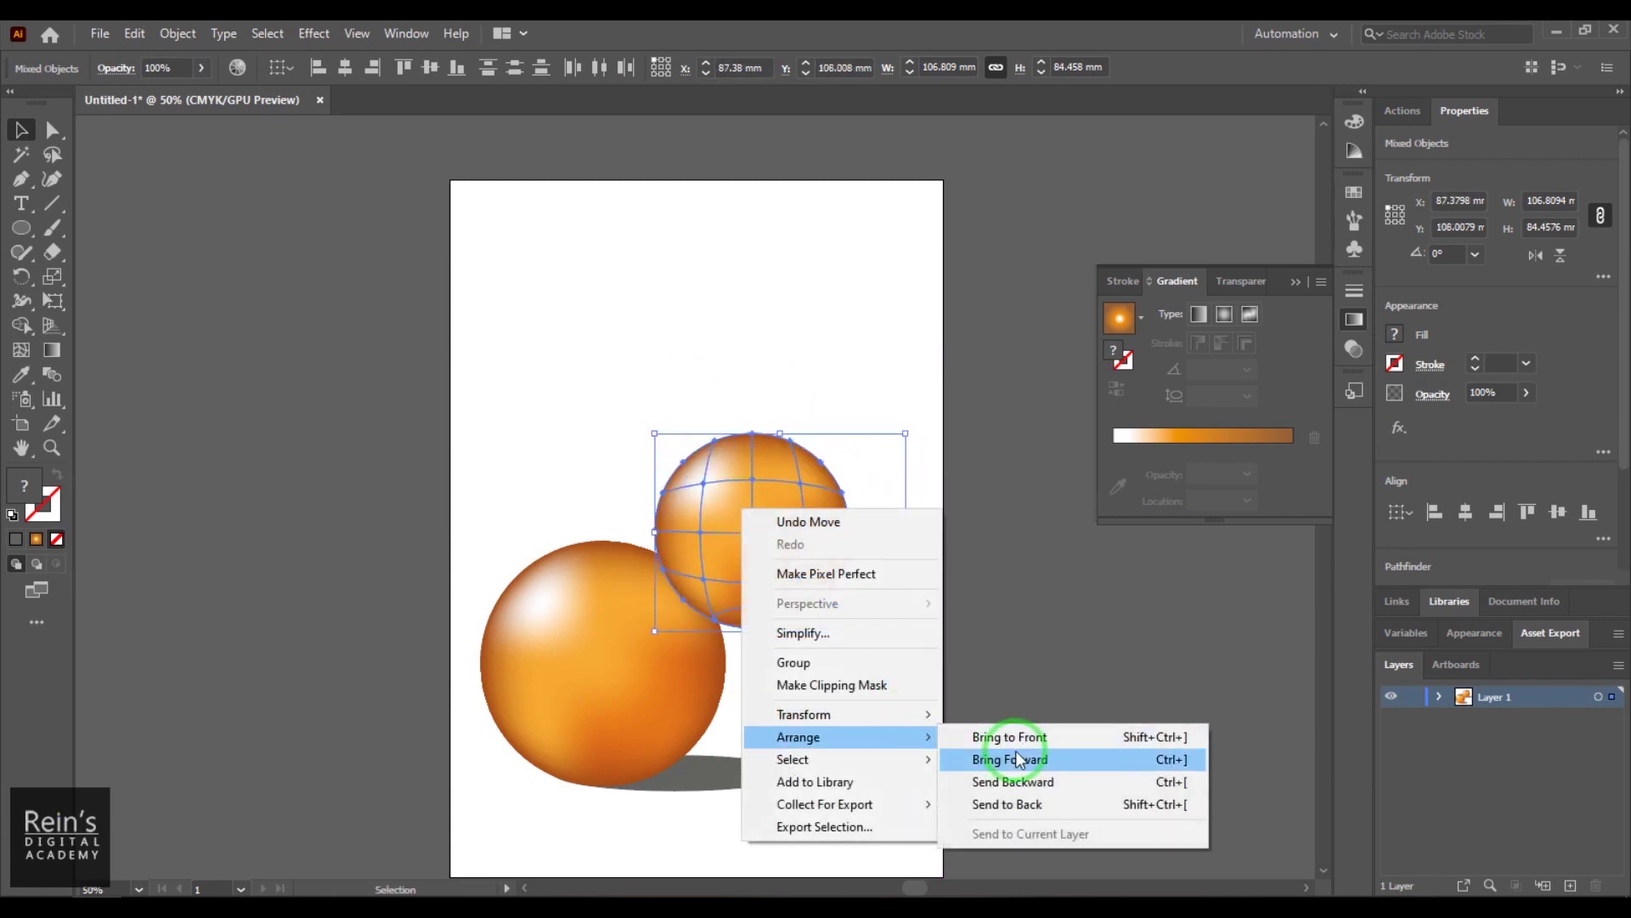
click(1027, 775)
click(1028, 753)
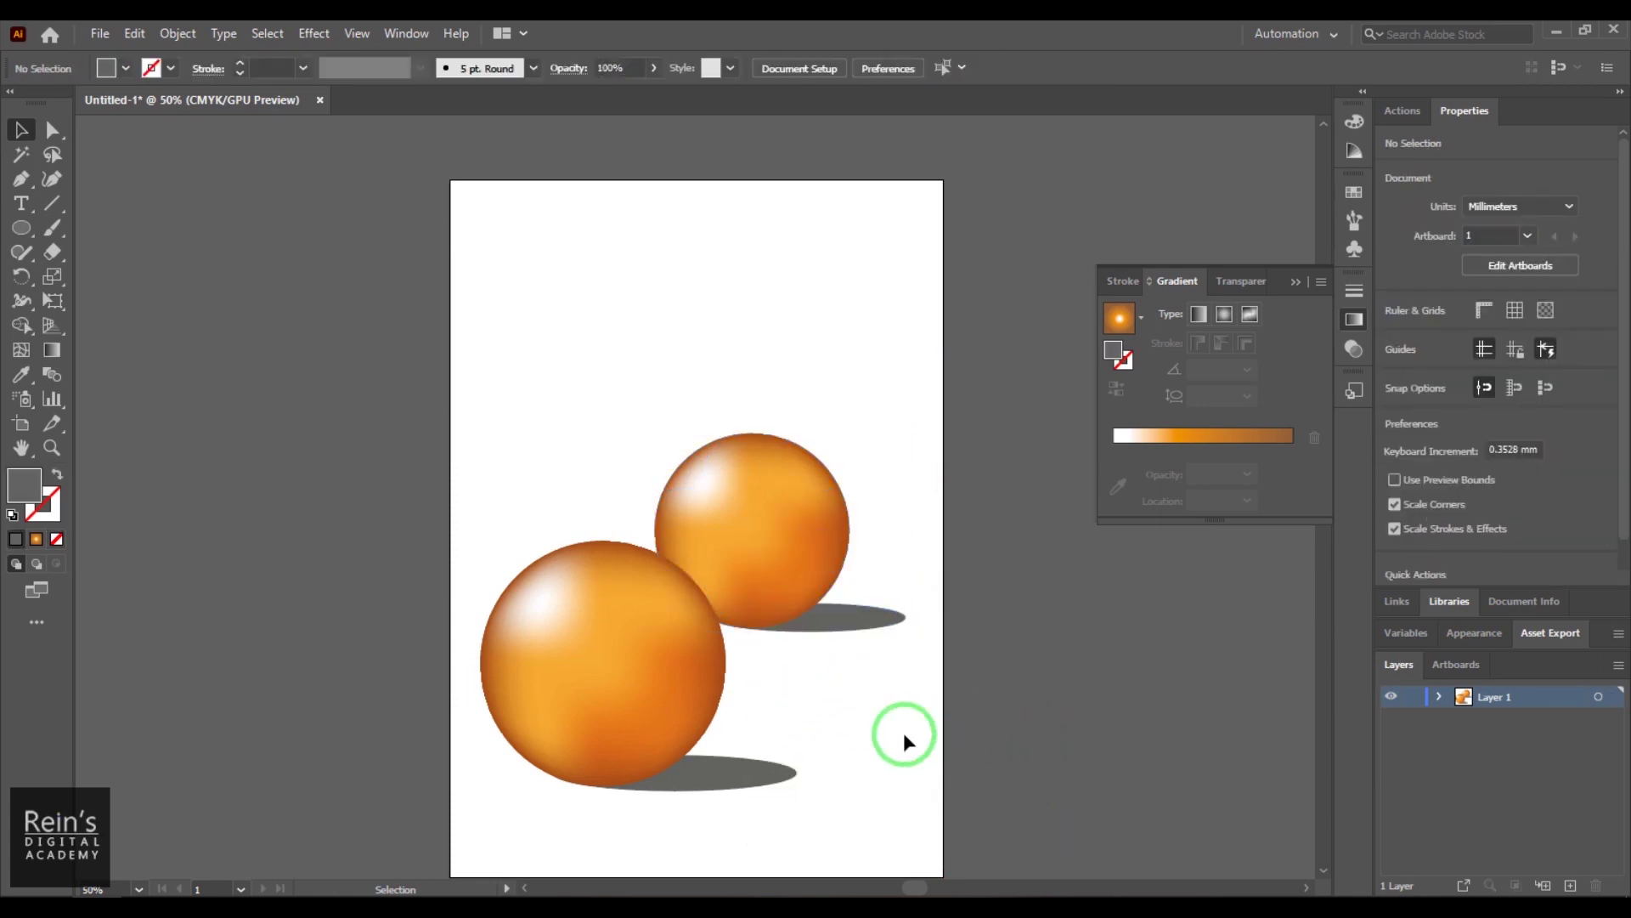
scroll(904, 740, down, 2)
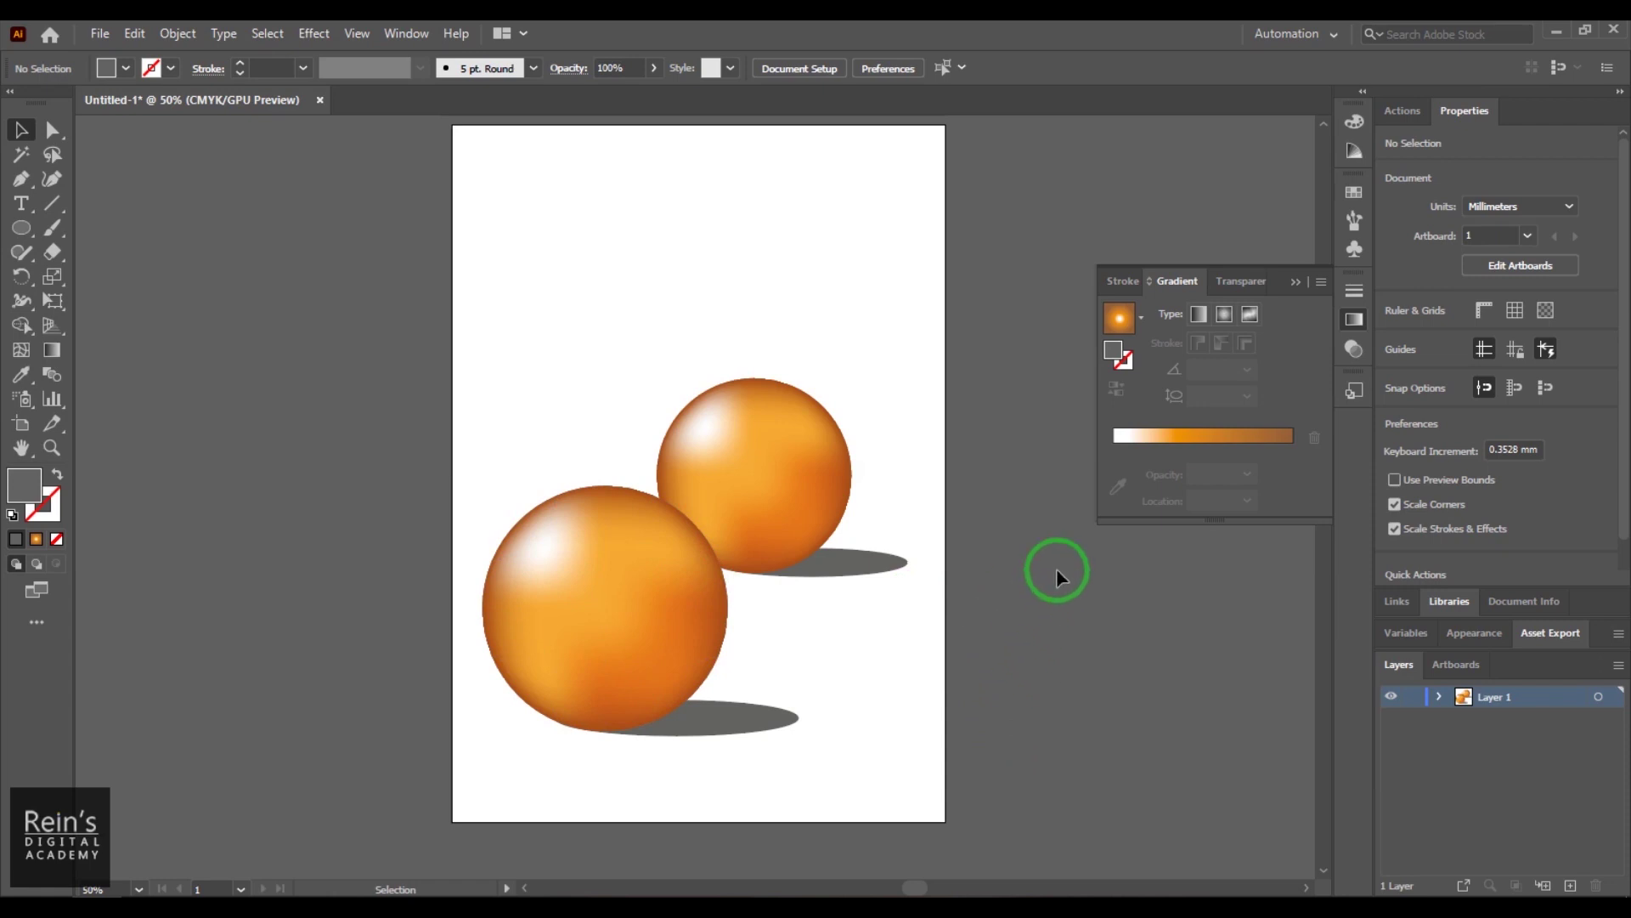
- Draw a page-sized 210 × 295.19 mm rectangle with a white-to-orange-to-brown linear gradient
click(22, 228)
mouse_move(452, 125)
mouse_down()
mouse_move(933, 829)
mouse_move(946, 820)
mouse_up()
click(36, 539)
click(1199, 314)
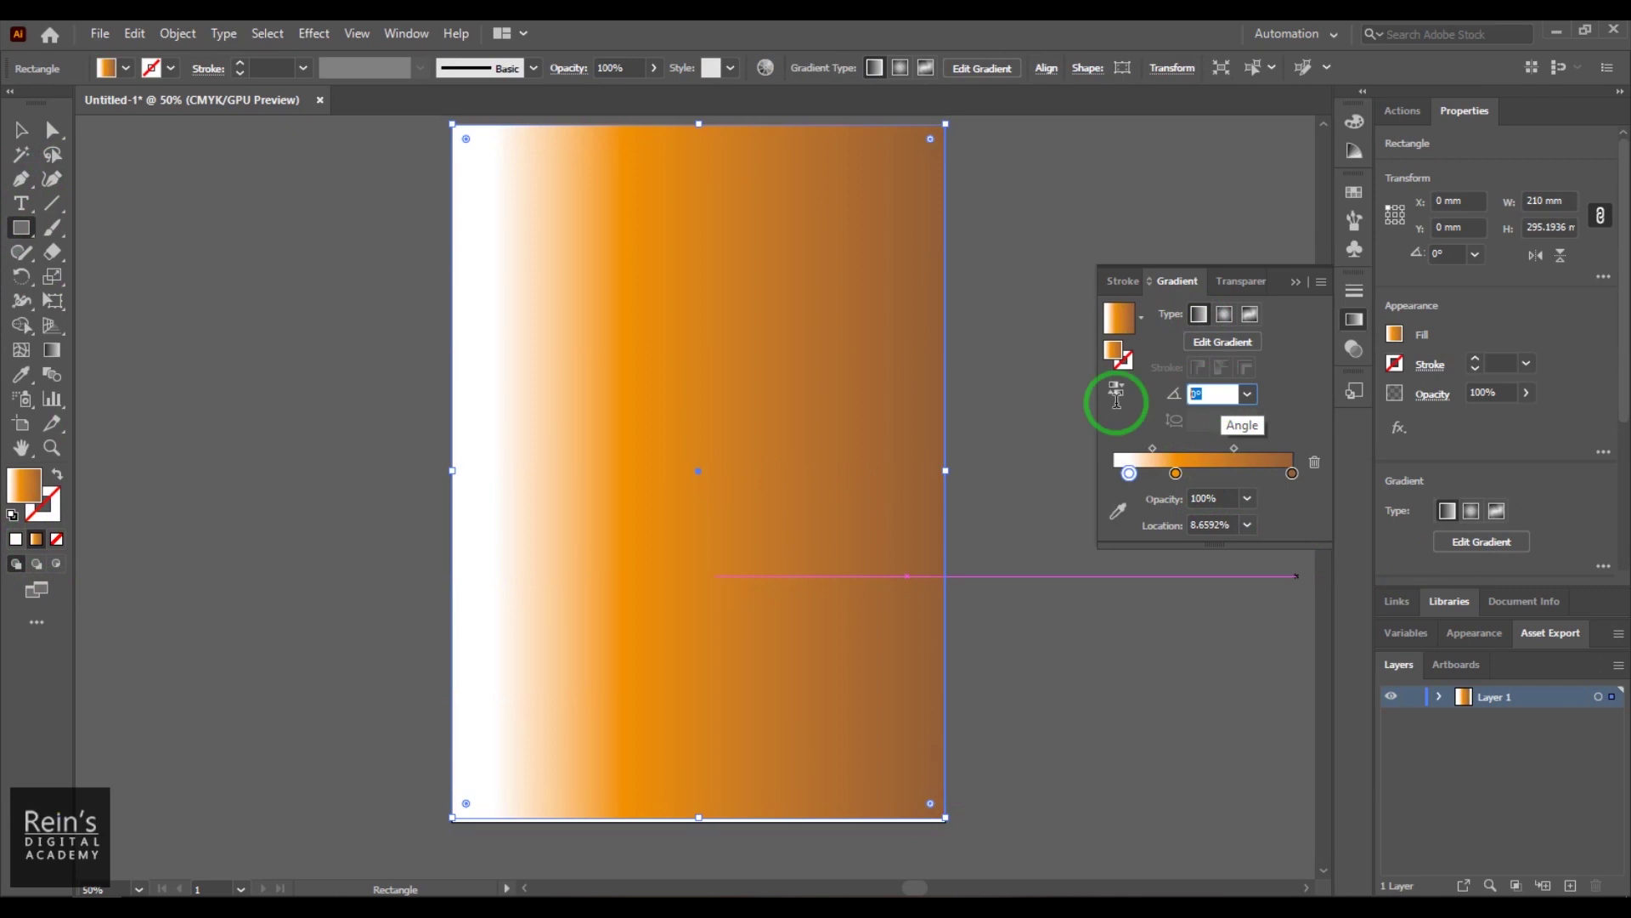